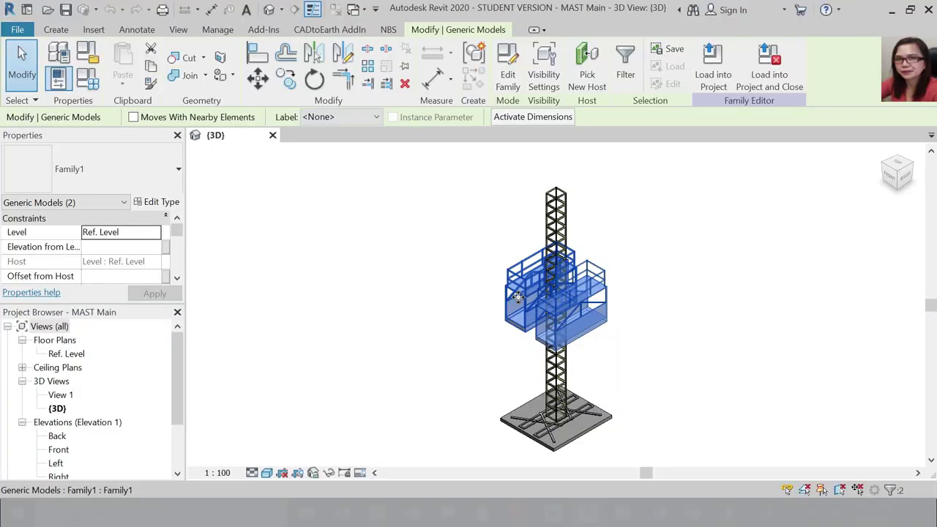
Delete the two selected Family1 platform models from the mast.
right_click(521, 296)
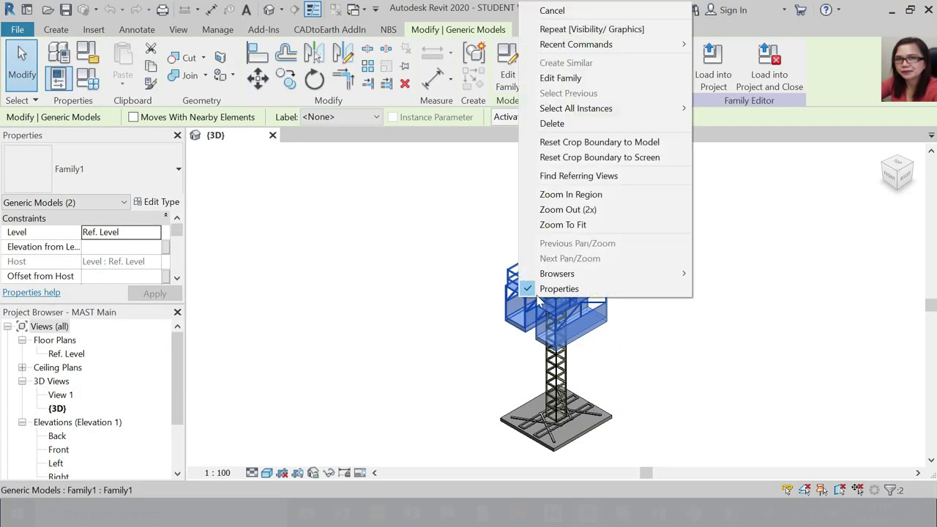
left_click(553, 123)
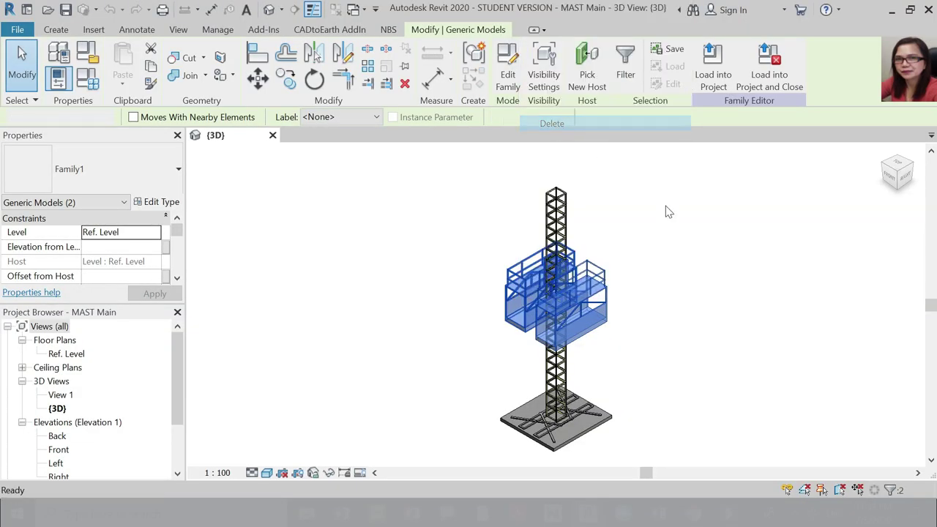
scroll(443, 224, "down", 3)
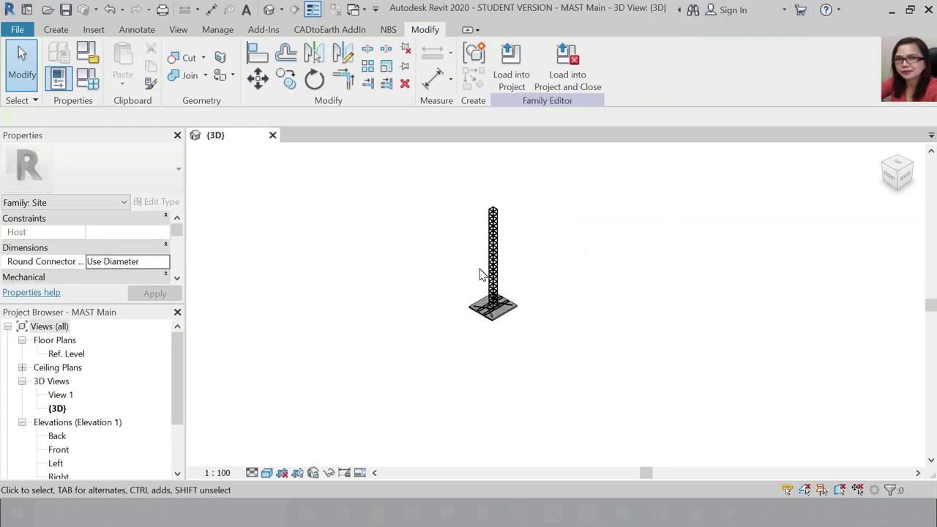
Examine the remaining mast, from its top section down to the base slab, and the family's properties.
scroll(490, 282, "up", 3)
scroll(516, 311, "down", 1)
scroll(505, 303, "down", 1)
scroll(486, 297, "up", 1)
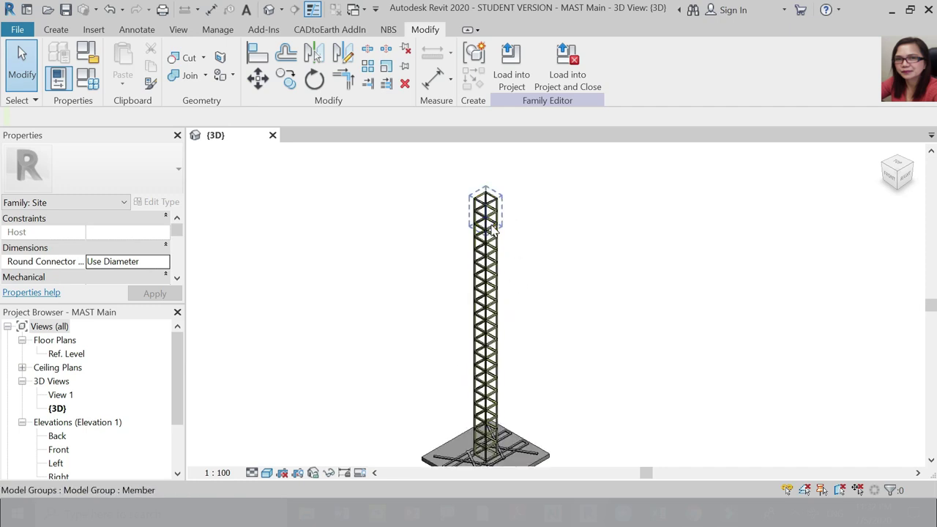
scroll(477, 299, "down", 1)
scroll(478, 297, "up", 8)
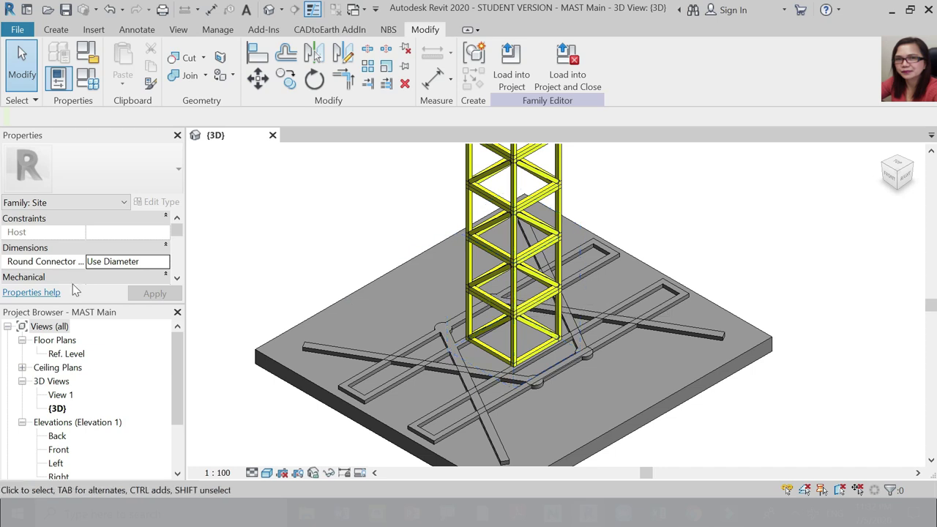
scroll(124, 251, "down", 5)
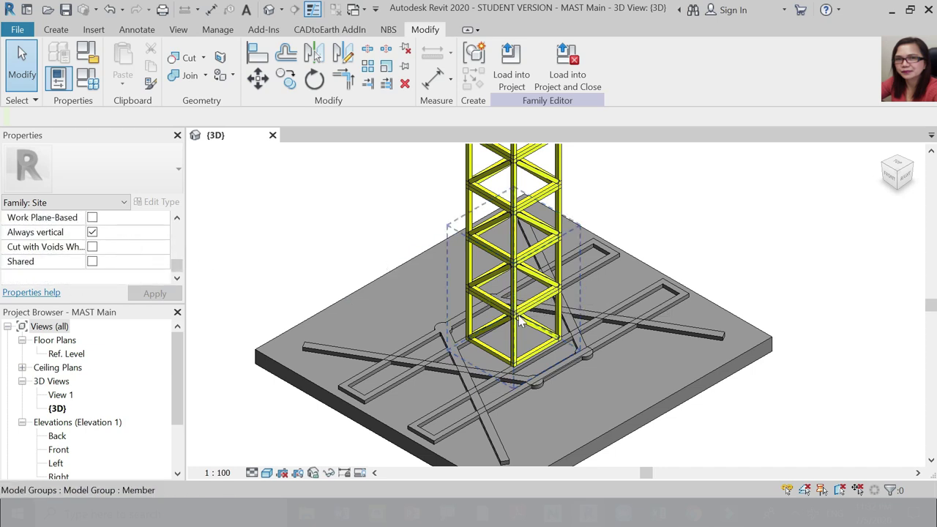
scroll(520, 322, "down", 3)
scroll(579, 400, "up", 3)
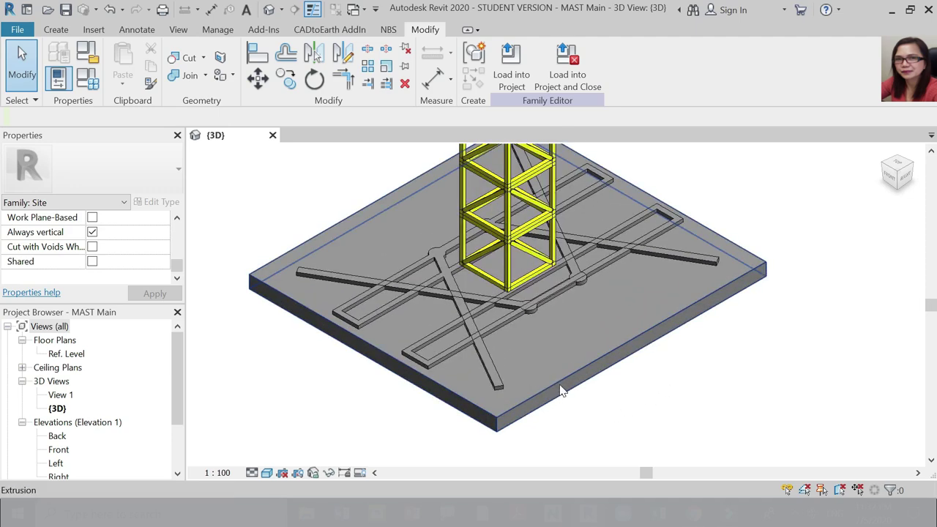
Select the base slab extrusion and inspect its extents, the frame members on it and the mast's foot.
left_click(561, 390)
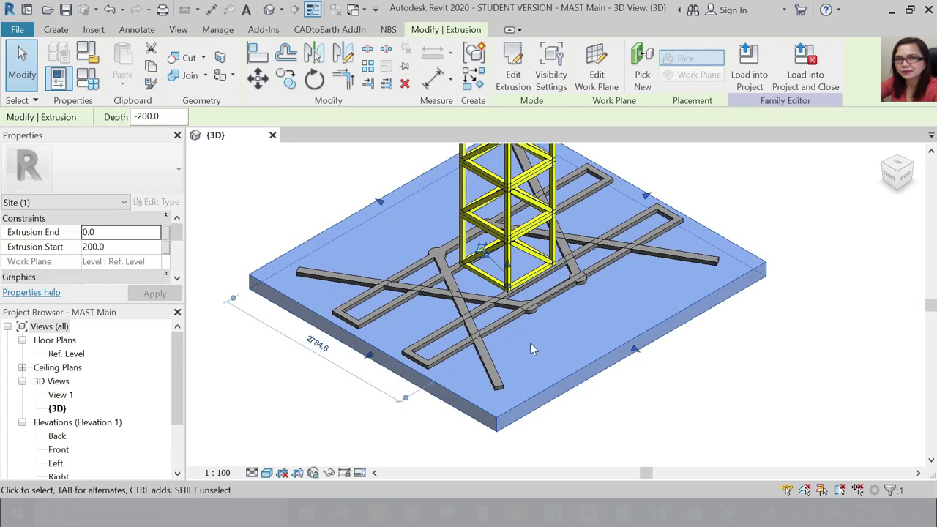
scroll(489, 328, "up", 2)
scroll(500, 338, "down", 3)
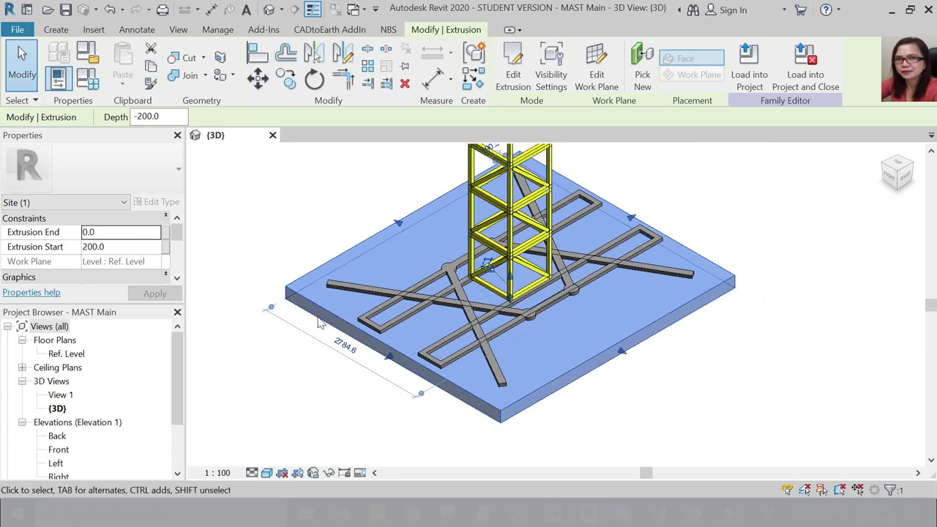
scroll(318, 322, "up", 3)
scroll(440, 335, "down", 4)
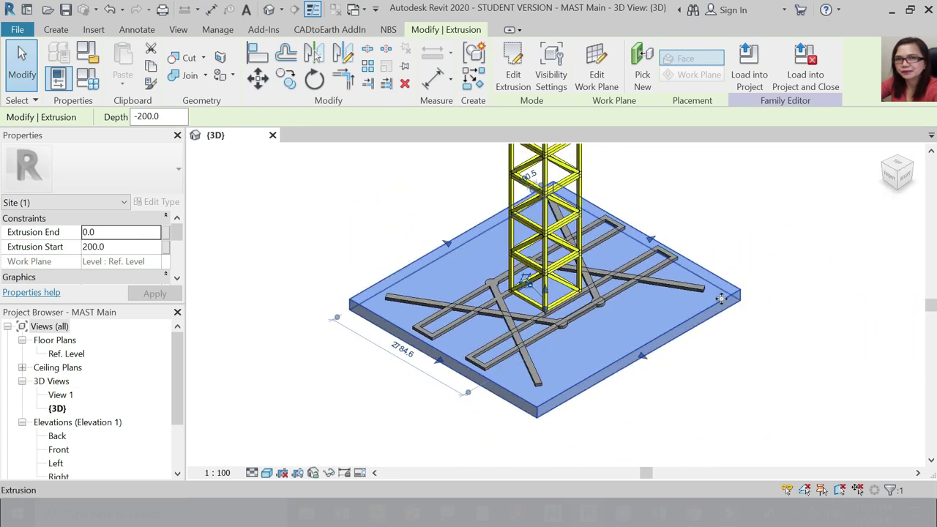
scroll(717, 299, "up", 2)
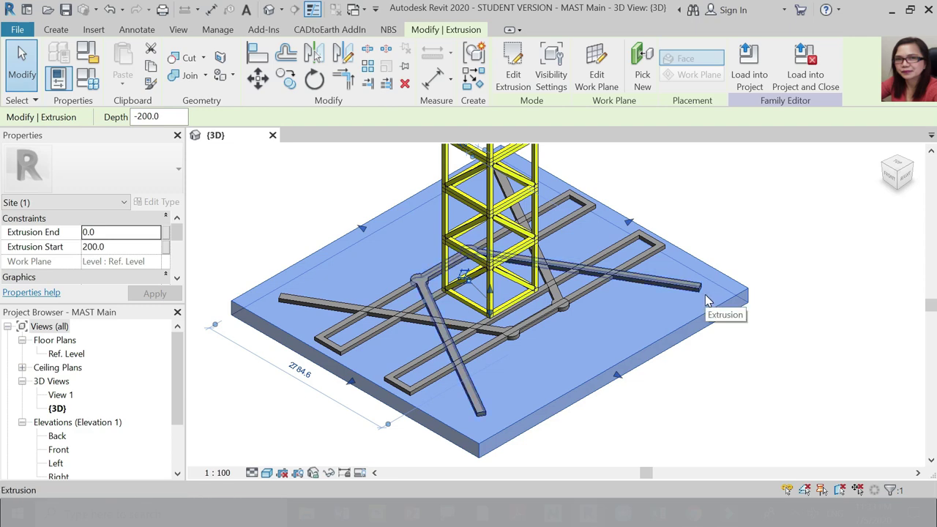
scroll(652, 289, "down", 2)
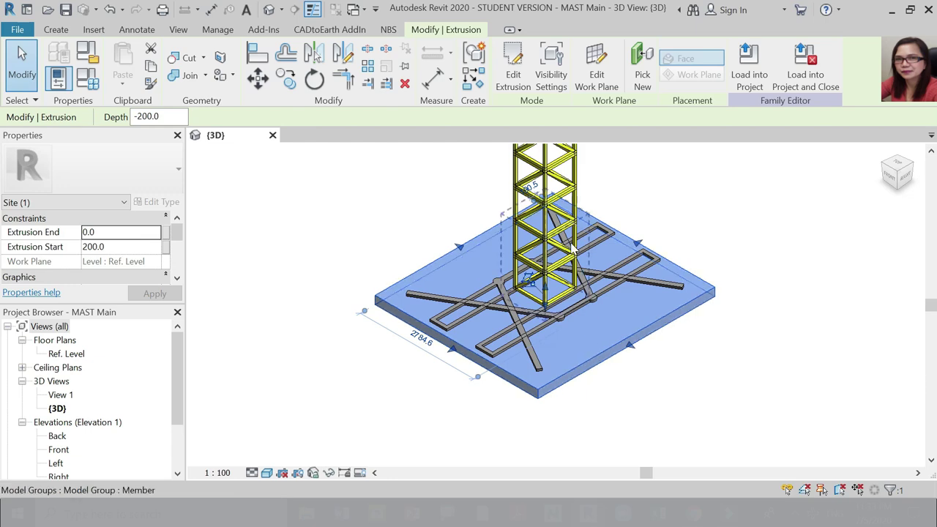
scroll(533, 301, "up", 4)
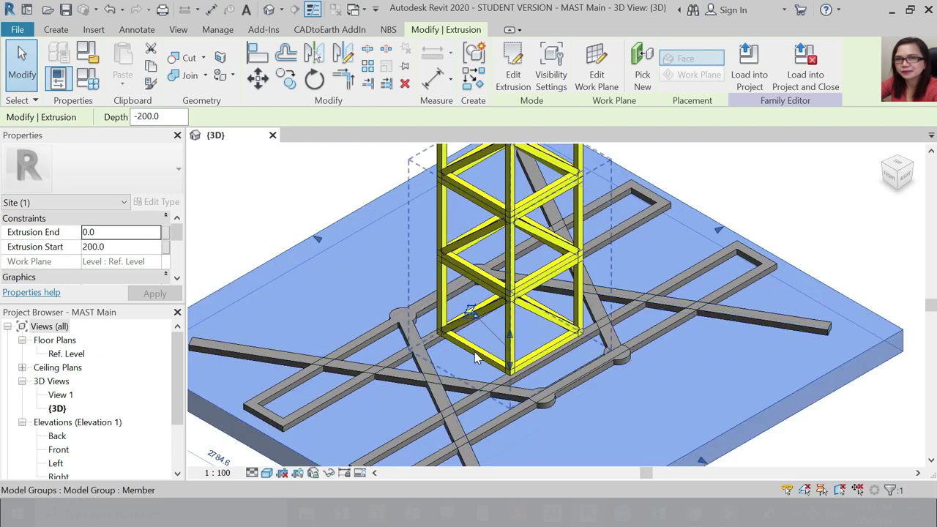
scroll(560, 333, "down", 1)
scroll(560, 334, "down", 2)
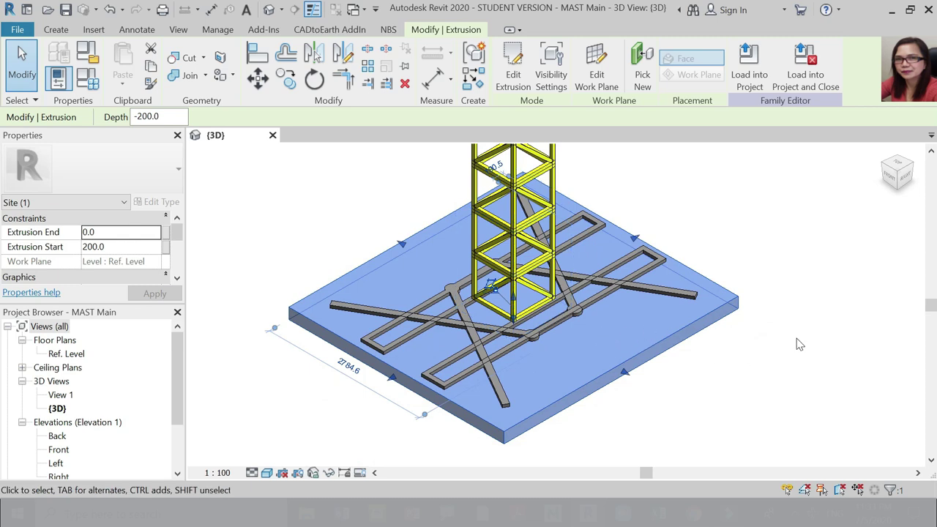
Select the lowest mast Member group, inspect the No of Mast array label along the tower, and clear the selection.
left_click(529, 296)
scroll(579, 287, "up", 4)
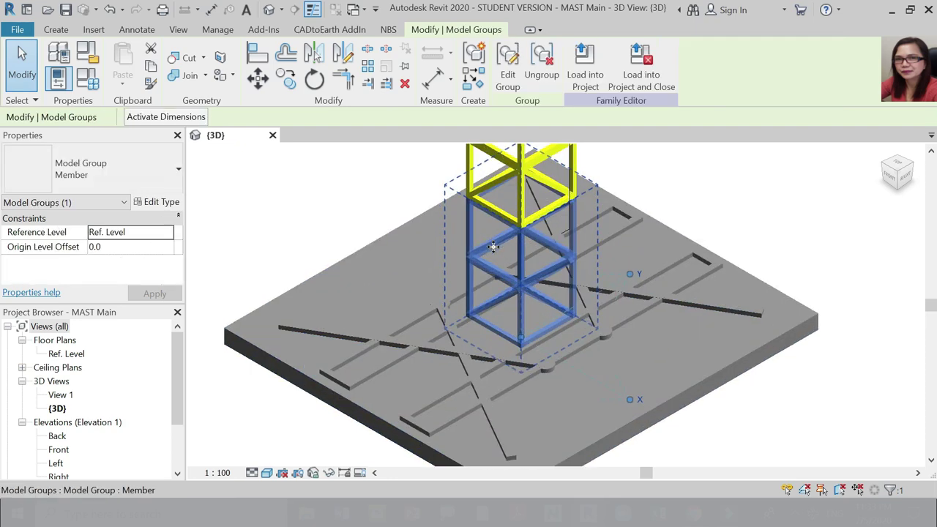
scroll(579, 287, "down", 5)
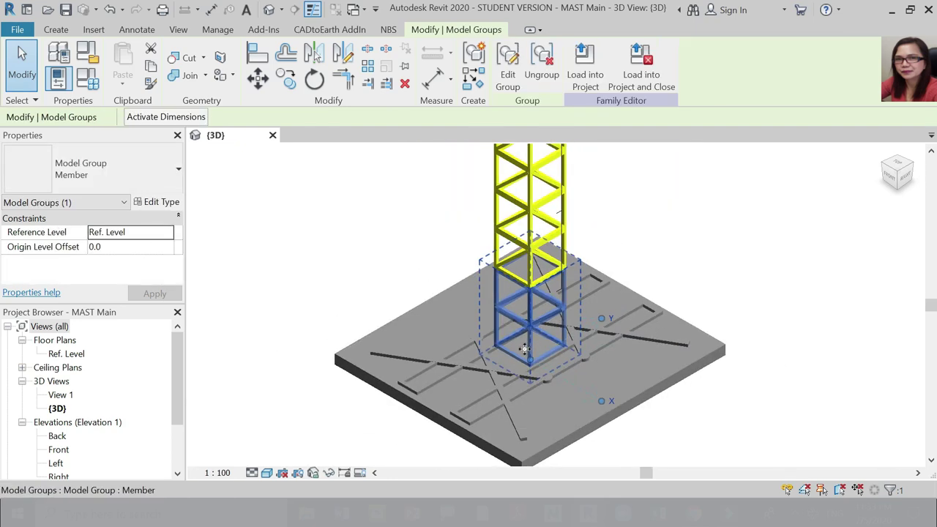
scroll(495, 317, "down", 4)
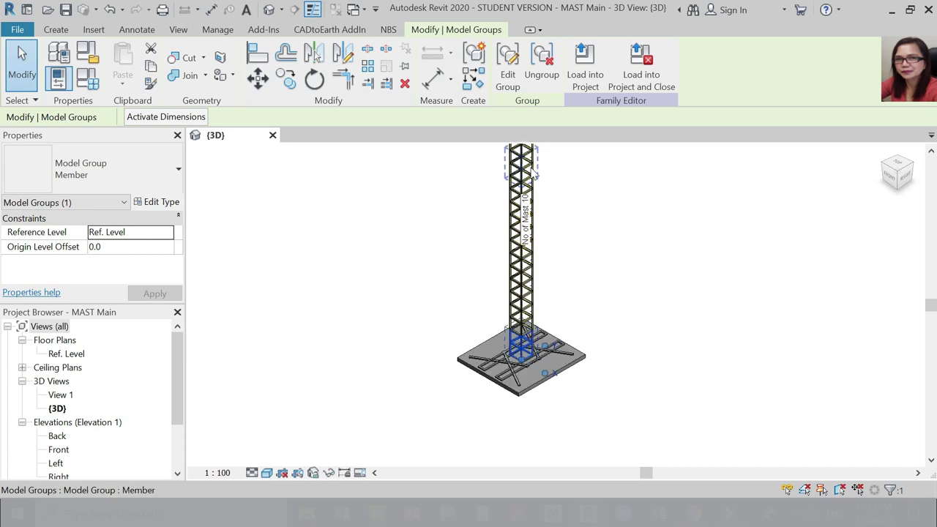
scroll(495, 317, "up", 4)
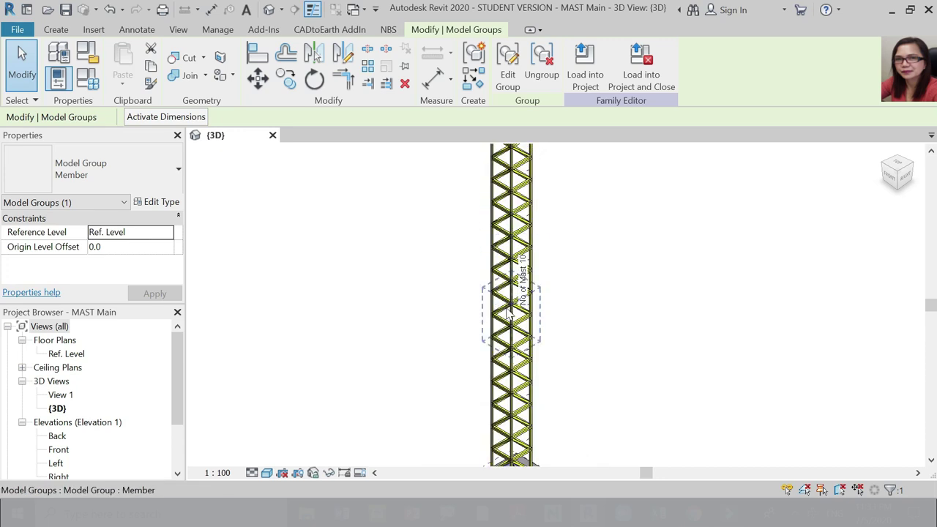
scroll(527, 265, "down", 1)
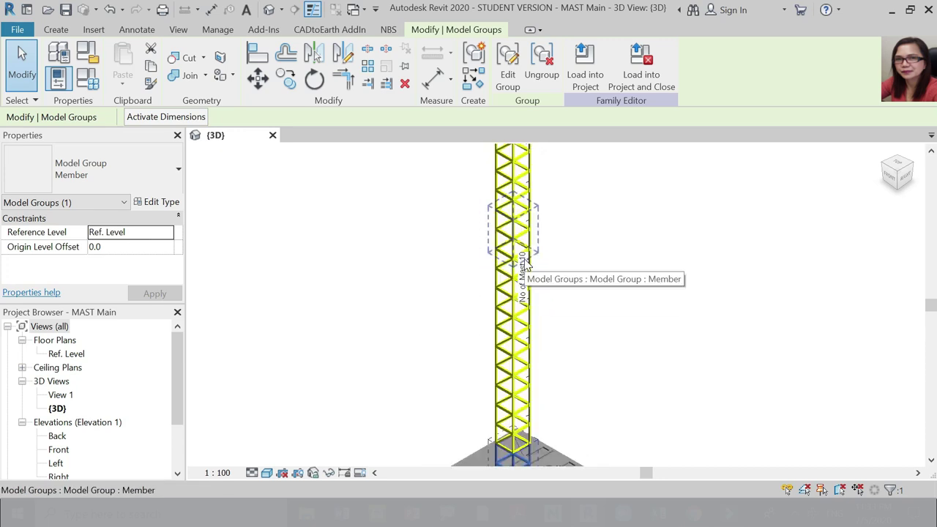
scroll(527, 265, "up", 2)
scroll(563, 260, "up", 2)
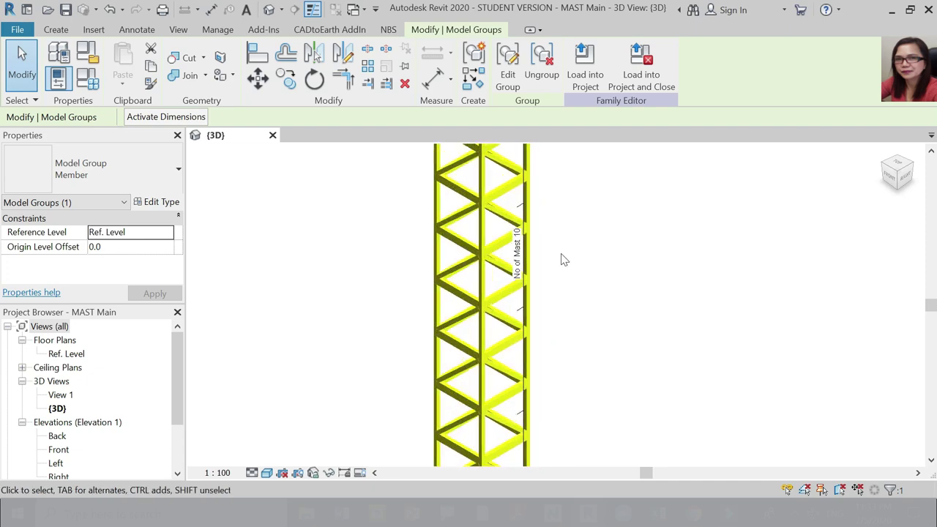
scroll(534, 277, "down", 4)
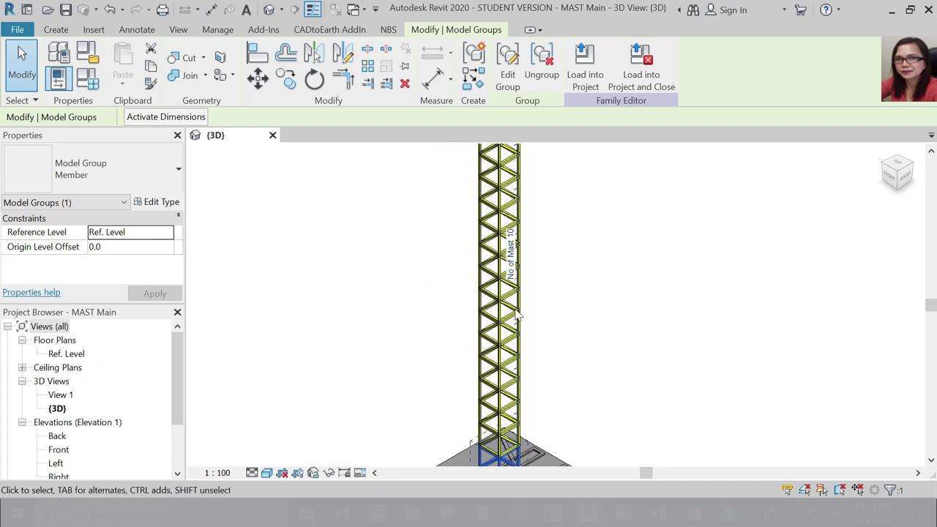
scroll(561, 339, "down", 3)
left_click(591, 329)
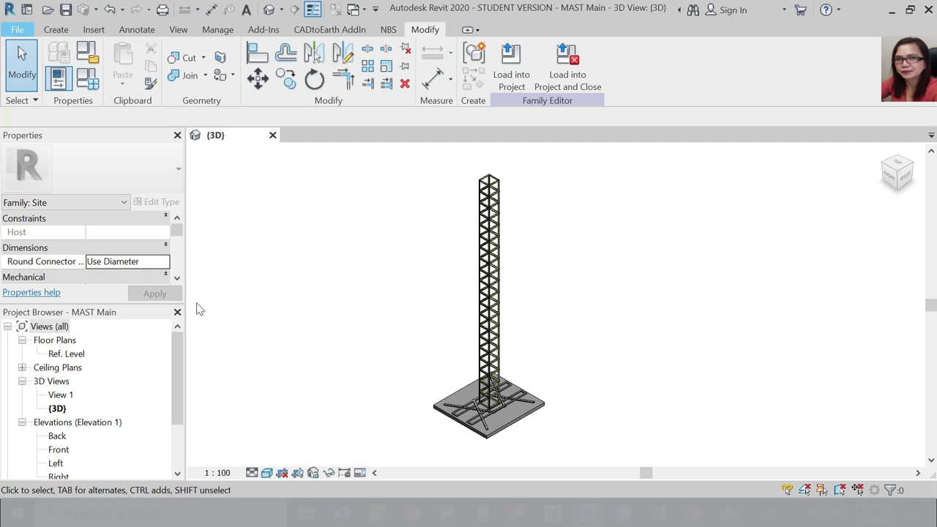
Close the MAST Main family and save its changes.
left_click(17, 30)
left_click(62, 353)
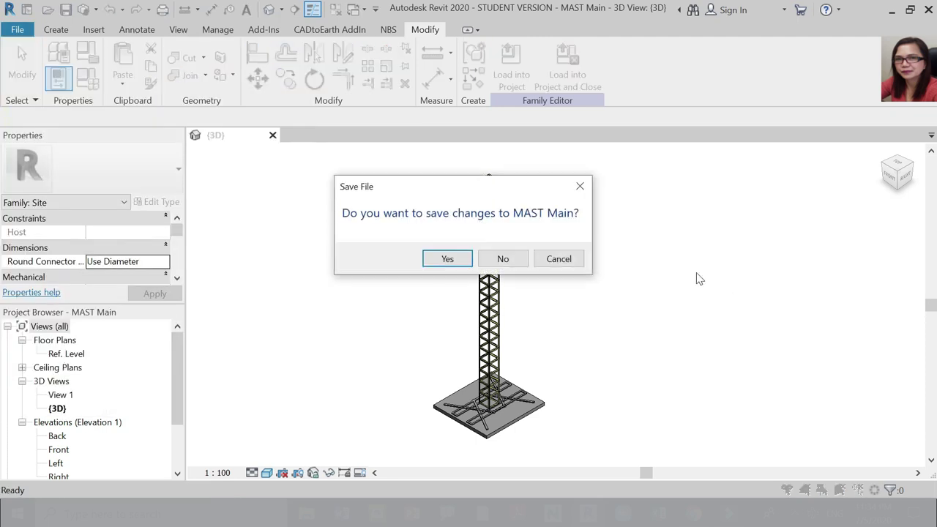
left_click(458, 256)
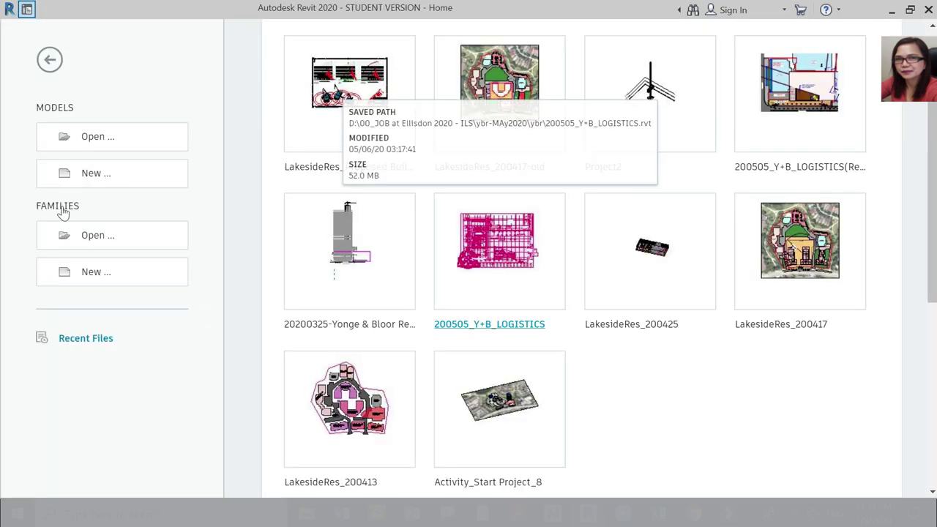
Create a new family from the Metric Generic Model template.
left_click(95, 275)
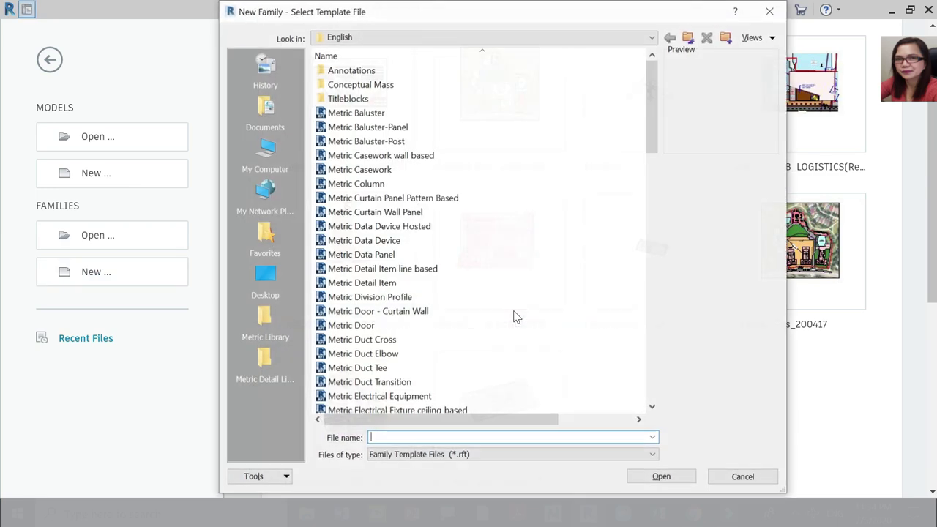
scroll(496, 324, "down", 4)
scroll(496, 325, "down", 6)
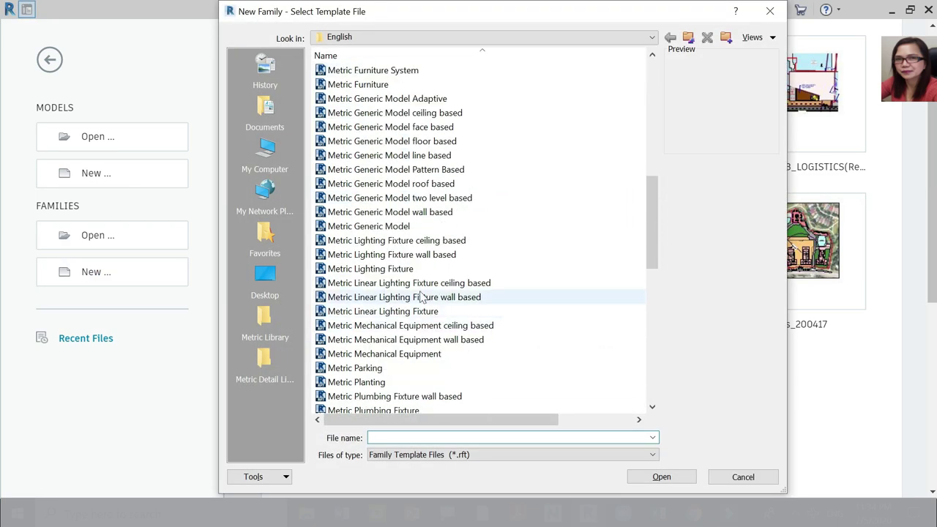
left_click(377, 228)
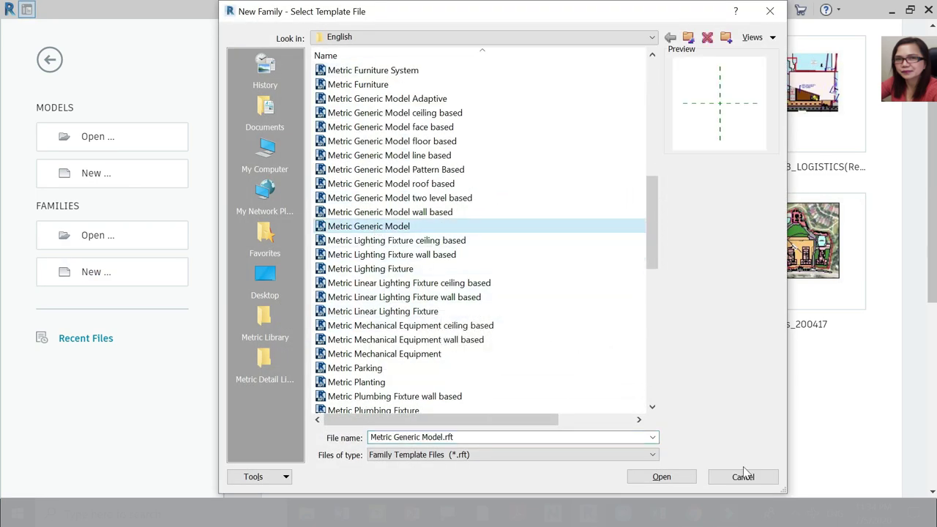
left_click(662, 477)
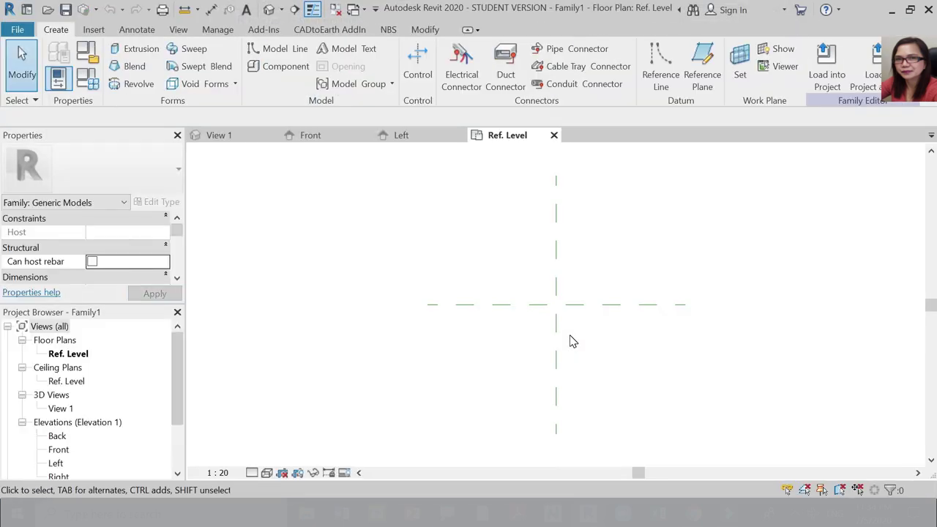
scroll(234, 269, "down", 3)
scroll(407, 265, "up", 2)
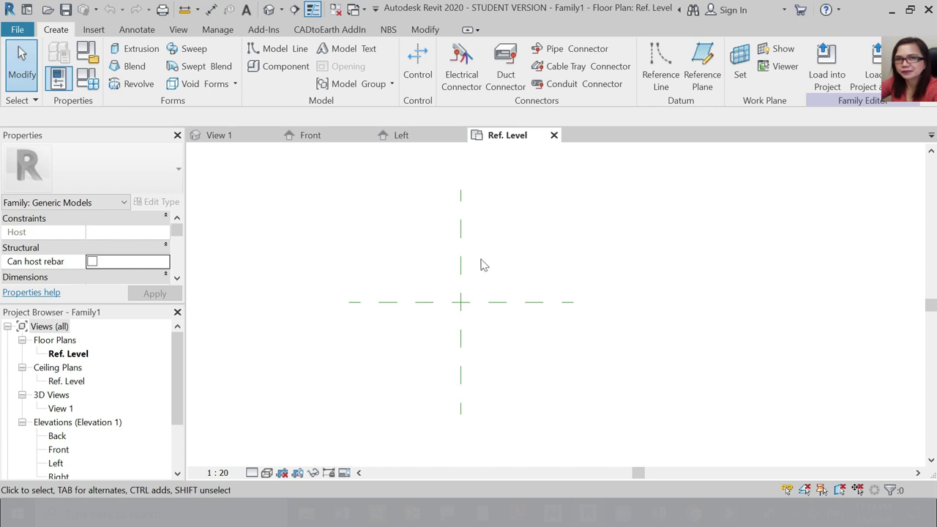
scroll(338, 287, "up", 3)
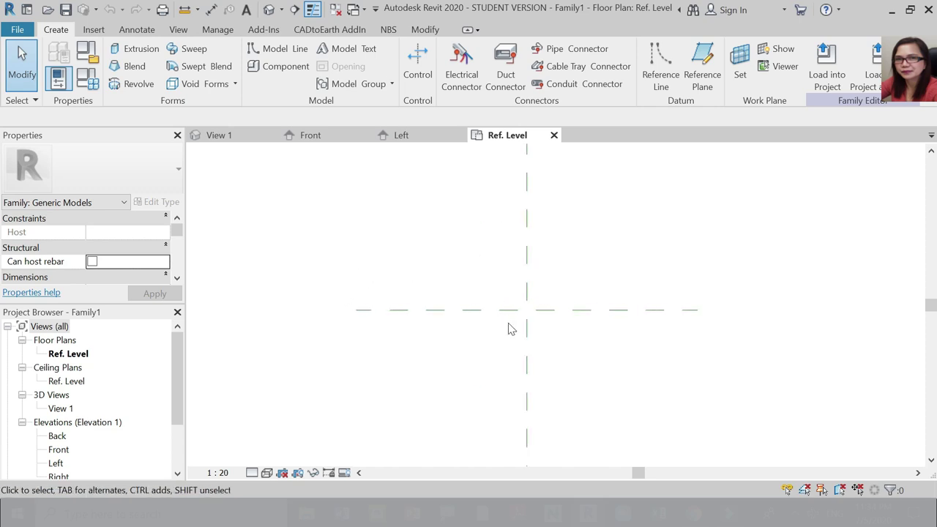
scroll(510, 332, "down", 1)
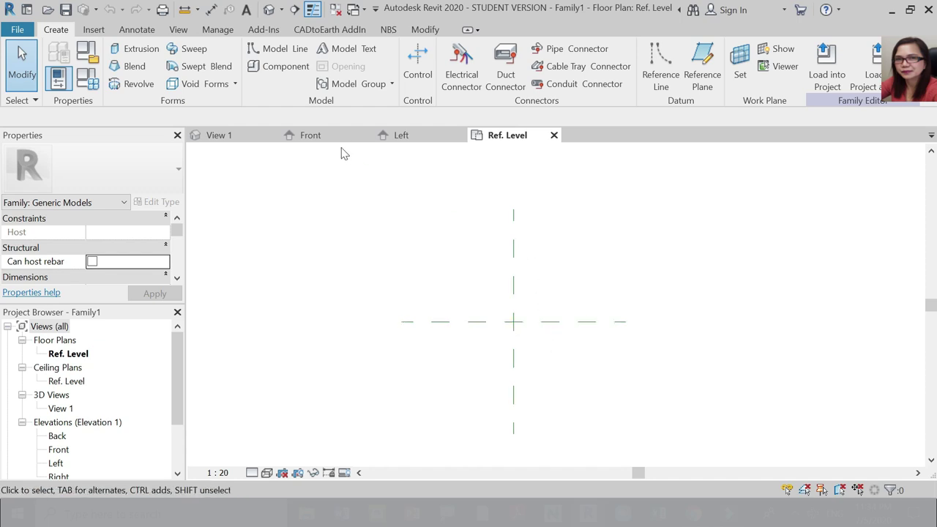
Import page 1 of Exercises 11.pdf from the Revit Session 9a folder at 72 DPI and place it left of the reference planes.
left_click(94, 29)
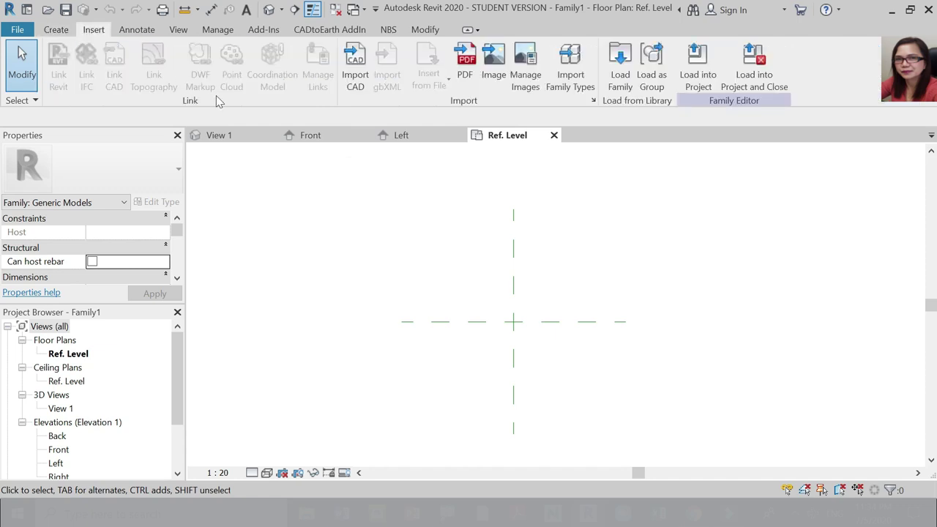
left_click(465, 63)
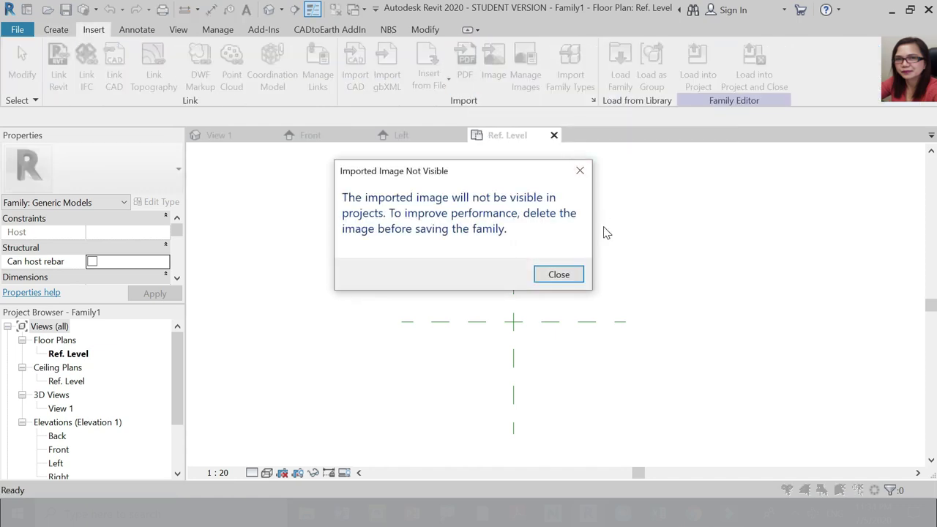
left_click(559, 274)
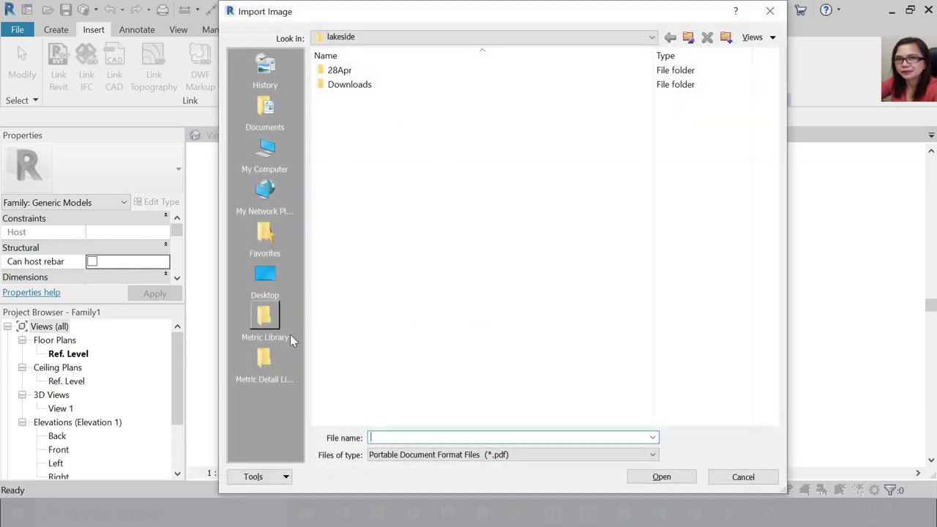
left_click(263, 281)
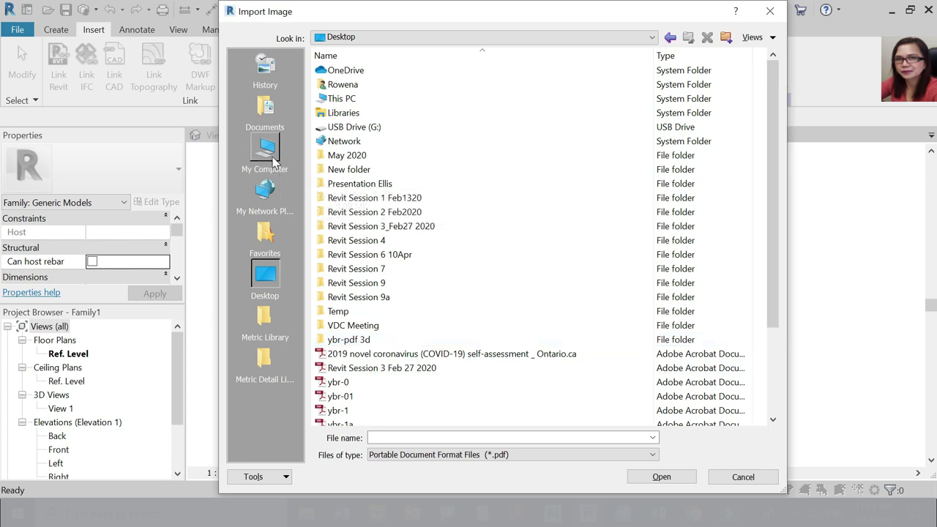
double_click(359, 298)
left_click(353, 69)
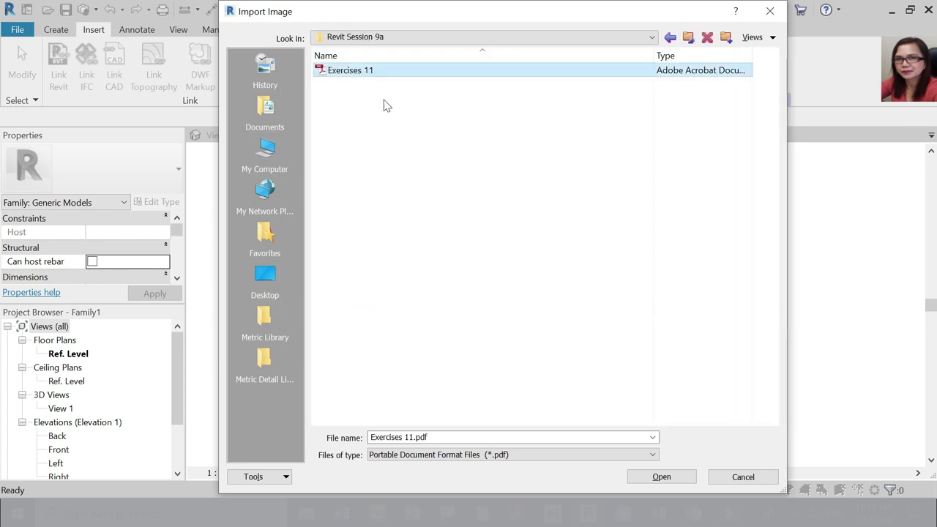
left_click(660, 477)
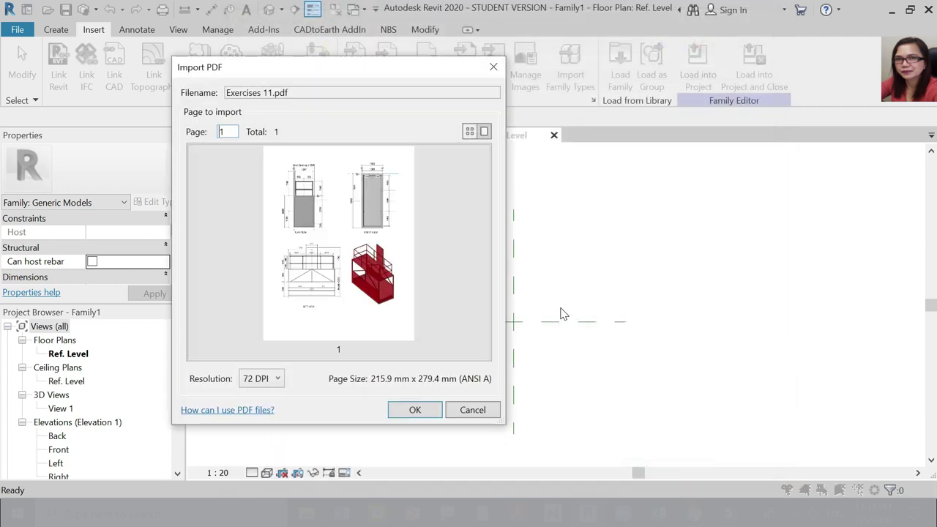
left_click(404, 411)
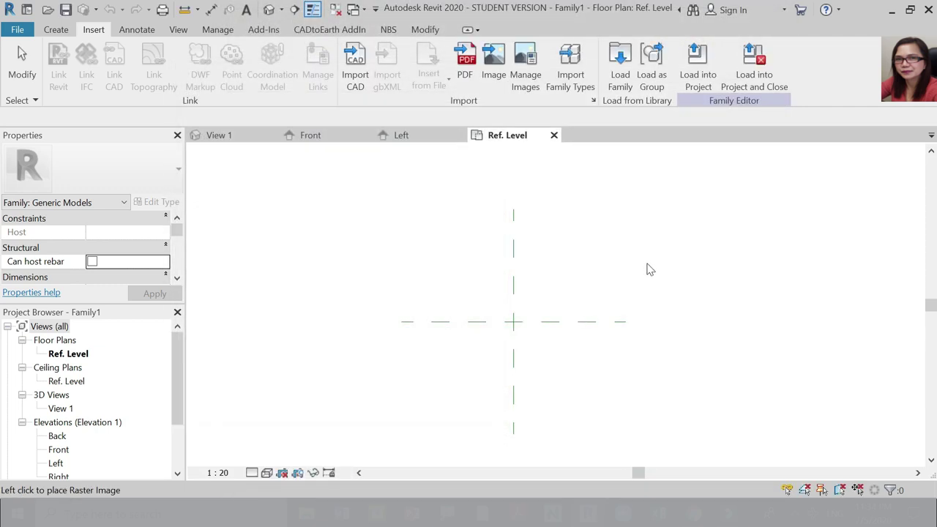
left_click(455, 289)
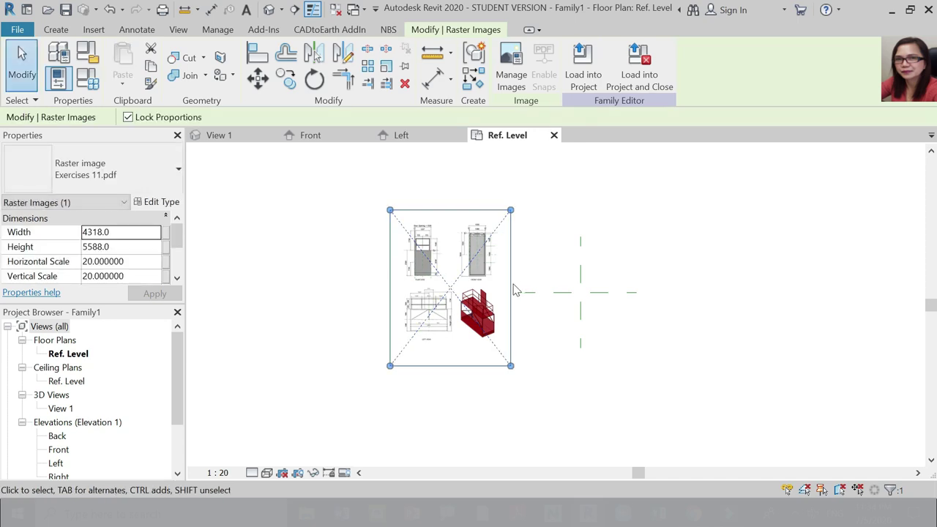
Examine the plan, front, left and 3D views and their dimensions on the imported Exercises 11 drawing.
scroll(525, 260, "up", 2)
scroll(525, 262, "up", 2)
scroll(529, 270, "down", 1)
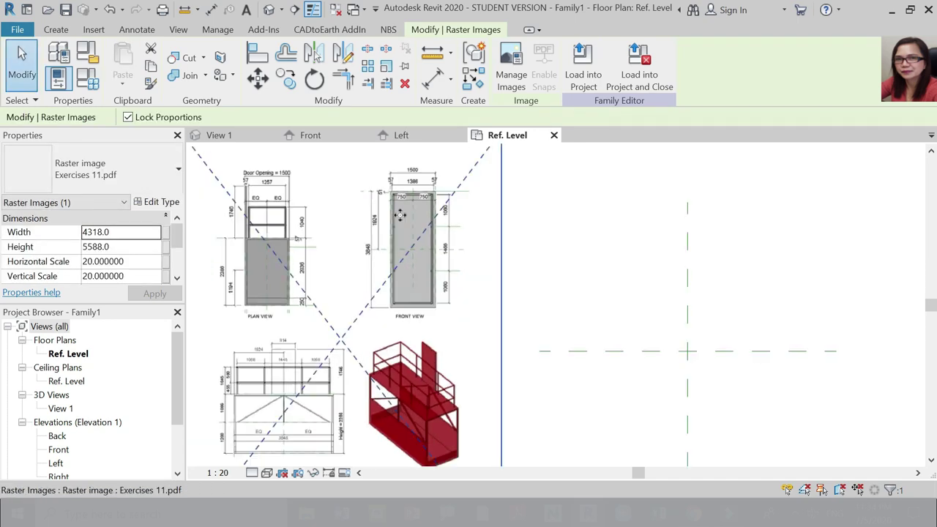
scroll(275, 189, "up", 4)
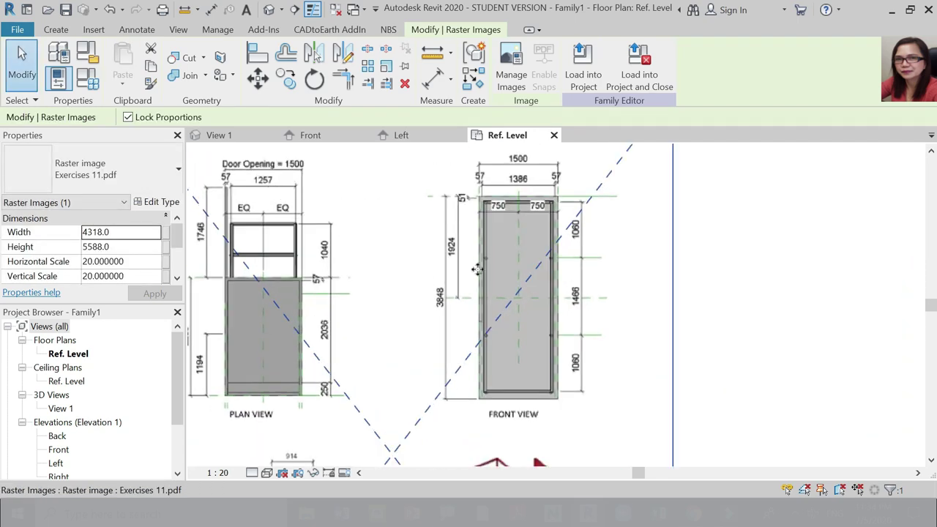
scroll(480, 282, "down", 1)
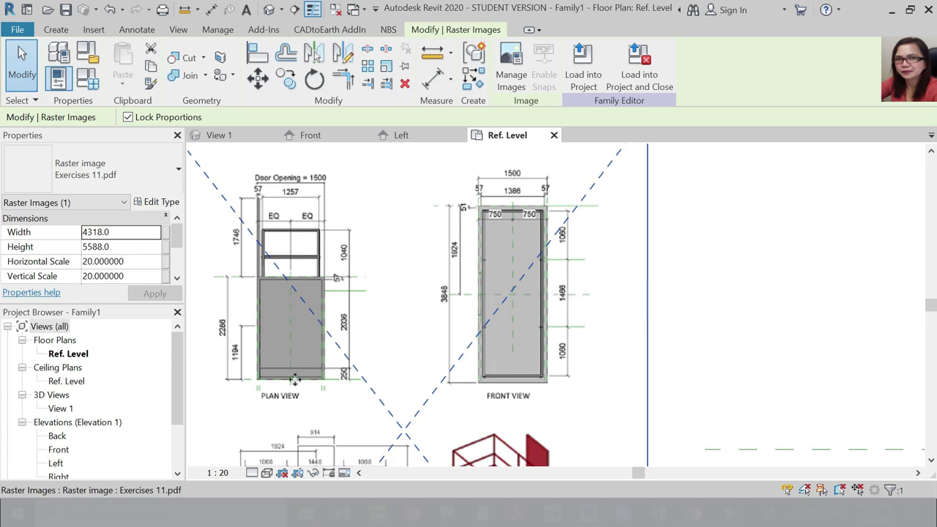
scroll(327, 251, "down", 4)
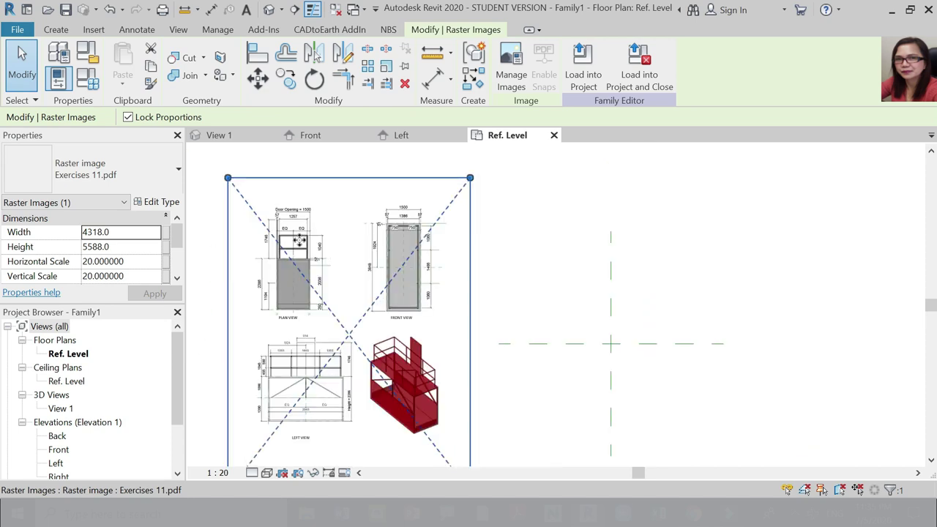
scroll(441, 276, "up", 2)
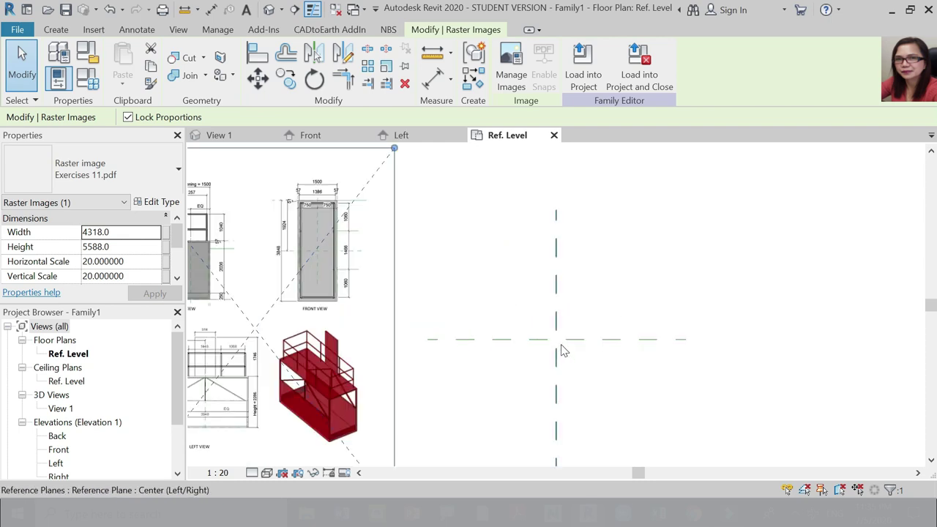
scroll(529, 329, "up", 1)
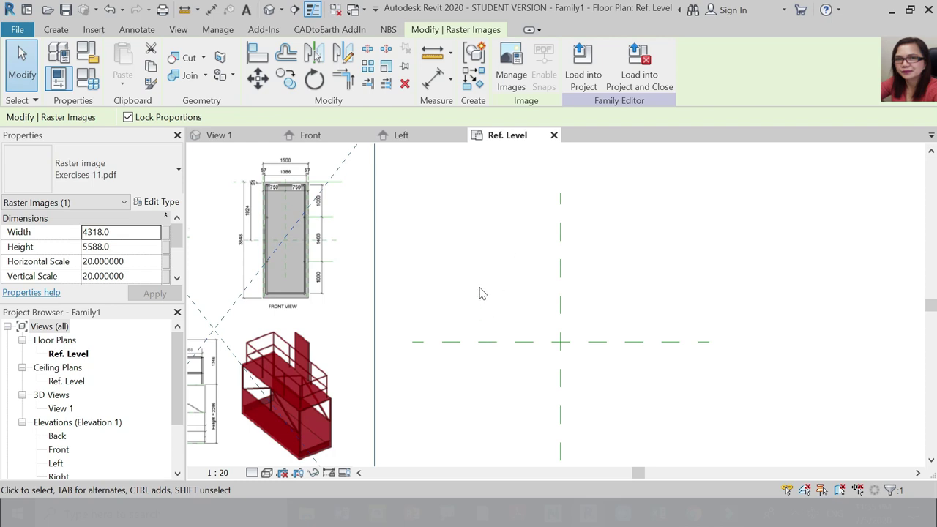
Create a reference plane offset 1924 above the Center (Front/Back) plane by picking that plane.
left_click(486, 342)
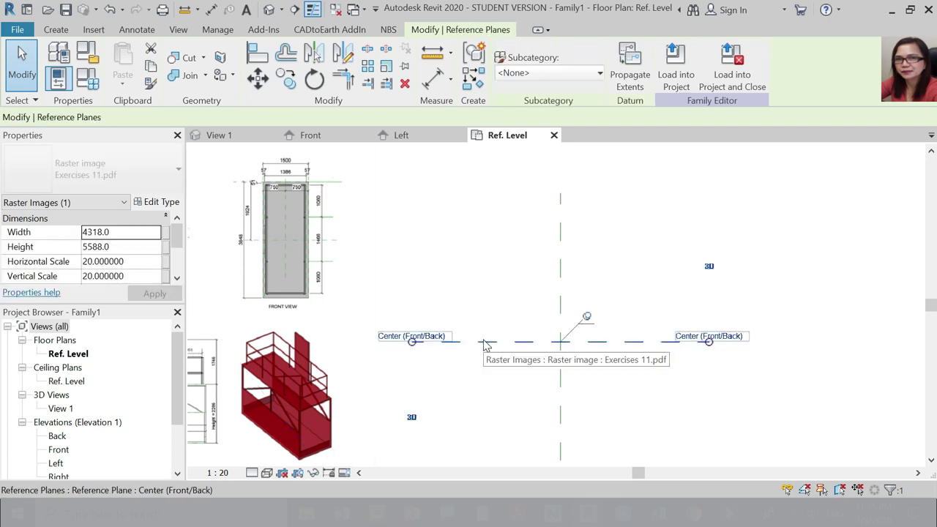
right_click(485, 343)
left_click(531, 138)
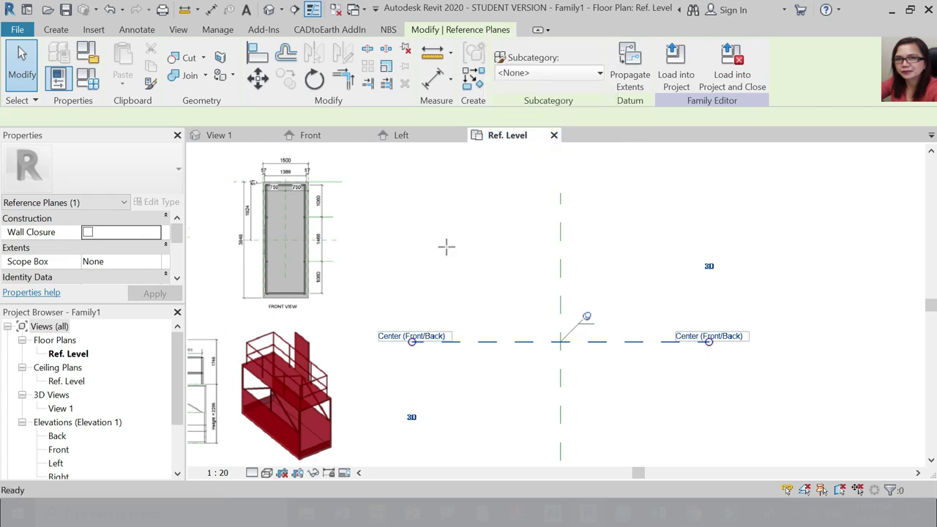
left_click(518, 50)
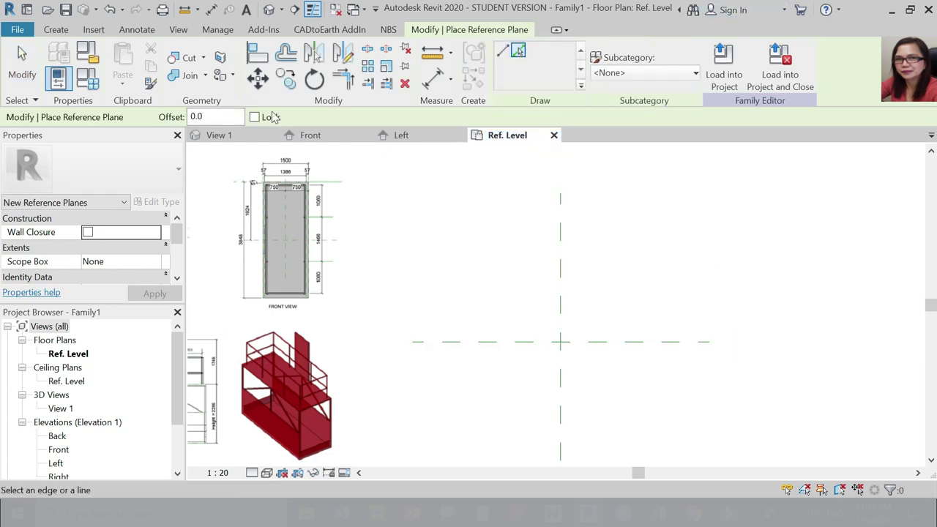
left_click(214, 117)
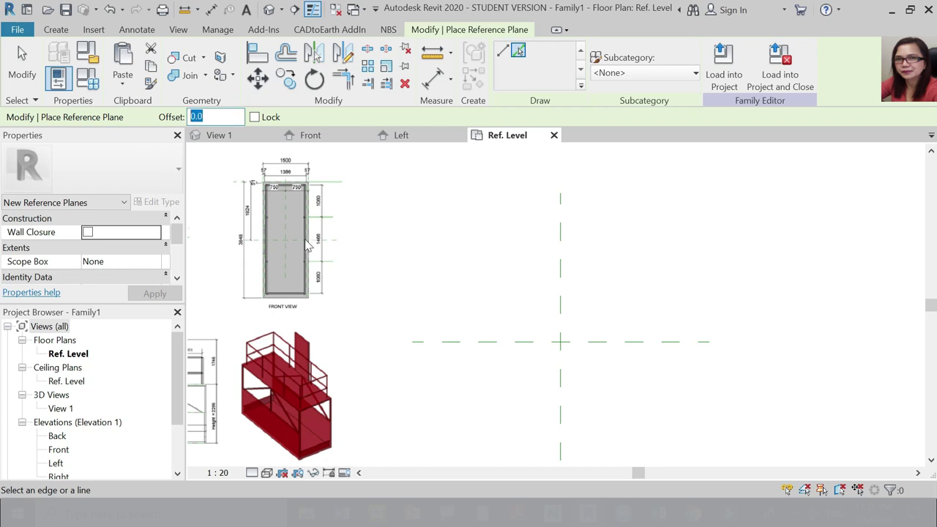
scroll(306, 245, "up", 4)
scroll(249, 219, "down", 2)
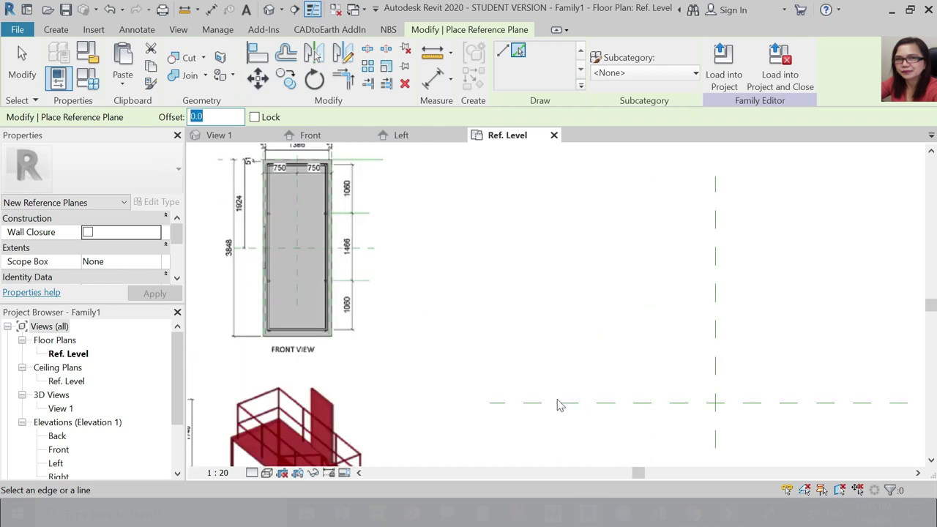
scroll(560, 405, "down", 1)
type("1")
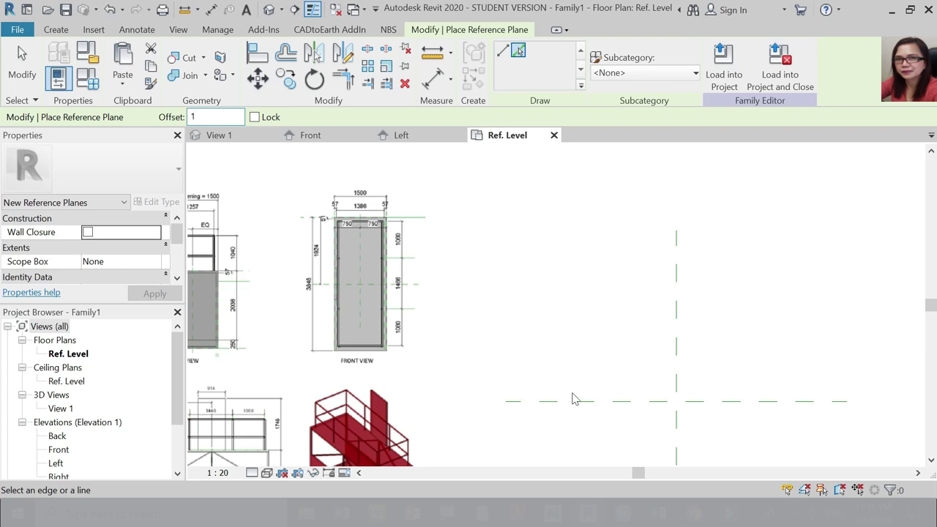
key("Return")
left_click_drag(206, 116, 87, 109)
type("1924.0")
left_click(576, 401)
scroll(598, 304, "down", 2)
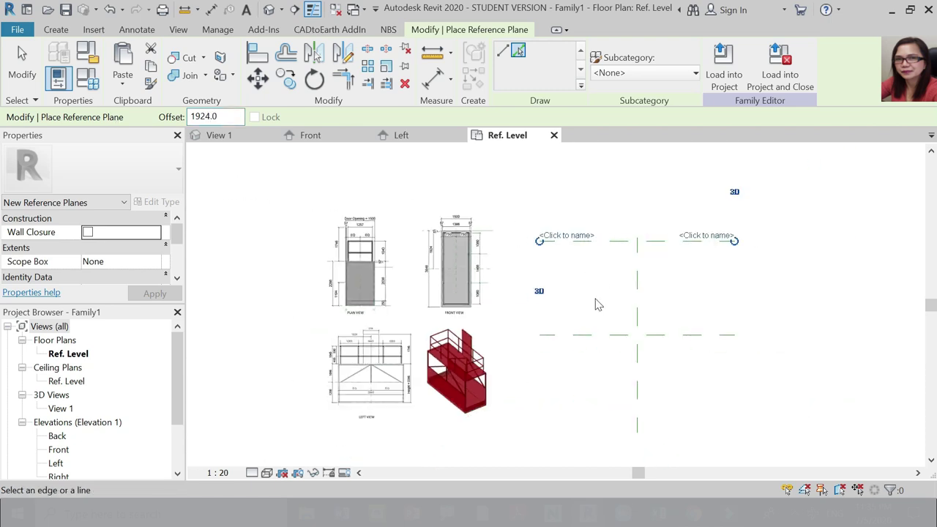
Create a second reference plane offset 1924 below the Center (Front/Back) plane and end the command.
left_click(592, 341)
scroll(677, 308, "up", 2)
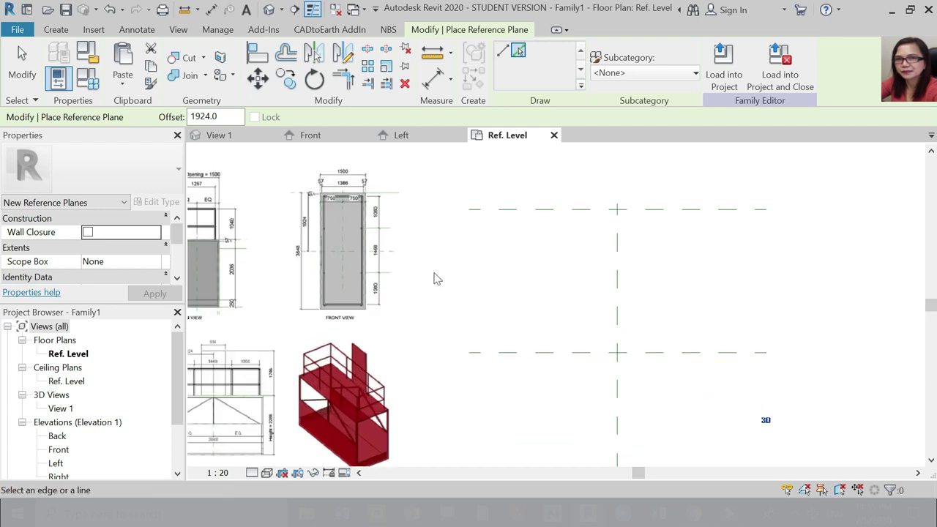
key("Escape")
key("Escape")
Create reference planes offset 750 on both sides of the Center (Left/Right) plane by picking that plane.
scroll(380, 198, "up", 2)
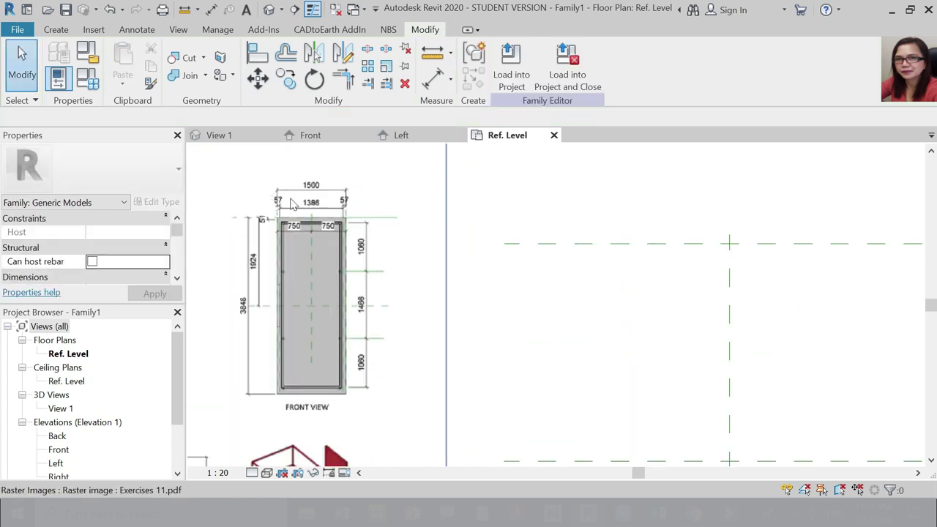
scroll(291, 204, "down", 1)
scroll(480, 244, "down", 3)
scroll(681, 303, "up", 2)
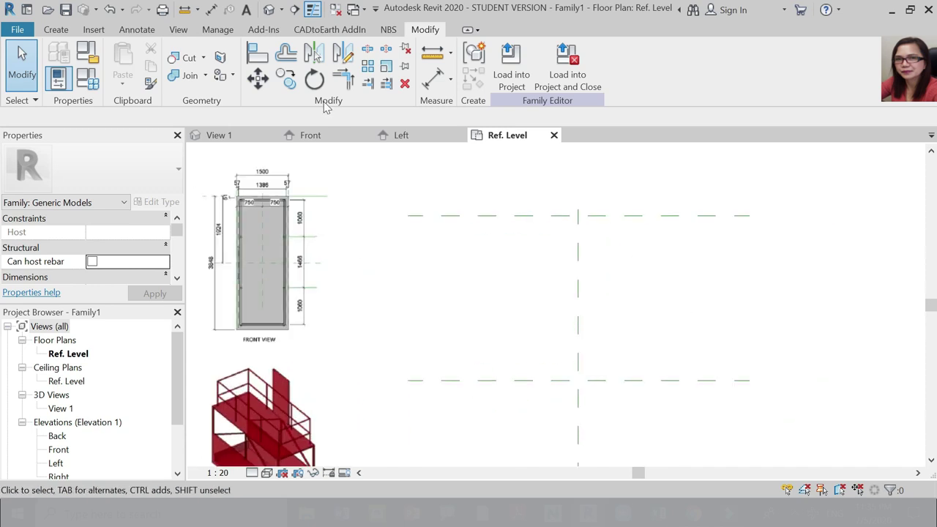
right_click(421, 287)
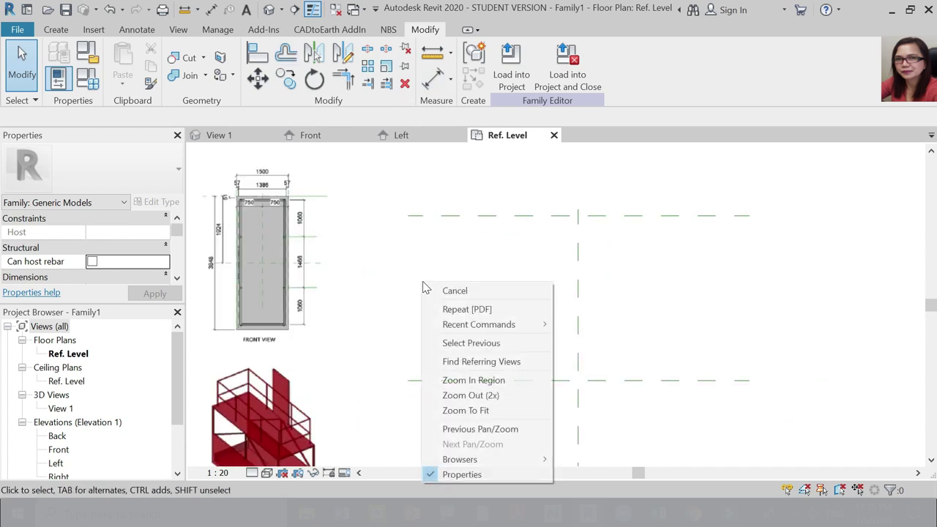
left_click(542, 291)
right_click(578, 301)
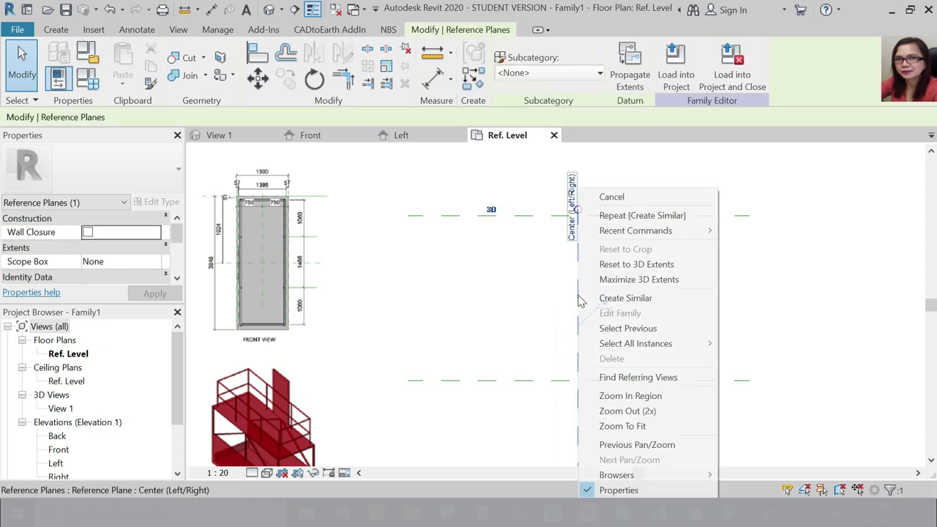
left_click(635, 300)
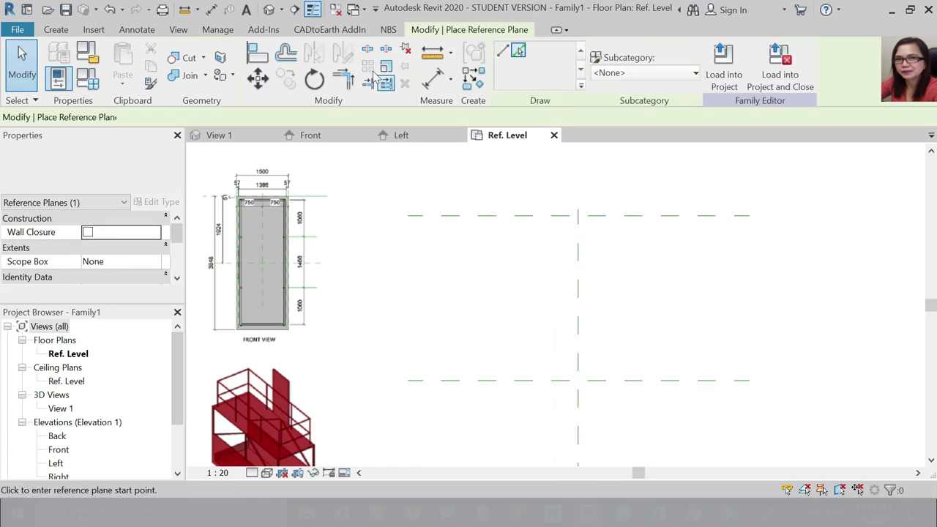
left_click(520, 50)
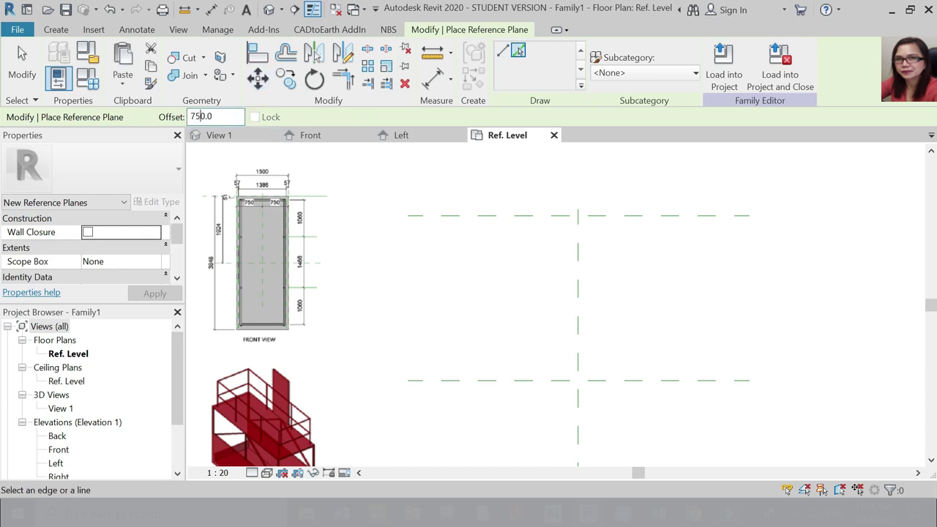
left_click(580, 301)
left_click(586, 291)
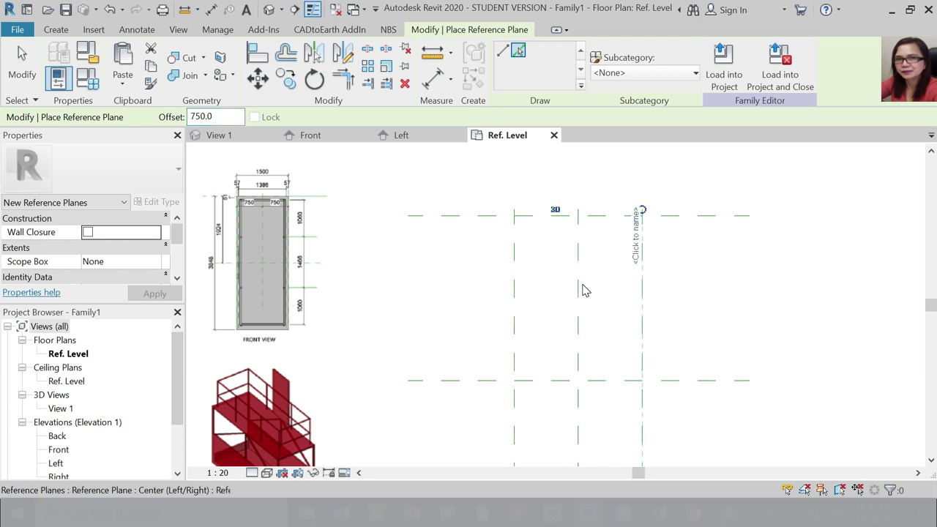
scroll(524, 205, "down", 4)
key("Escape")
key("Escape")
Create reference planes offset 57 inward from the outer left and outer right vertical planes by picking each plane.
scroll(557, 208, "up", 2)
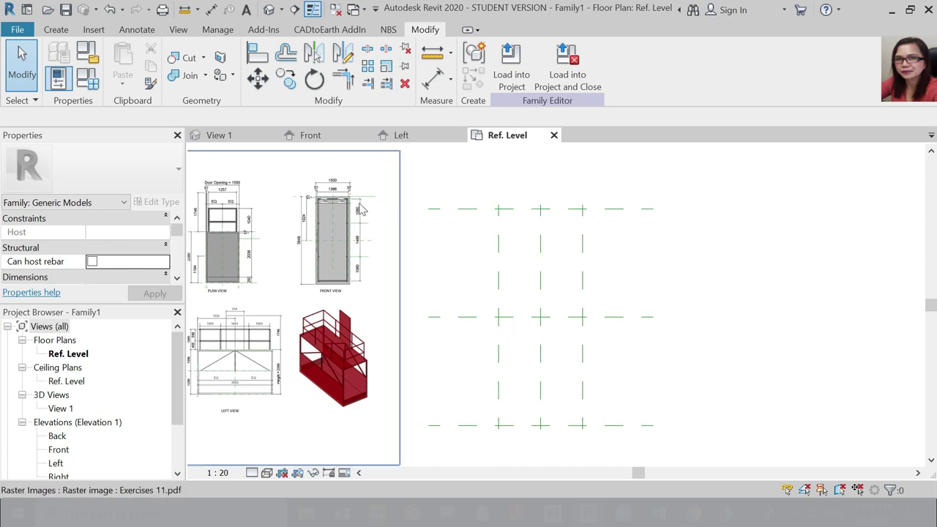
scroll(329, 199, "up", 5)
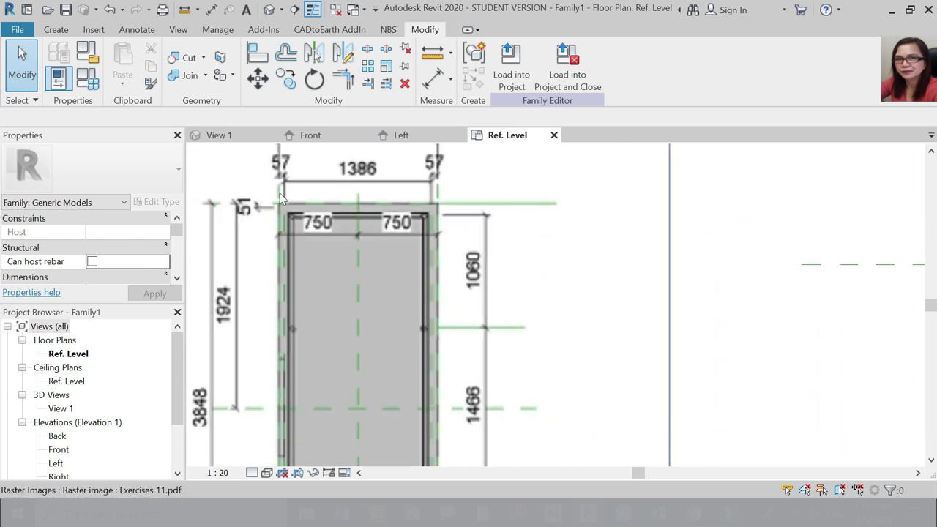
scroll(284, 189, "down", 3)
scroll(543, 257, "down", 2)
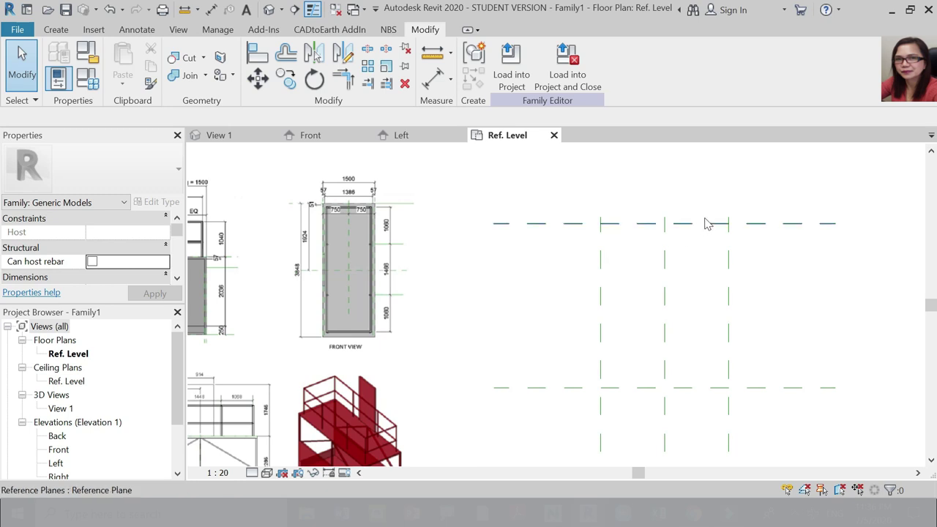
scroll(703, 224, "up", 2)
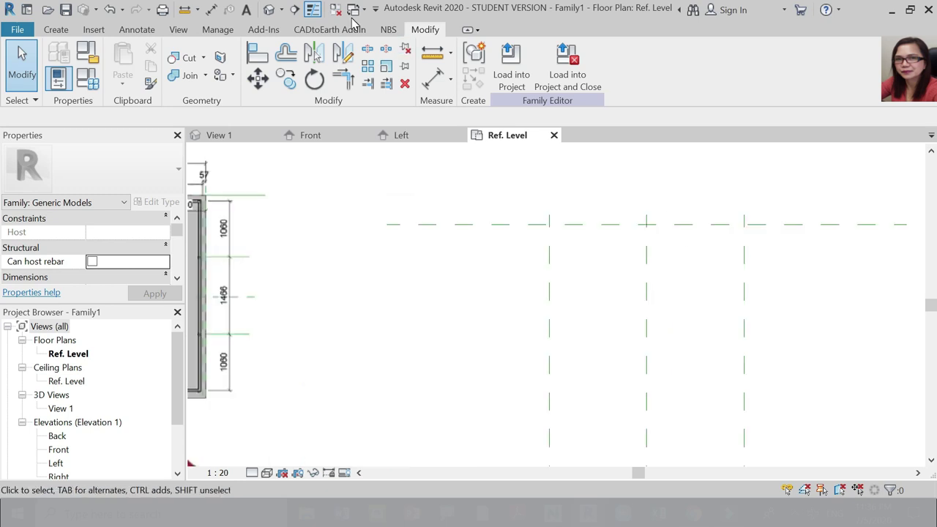
right_click(550, 261)
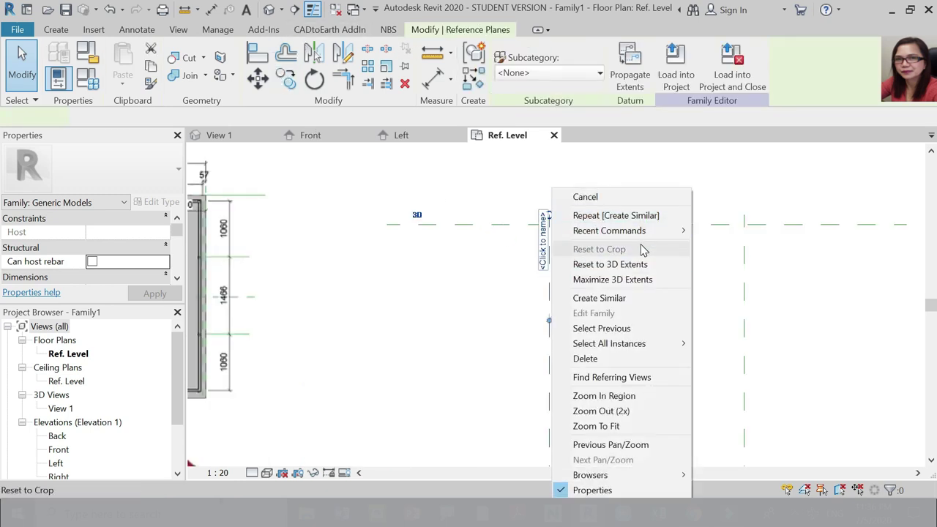
left_click(614, 305)
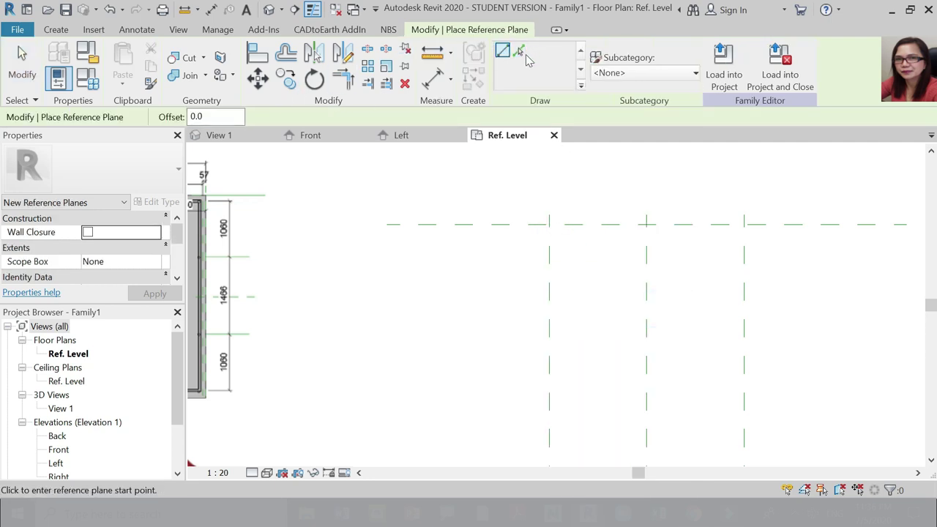
left_click(519, 51)
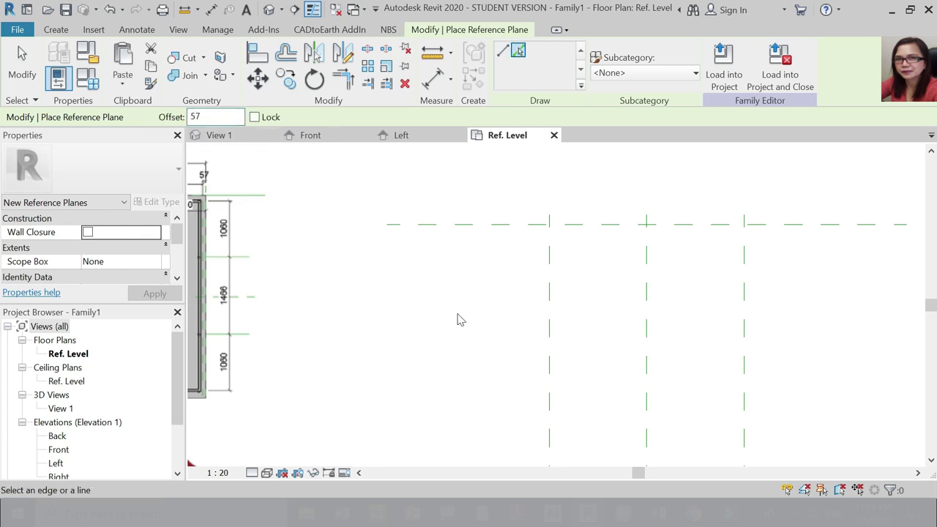
left_click(552, 257)
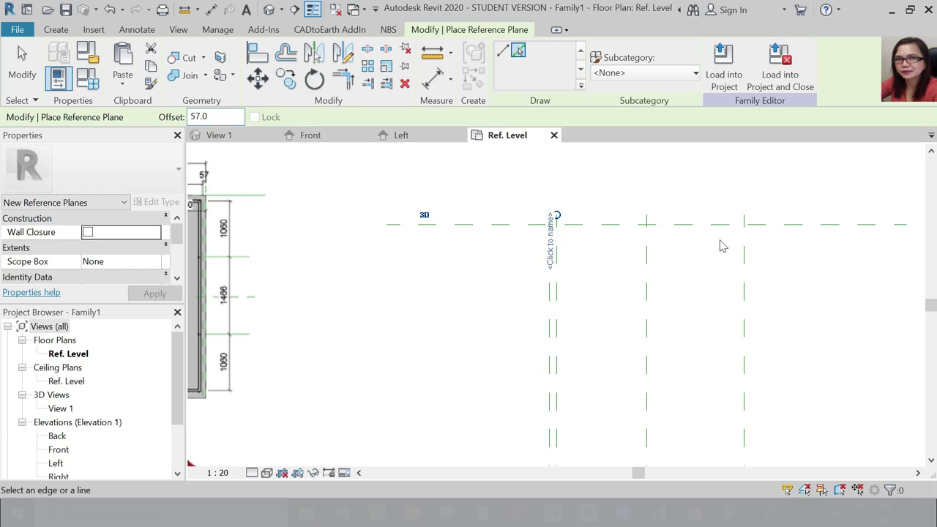
left_click(743, 265)
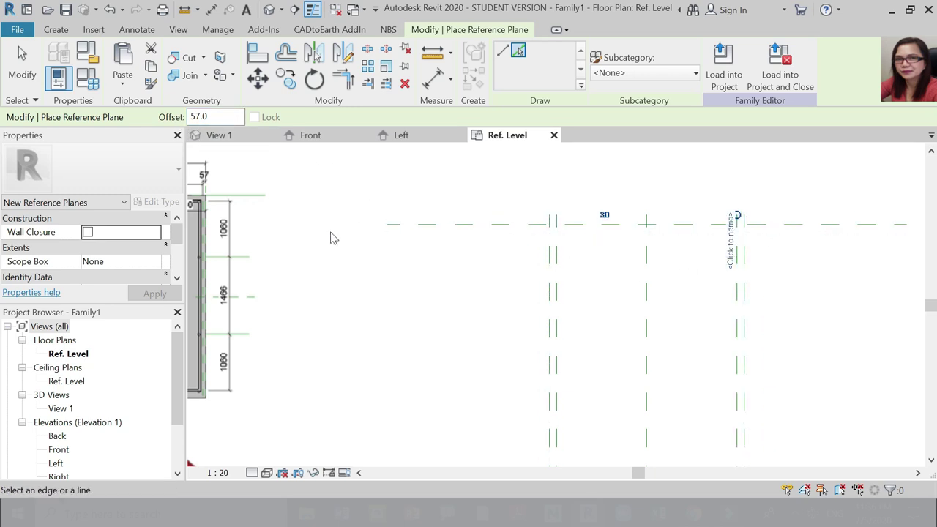
Create reference planes offset 57 inward from the uppermost and lowermost horizontal planes, and end the command.
scroll(674, 263, "down", 3)
scroll(430, 270, "up", 7)
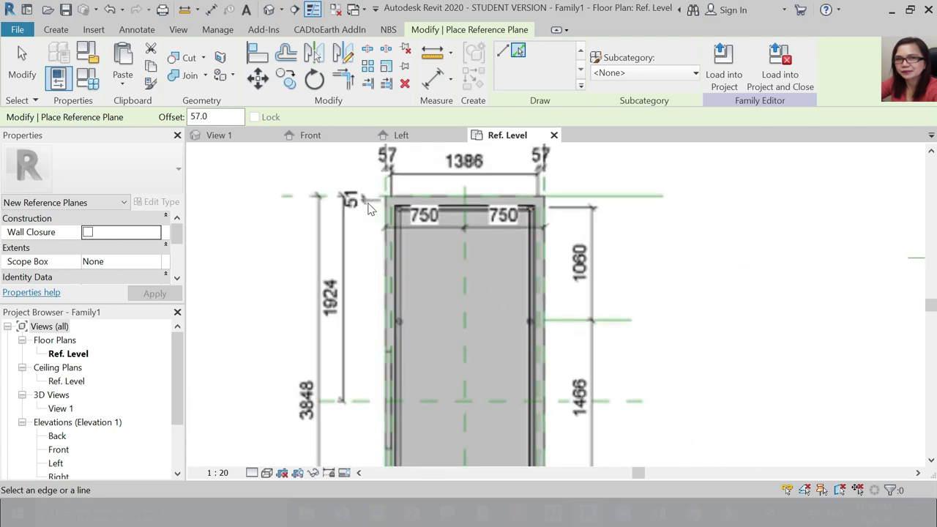
scroll(344, 223, "down", 5)
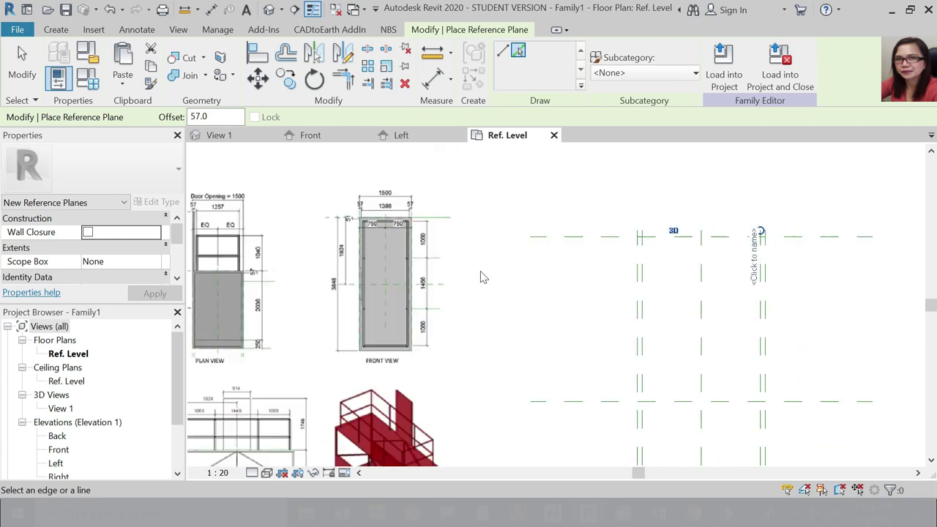
scroll(699, 284, "up", 3)
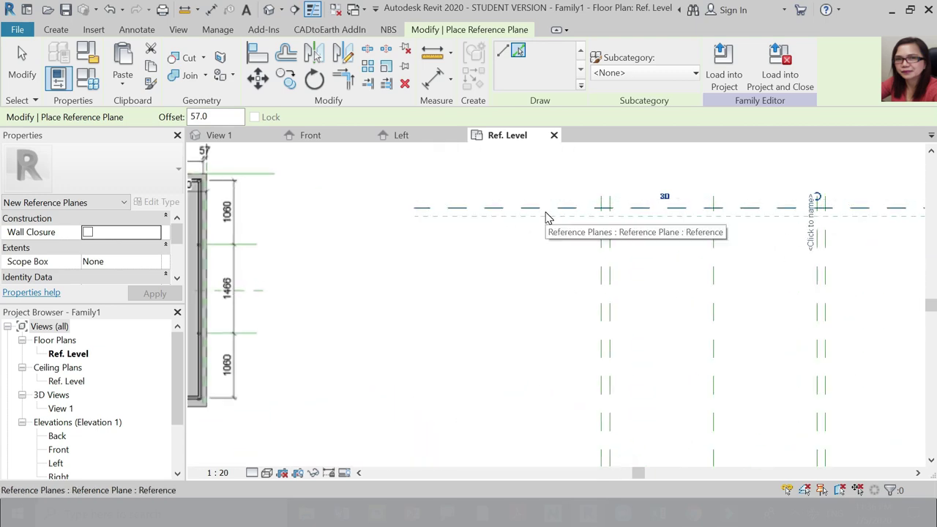
scroll(544, 199, "down", 3)
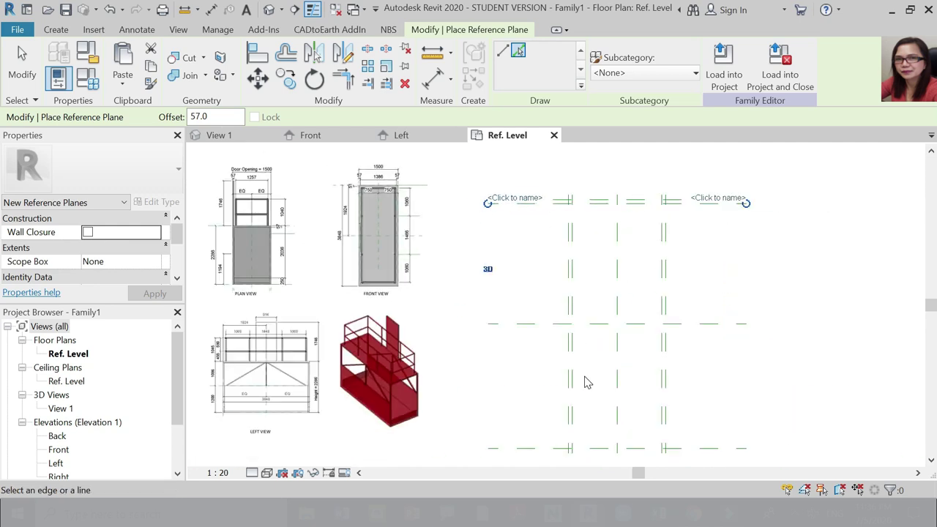
left_click(551, 451)
key("Escape")
key("Escape")
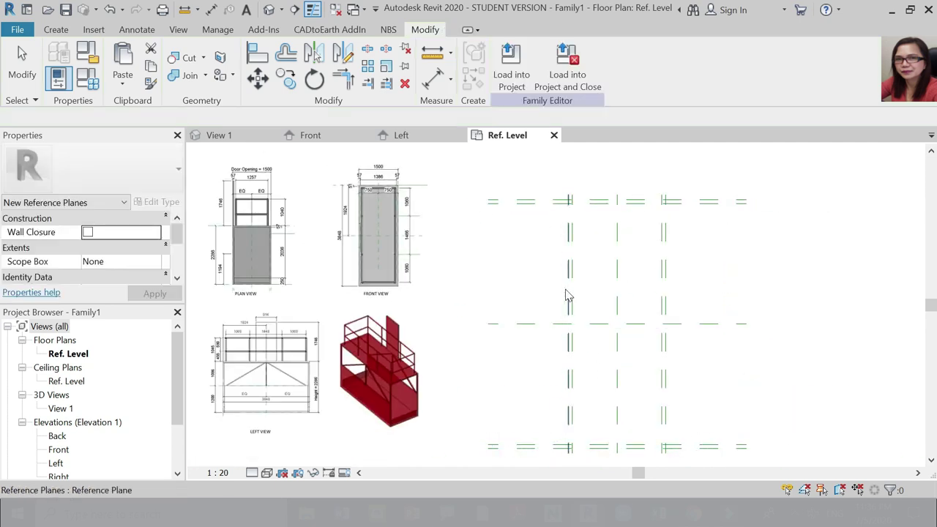
Place an aligned dimension chain across the outer left, center and outer right vertical planes and make its segments equal.
scroll(464, 296, "down", 2)
scroll(614, 230, "up", 1)
scroll(534, 231, "down", 1)
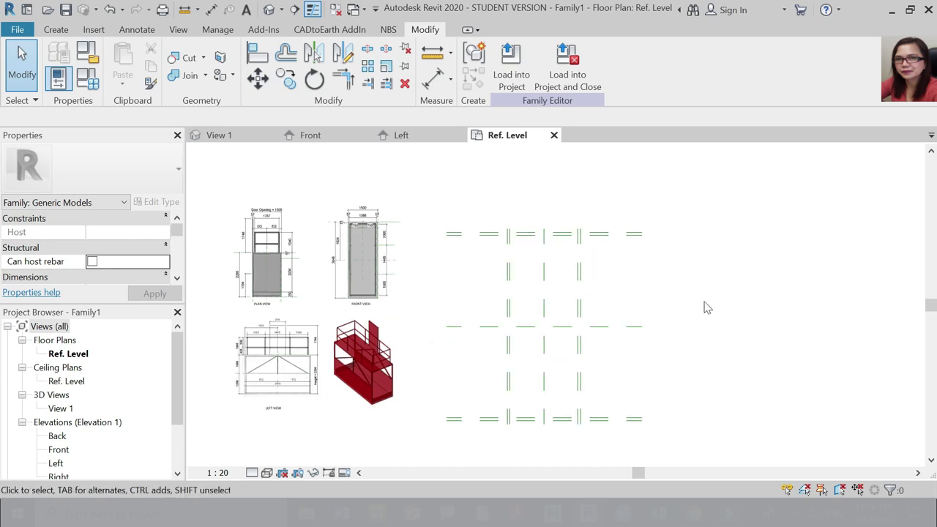
scroll(604, 354, "up", 1)
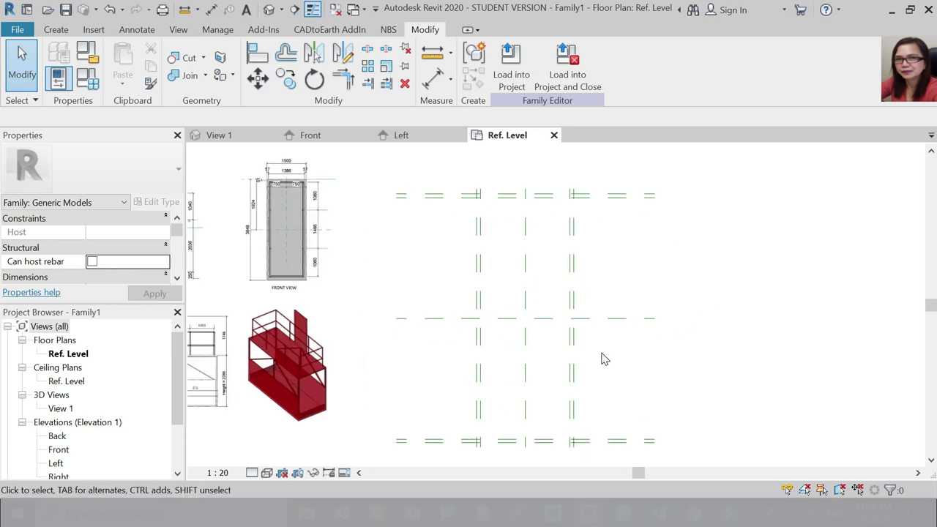
left_click(430, 80)
scroll(500, 199, "up", 3)
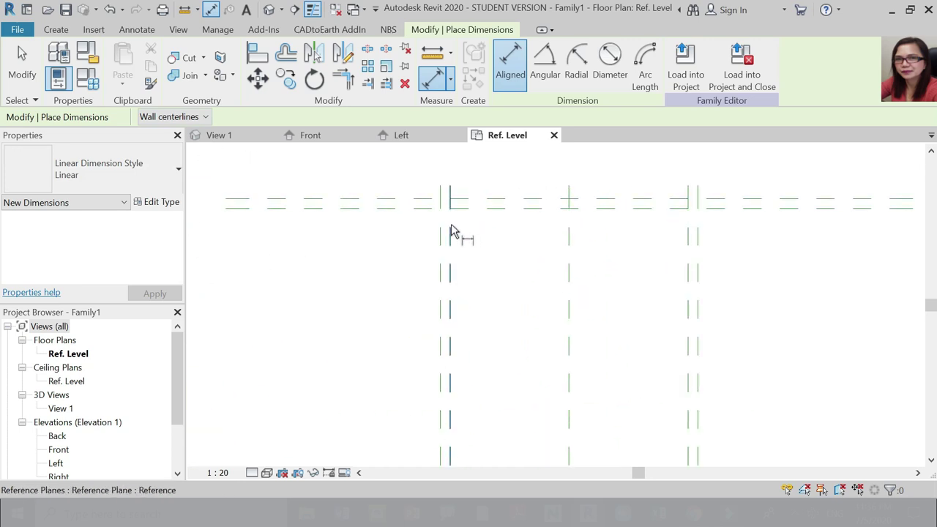
left_click(440, 235)
left_click(575, 247)
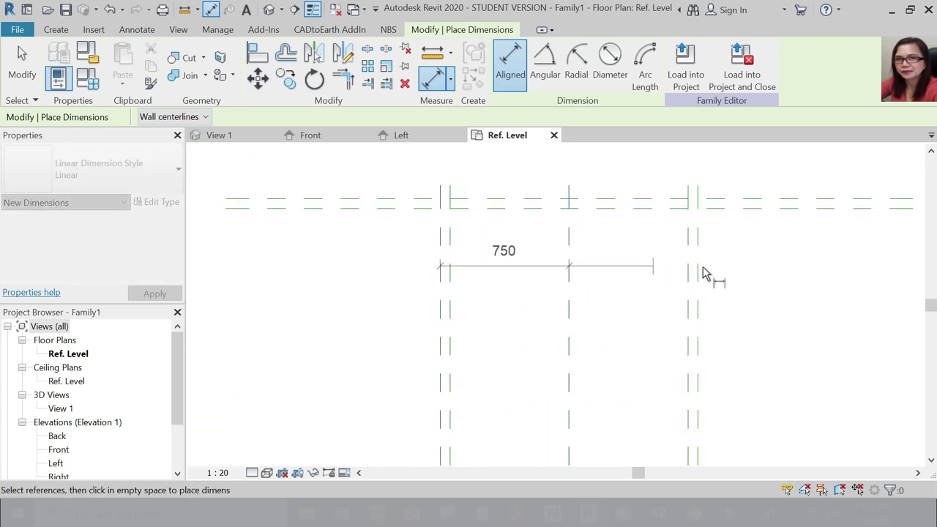
left_click(699, 249)
scroll(682, 308, "down", 3)
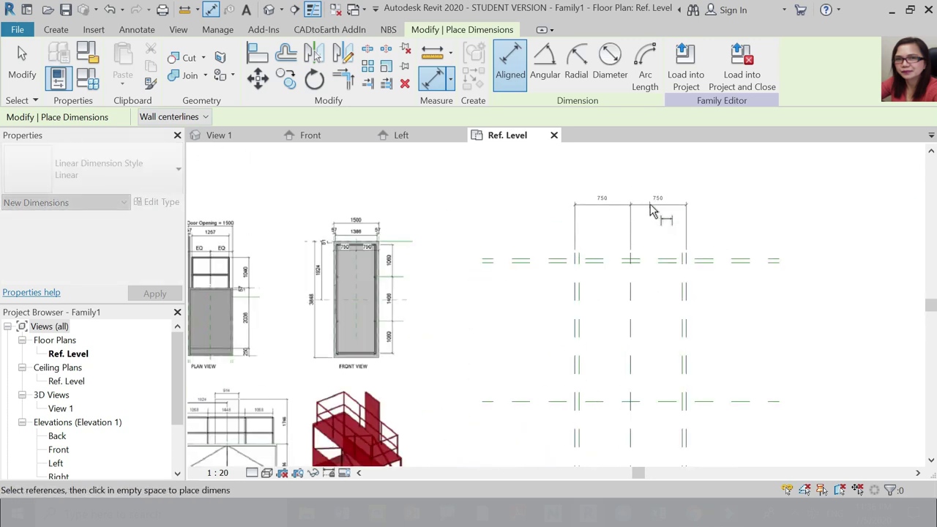
left_click(653, 231)
scroll(654, 209, "up", 3)
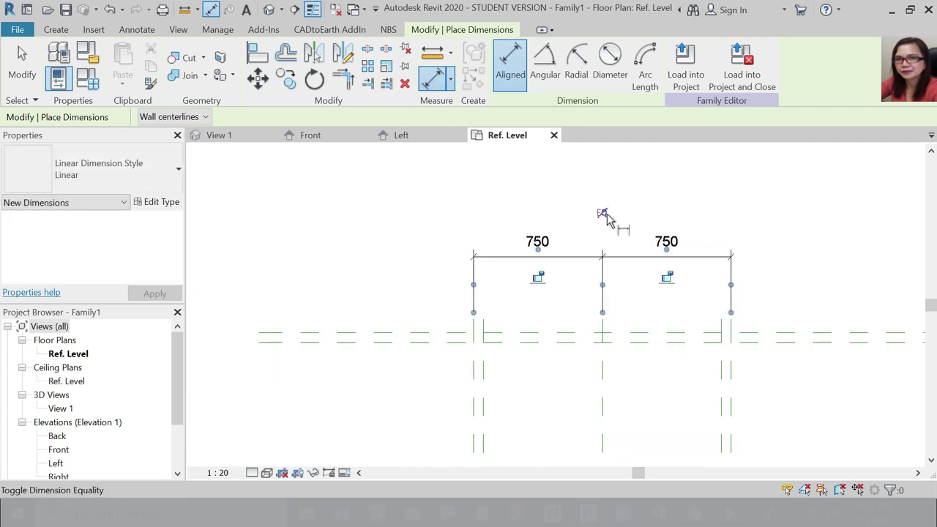
left_click(602, 214)
Add an overall aligned dimension between the outer left and outer right planes, above the EQ dimensions, and end the command.
left_click(474, 335)
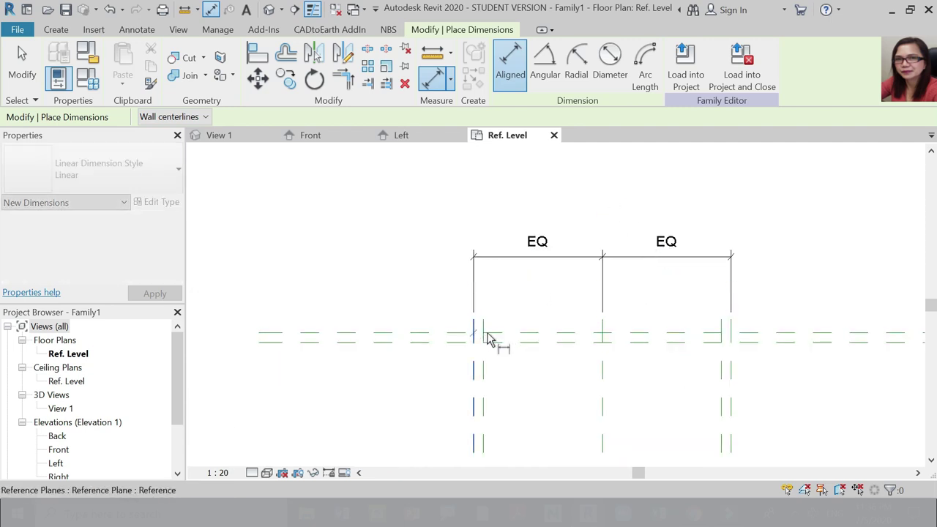
left_click(735, 376)
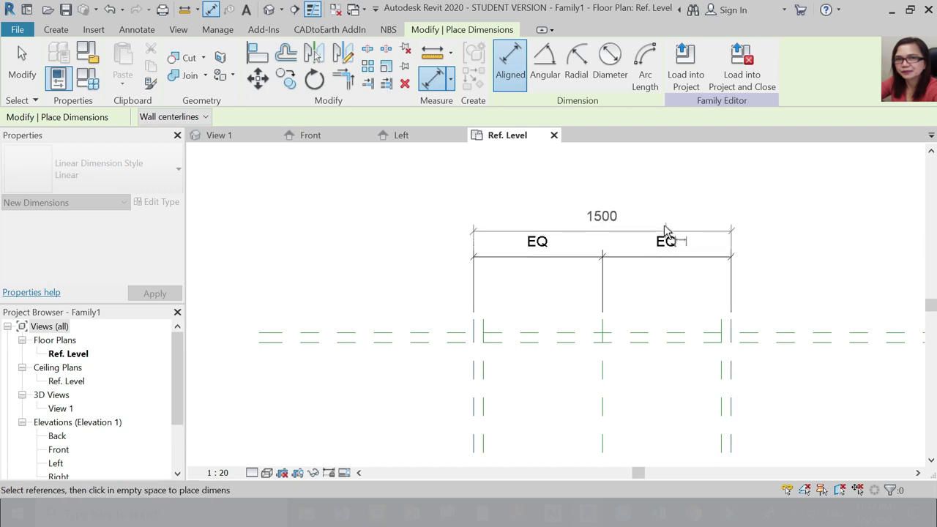
left_click(665, 228)
scroll(591, 222, "down", 3)
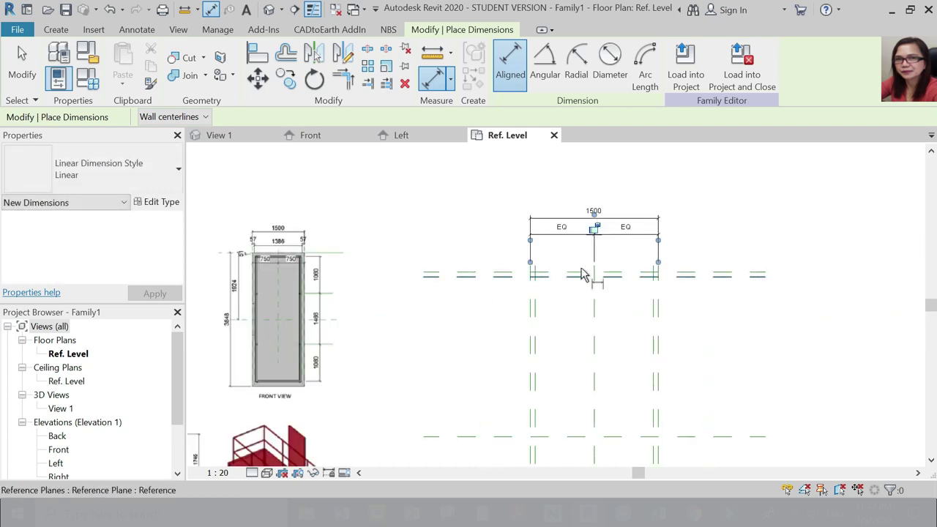
key("Escape")
Label the overall horizontal dimension with a new family type parameter named Width, grouped under Dimensions.
scroll(634, 203, "up", 3)
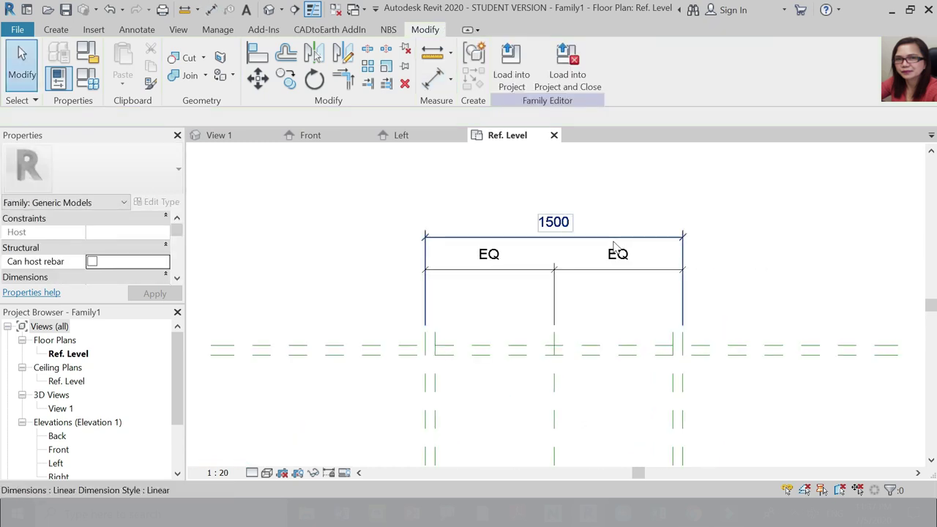
left_click(586, 238)
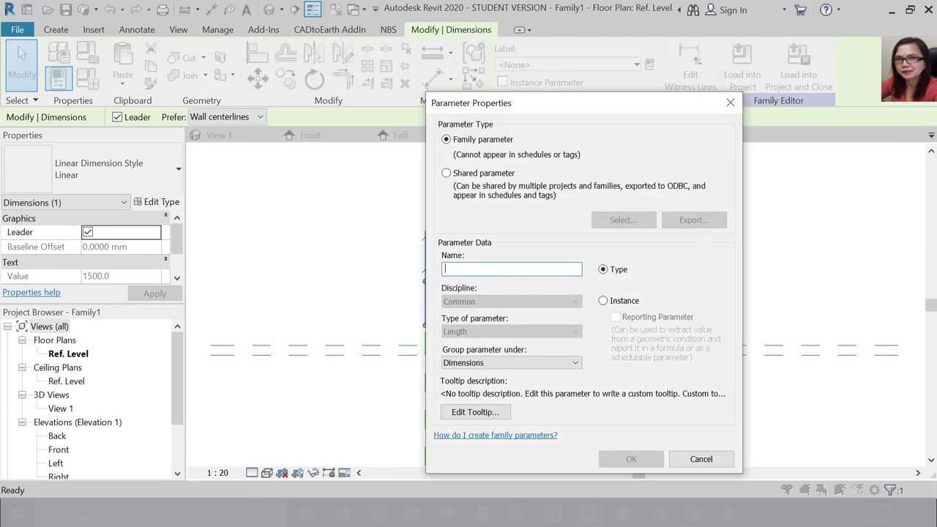
type("idth")
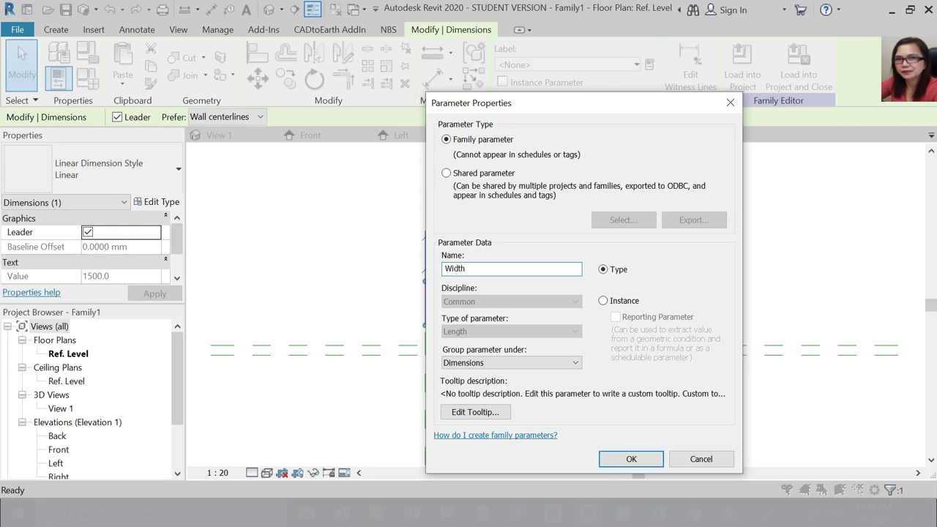
left_click(642, 460)
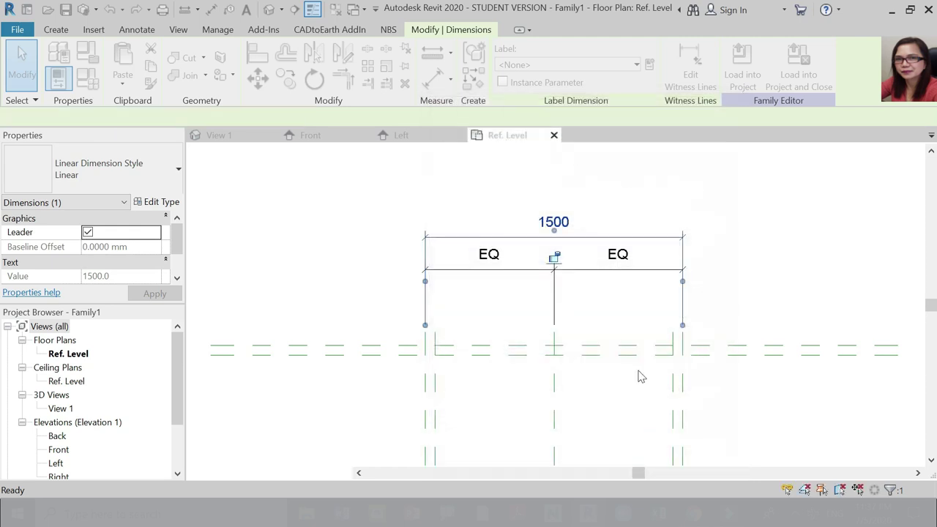
scroll(700, 207, "down", 3)
left_click(700, 207)
scroll(540, 167, "down", 3)
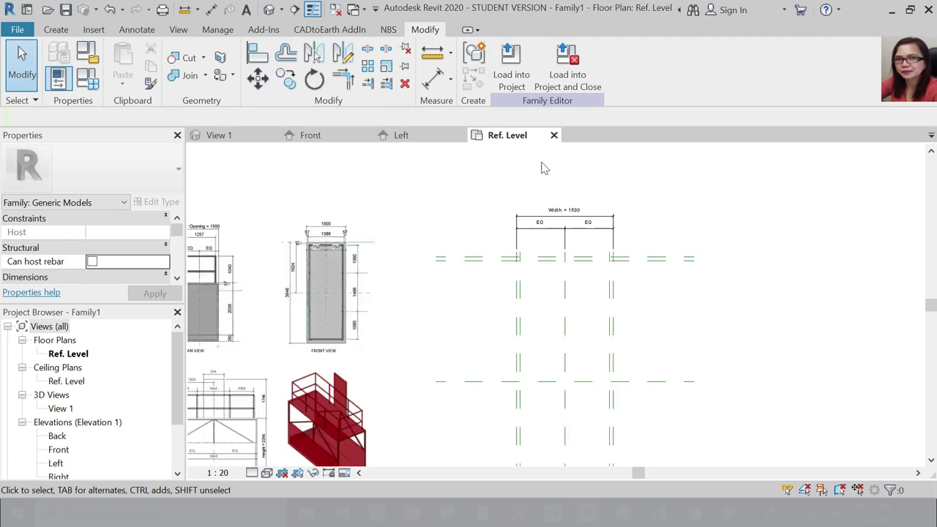
Place an aligned dimension chain across the inner lower, Center (Front/Back) and inner upper horizontal planes and make its segments equal.
left_click(433, 76)
scroll(510, 431, "up", 3)
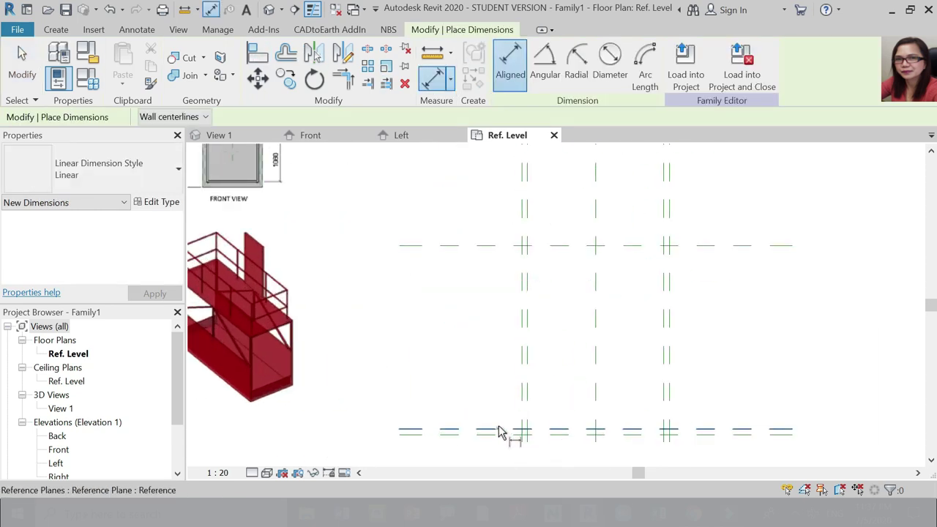
left_click(500, 431)
scroll(484, 308, "down", 3)
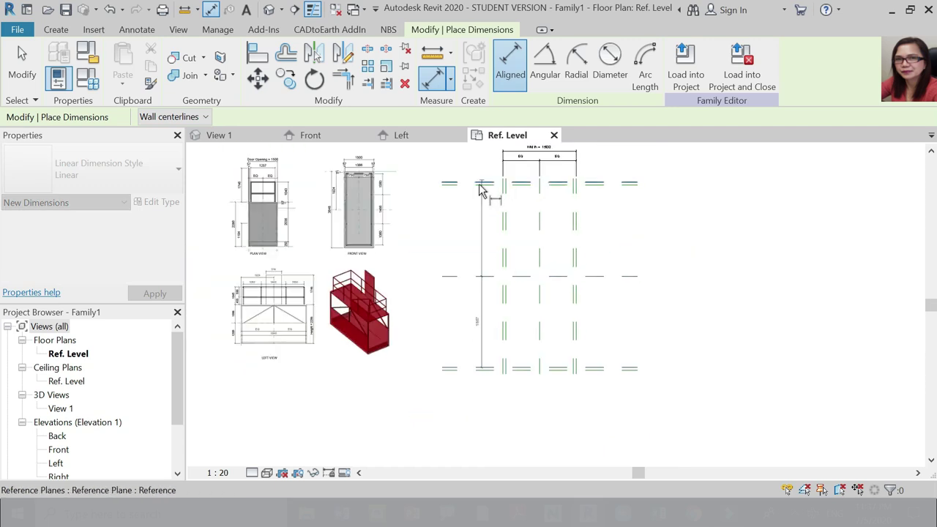
scroll(480, 189, "up", 3)
left_click(481, 188)
scroll(483, 192, "down", 2)
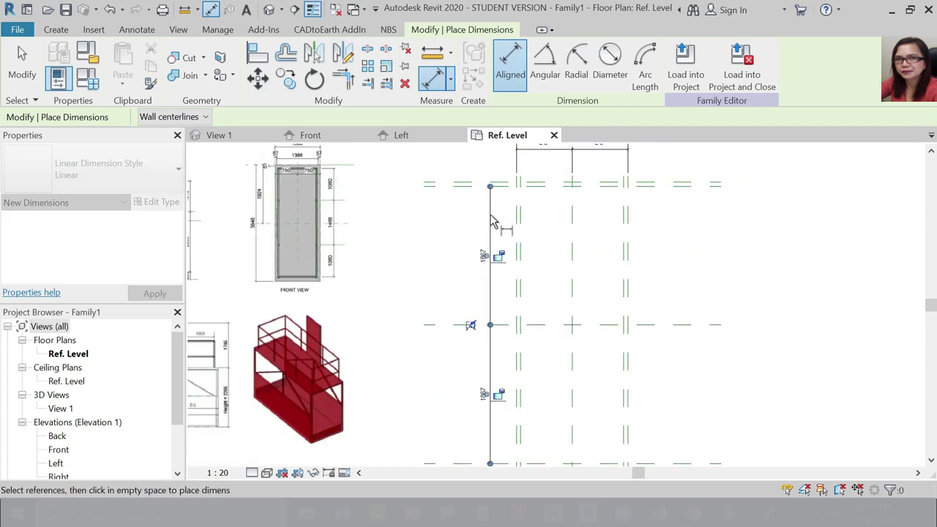
left_click(471, 325)
scroll(483, 329, "down", 2)
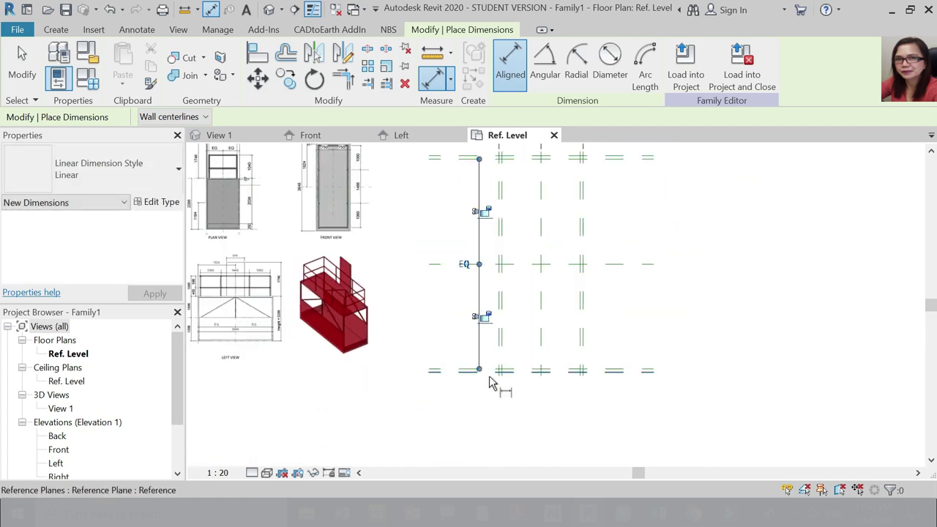
Add an overall aligned dimension between the outermost lower and upper horizontal planes, beside the EQ dimensions, and end the command.
scroll(486, 377, "up", 1)
left_click(456, 376)
scroll(456, 352, "down", 2)
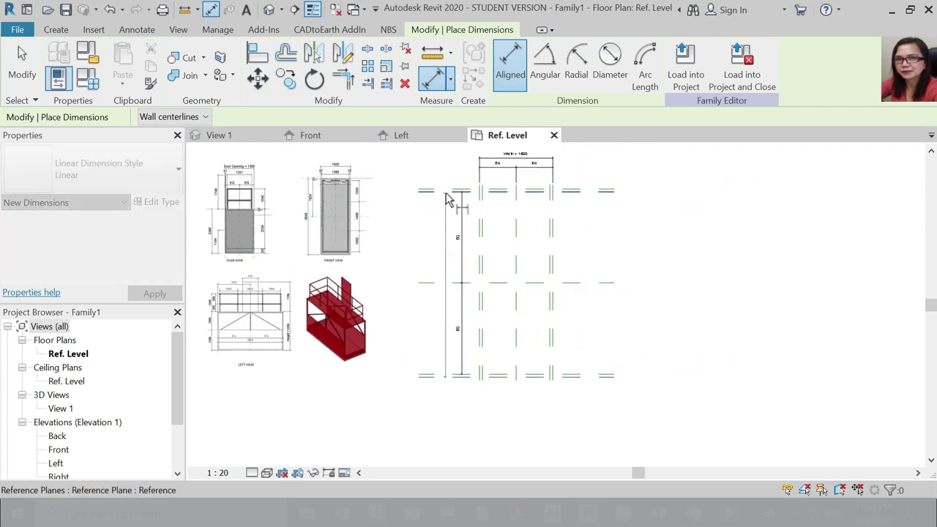
scroll(446, 194, "up", 3)
left_click(456, 184)
scroll(456, 185, "down", 2)
left_click(456, 207)
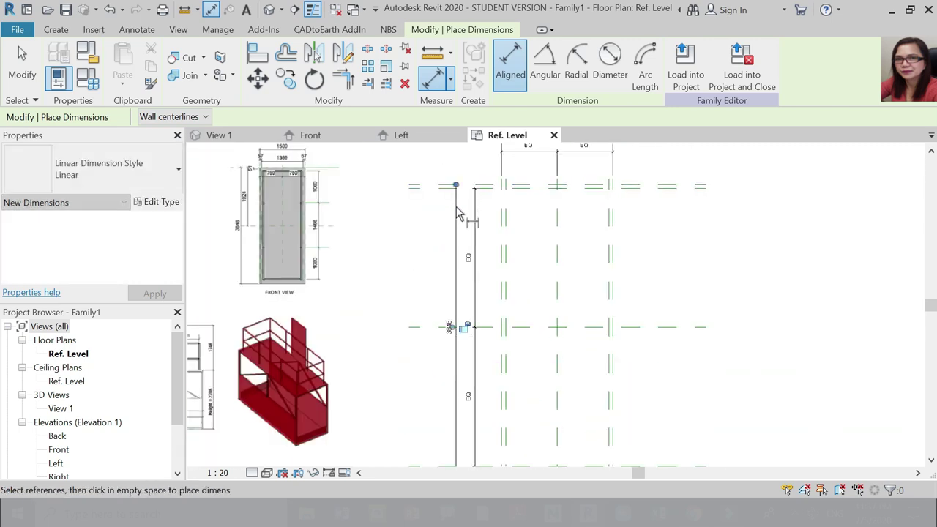
left_click(460, 216)
key("Escape")
key("Escape")
Label the overall vertical dimension with a new family type parameter named Length, grouped under Dimensions.
left_click(457, 272)
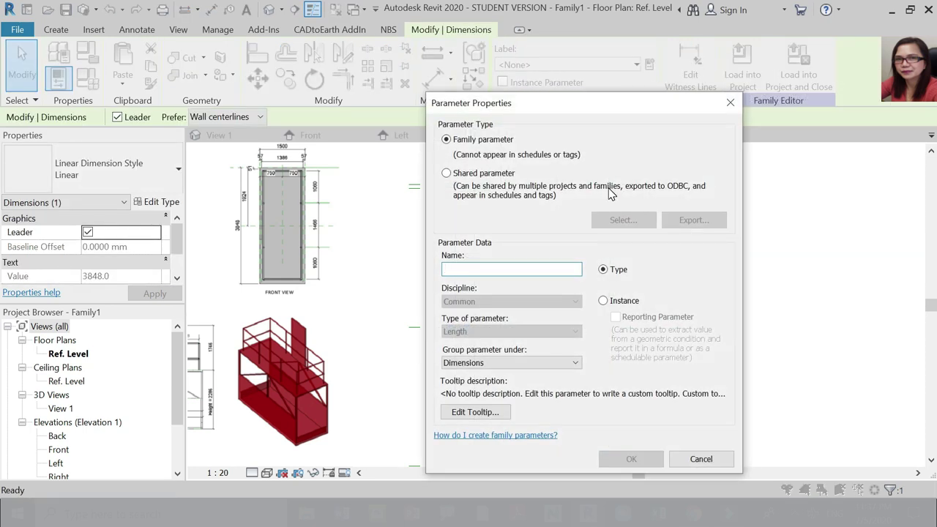
type("Length")
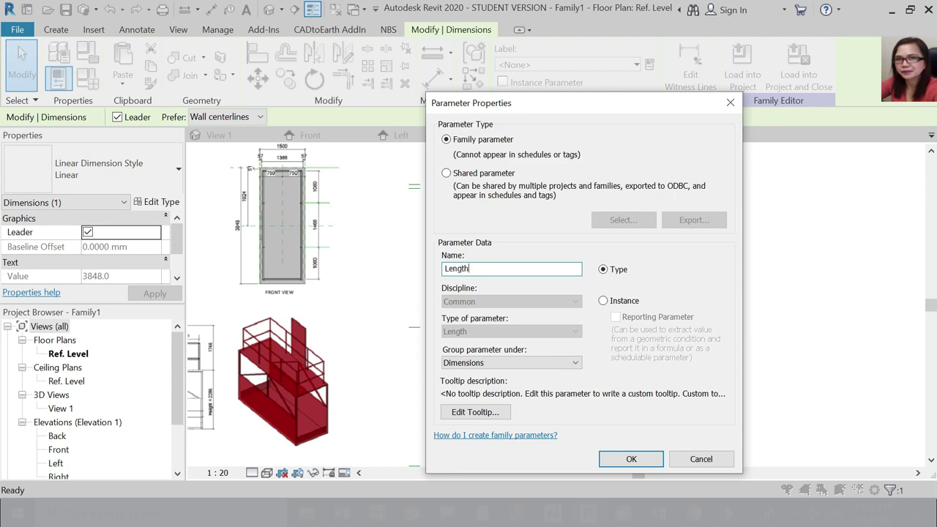
left_click(654, 459)
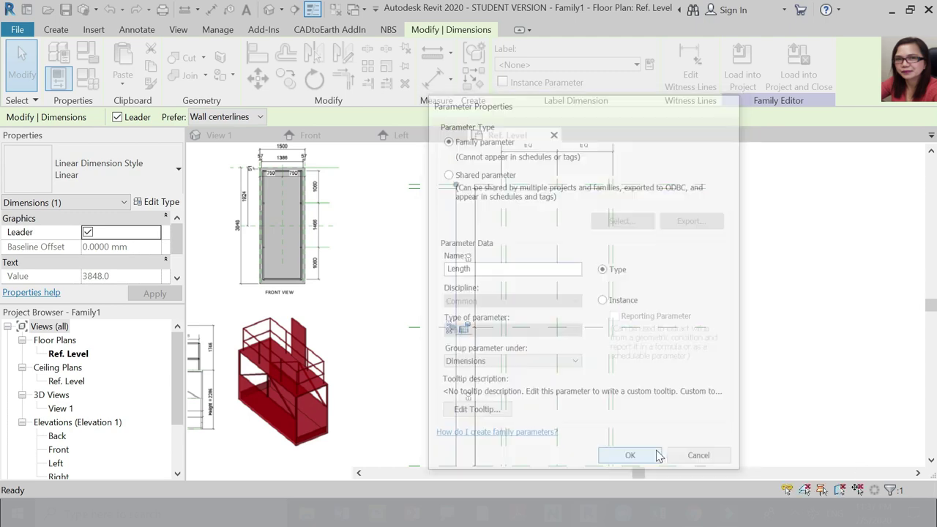
scroll(573, 376, "down", 2)
left_click(543, 286)
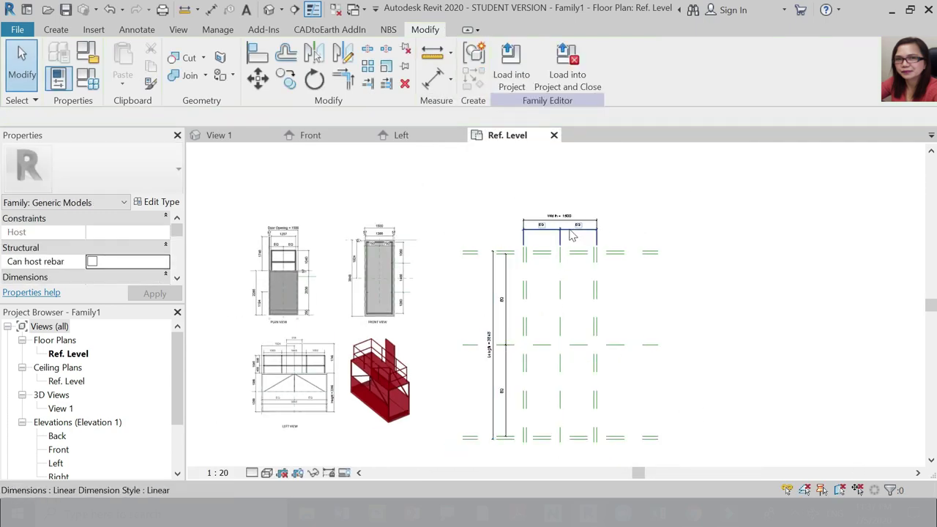
Add aligned dimensions across the gap of the left pair and the gap of the right pair of vertical reference planes, below the EQ dimensions.
scroll(551, 236, "up", 3)
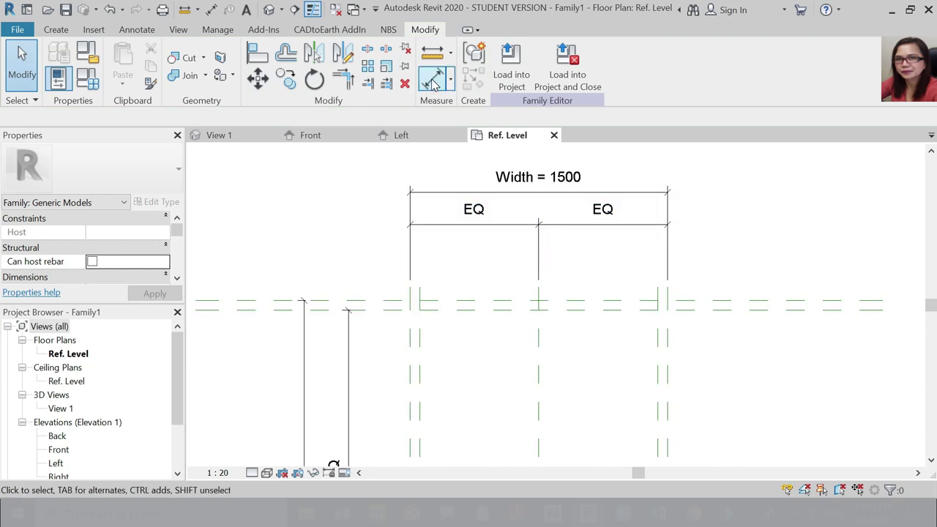
left_click(434, 81)
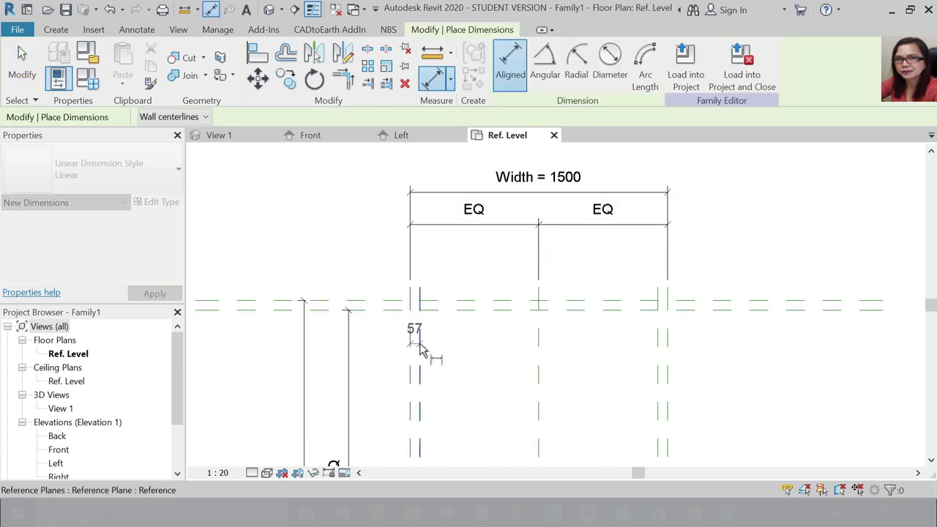
left_click(420, 349)
left_click(444, 274)
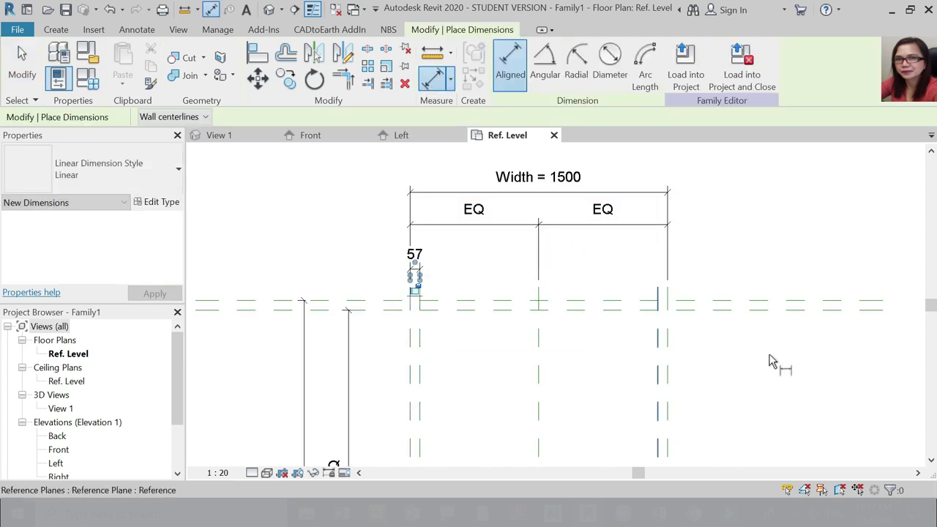
left_click(658, 299)
left_click(674, 295)
left_click(661, 273)
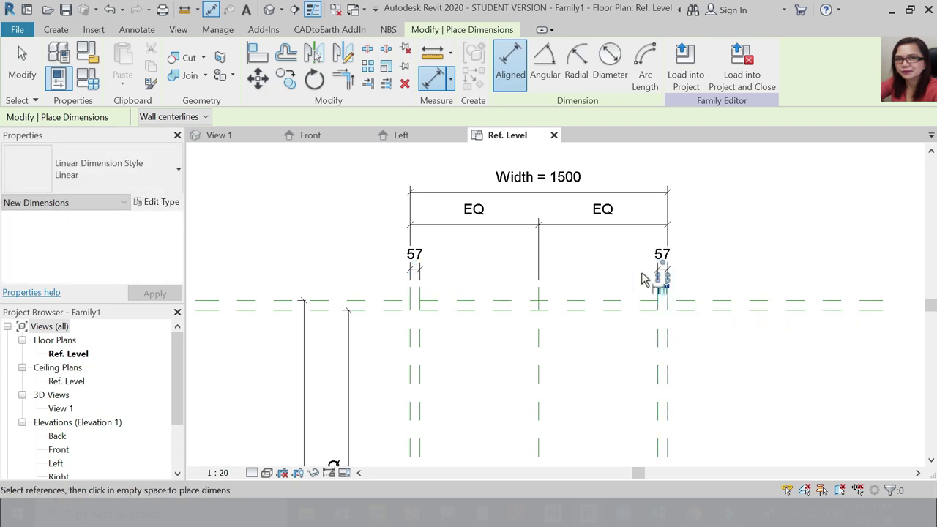
Add an aligned dimension between the two upper horizontal reference planes, in line with the vertical EQ dimensions.
left_click(366, 304)
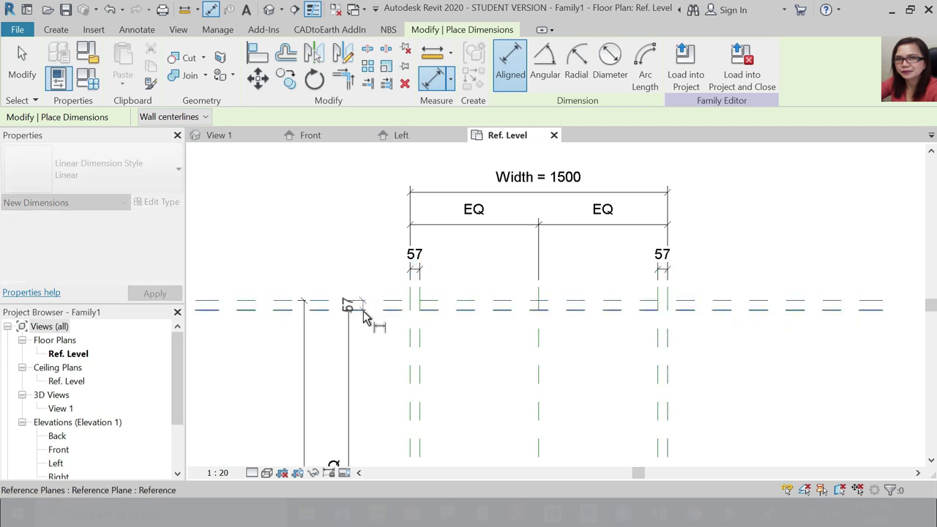
scroll(348, 249, "down", 2)
scroll(350, 249, "up", 5)
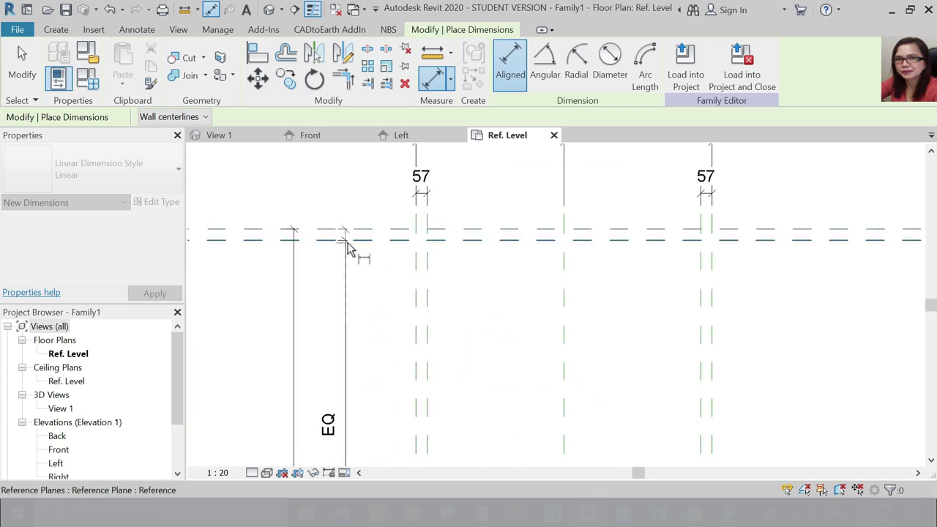
left_click(343, 237)
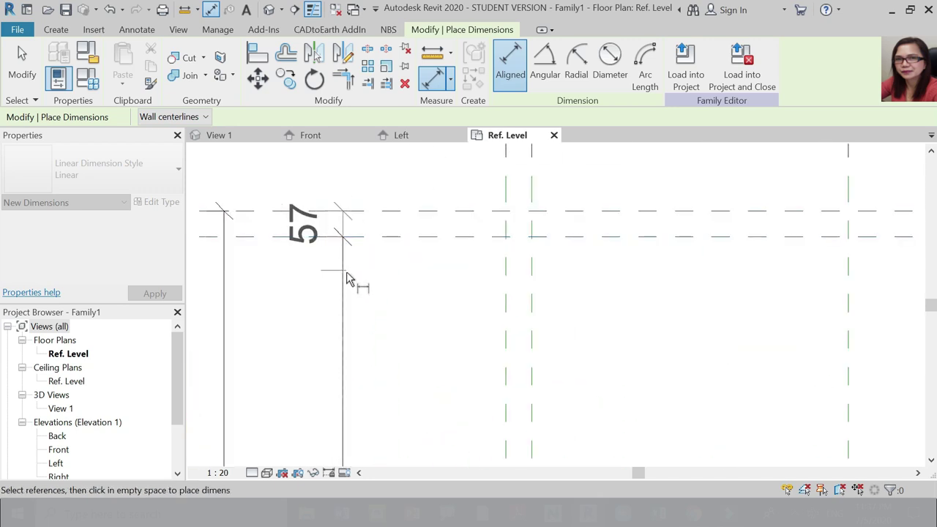
left_click(347, 272)
Add an aligned dimension between the two lower horizontal reference planes, in line with the vertical EQ dimensions, and end the command.
scroll(347, 190, "down", 3)
scroll(348, 197, "down", 3)
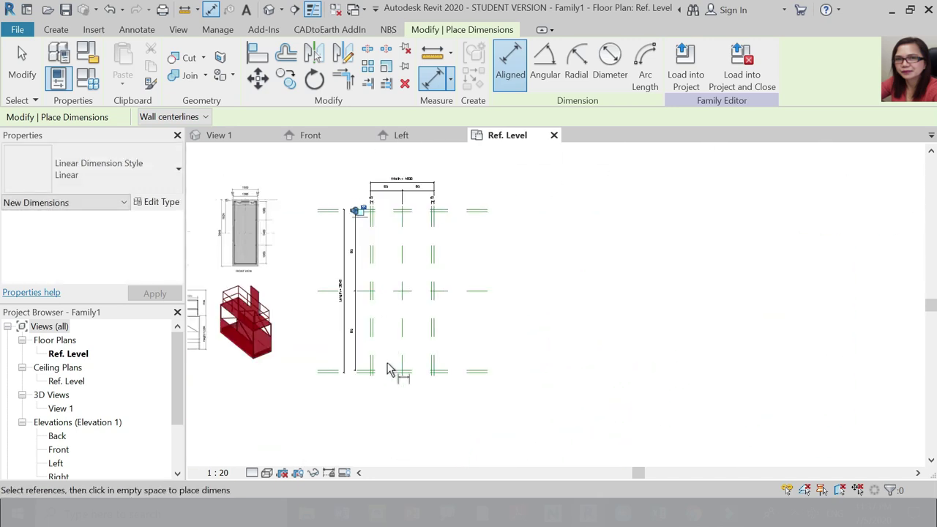
scroll(349, 376, "up", 5)
left_click(285, 330)
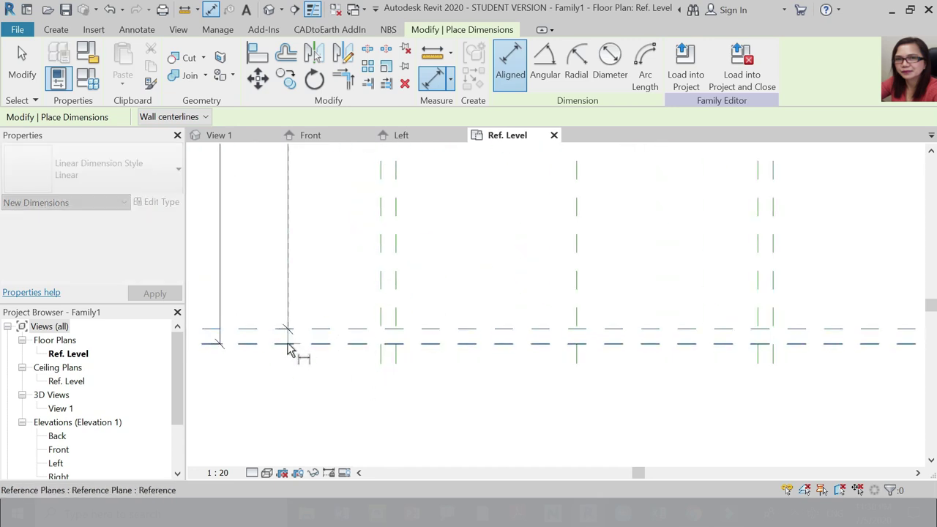
left_click(288, 344)
left_click(288, 382)
key("Escape")
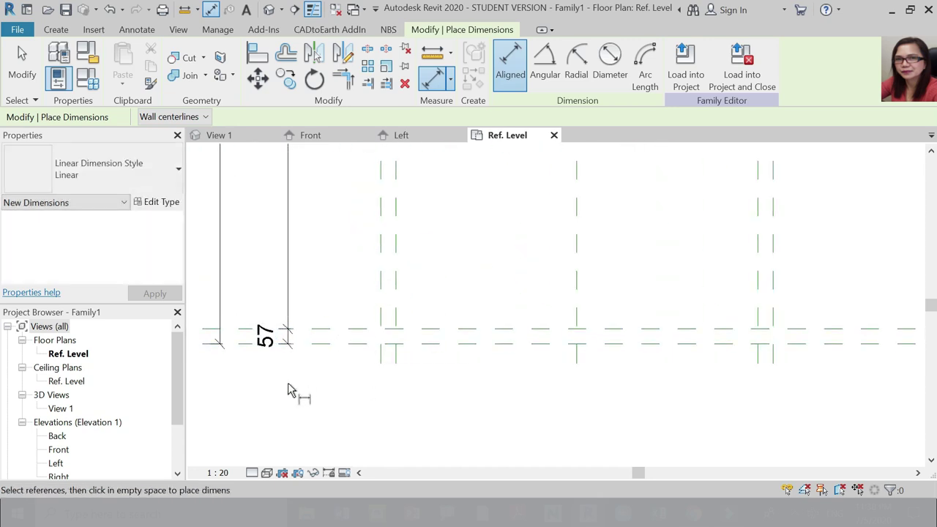
scroll(370, 418, "down", 4)
key("Escape")
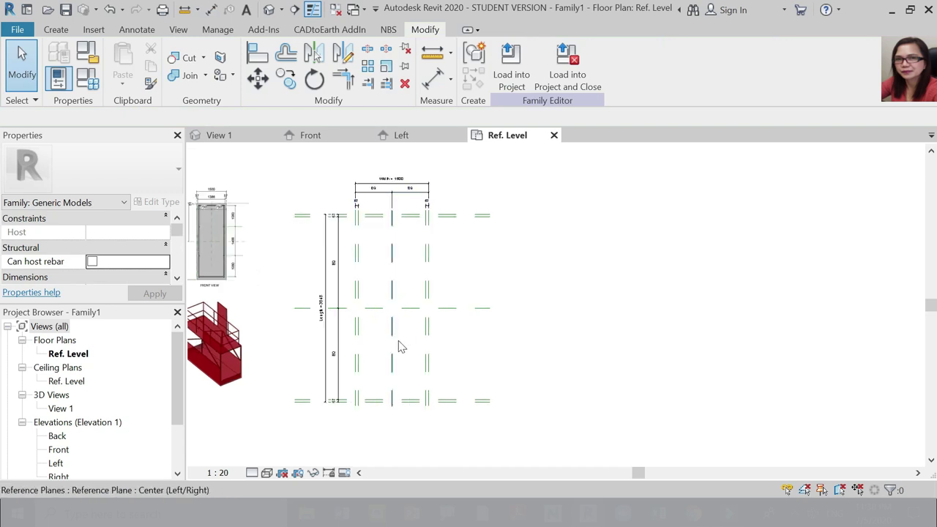
Examine the Left View drawing on the Exercises 11 sheet for its height dimensions.
scroll(330, 351, "up", 2)
scroll(489, 338, "down", 2)
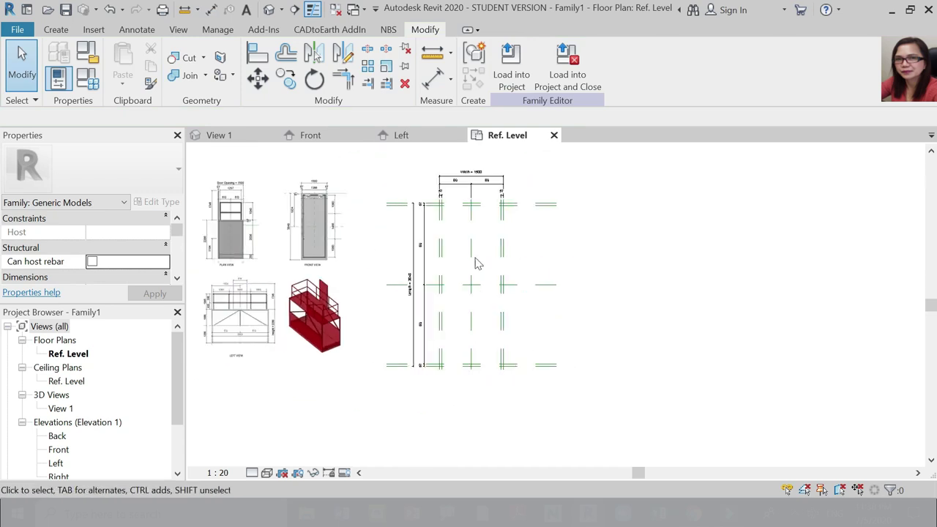
scroll(235, 292, "up", 2)
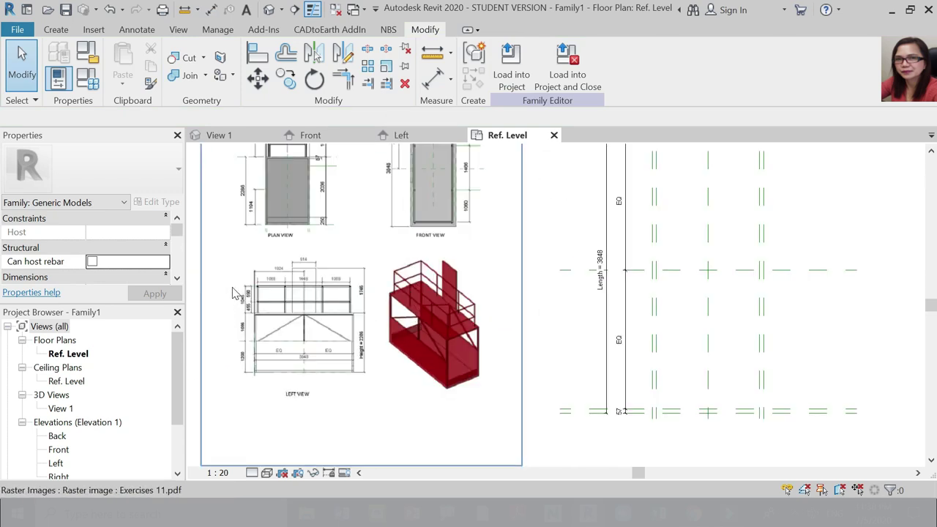
scroll(300, 344, "up", 2)
scroll(315, 348, "down", 1)
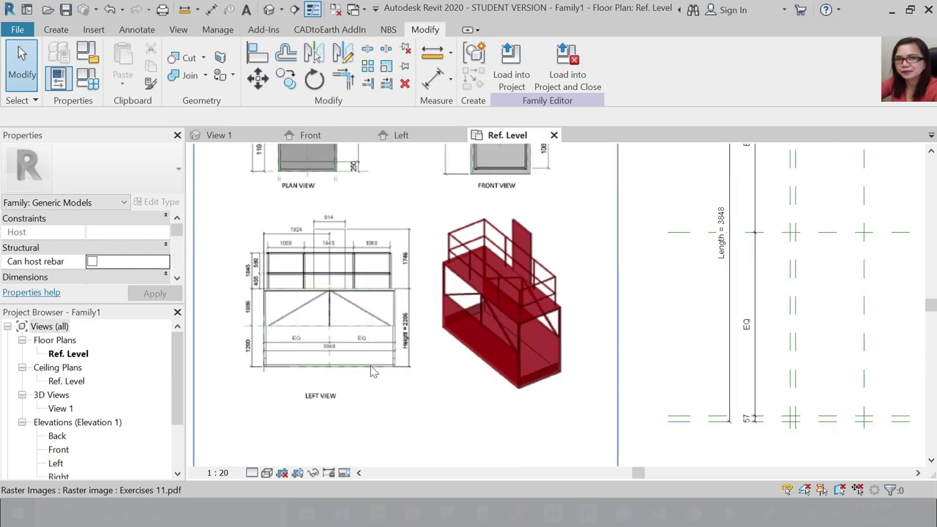
scroll(320, 348, "up", 1)
scroll(278, 395, "down", 3)
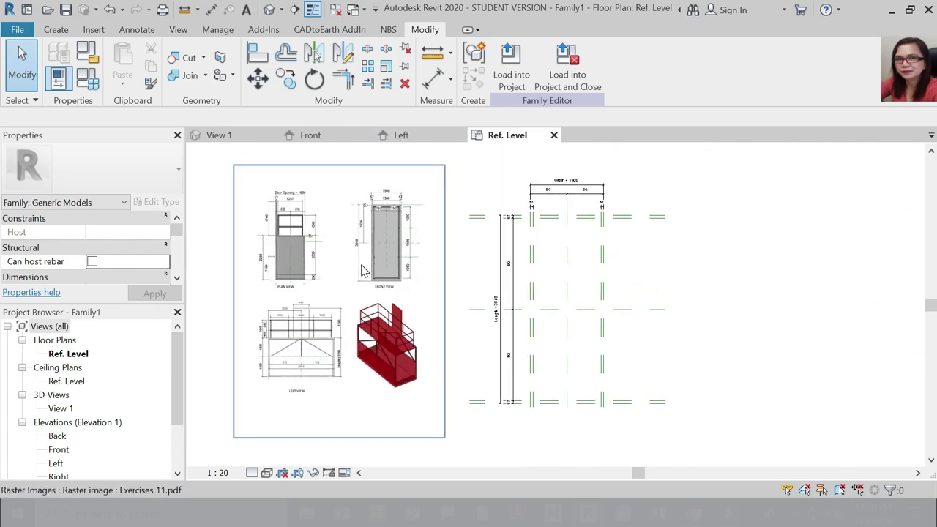
In the Left elevation, extend the horizontal reference plane at Ref. Level past the outer left vertical plane.
left_click(420, 139)
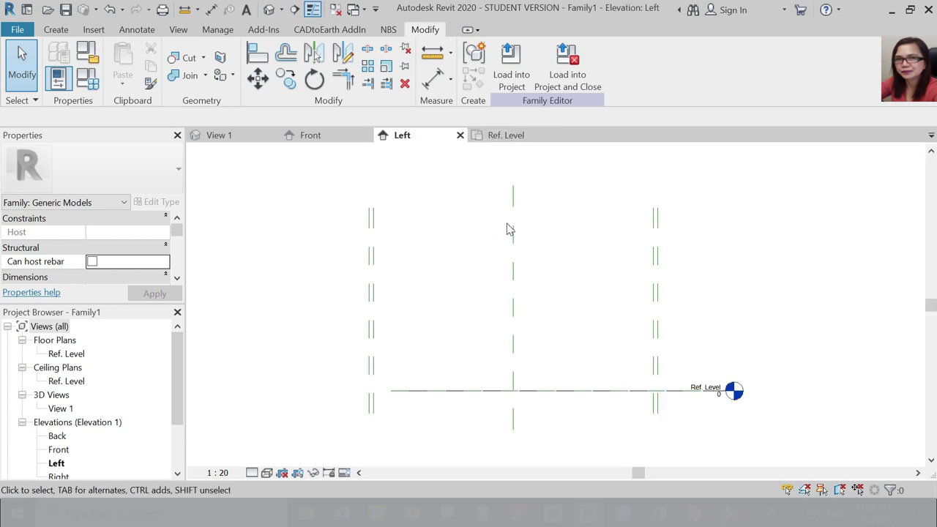
scroll(502, 347, "down", 2)
scroll(433, 342, "up", 4)
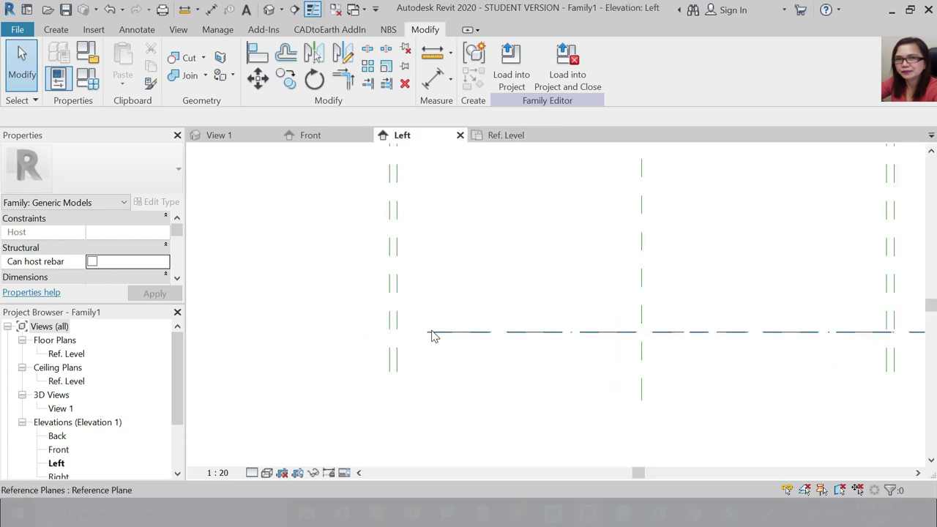
left_click(432, 332)
left_click_drag(428, 332, 256, 326)
scroll(380, 319, "down", 2)
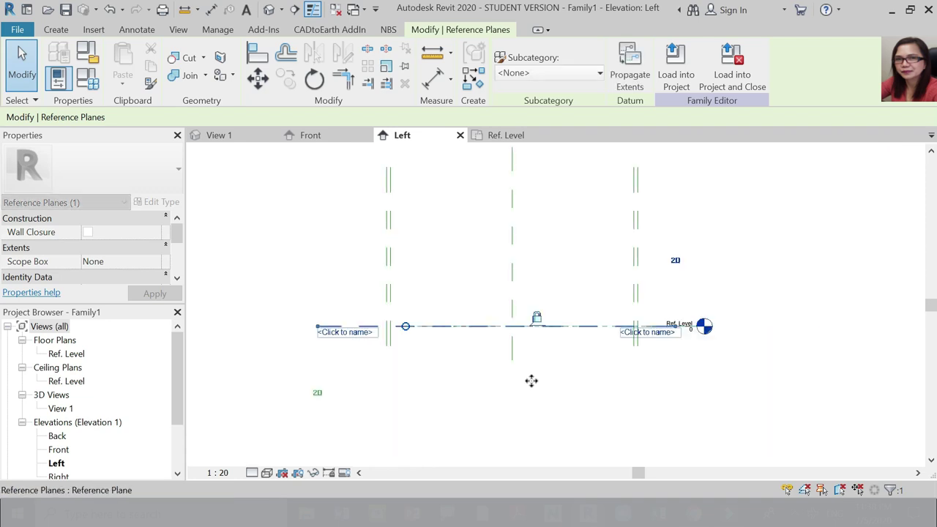
left_click(544, 418)
scroll(544, 418, "down", 2)
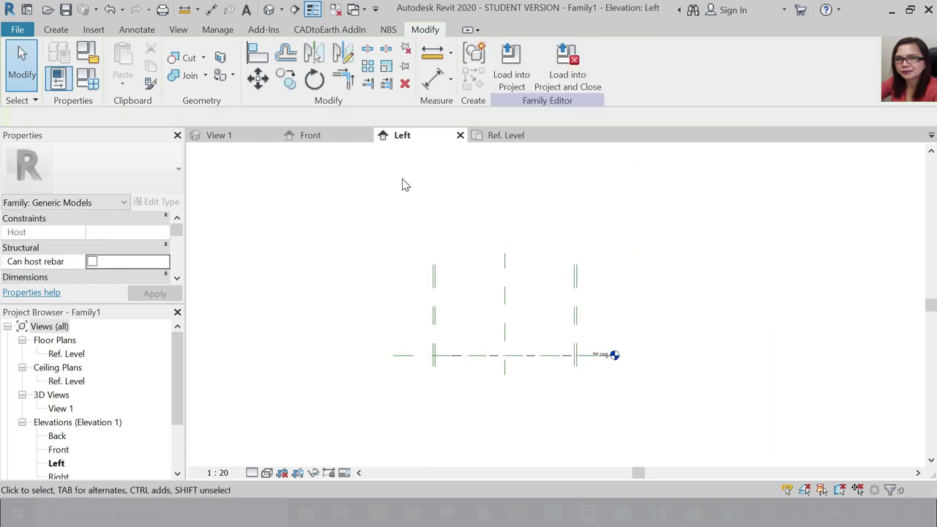
Cut the Exercises 11.pdf image from the Ref. Level plan and paste it into the Left elevation, left of the reference planes.
left_click(505, 136)
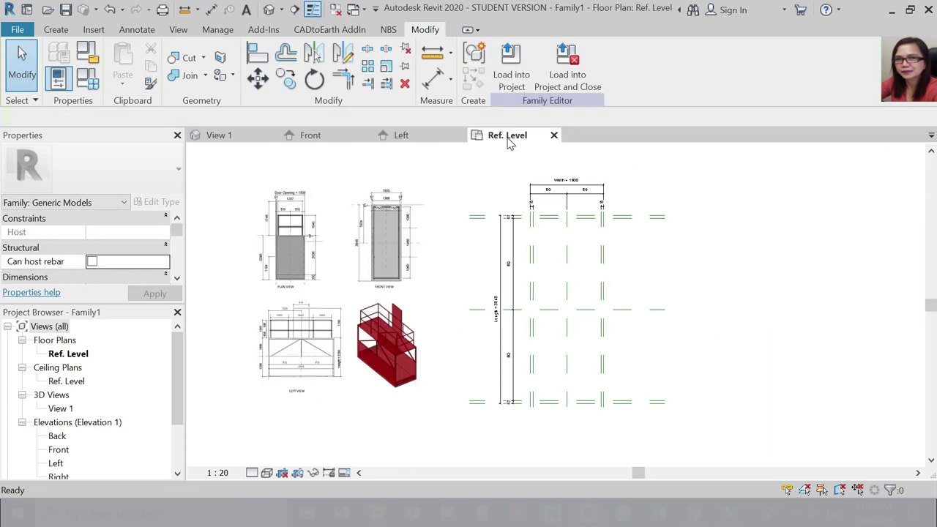
left_click(347, 235)
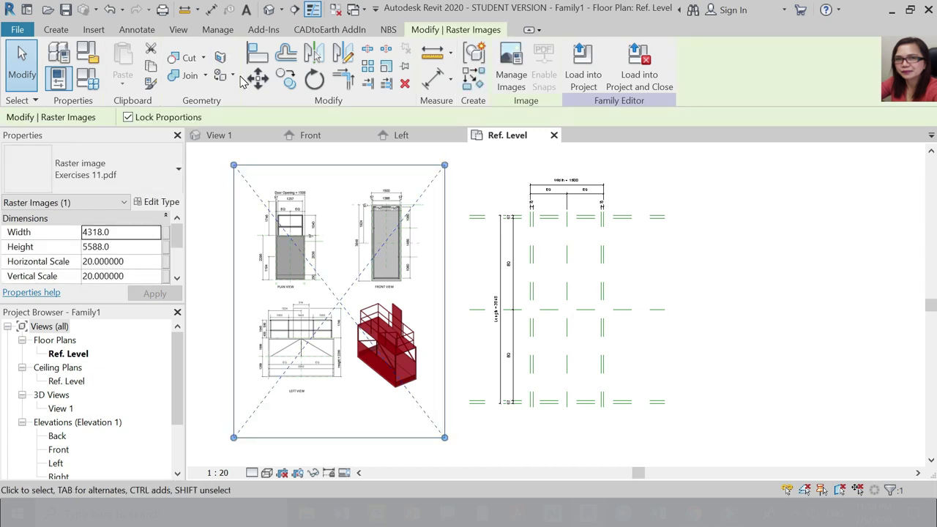
left_click(151, 51)
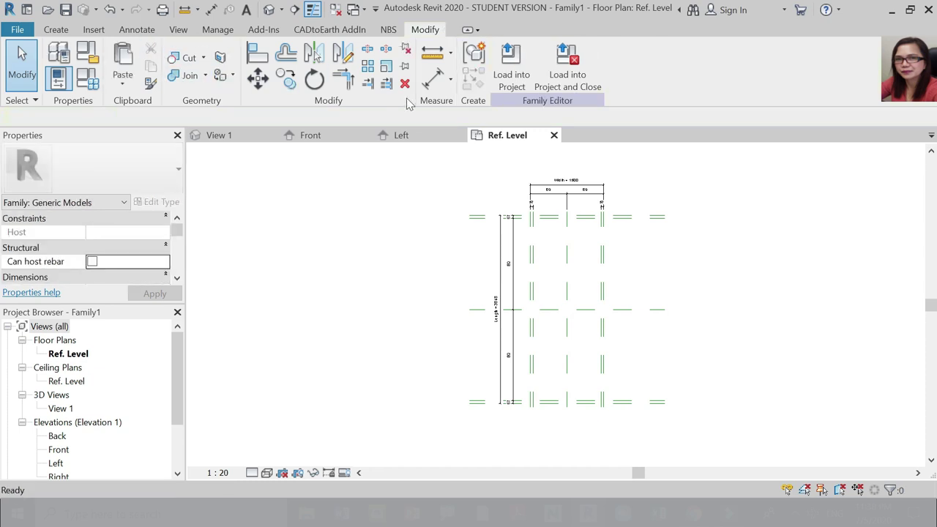
left_click(419, 136)
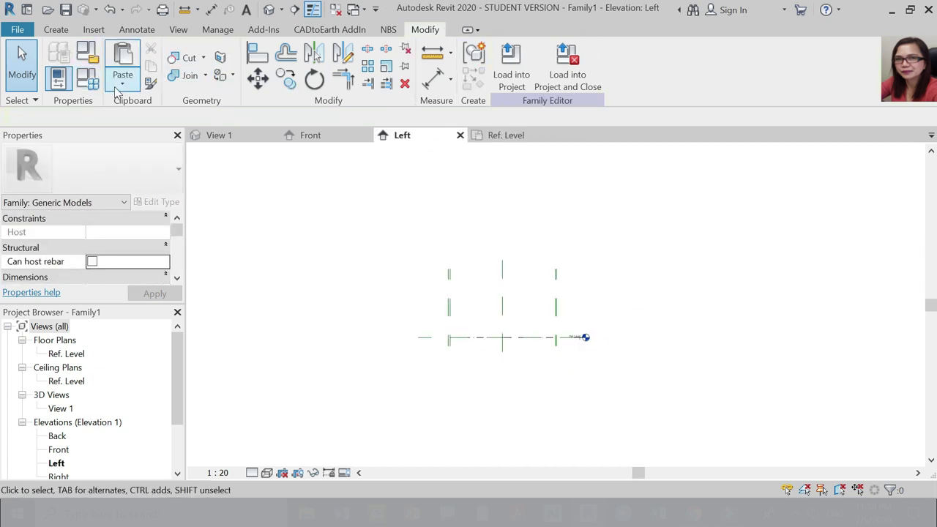
left_click(122, 80)
left_click(169, 110)
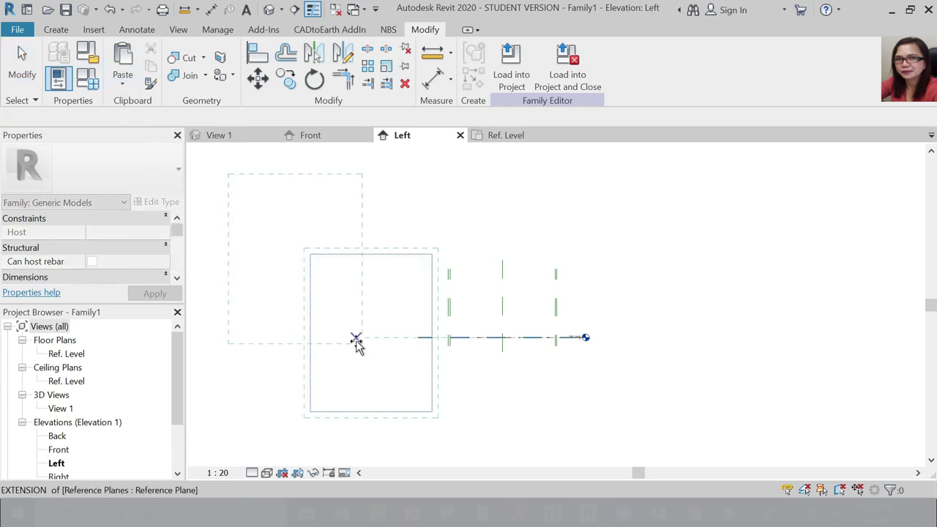
left_click(419, 411)
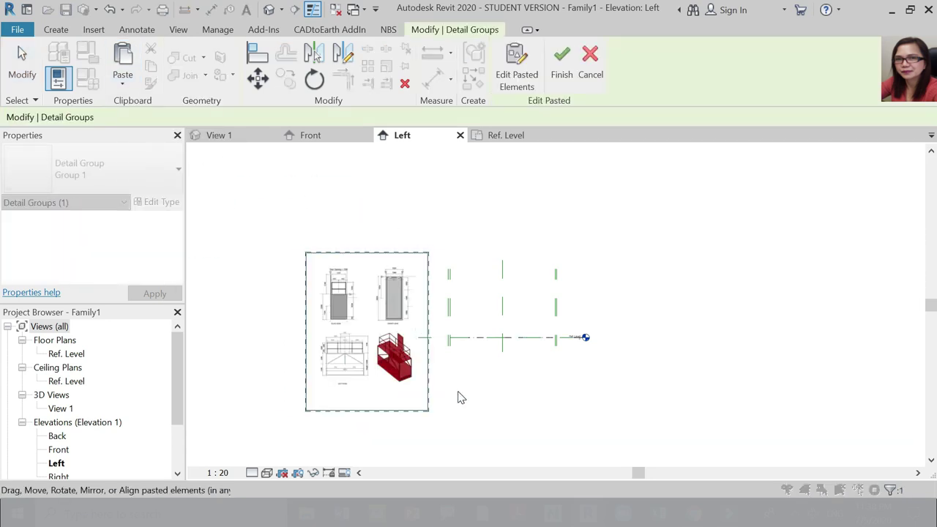
Examine the height and railing dimensions of the Left View drawing on the pasted sheet.
scroll(406, 408, "up", 2)
scroll(335, 366, "up", 2)
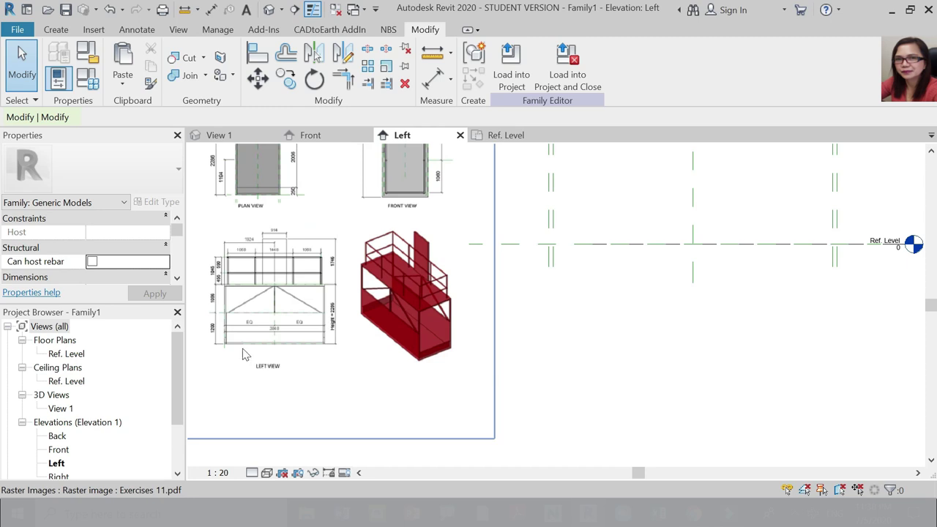
scroll(245, 355, "up", 2)
scroll(465, 256, "down", 2)
scroll(322, 310, "up", 3)
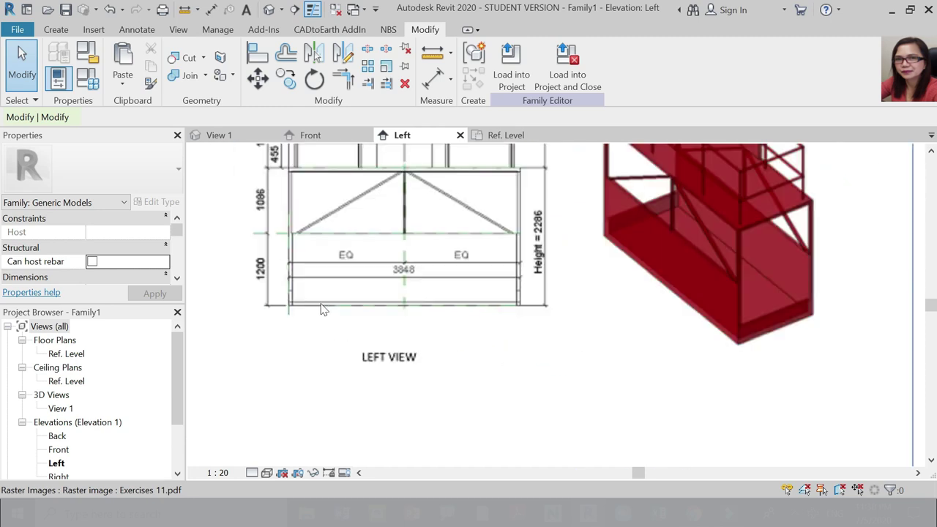
scroll(345, 300, "up", 1)
scroll(276, 328, "down", 3)
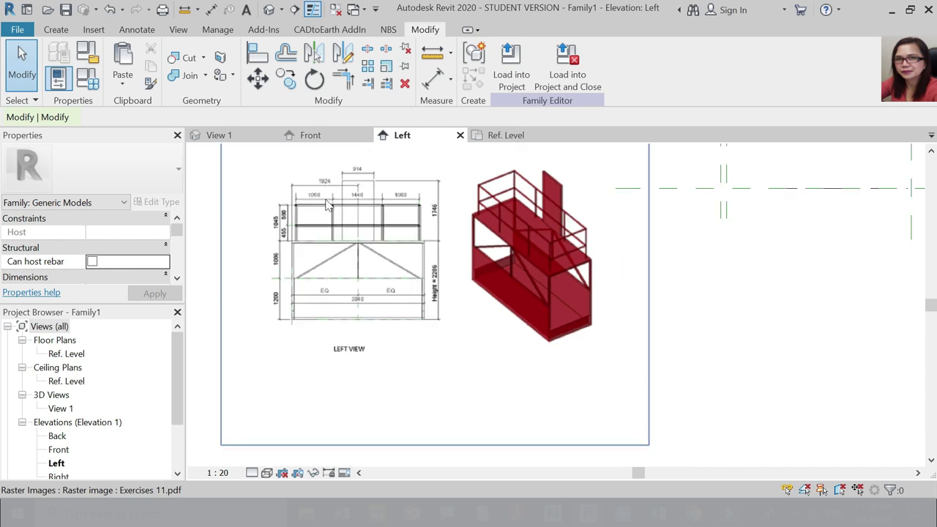
scroll(293, 360, "up", 1)
scroll(282, 350, "up", 2)
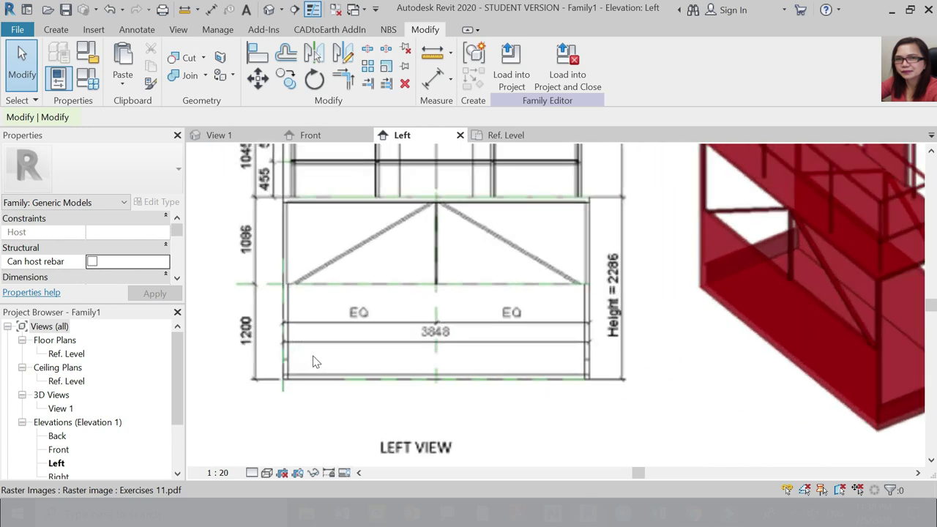
scroll(315, 354, "down", 1)
scroll(294, 304, "up", 1)
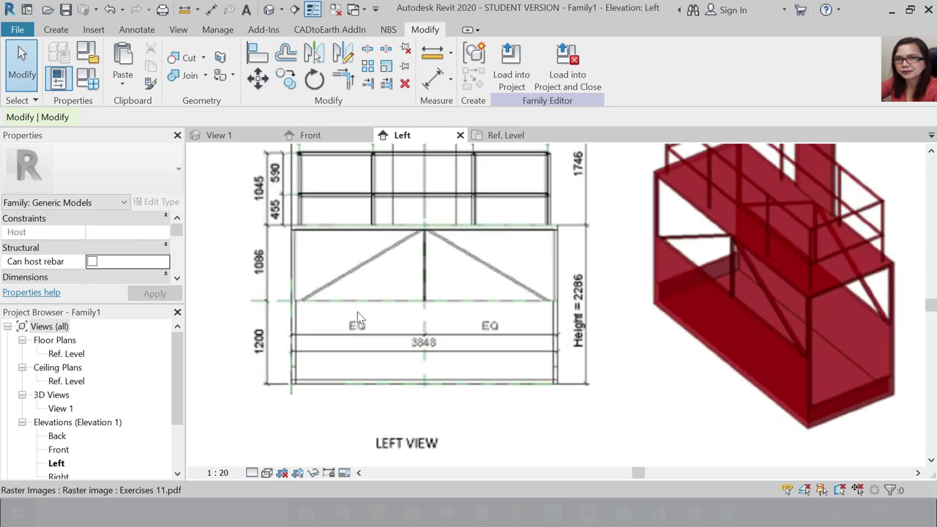
scroll(339, 329, "down", 1)
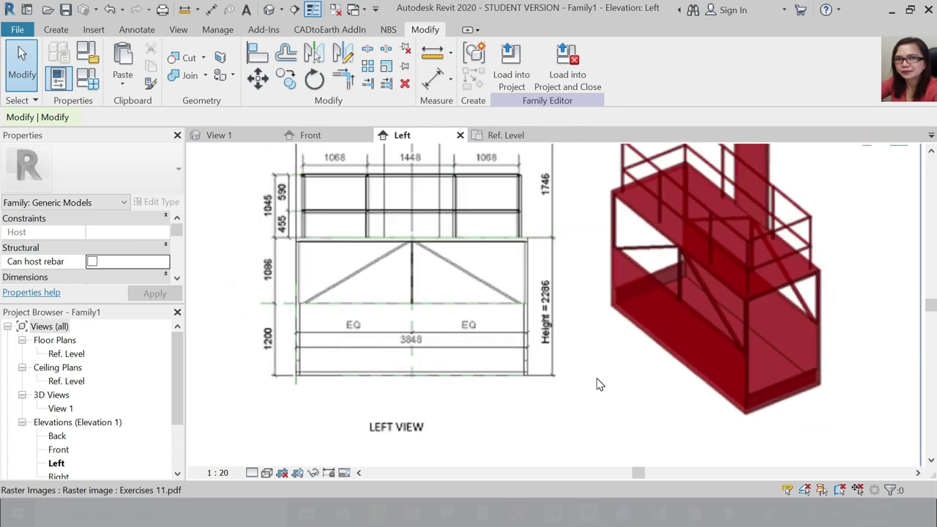
scroll(567, 308, "up", 2)
scroll(510, 306, "down", 2)
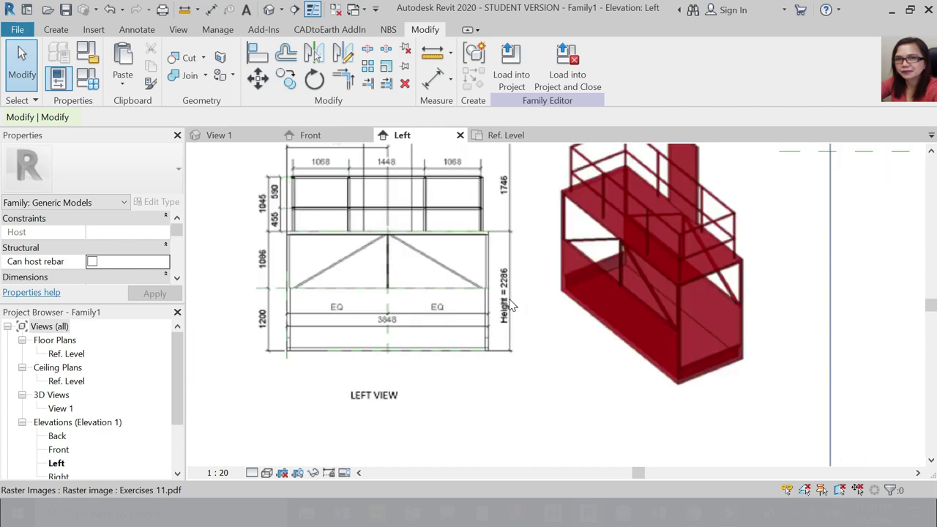
scroll(501, 340, "down", 5)
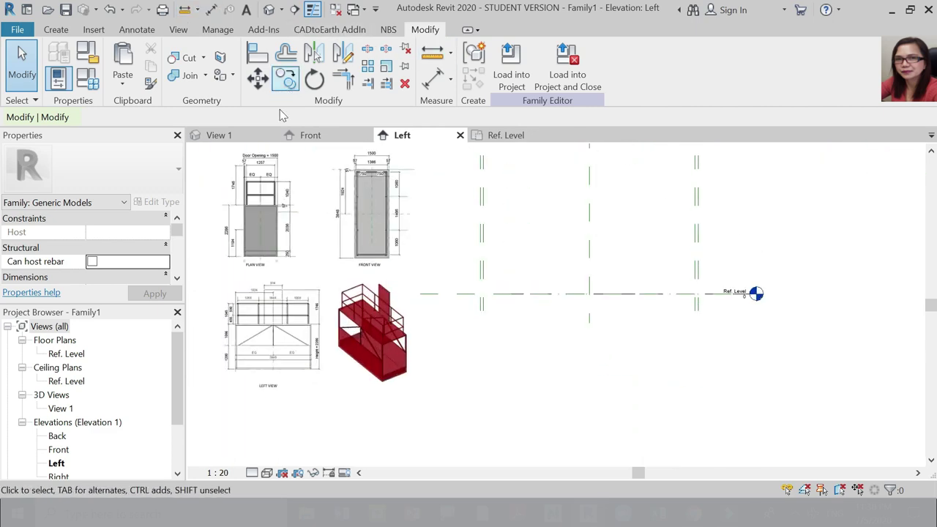
left_click(468, 297)
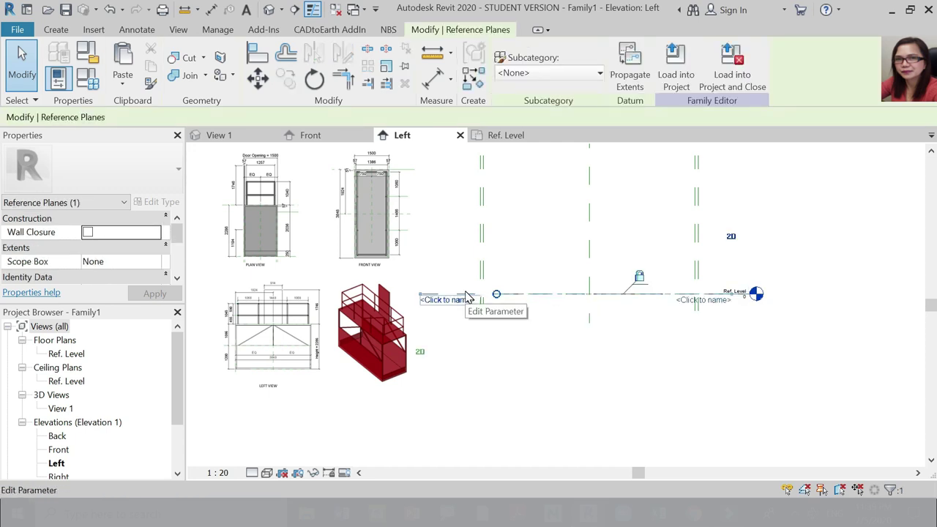
left_click(661, 349)
left_click(681, 303)
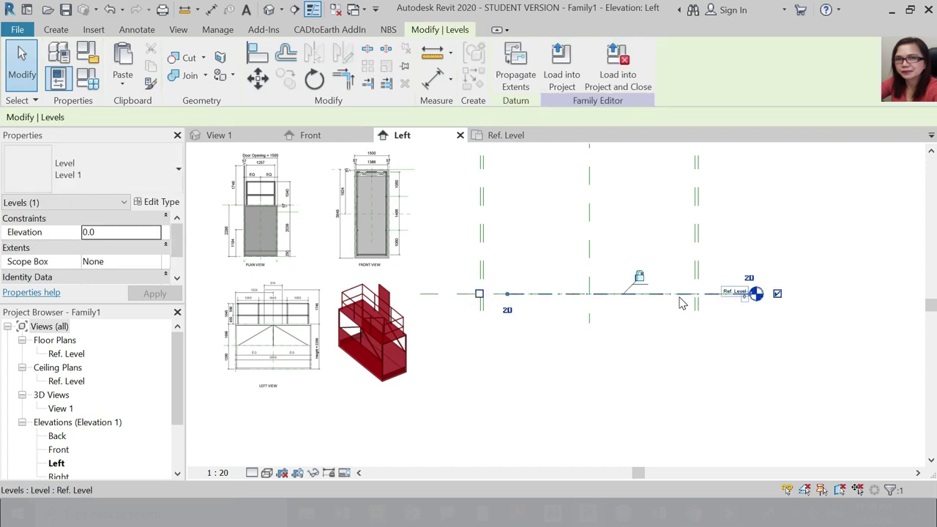
right_click(681, 303)
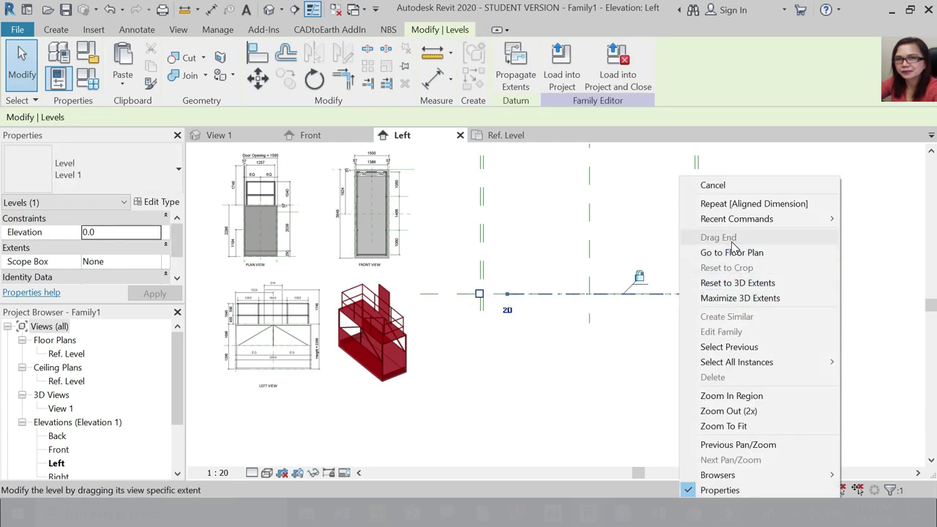
Create a reference plane similar to the horizontal one at Ref. Level, picked from that line with an offset of 2286 above it.
left_click(479, 296)
right_click(473, 297)
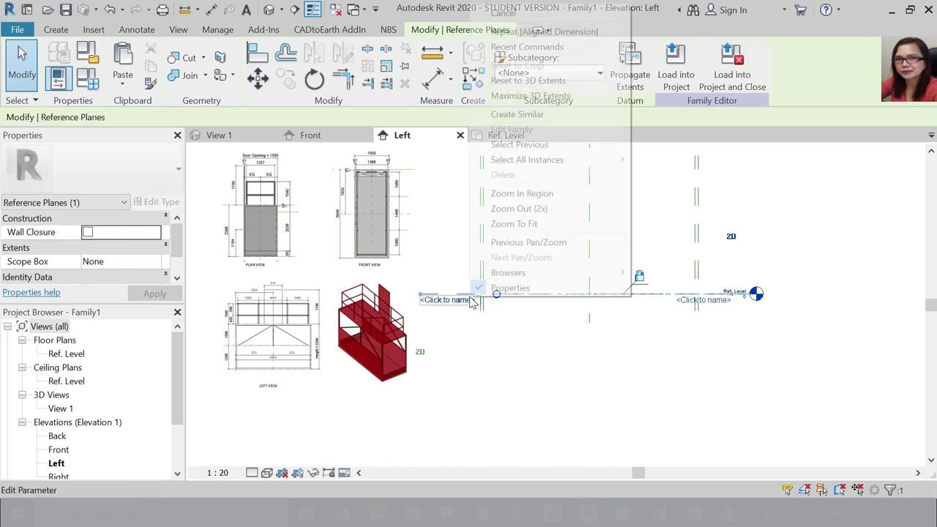
left_click(517, 114)
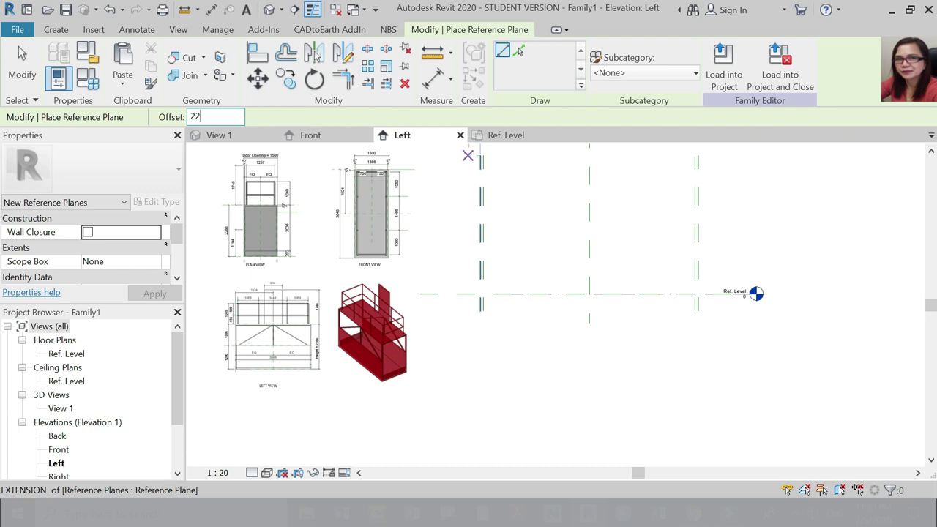
left_click(517, 51)
left_click(554, 296)
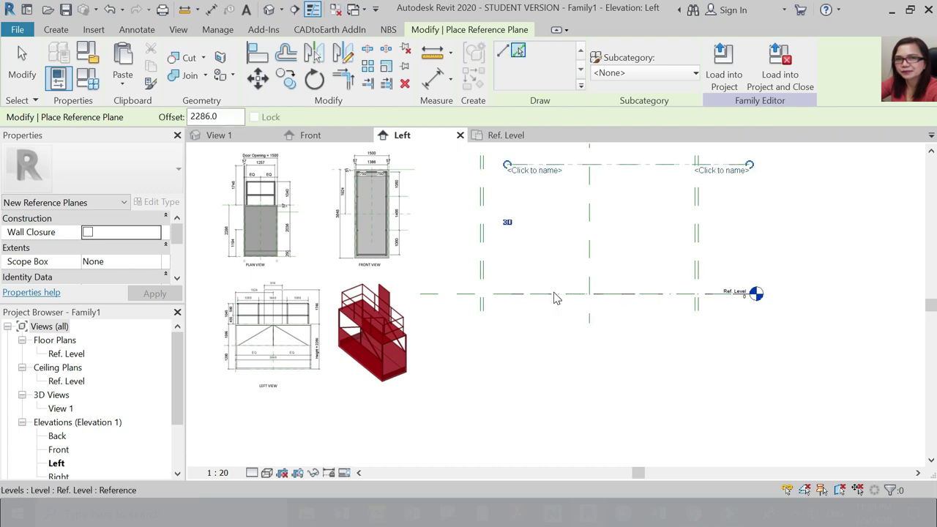
scroll(574, 263, "down", 2)
key("Escape")
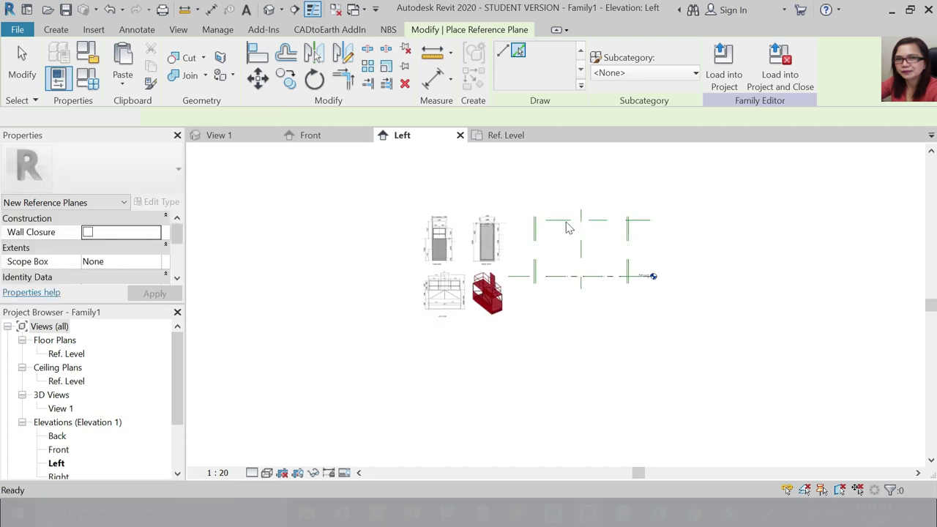
key("Escape")
Extend the upper horizontal reference plane past the outer left vertical plane in the Left elevation.
left_click(563, 219)
scroll(556, 219, "up", 2)
left_click_drag(532, 219, 451, 219)
left_click(554, 295)
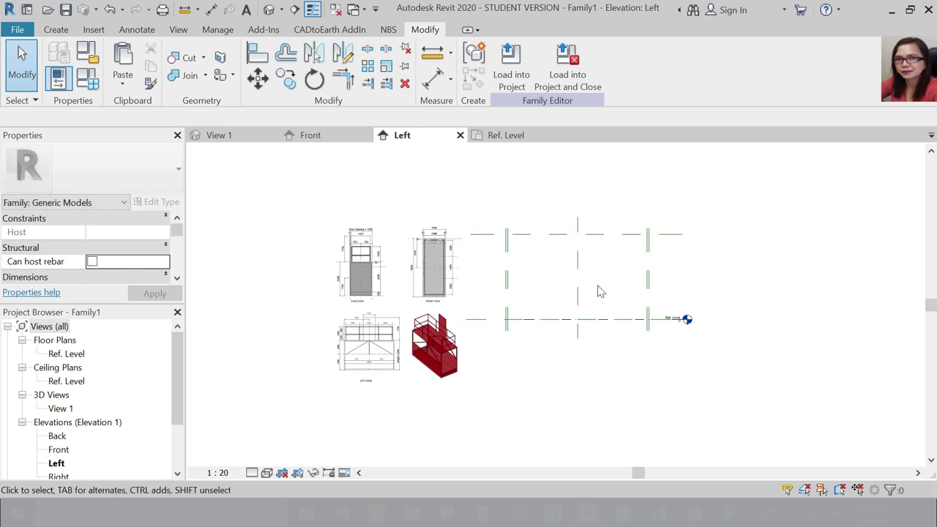
Place an aligned dimension between Ref. Level and the upper horizontal reference plane, outside the left vertical planes.
scroll(639, 262, "up", 1)
left_click(433, 77)
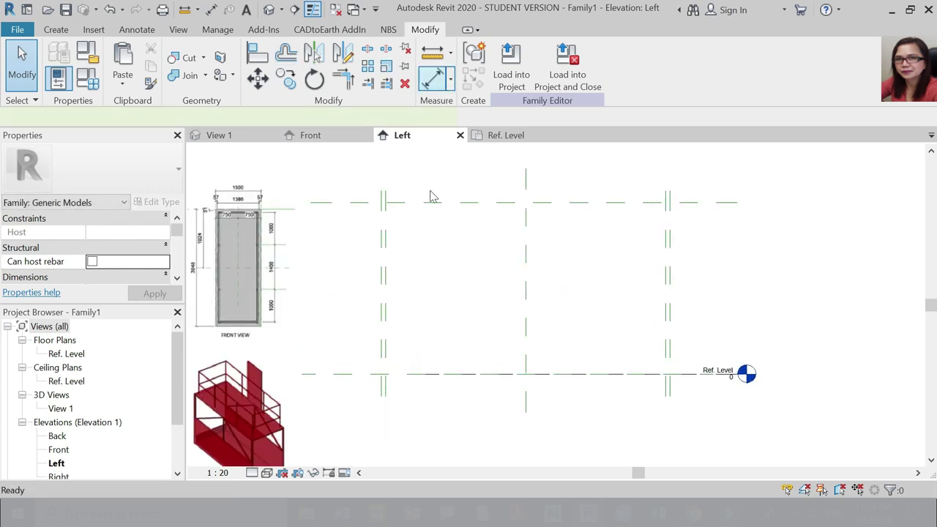
left_click(356, 372)
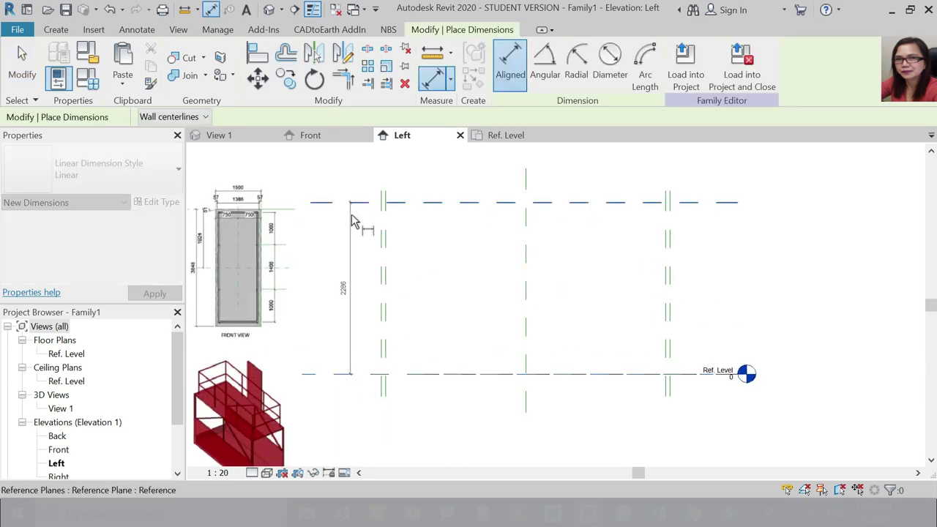
left_click(353, 207)
left_click(350, 242)
key("Escape")
key("Escape")
Label the vertical dimension with a new family type parameter named Height, grouped under Dimensions.
left_click(351, 254)
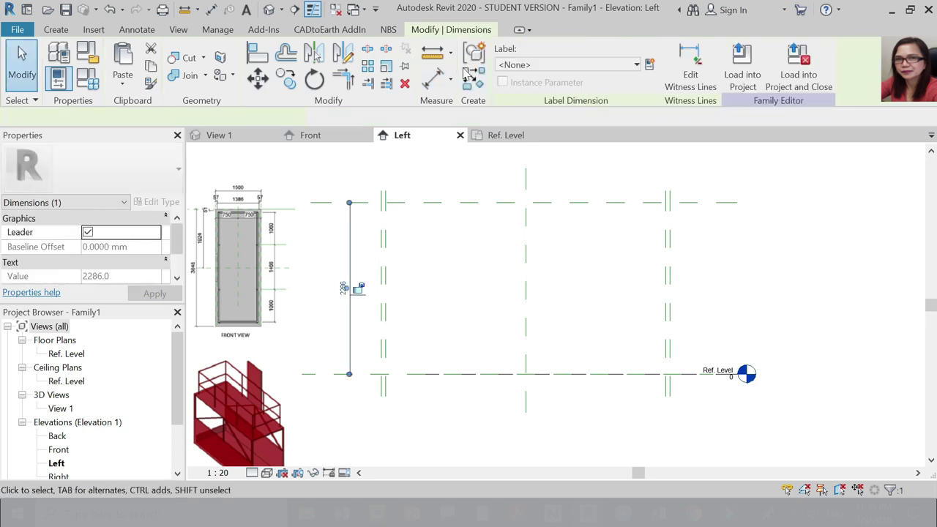
left_click(649, 64)
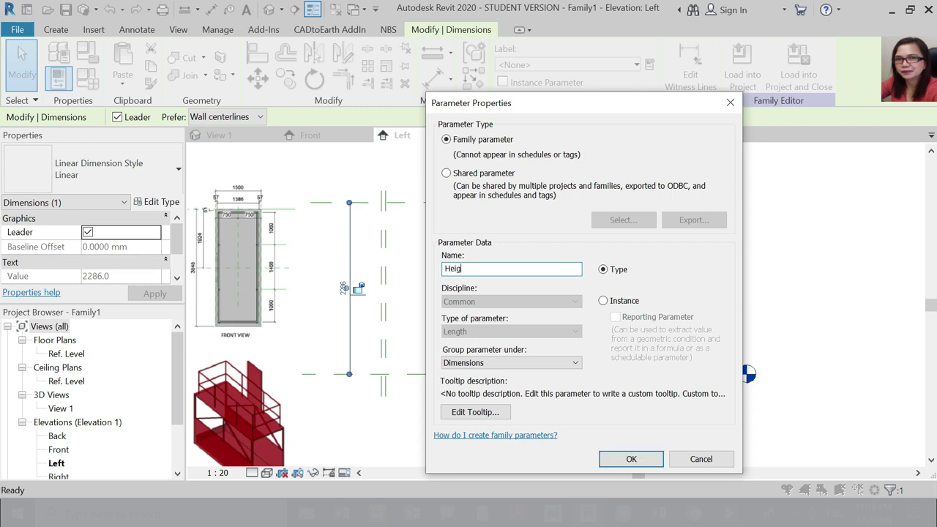
left_click(643, 467)
left_click(779, 277)
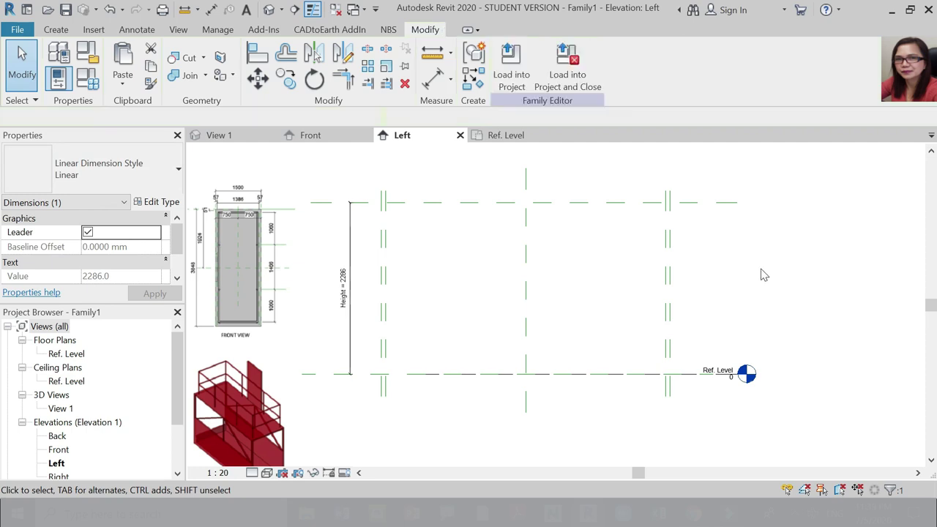
Cut the Exercises 11.pdf image from the Left elevation and paste it into the Front elevation, left of the reference planes.
scroll(603, 310, "down", 3)
scroll(553, 280, "up", 1)
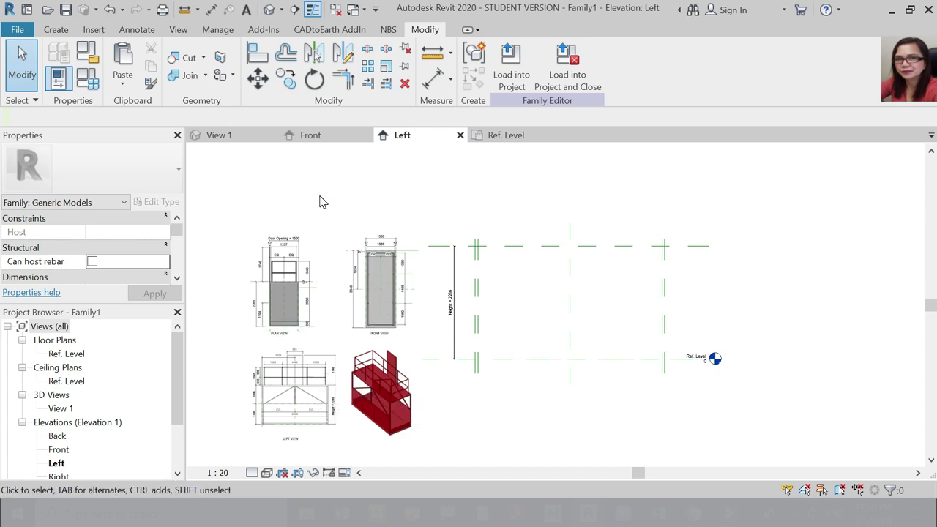
left_click(326, 273)
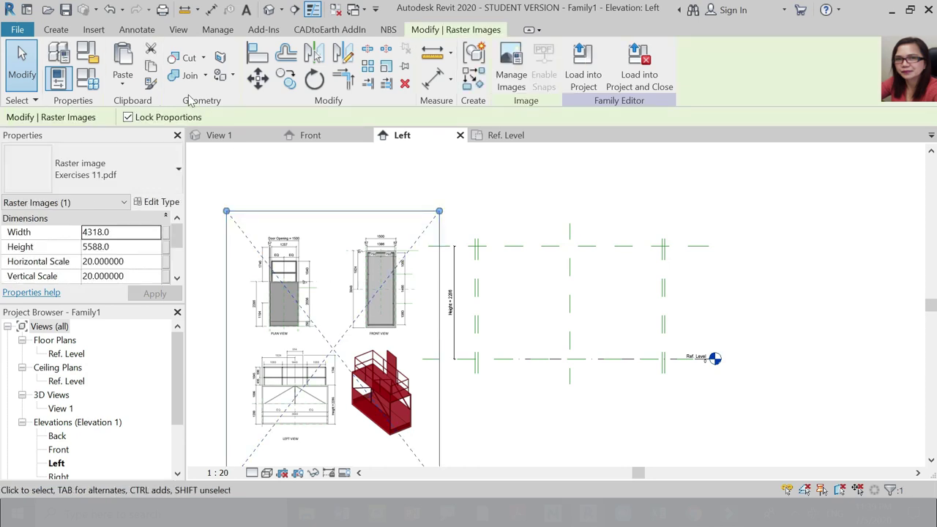
left_click(151, 50)
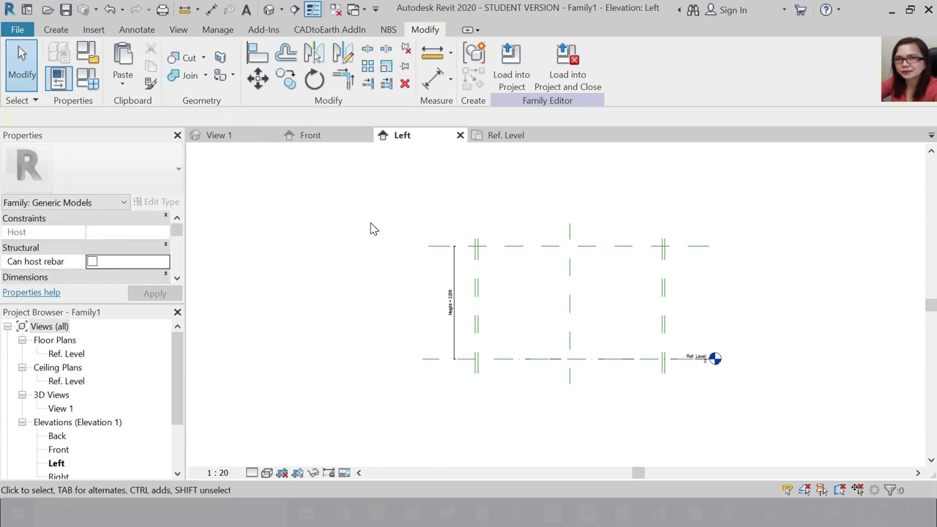
left_click(329, 138)
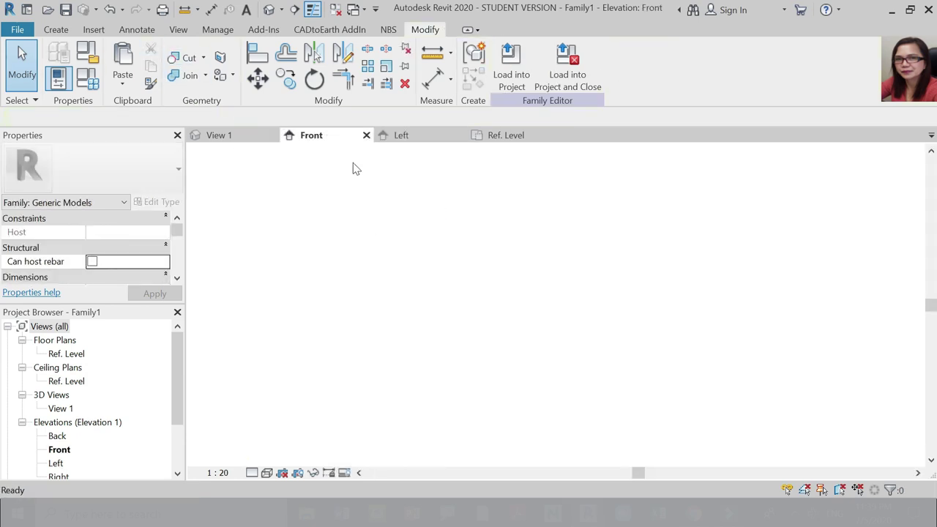
left_click(122, 85)
left_click(172, 105)
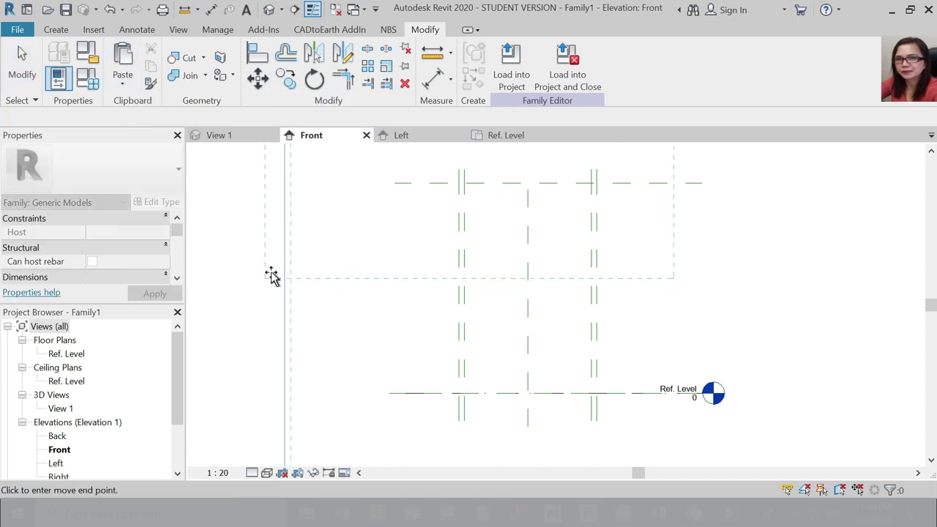
scroll(410, 278, "down", 4)
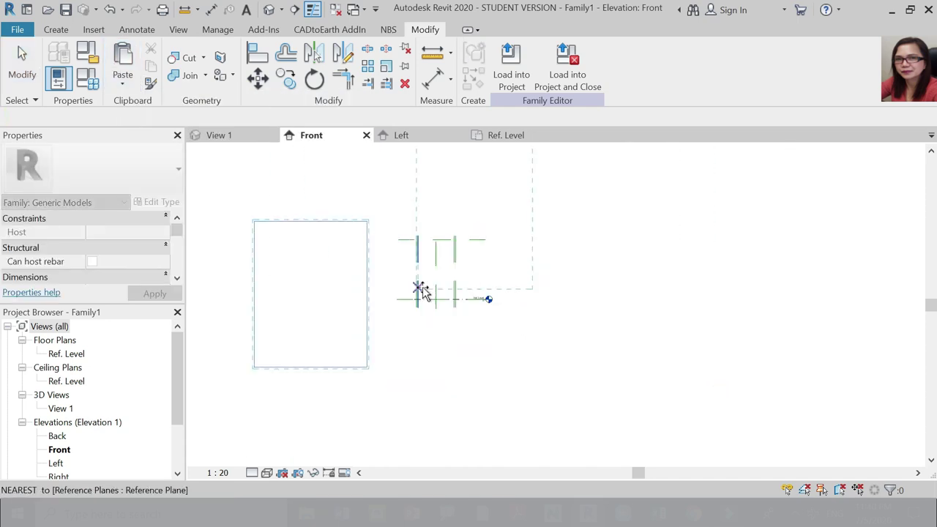
left_click(273, 366)
scroll(337, 293, "up", 3)
key("Escape")
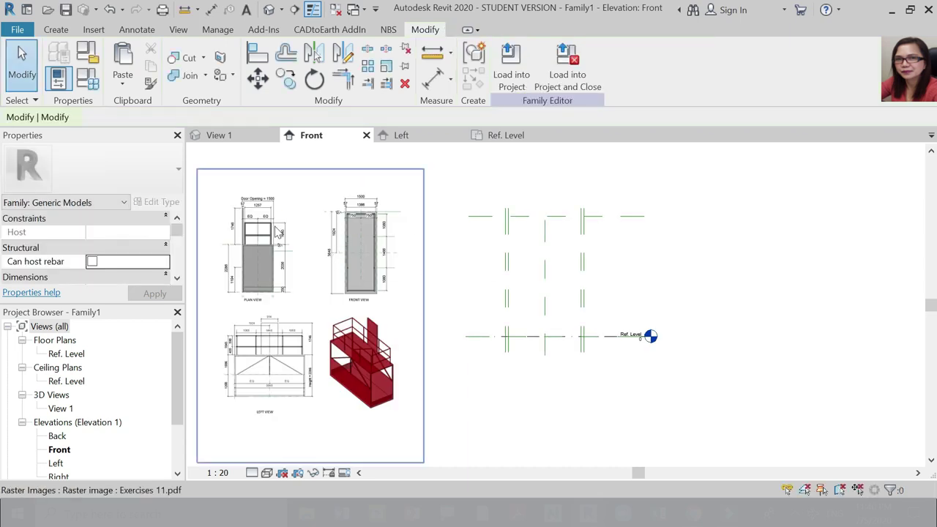
In the Front elevation, extend the Center (Left/Right) reference plane up past the upper horizontal plane.
scroll(286, 231, "up", 3)
scroll(410, 194, "down", 2)
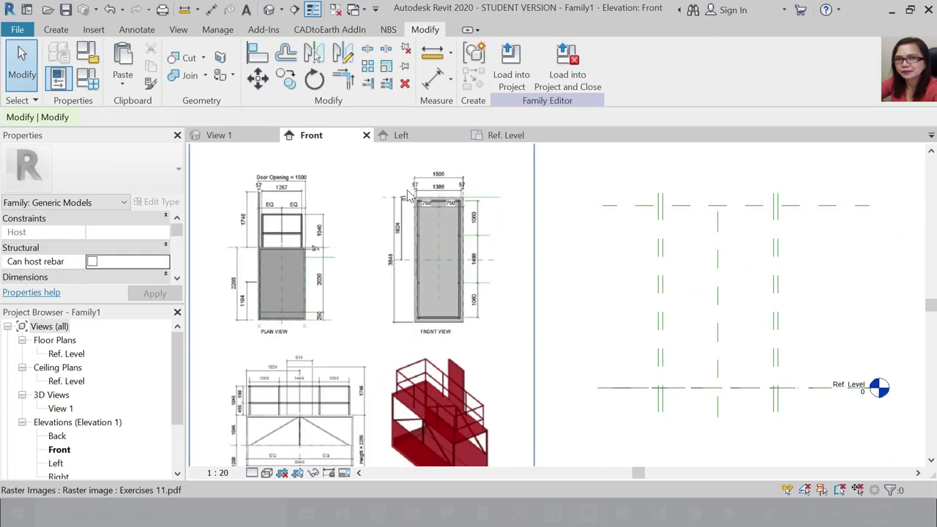
left_click(719, 231)
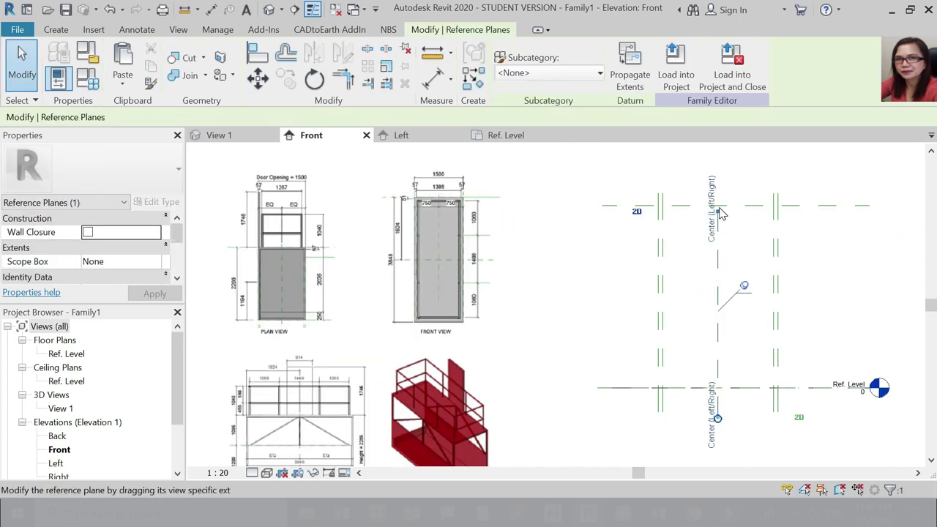
key("Escape")
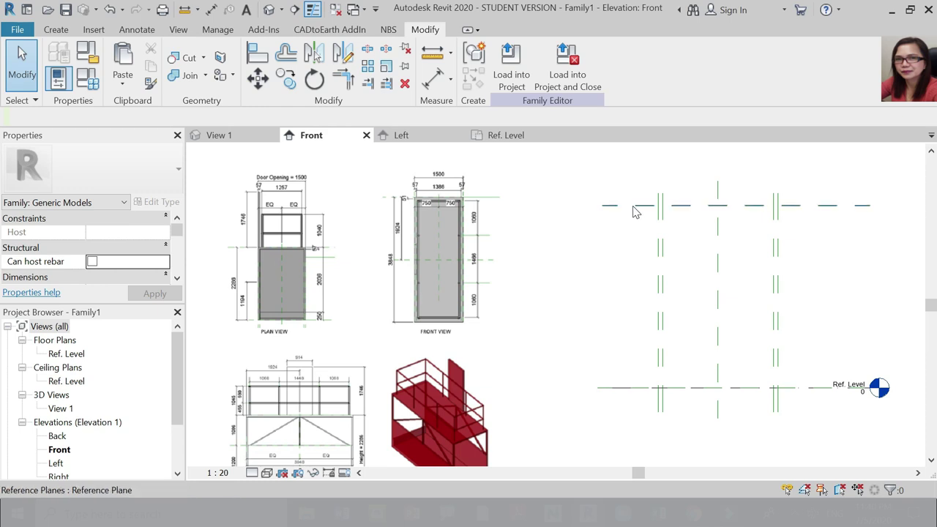
Place an aligned dimension between Ref. Level and the upper horizontal plane in the Front elevation, outside the left vertical planes.
left_click(433, 77)
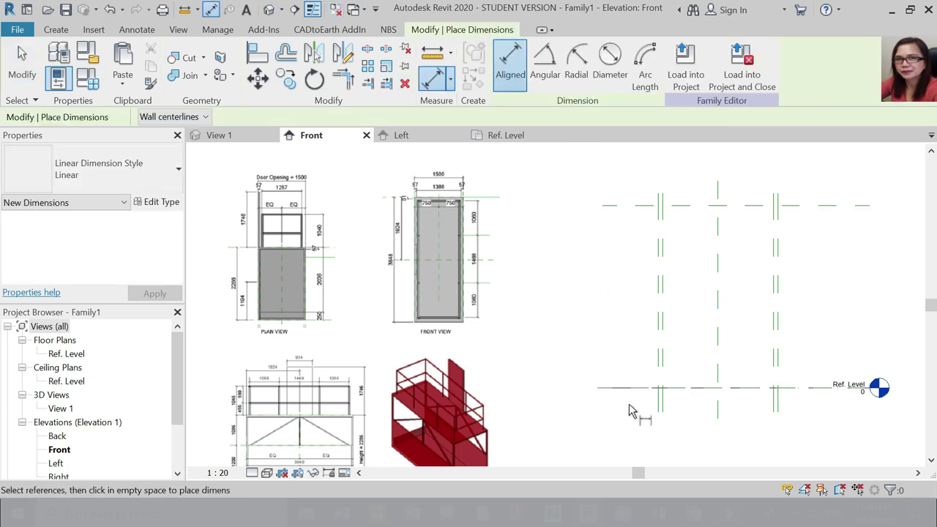
left_click(602, 207)
left_click(599, 242)
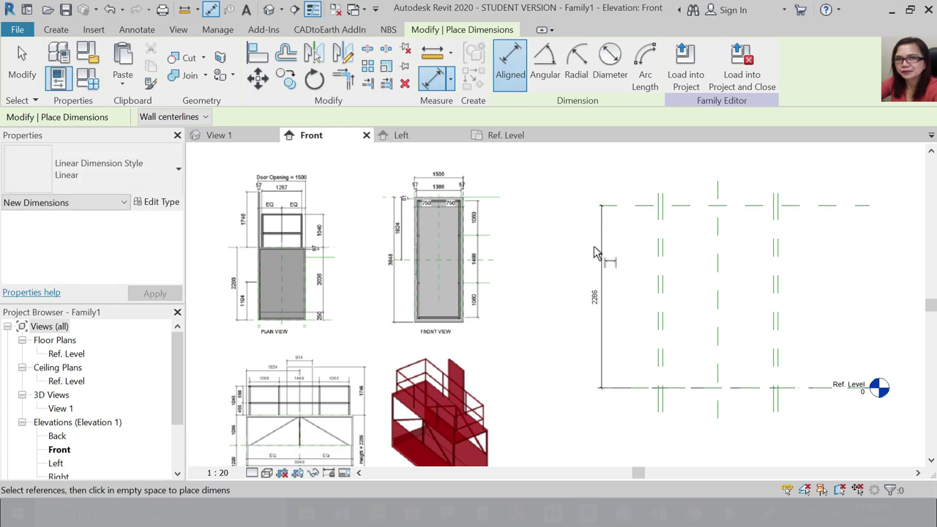
key("Escape")
key("Escape")
Compare the Left and Front elevations and examine the height dimensions of the Plan View and Left View drawings on the sheet.
left_click(401, 135)
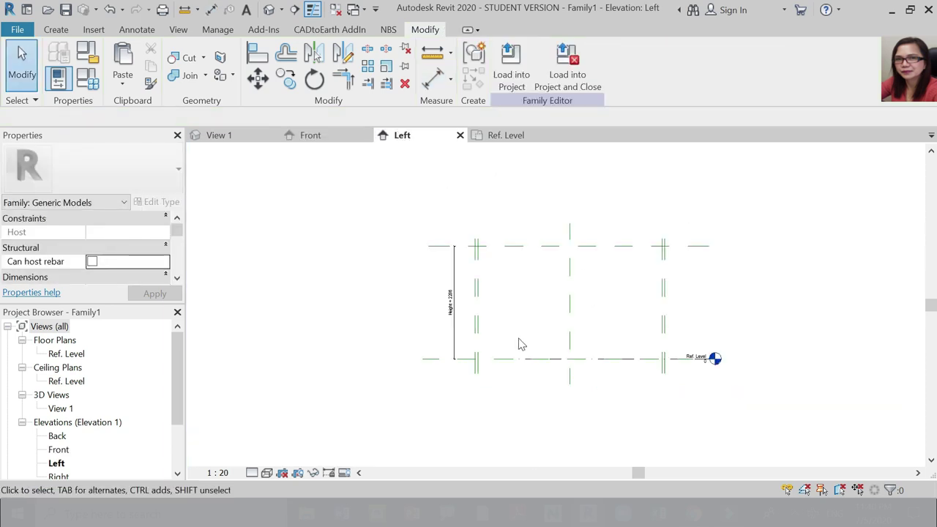
left_click(334, 136)
scroll(397, 267, "down", 1)
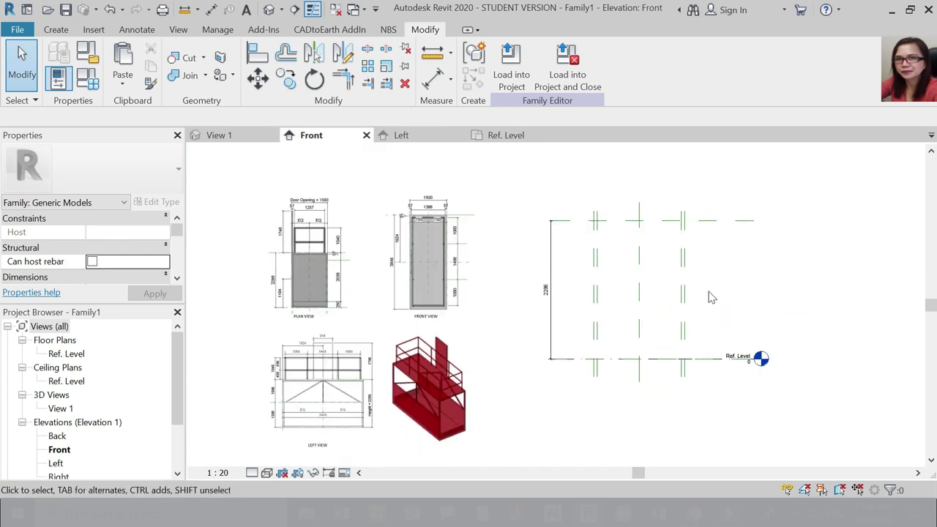
scroll(669, 264, "up", 1)
scroll(640, 289, "down", 1)
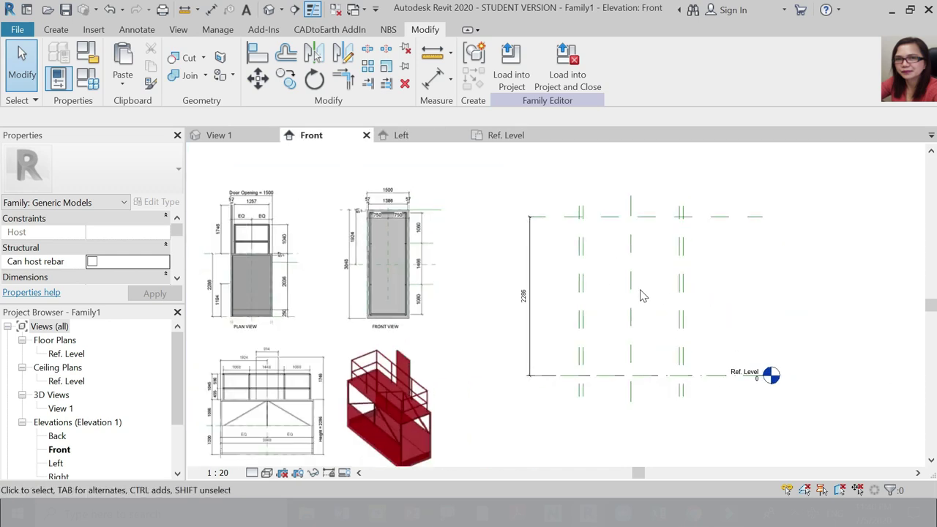
scroll(549, 212, "up", 1)
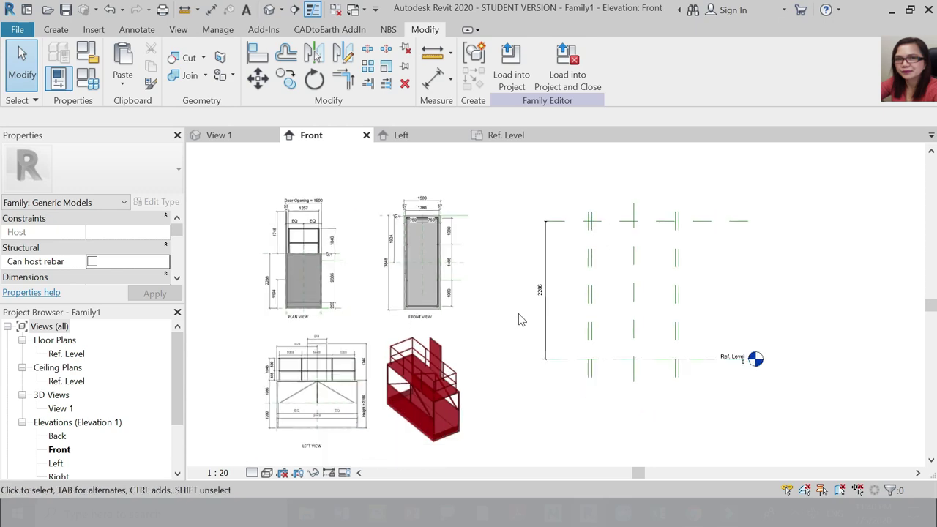
scroll(362, 432, "up", 3)
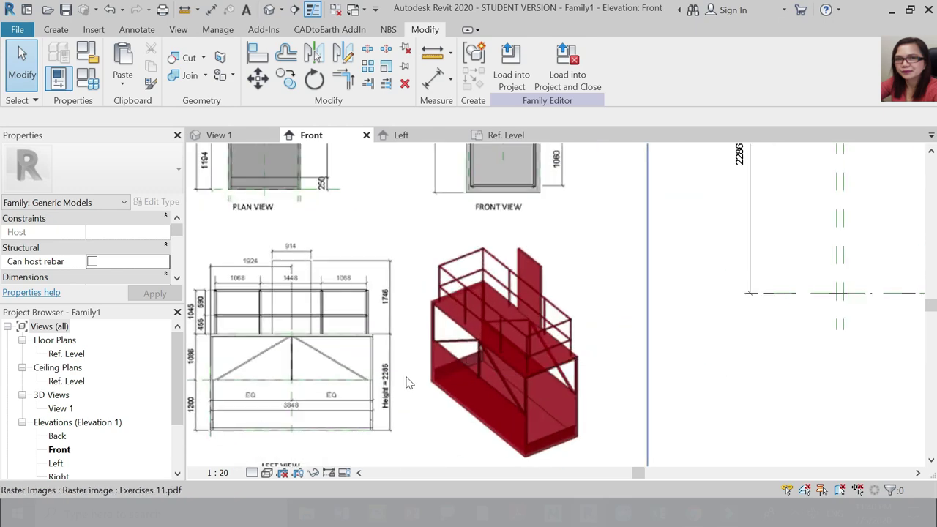
scroll(407, 391, "down", 1)
scroll(318, 217, "up", 3)
scroll(339, 311, "down", 2)
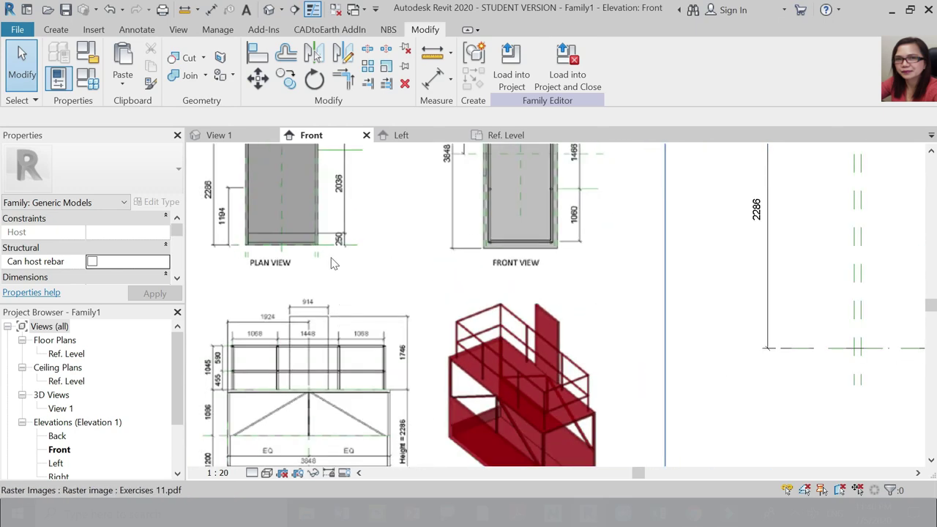
scroll(330, 260, "up", 2)
scroll(380, 309, "down", 3)
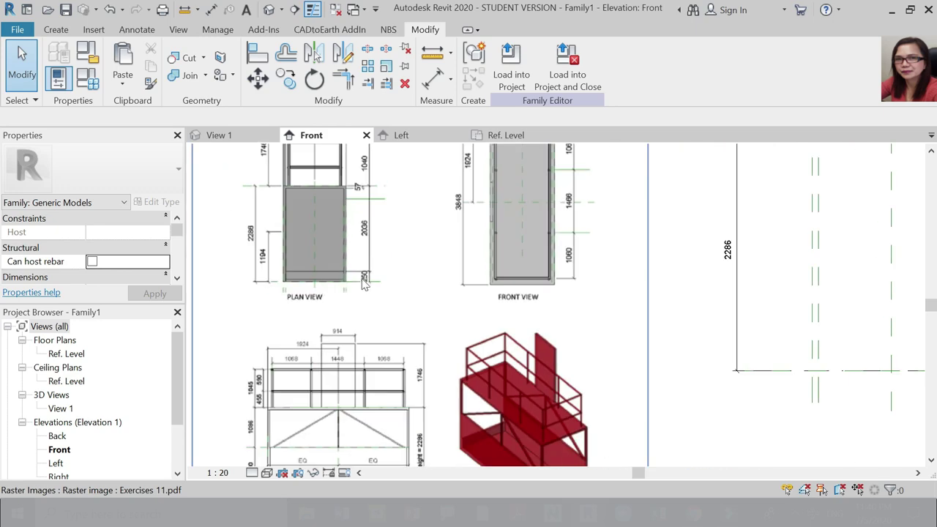
scroll(290, 242, "down", 3)
scroll(692, 321, "up", 1)
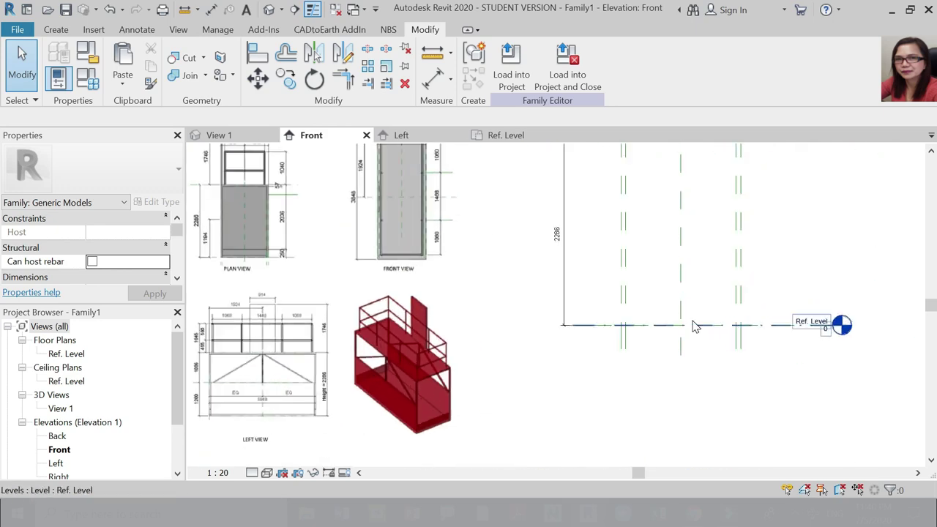
left_click(604, 331)
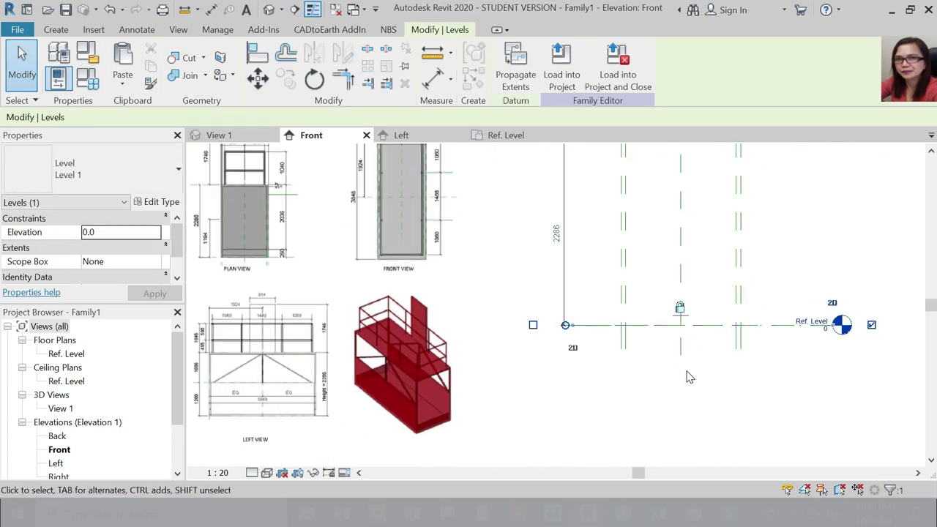
key("Escape")
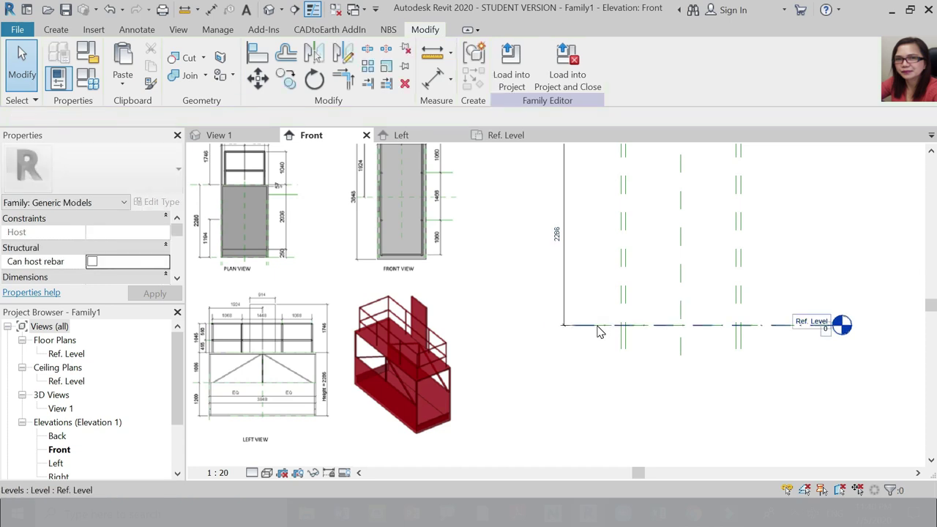
right_click(597, 332)
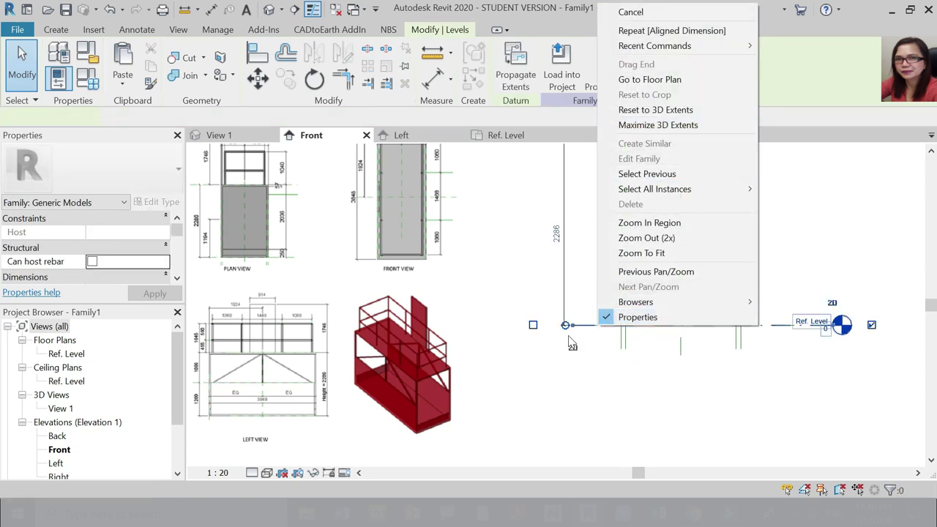
scroll(608, 322, "up", 3)
scroll(634, 322, "up", 5)
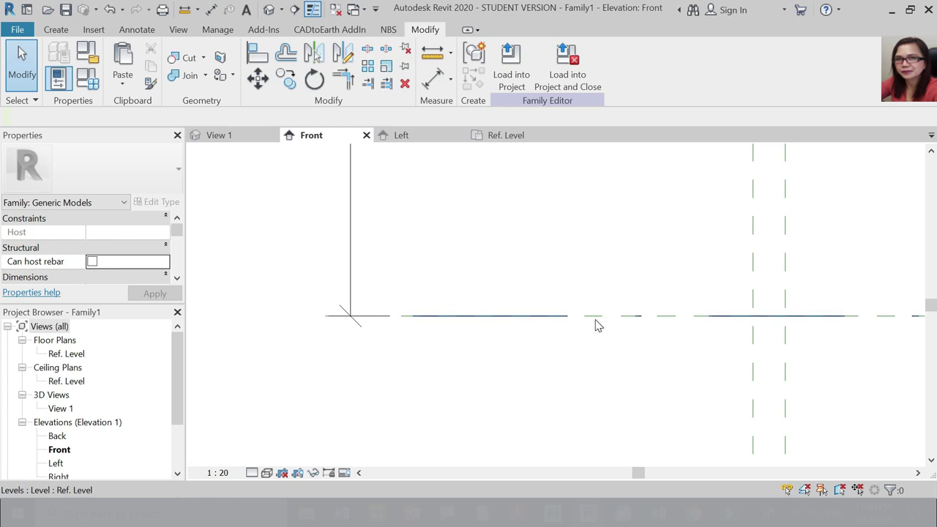
left_click(568, 316)
key("Escape")
left_click_drag(433, 318, 722, 319)
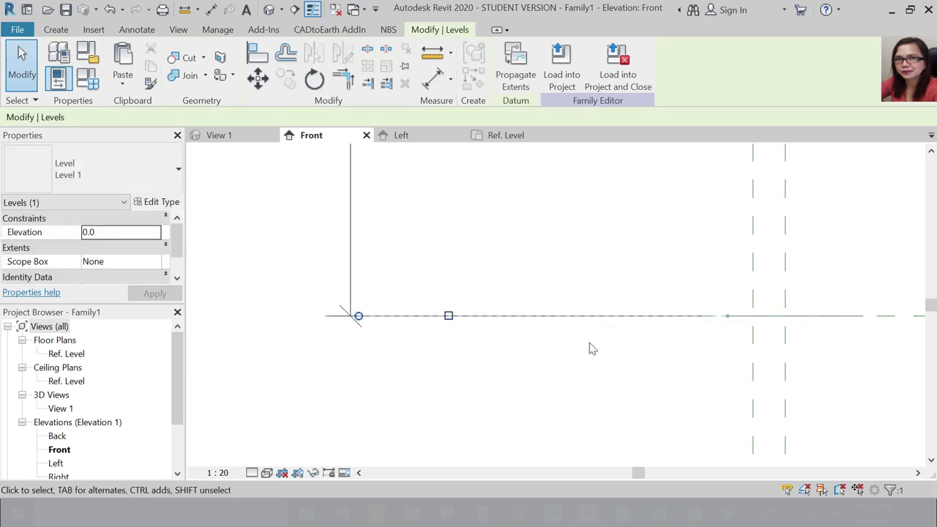
key("Escape")
scroll(431, 319, "down", 2)
left_click(526, 320)
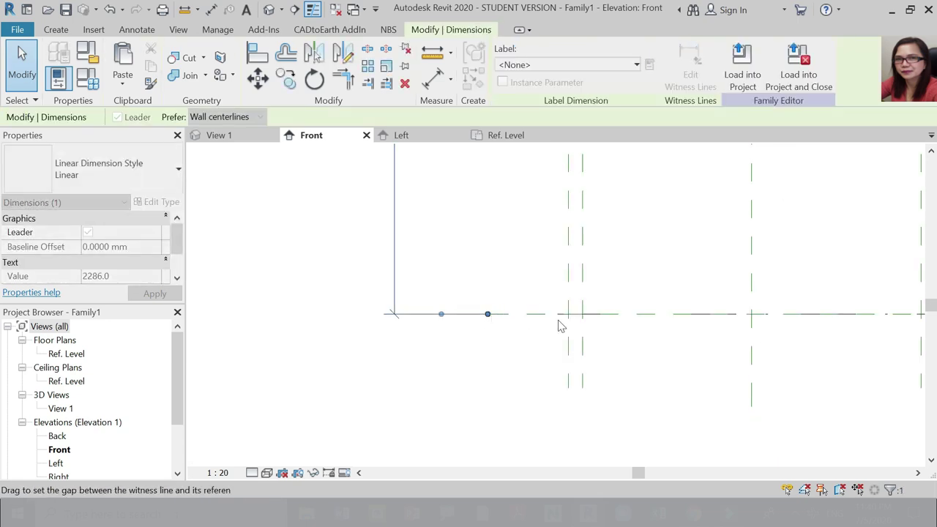
key("Escape")
scroll(646, 315, "down", 3)
left_click(645, 315)
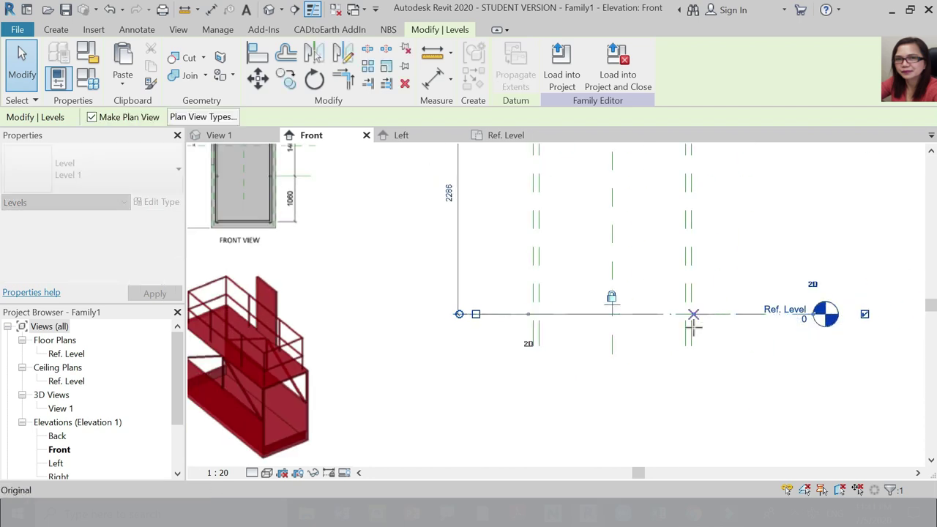
key("Escape")
scroll(659, 350, "down", 3)
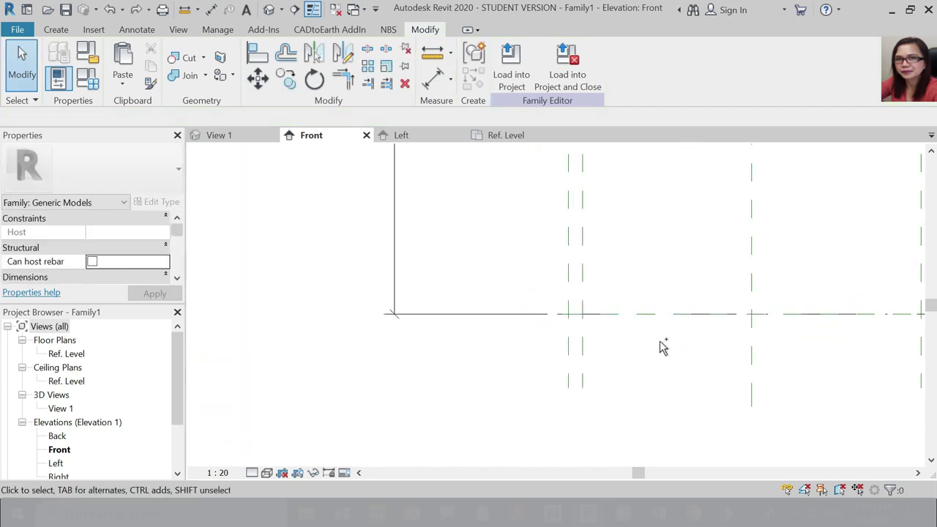
left_click(589, 329)
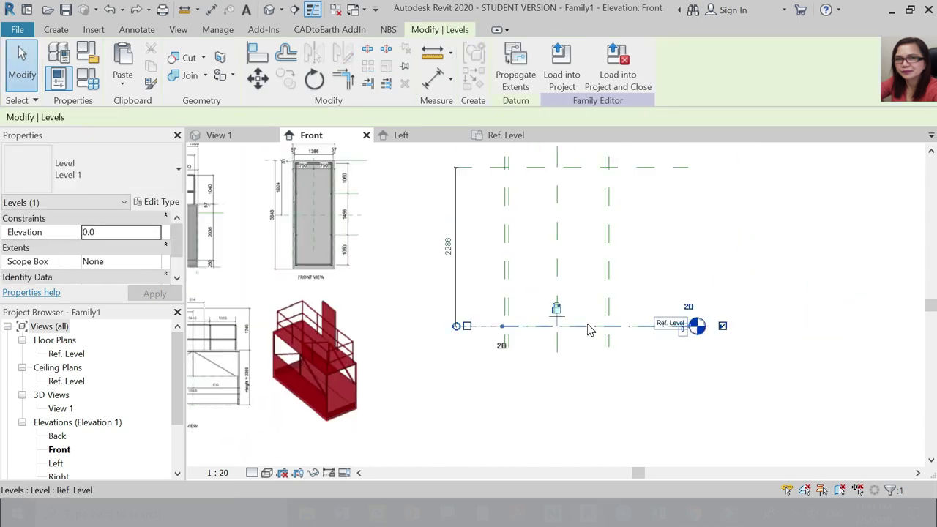
right_click(589, 330)
left_click(632, 404)
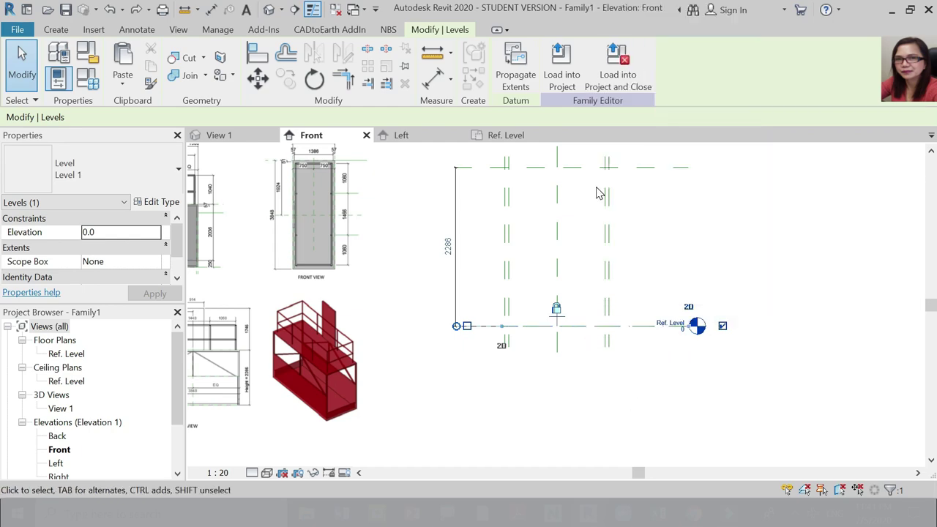
In the Front elevation, copy the upper horizontal reference plane 2036 mm downward.
left_click(658, 171)
scroll(622, 267, "down", 2)
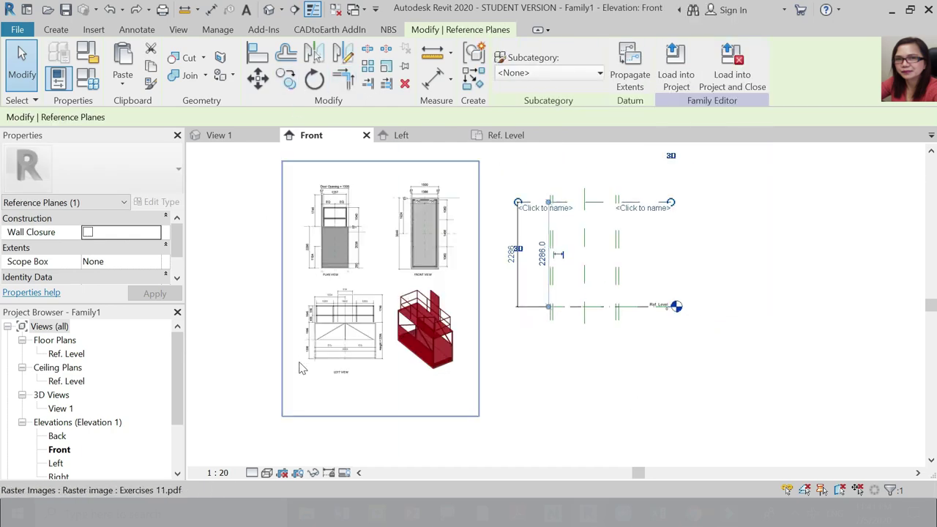
scroll(341, 223, "up", 4)
scroll(326, 248, "down", 4)
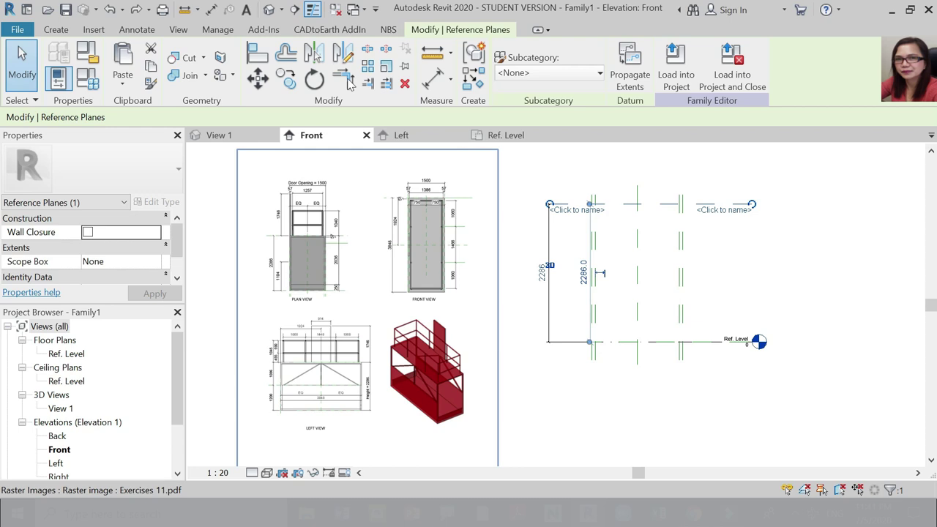
left_click(286, 79)
left_click(752, 204)
type("203")
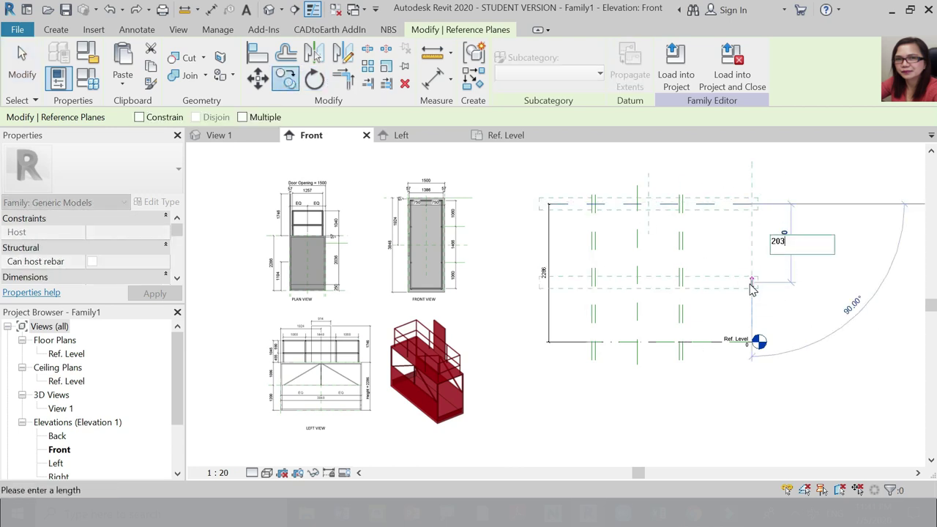
type("6")
key("Return")
scroll(602, 330, "up", 3)
key("Escape")
Place an aligned dimension between Ref. Level and the low horizontal reference plane just above it, inside the overall height dimension.
key("d")
key("i")
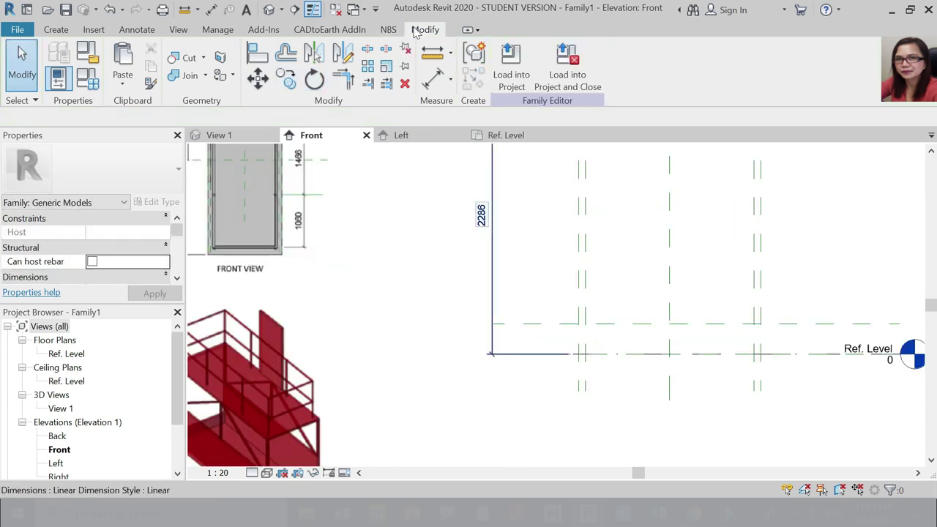
left_click(525, 354)
left_click(536, 324)
left_click(539, 306)
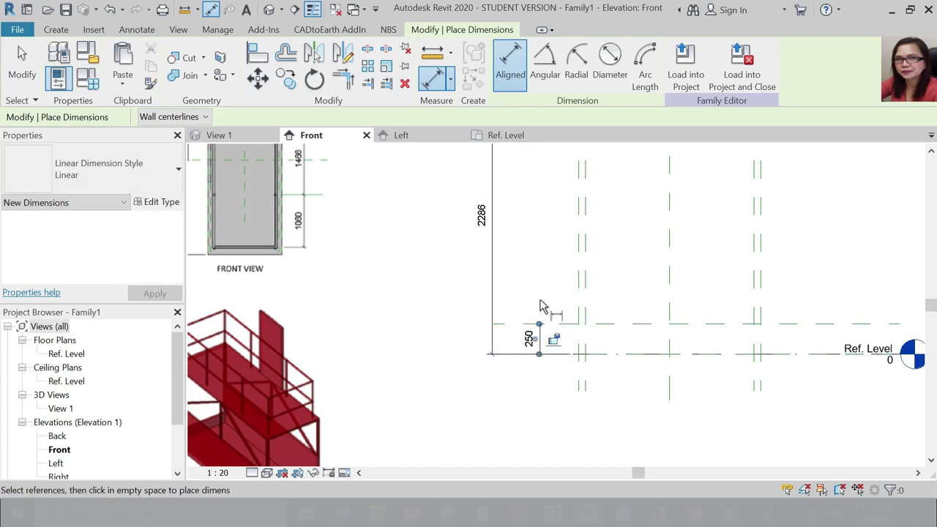
key("Escape")
Examine the railing and panel height dimensions of the Plan View drawing on the Exercises 11 sheet.
scroll(541, 304, "down", 3)
scroll(359, 346, "up", 3)
scroll(418, 358, "down", 2)
scroll(358, 189, "up", 3)
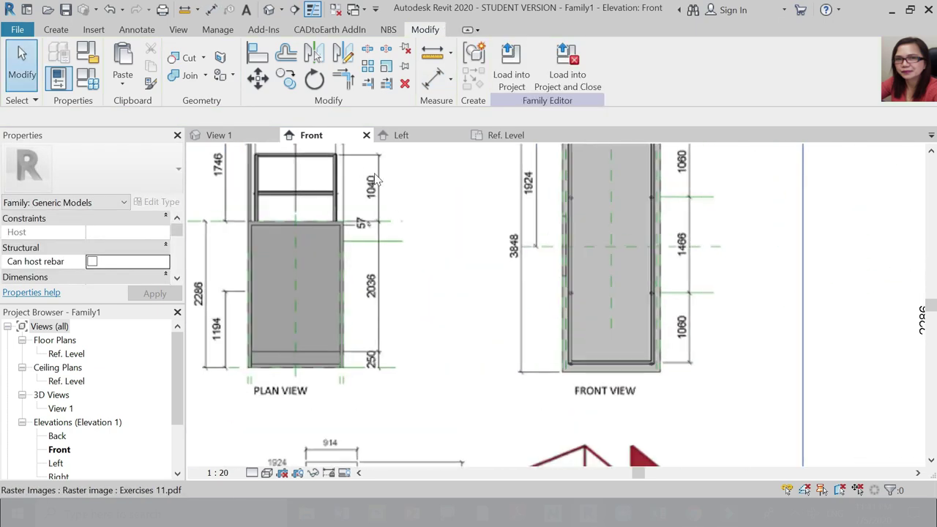
scroll(330, 212, "down", 2)
scroll(306, 218, "down", 4)
scroll(820, 220, "up", 3)
scroll(196, 255, "up", 6)
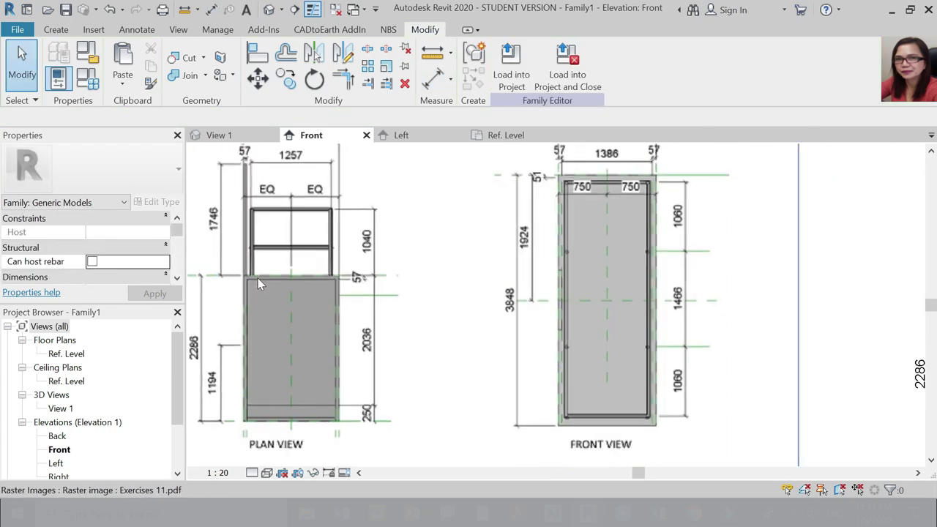
scroll(302, 221, "down", 3)
scroll(564, 268, "up", 2)
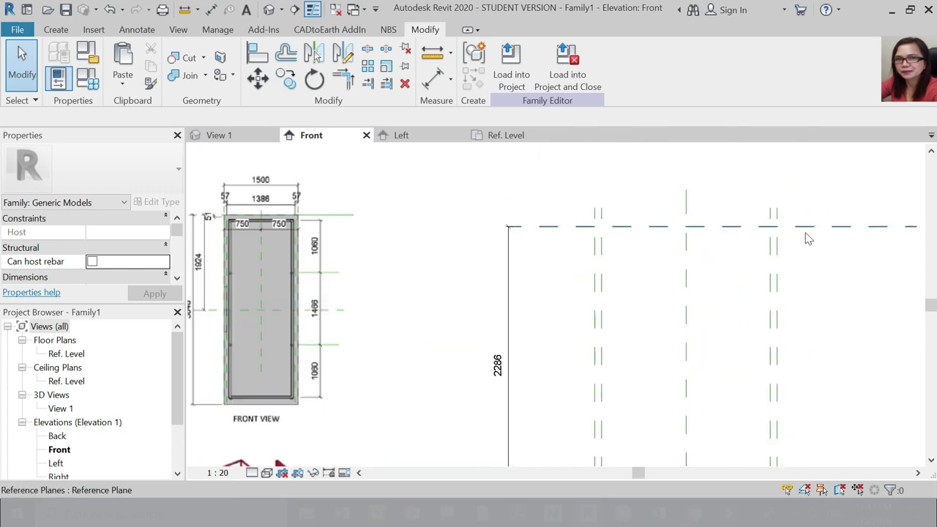
Copy the horizontal reference plane at the top of the overall height dimension 1040 mm upward.
left_click(805, 228)
left_click(286, 79)
left_click(544, 230)
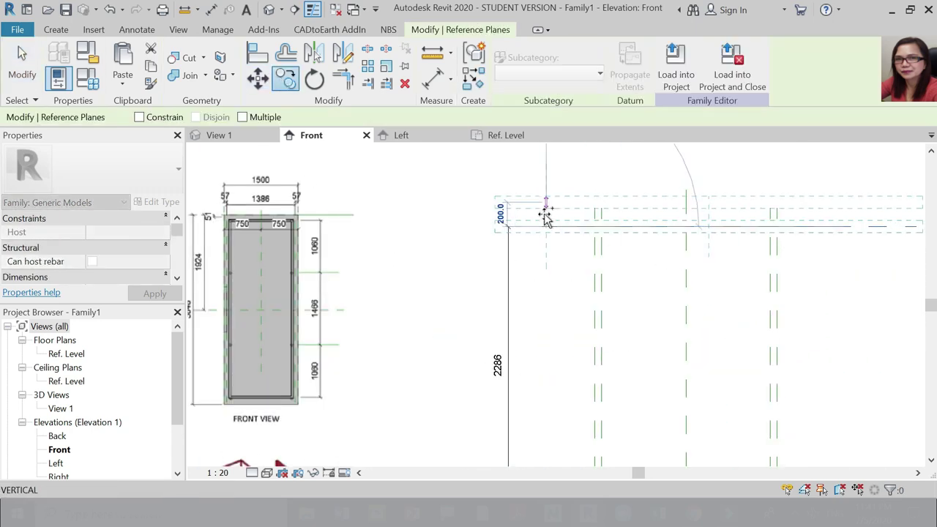
scroll(544, 191, "down", 2)
type("1")
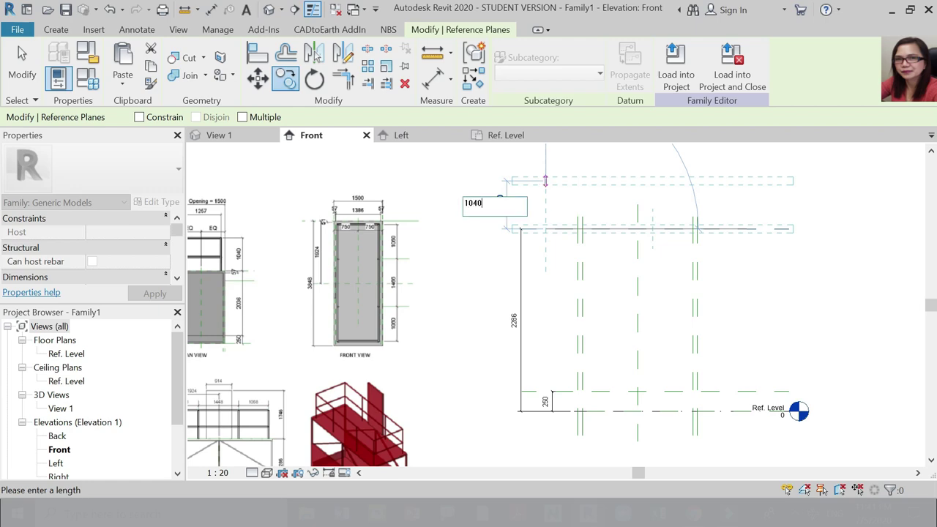
type("040")
key("Return")
key("Escape")
Extend the left end of the topmost horizontal reference plane slightly beyond the ends of the planes below it.
scroll(649, 195, "down", 2)
scroll(347, 265, "up", 3)
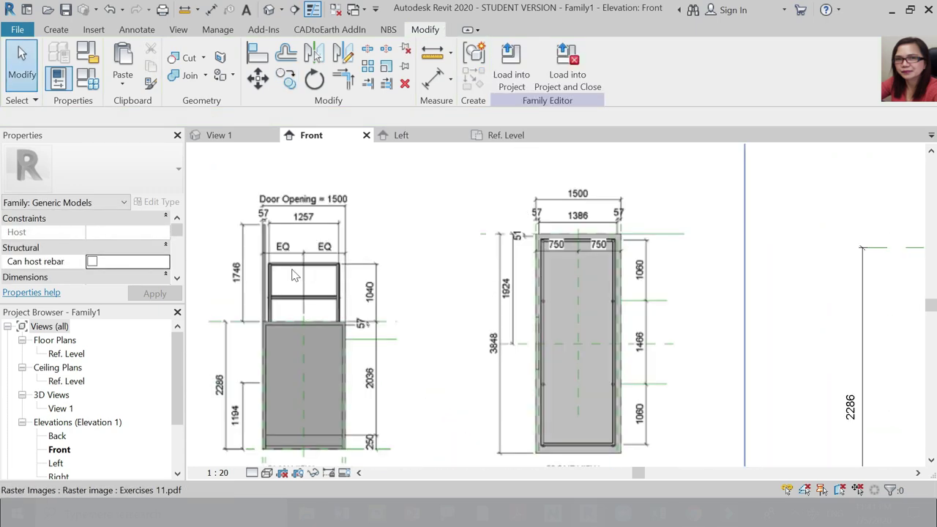
scroll(292, 269, "down", 3)
left_click(585, 198)
left_click_drag(537, 197, 522, 197)
left_click(754, 276)
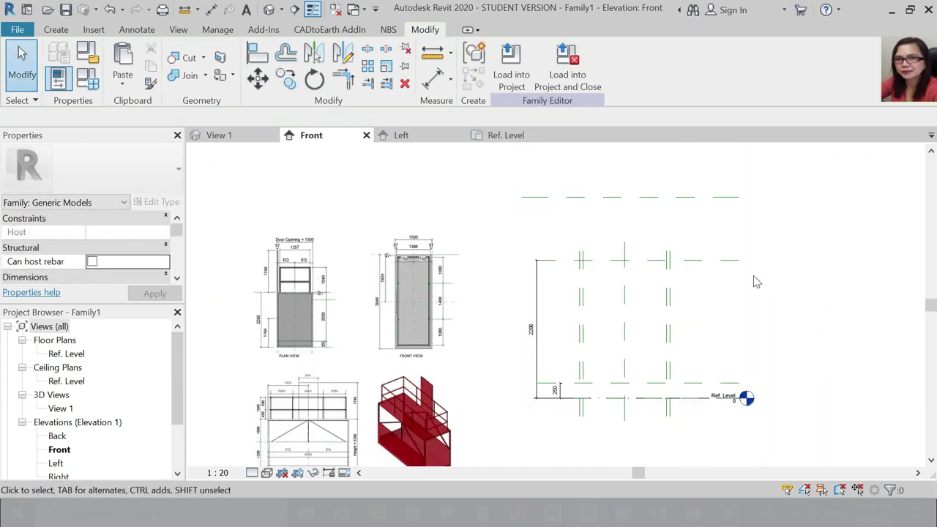
left_click(729, 261)
left_click(725, 265)
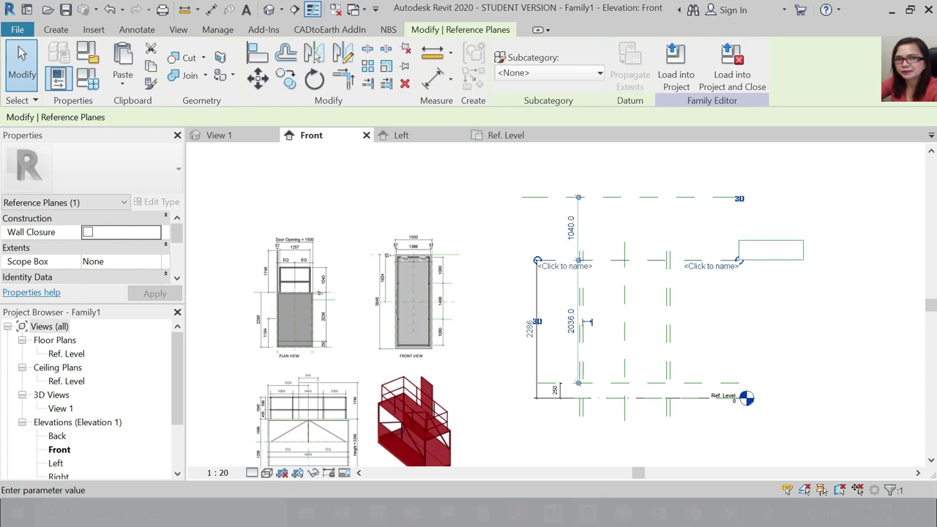
left_click(773, 216)
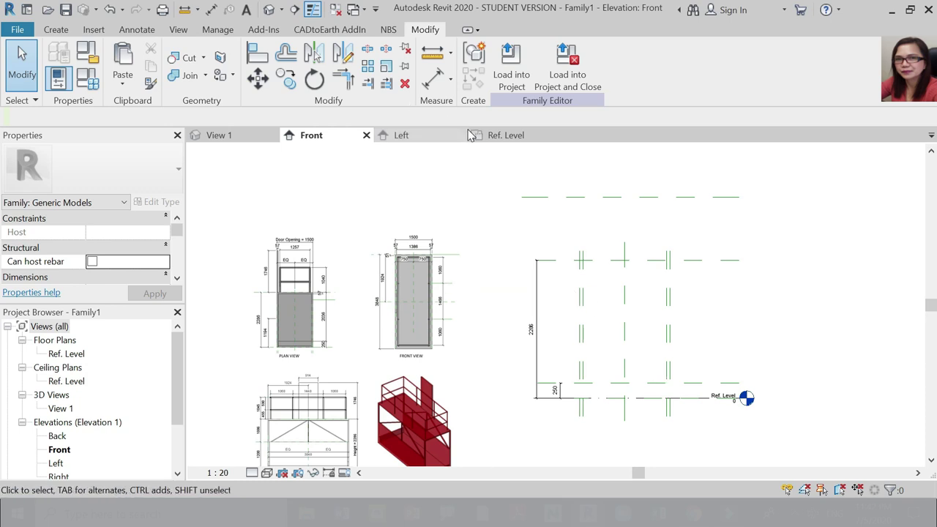
Switch to the Ref. Level floor plan and begin a solid Extrusion there.
left_click(505, 134)
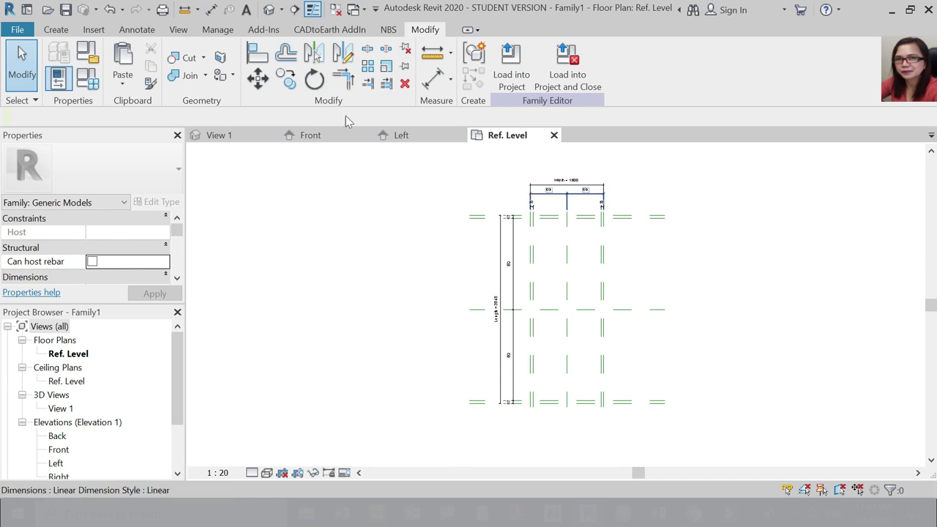
left_click(56, 29)
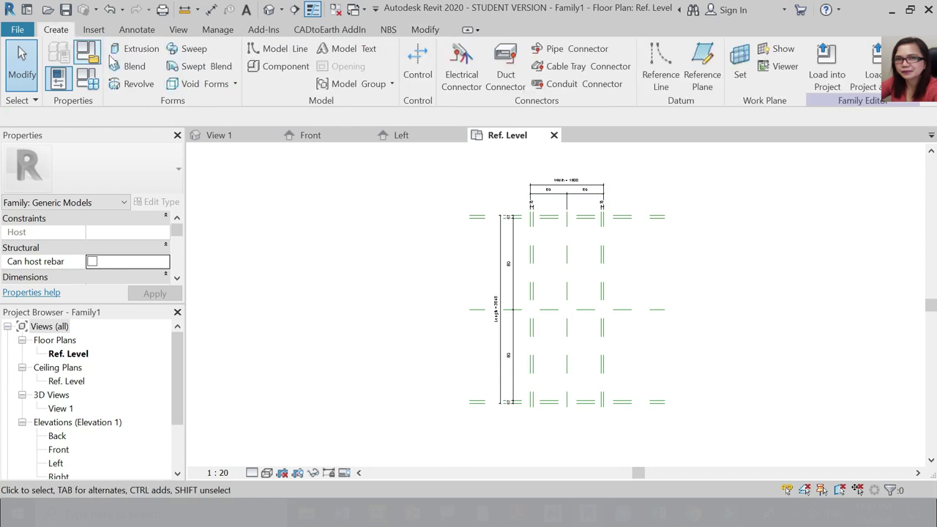
left_click(147, 54)
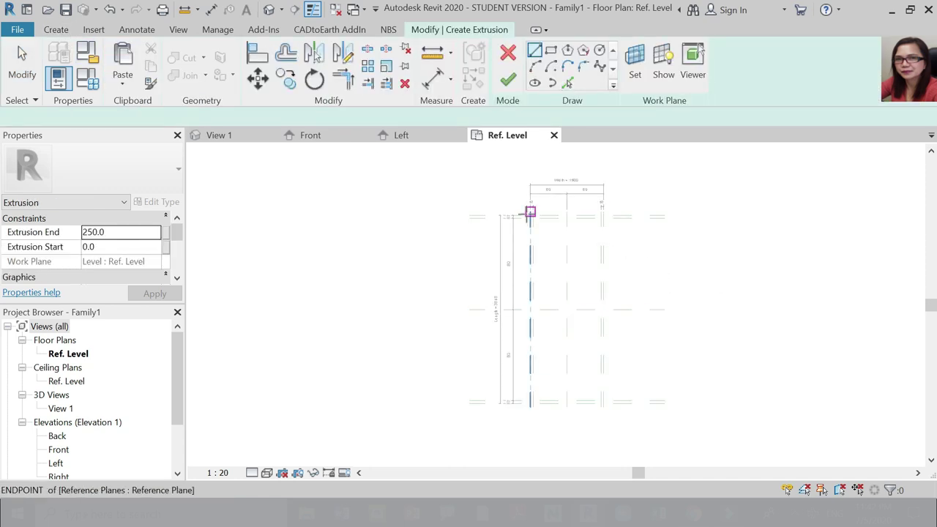
left_click(530, 213)
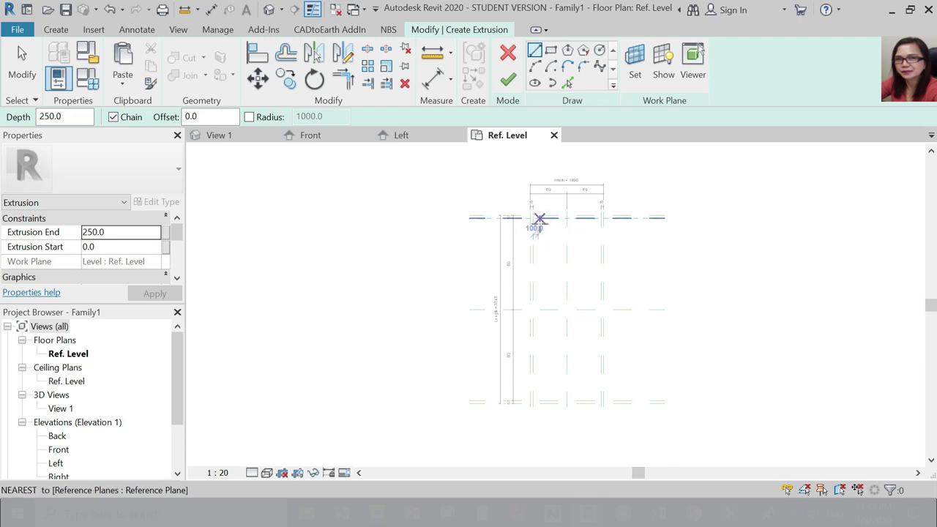
key("Escape")
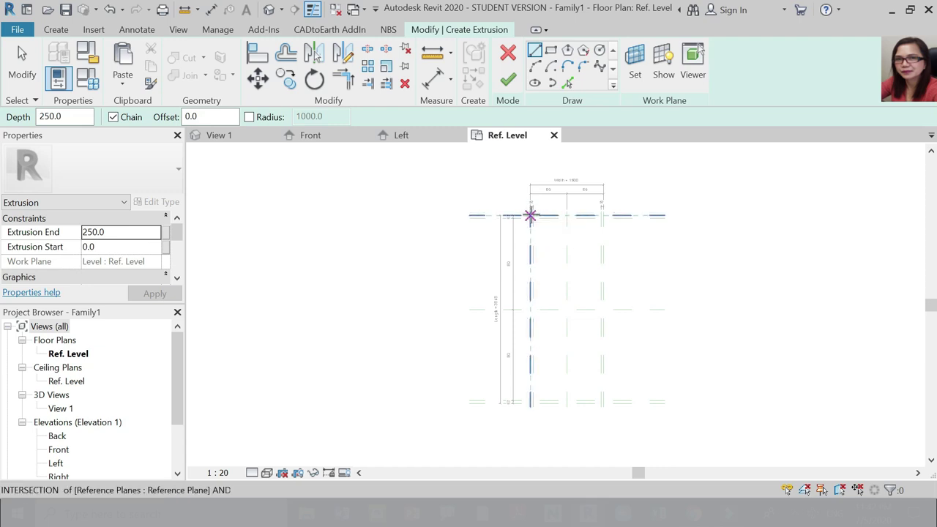
left_click(530, 215)
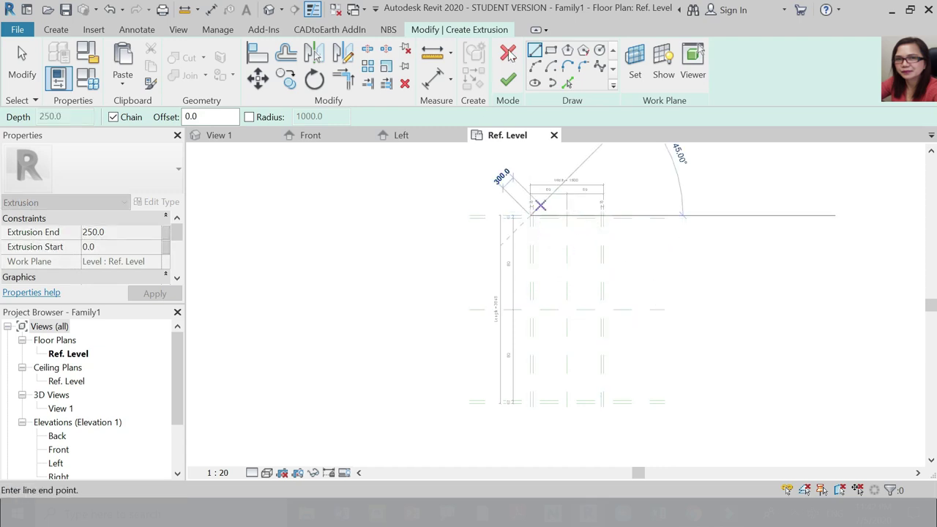
Sketch a 1500 by 3848 mm rectangular extrusion profile between opposite corners of the outermost reference planes.
left_click(550, 50)
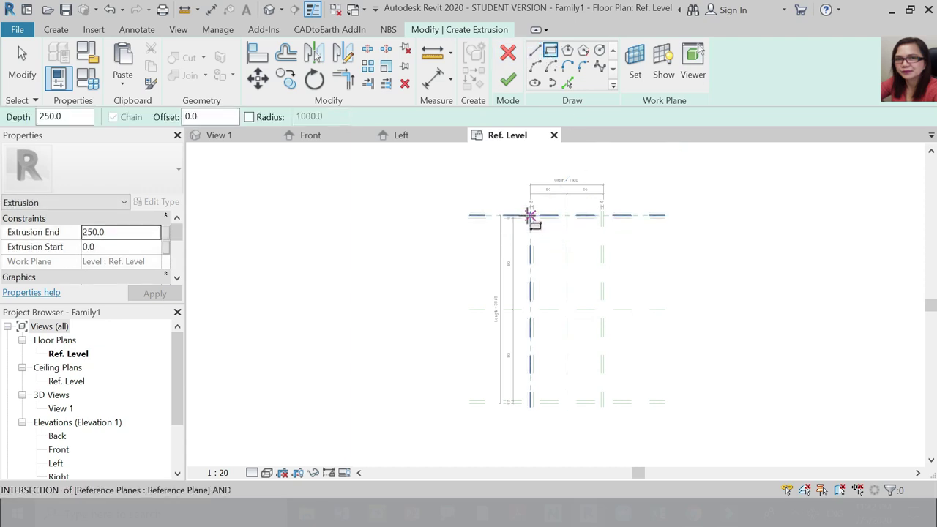
left_click(530, 214)
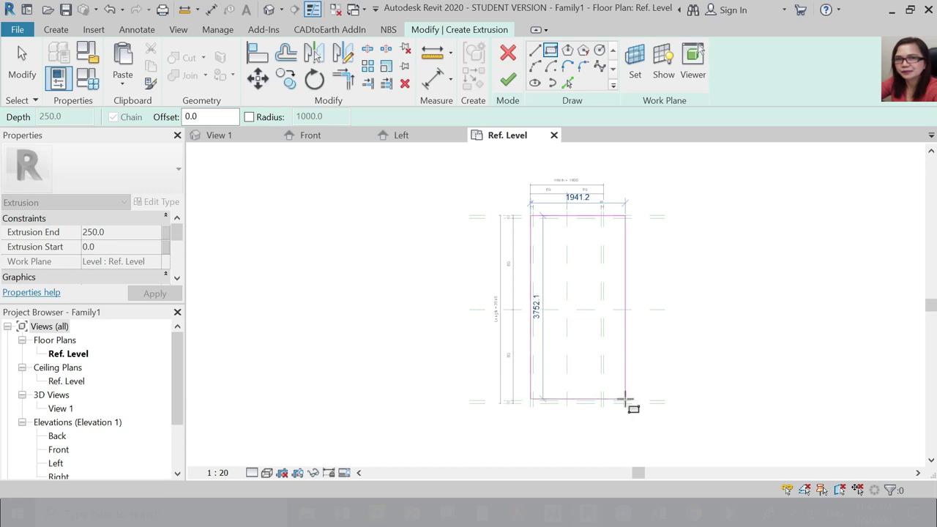
scroll(599, 399, "up", 3)
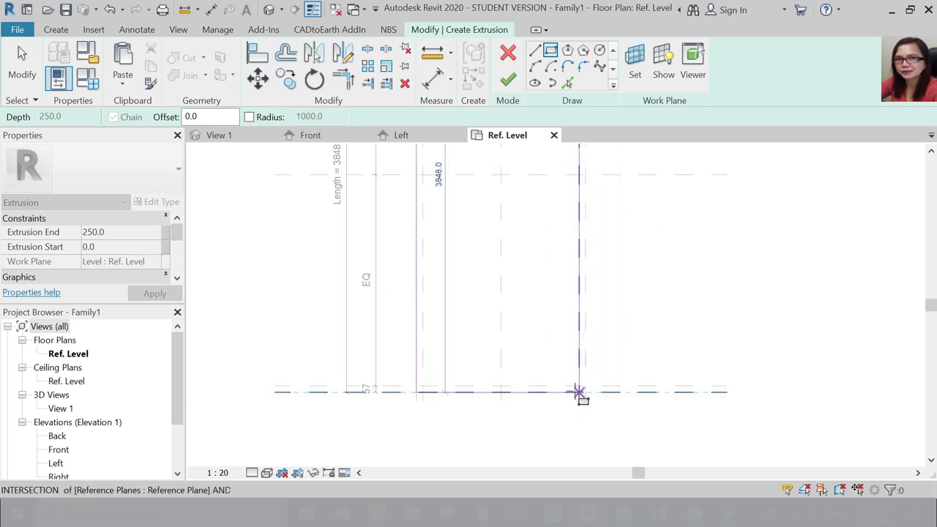
left_click(585, 392)
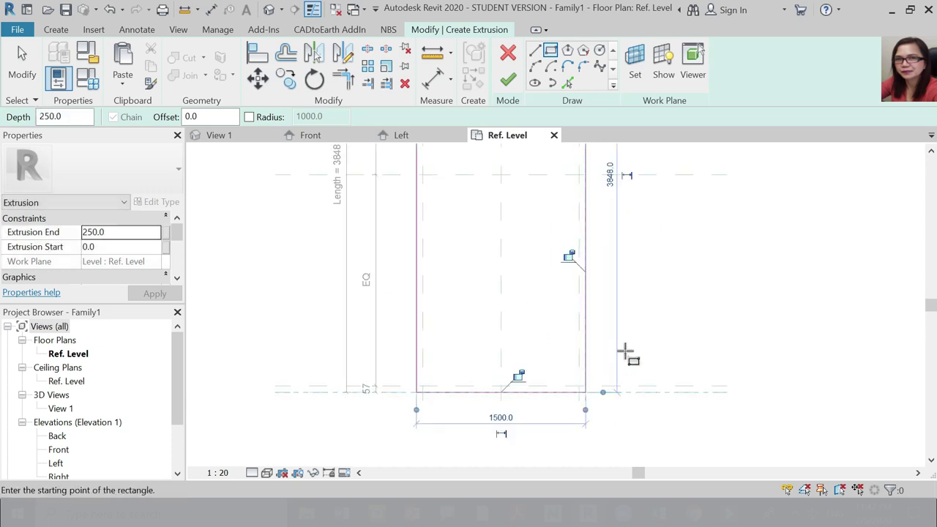
scroll(626, 360, "down", 3)
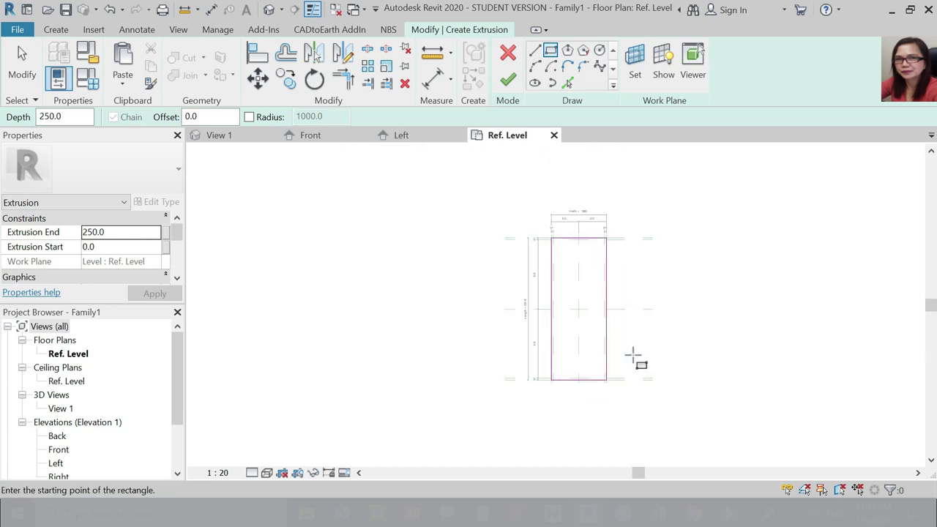
Compare the extrusion profile in the Ref. Level floor plan with the dimensioned Exercises 11 drawings in the Front elevation.
key("Escape")
key("Escape")
scroll(604, 261, "up", 2)
scroll(597, 254, "down", 2)
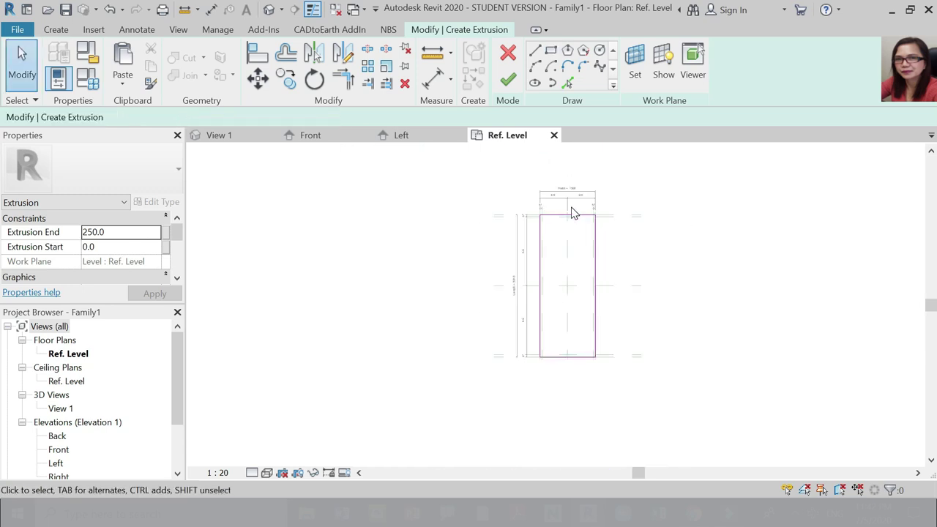
scroll(599, 251, "up", 1)
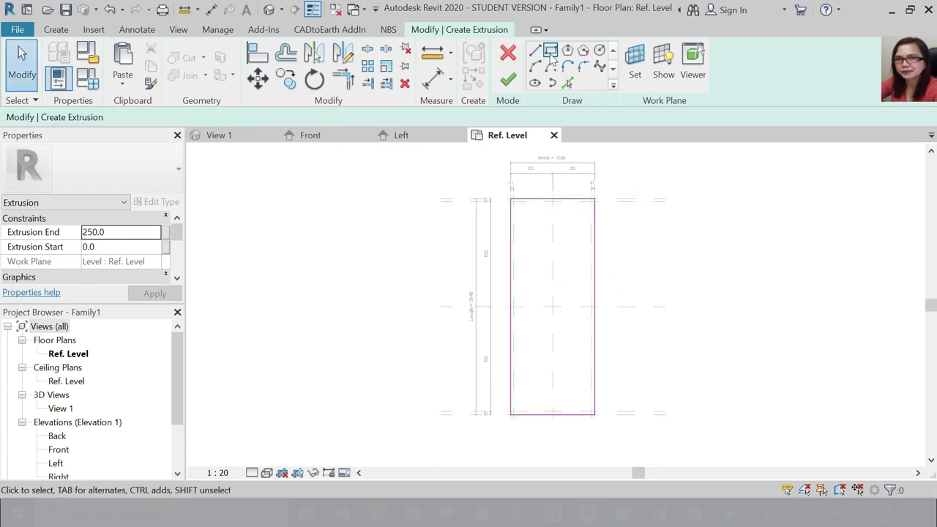
left_click(338, 135)
scroll(416, 244, "down", 3)
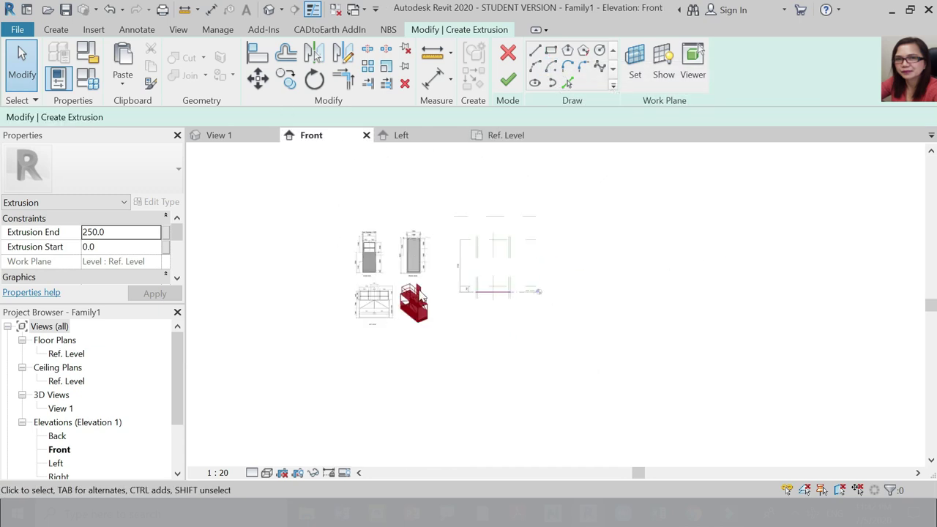
left_click(506, 134)
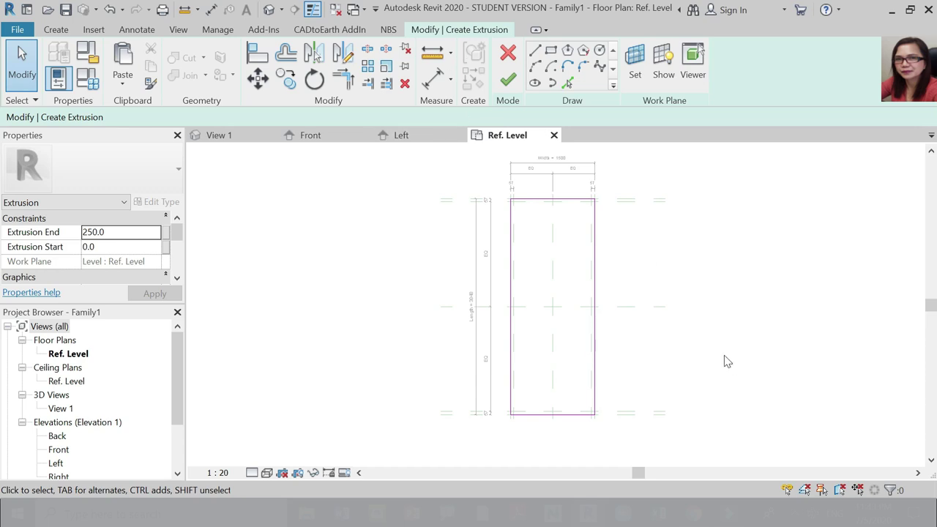
left_click(314, 135)
scroll(371, 260, "up", 6)
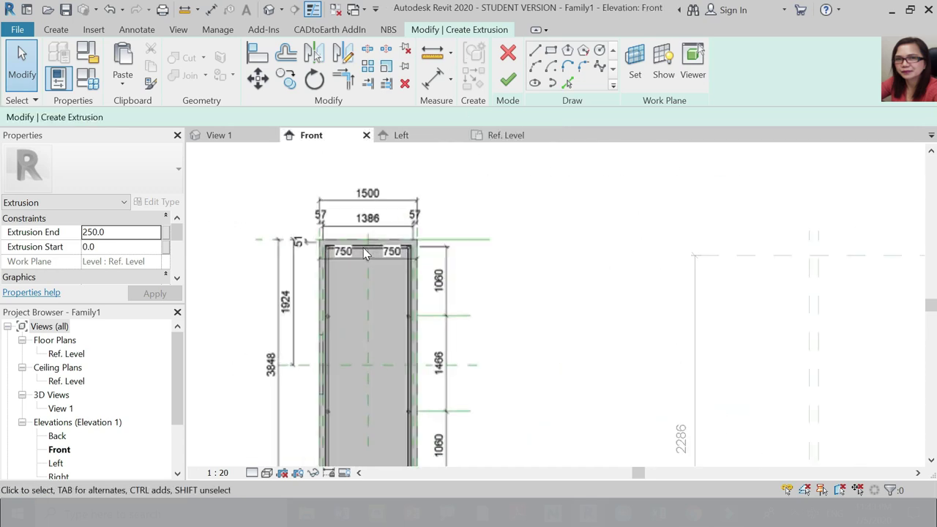
scroll(371, 260, "down", 5)
left_click(506, 135)
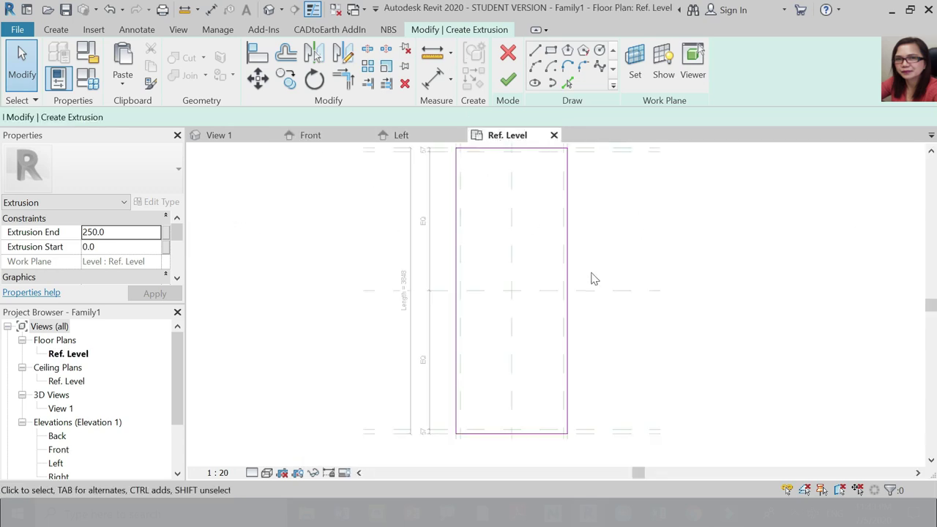
Sketch an inner rectangle along the inner reference planes, 57 mm inside the outer profile, and finish the extrusion at 250 mm depth in 3D.
scroll(564, 208, "up", 1)
left_click(551, 49)
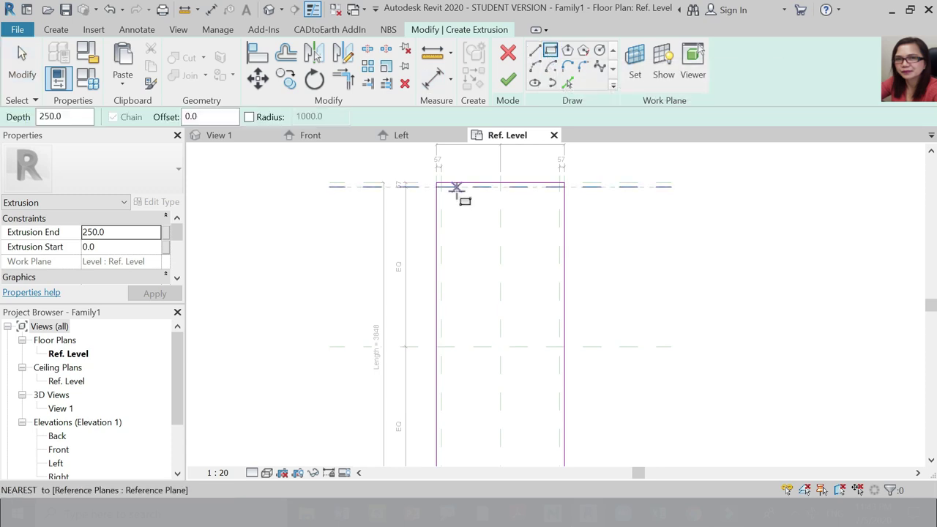
left_click(437, 184)
scroll(443, 186, "down", 2)
scroll(512, 318, "up", 3)
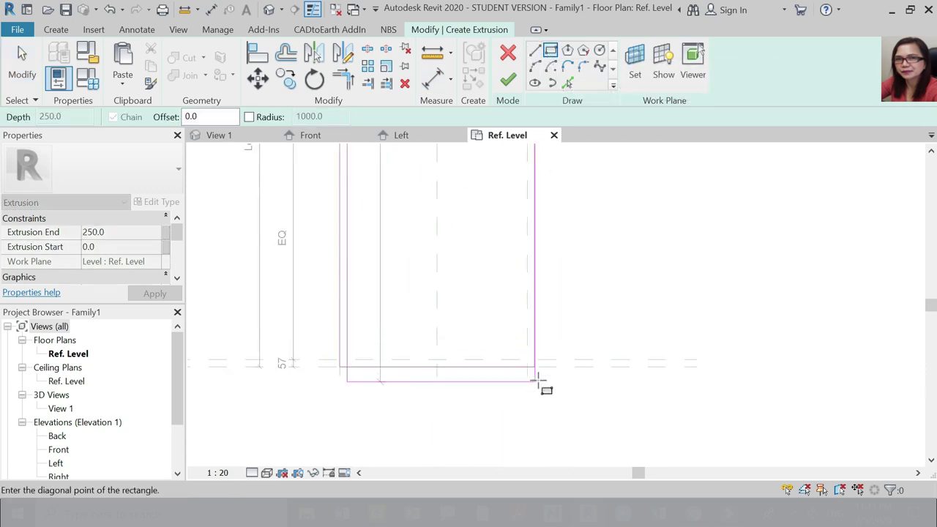
left_click(535, 359)
key("Escape")
key("Escape")
scroll(549, 308, "down", 3)
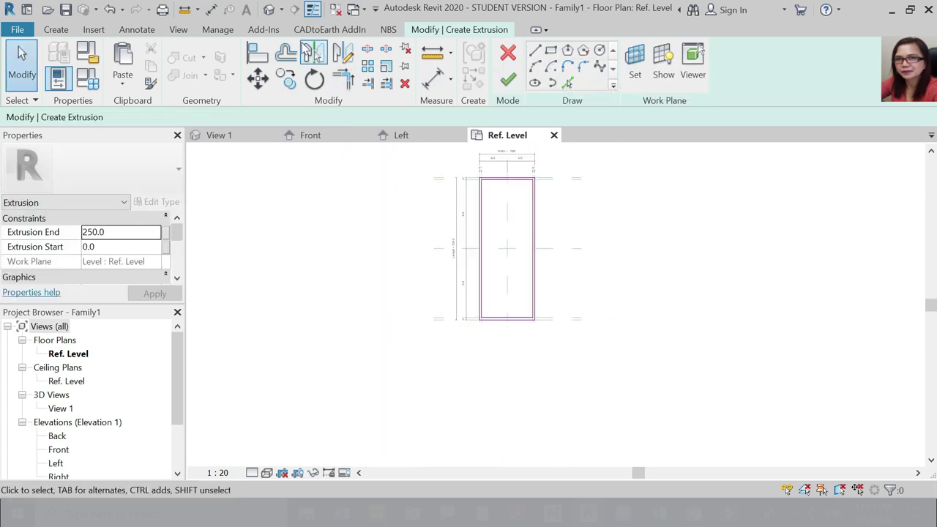
left_click(269, 9)
left_click(508, 79)
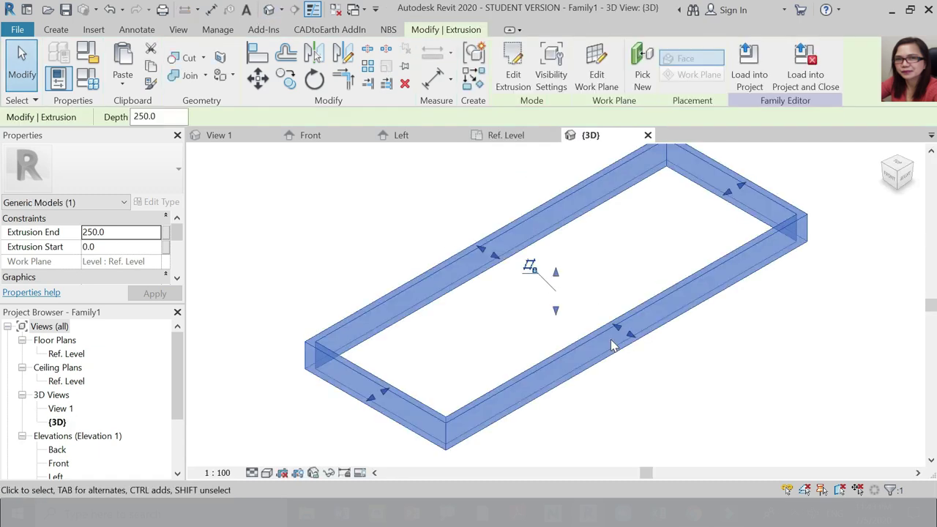
Examine the extrusion's shape and position in the 3D, Front, Left and Ref. Level views.
scroll(593, 350, "down", 2)
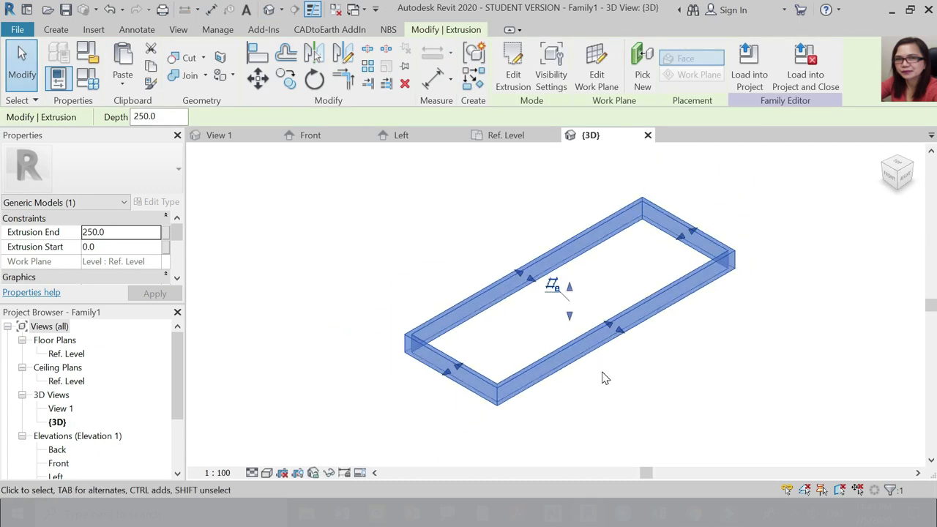
mouse_move(596, 401)
middle_mouse_down("shift")
mouse_move(742, 414)
mouse_move(791, 312)
mouse_move(604, 393)
mouse_move(592, 415)
mouse_move(613, 398)
middle_mouse_up("shift")
middle_click_drag(669, 282, 814, 372)
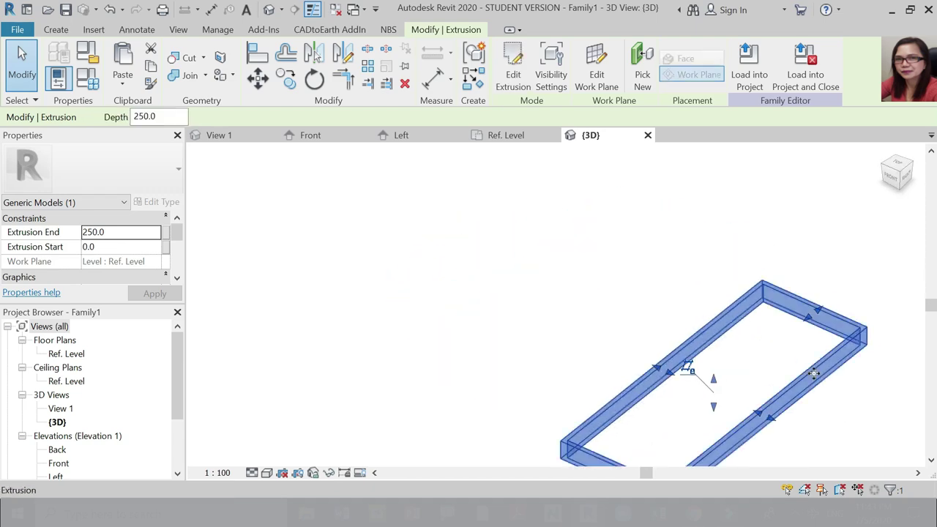
left_click(329, 139)
left_click(331, 142)
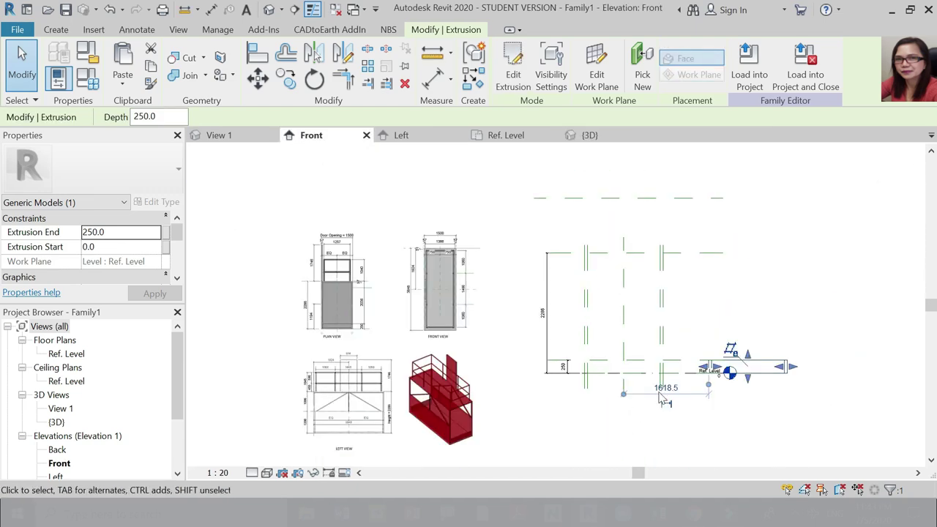
left_click(388, 133)
scroll(373, 338, "down", 2)
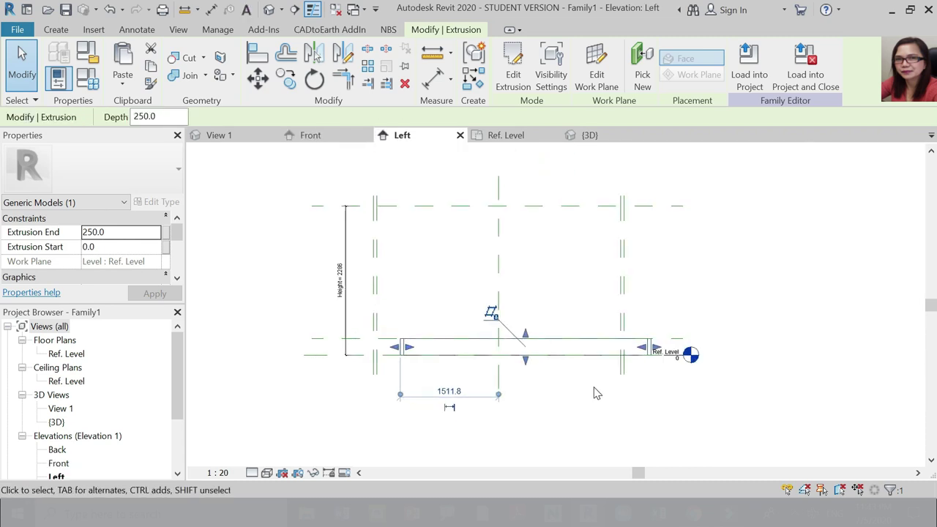
scroll(491, 339, "up", 2)
left_click(521, 140)
Edit the extrusion's sketch in the floor plan and delete the four lines of the inner rectangle.
scroll(615, 212, "up", 5)
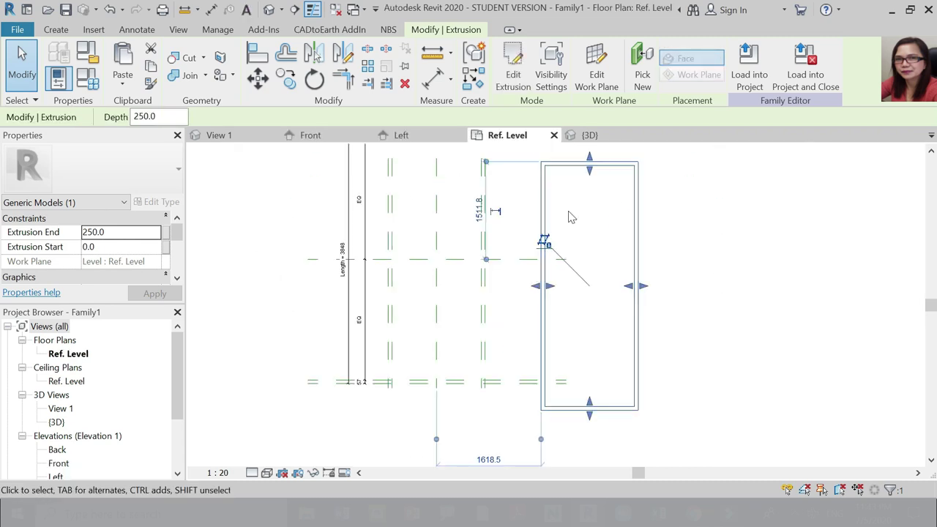
left_click(513, 70)
left_click(620, 187)
key("Delete")
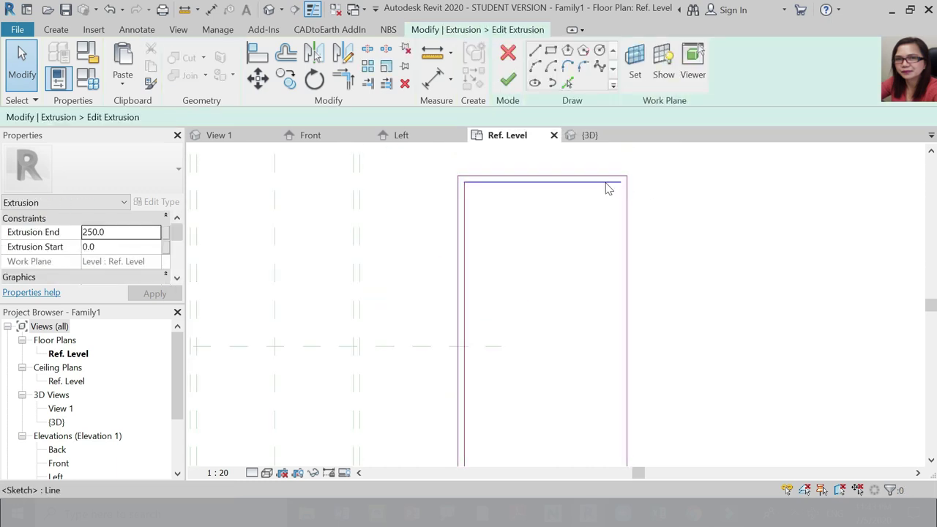
left_click(606, 182)
key("Delete")
left_click(464, 202)
scroll(509, 191, "down", 3)
key("Delete")
scroll(512, 432, "up", 2)
left_click(512, 396)
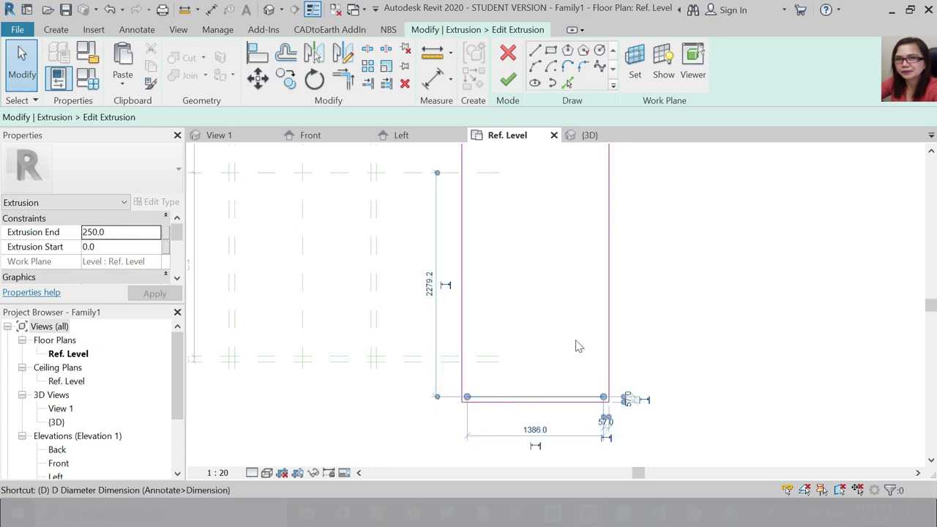
key("Delete")
Move the remaining outer rectangle by its upper-left corner back onto the reference plane grid.
scroll(525, 350, "down", 3)
left_click_drag(495, 261, 583, 386)
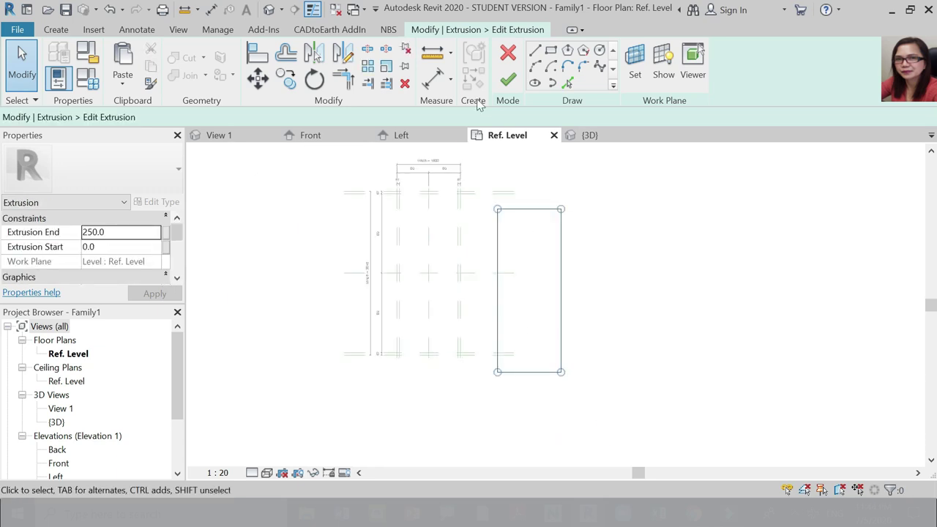
left_click(258, 78)
left_click(497, 209)
left_click(397, 192)
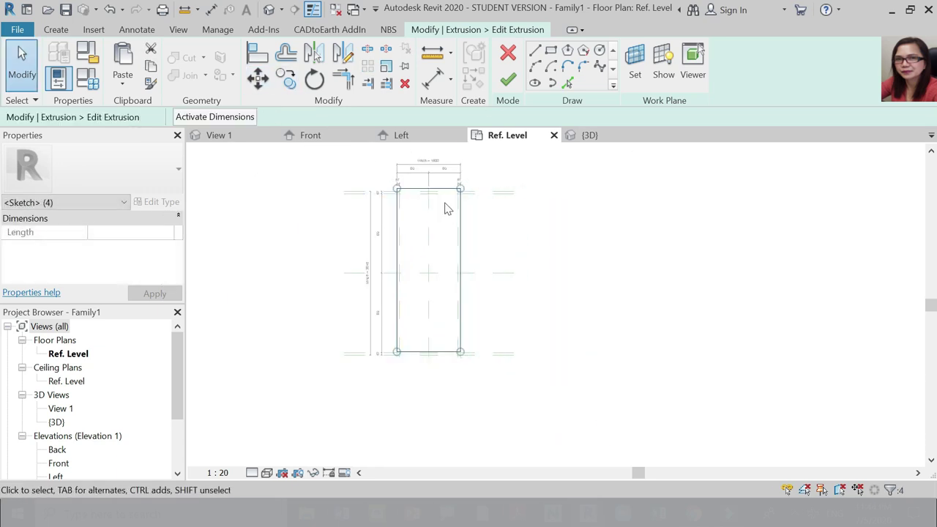
Move the rectangle down so its lower edge lies on the lowest reference plane, and finish the sketch in the 3D view.
scroll(446, 209, "up", 3)
scroll(494, 212, "down", 3)
scroll(511, 352, "up", 2)
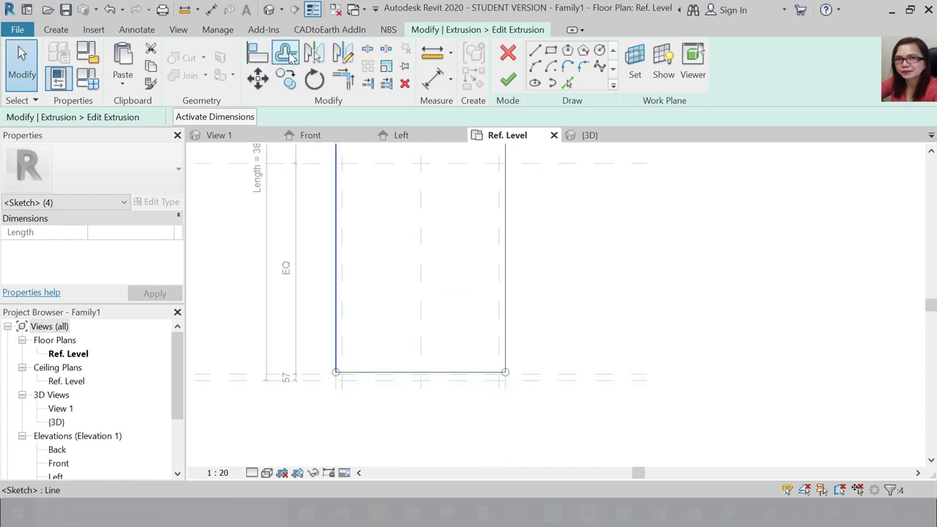
left_click(258, 79)
left_click(420, 372)
left_click(420, 380)
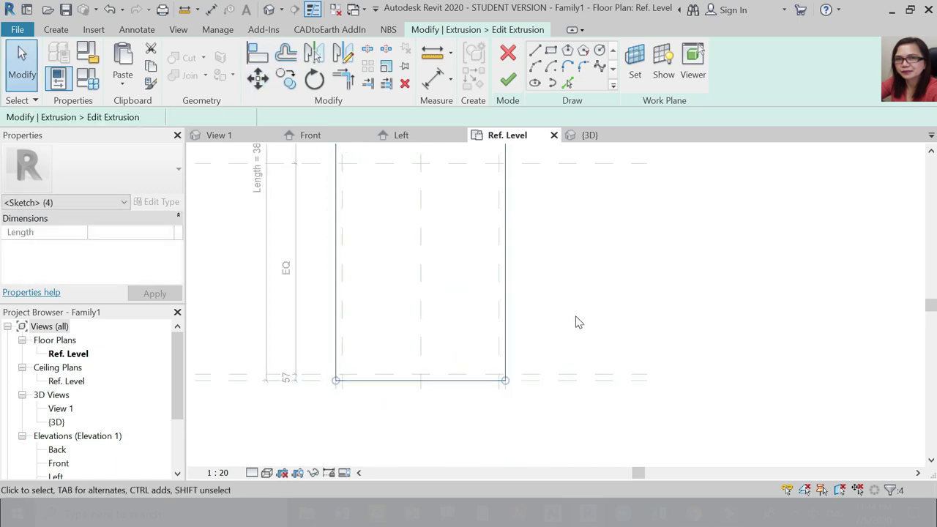
left_click(578, 322)
left_click(269, 9)
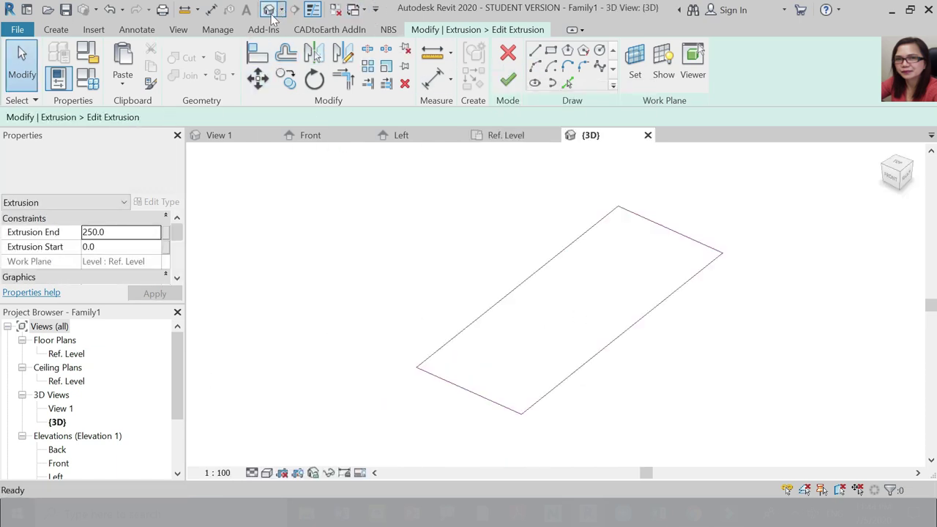
left_click(508, 79)
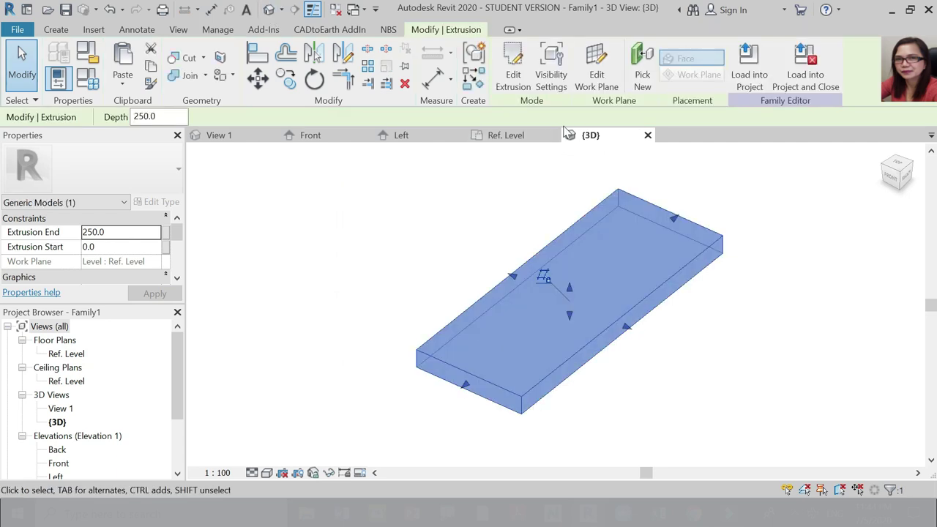
Align the extrusion's top face to the reference plane at the top of the Height dimension in the Left elevation.
left_click(402, 135)
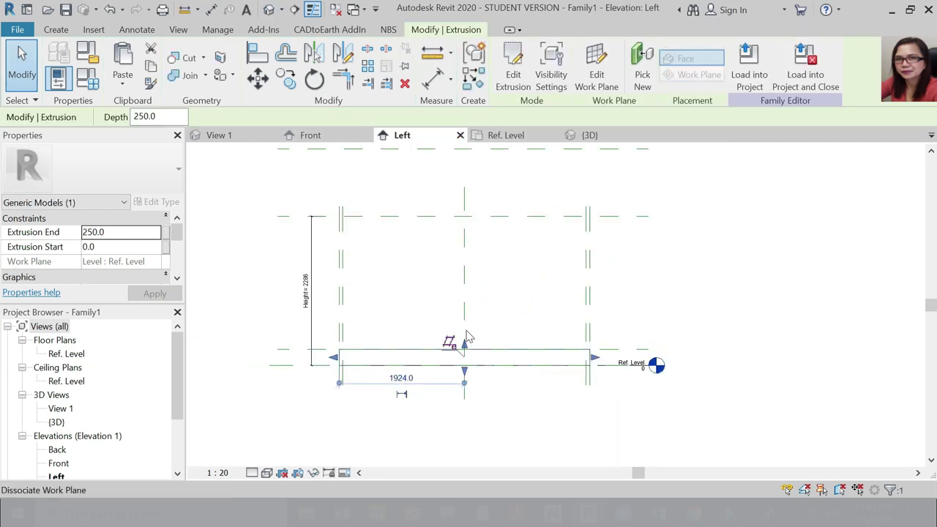
left_click(257, 52)
left_click(510, 216)
left_click(508, 349)
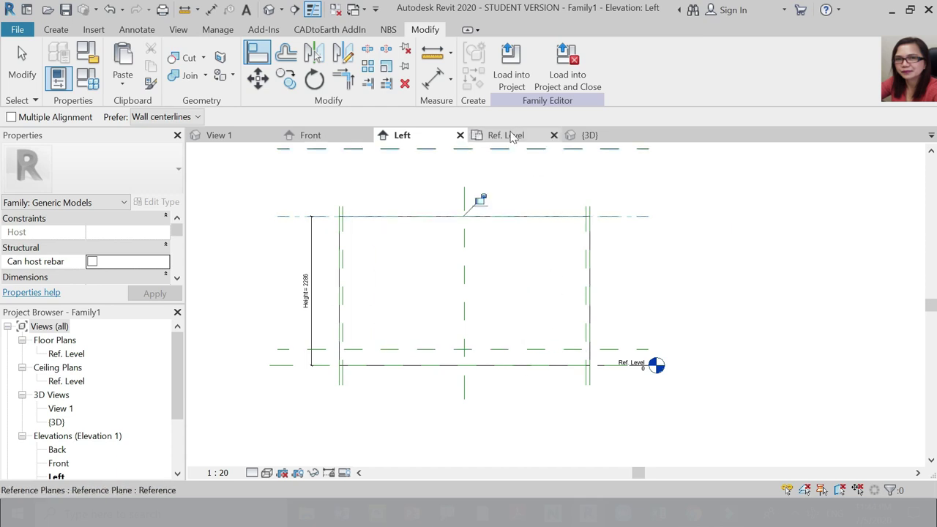
key("Escape")
key("Escape")
Inspect the extrusion in the Front elevation and delete it from the Ref. Level floor plan.
left_click(310, 134)
scroll(600, 289, "up", 2)
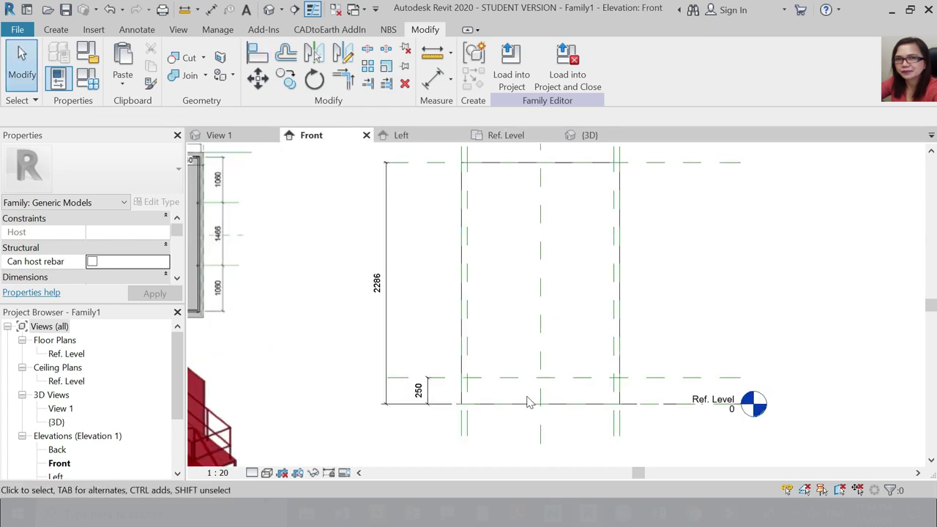
scroll(513, 183, "down", 2)
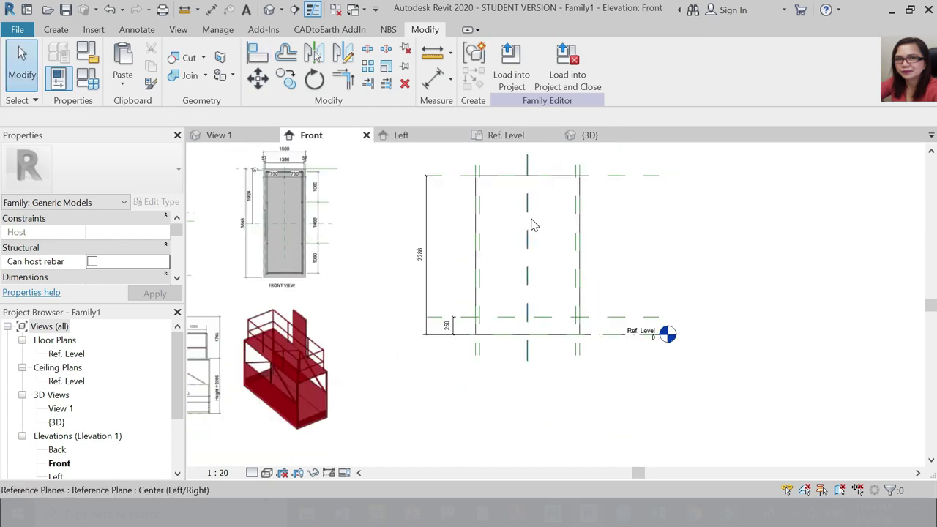
scroll(499, 320, "up", 2)
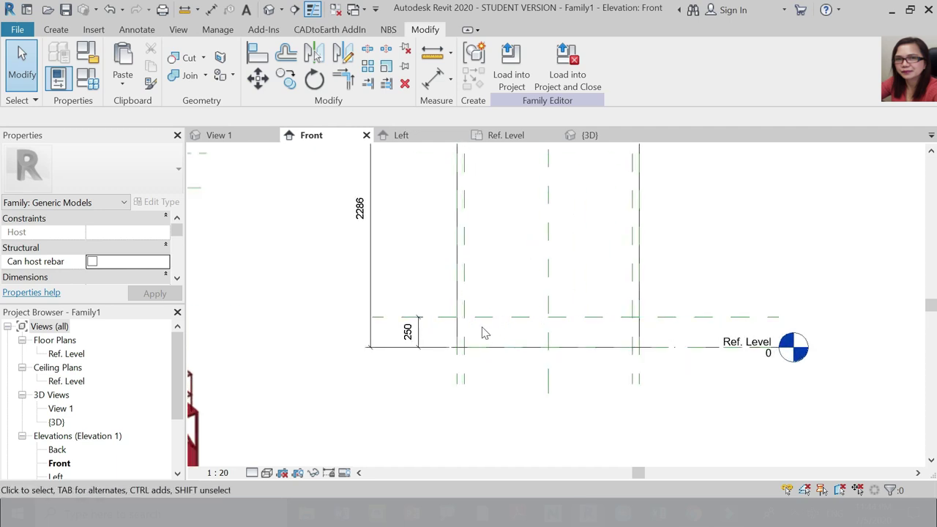
scroll(569, 251, "down", 3)
scroll(572, 254, "up", 1)
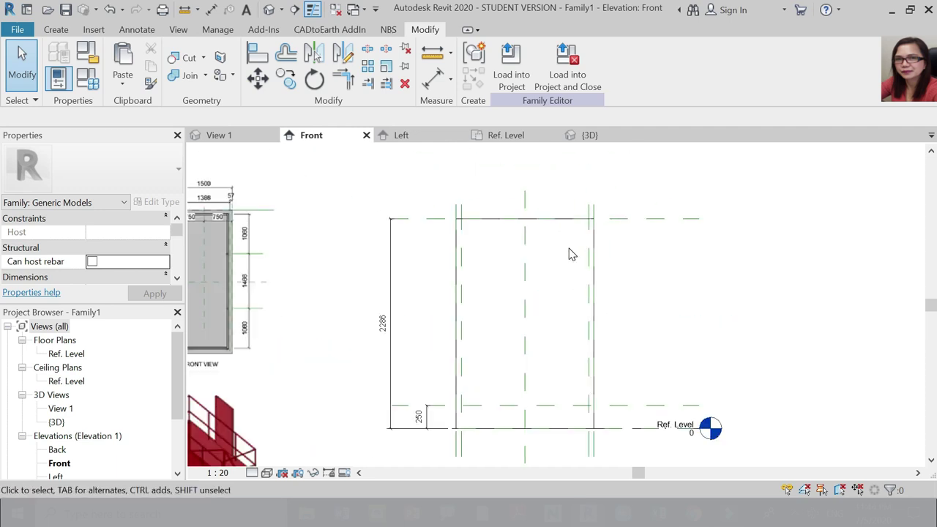
left_click(506, 135)
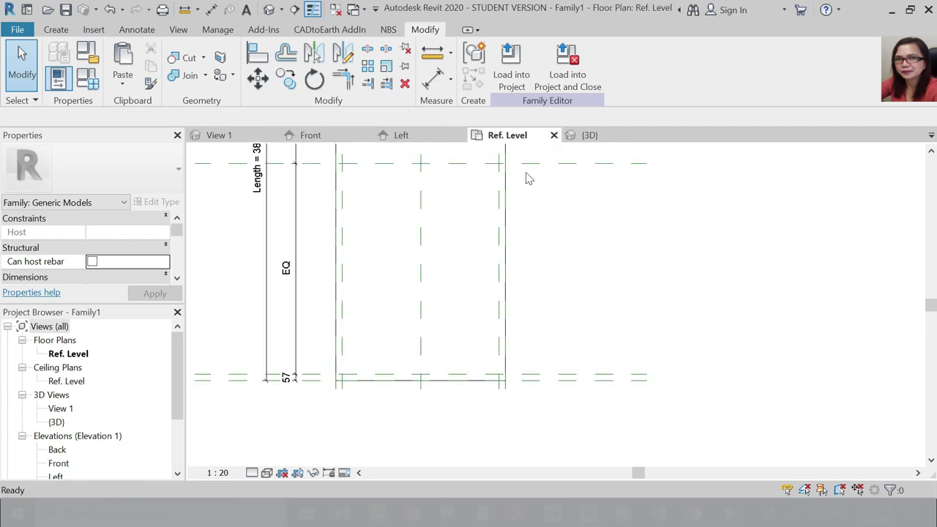
scroll(501, 260, "down", 3)
scroll(554, 190, "down", 1)
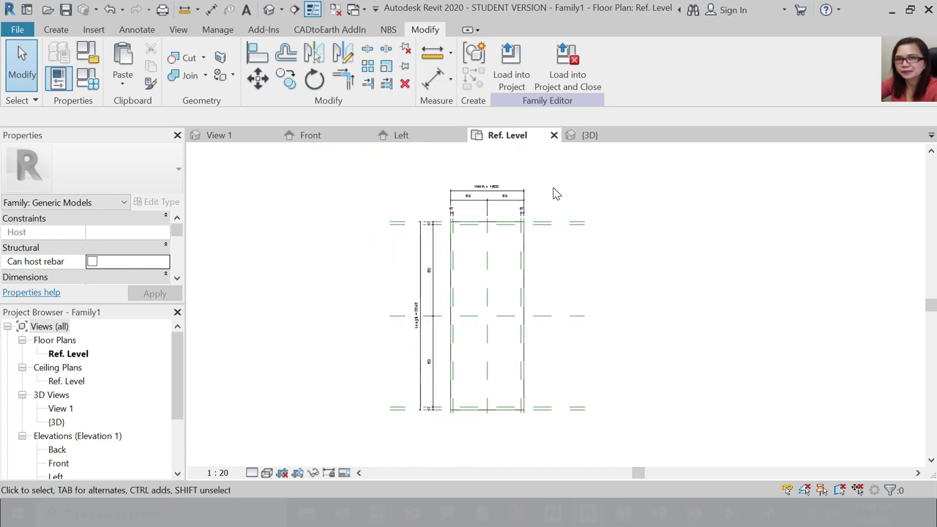
left_click(530, 294)
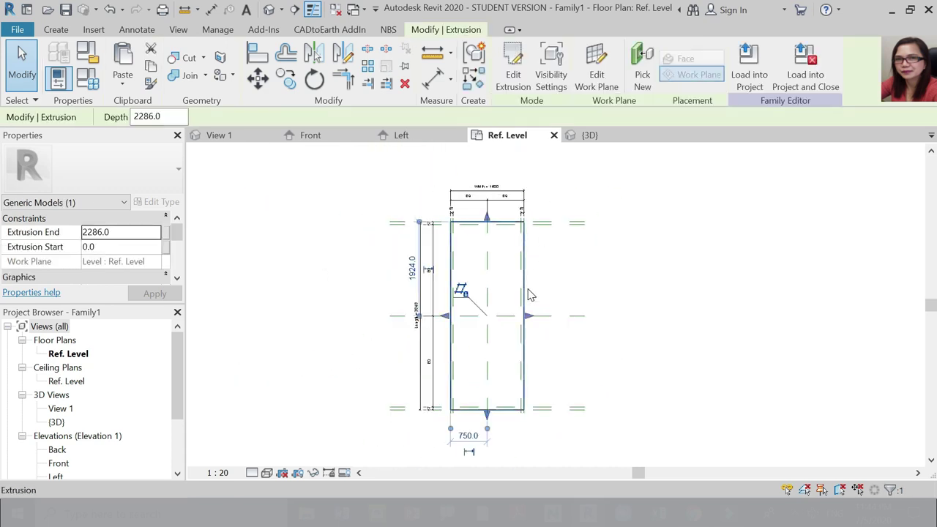
left_click(383, 173)
Examine the dimensioned plan view drawing of the Exercises 11 PDF in the Front elevation.
left_click(311, 134)
scroll(498, 247, "down", 2)
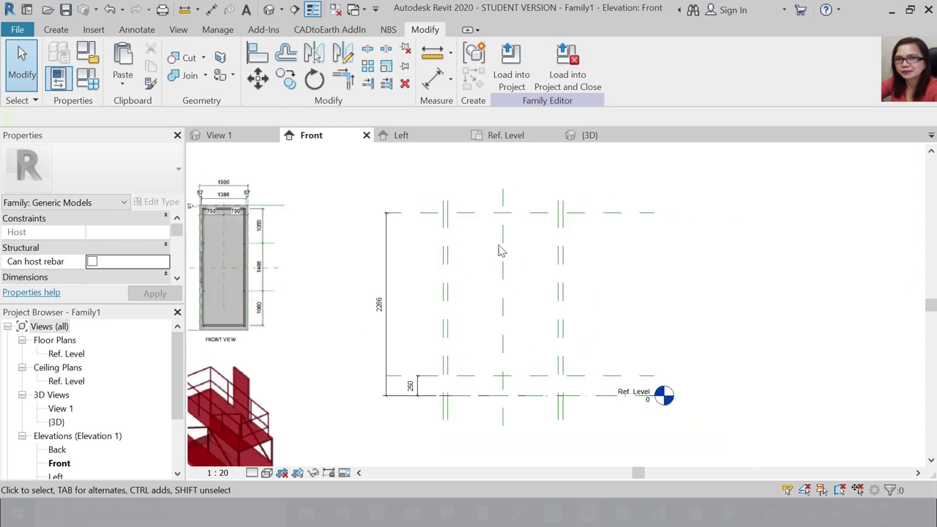
scroll(216, 278, "up", 5)
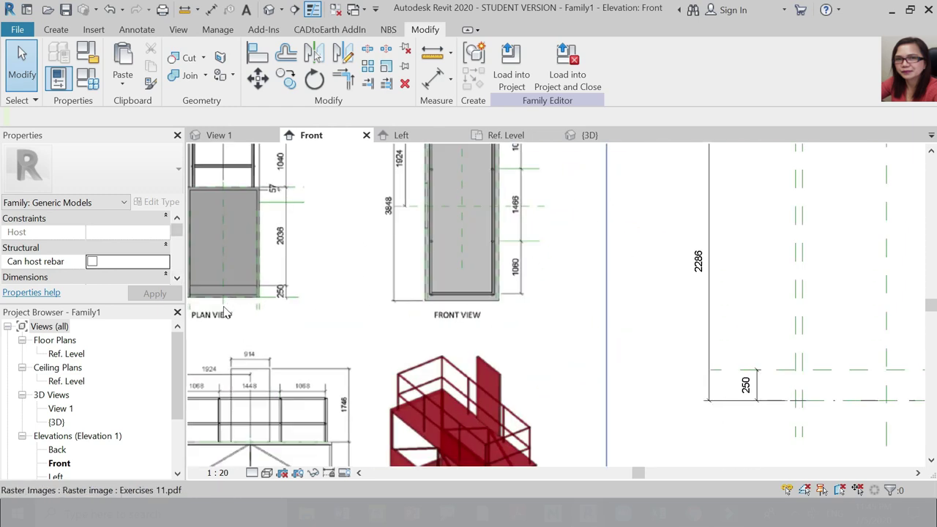
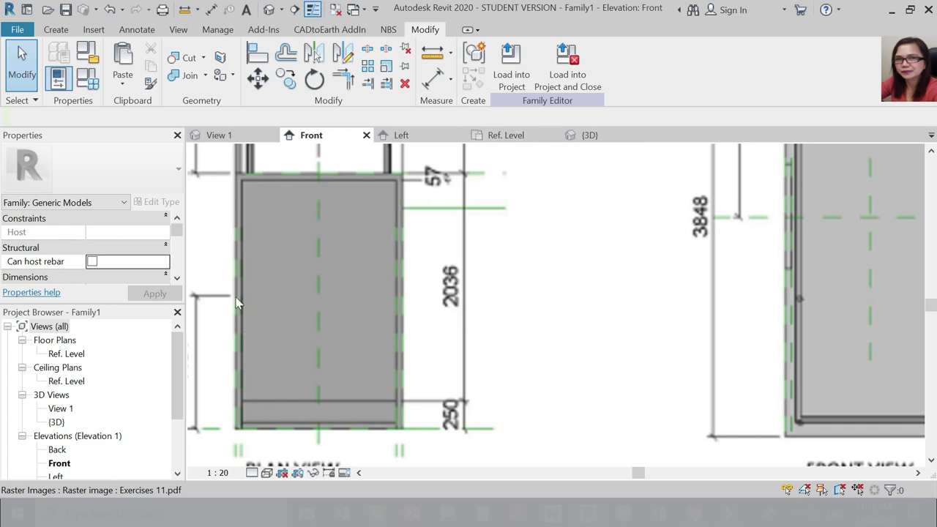
scroll(268, 213, "down", 4)
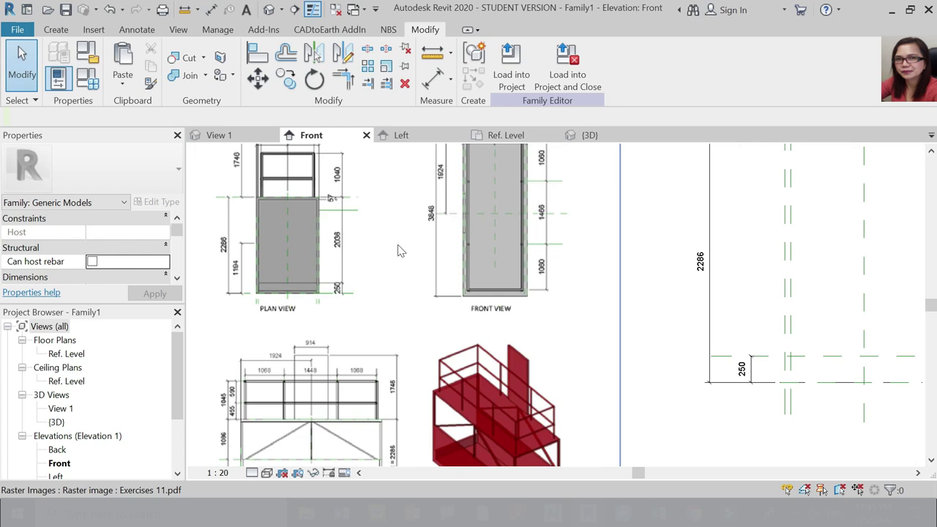
scroll(398, 247, "down", 3)
scroll(725, 223, "up", 2)
scroll(739, 212, "up", 2)
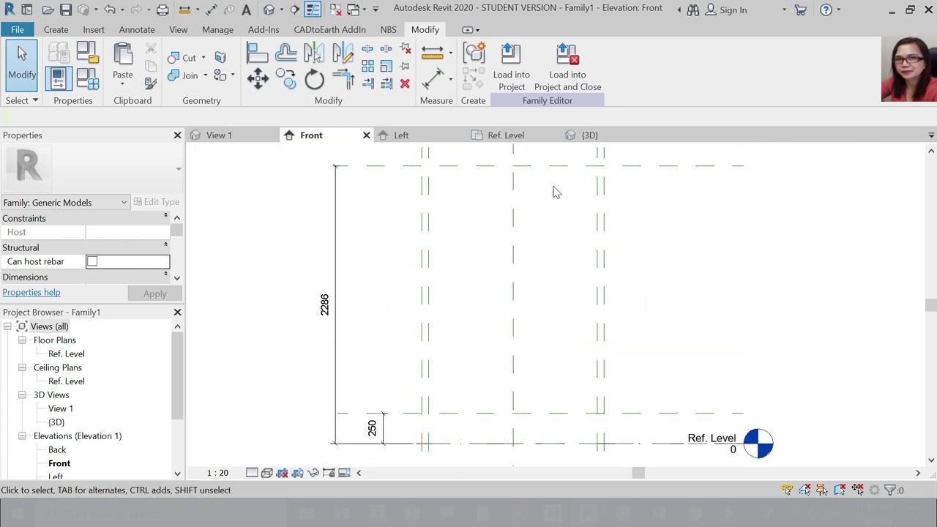
scroll(737, 210, "down", 2)
scroll(680, 199, "up", 2)
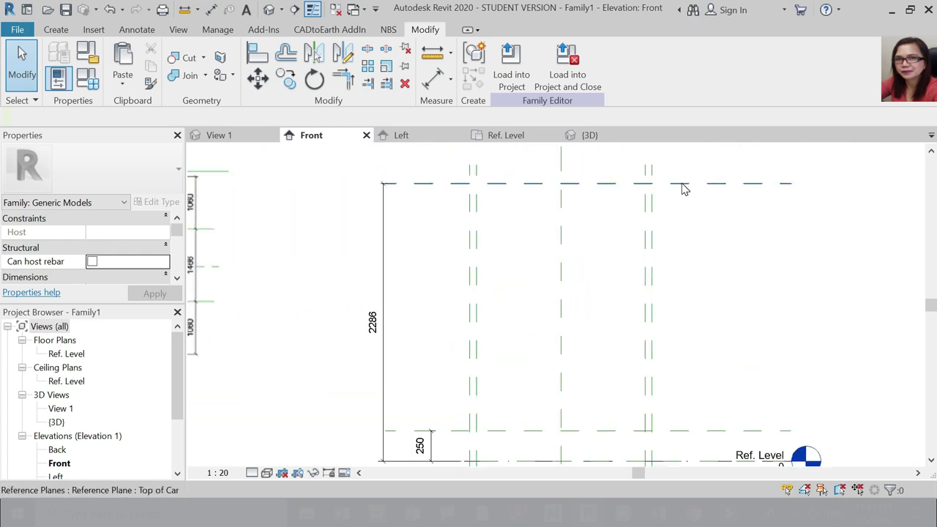
left_click(681, 187)
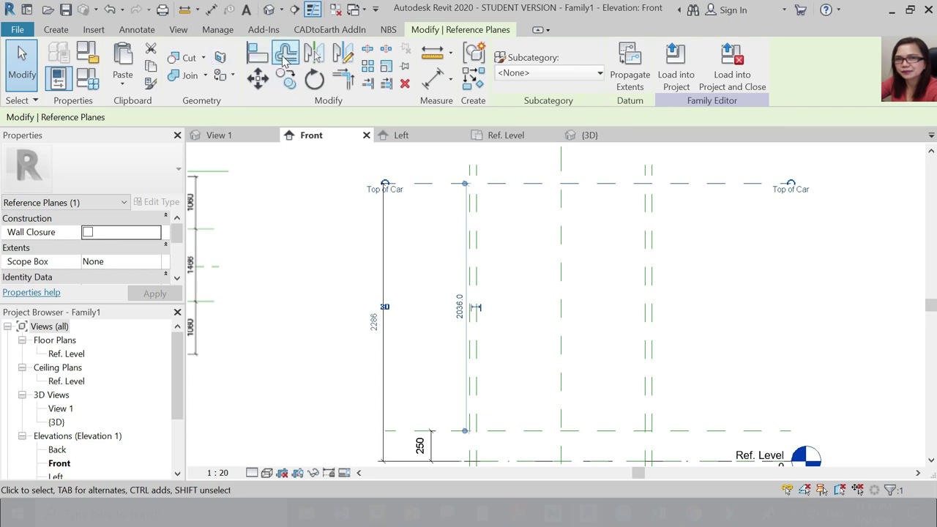
left_click(285, 58)
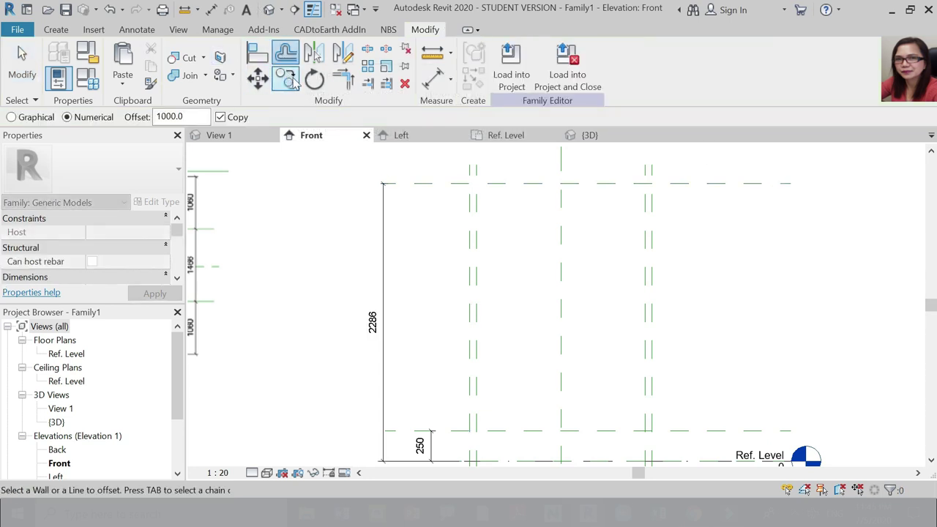
key("Escape")
key("Escape")
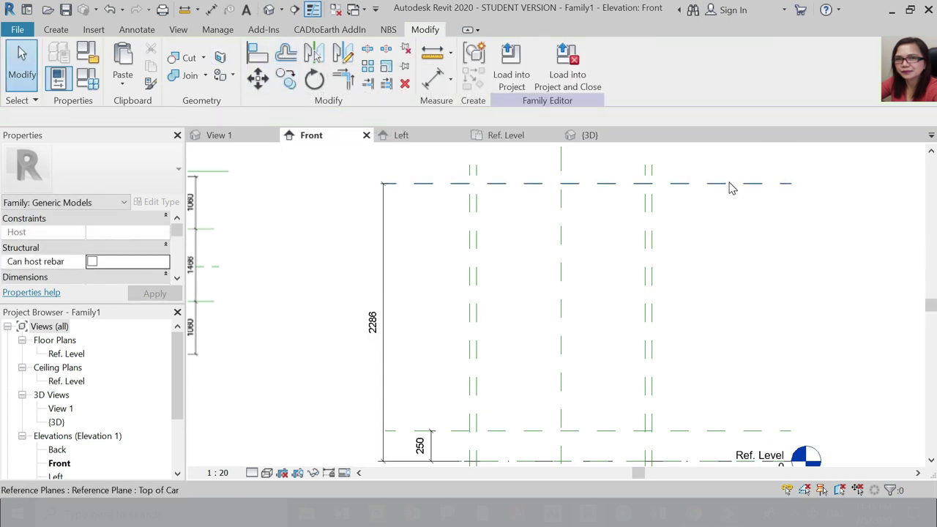
Copy the Top of Car reference plane 57 mm downward in the Front elevation.
left_click(730, 188)
key("c")
key("o")
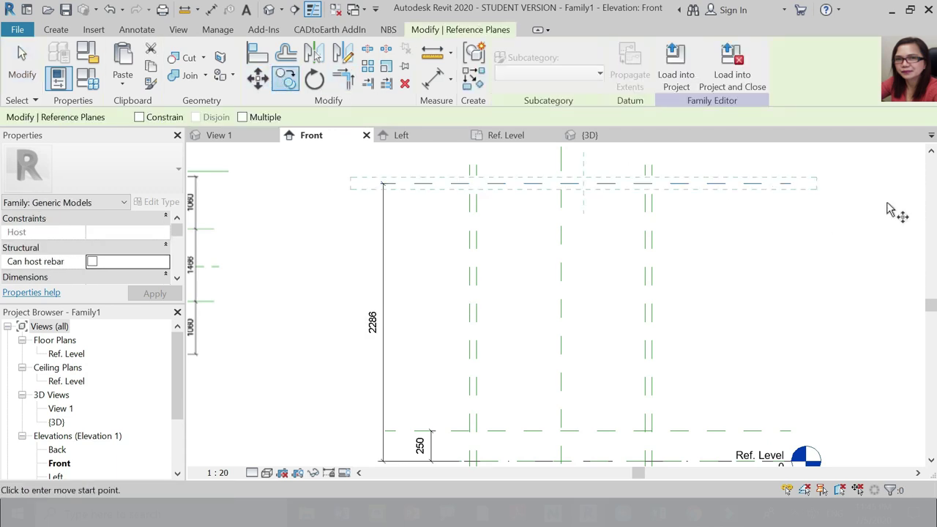
left_click(792, 184)
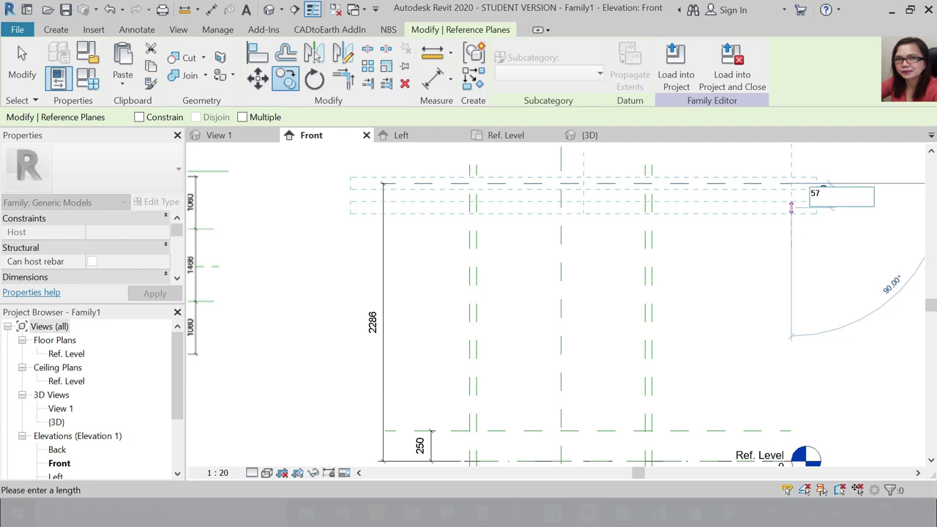
key("Return")
key("Escape")
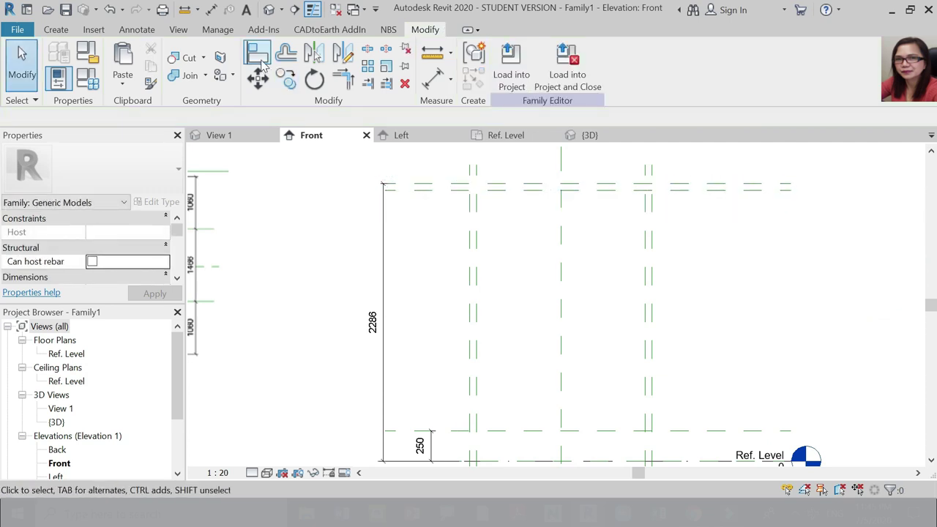
Start an extrusion and sketch a rectangle between the outermost vertical reference planes, from Top of Car down to Ref. Level.
left_click(55, 29)
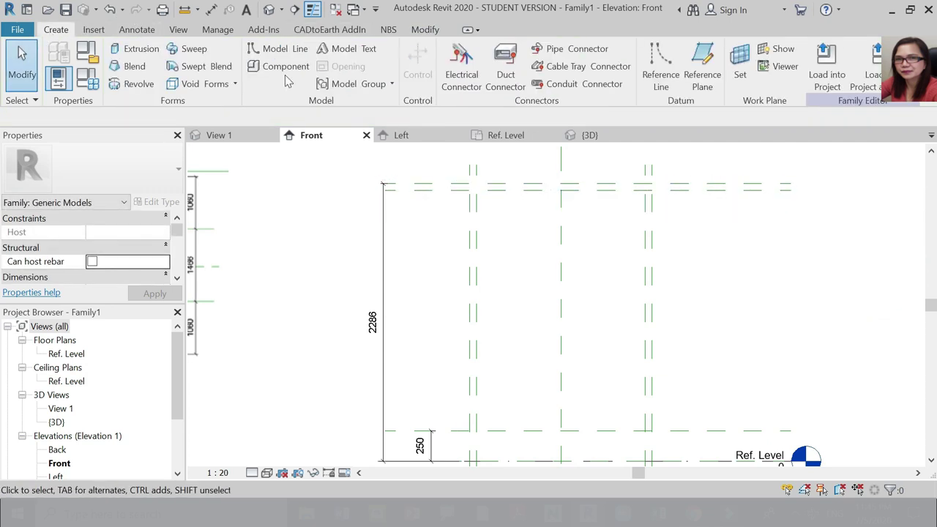
left_click(134, 51)
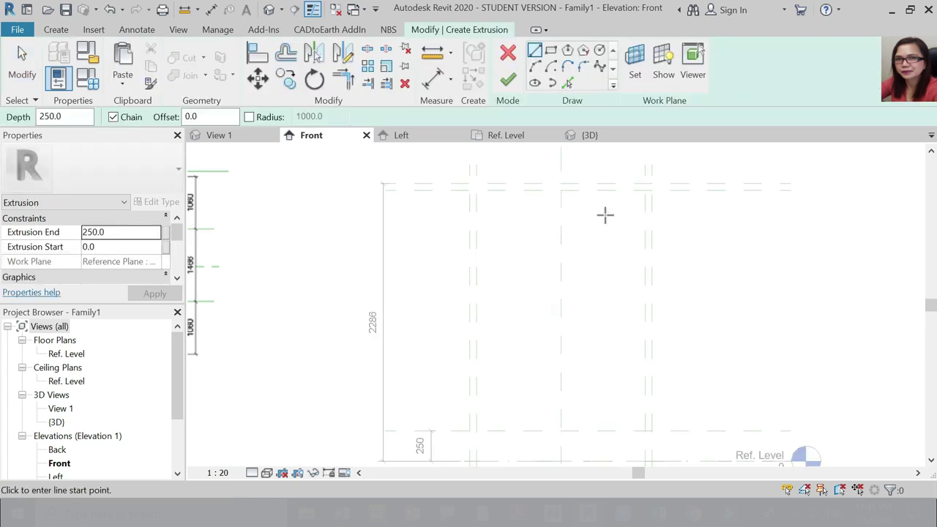
left_click(467, 182)
scroll(518, 224, "down", 4)
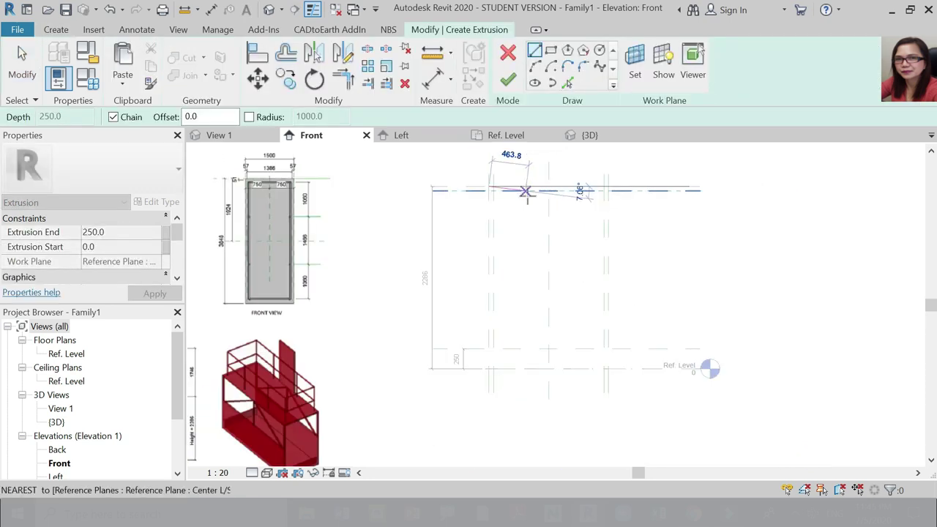
left_click(551, 49)
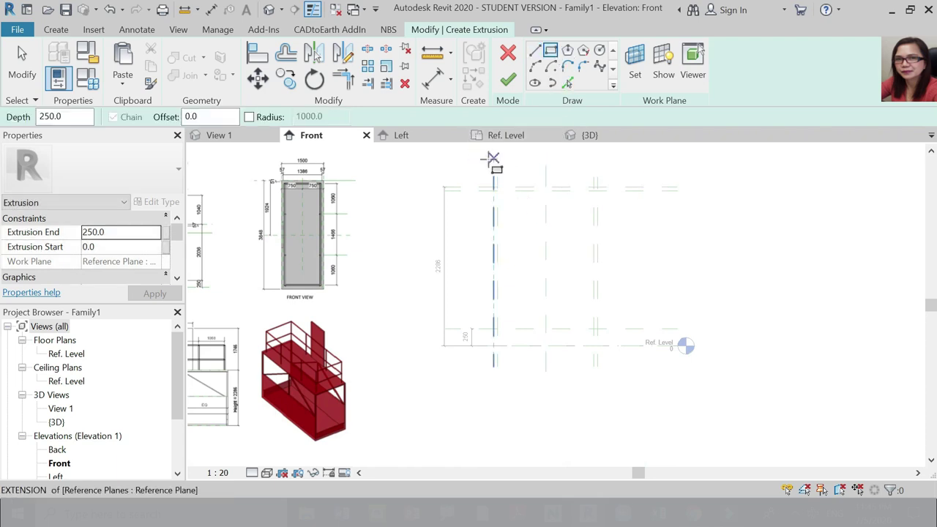
left_click(495, 186)
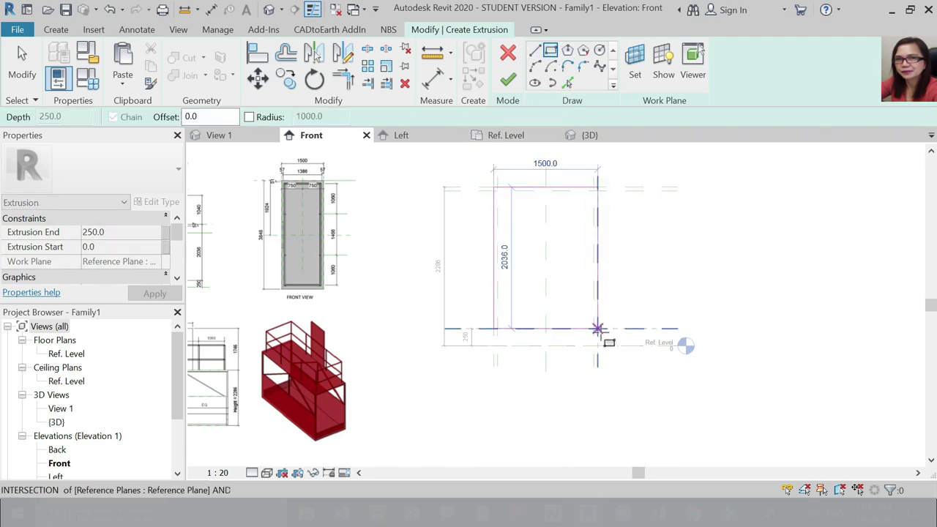
left_click(598, 345)
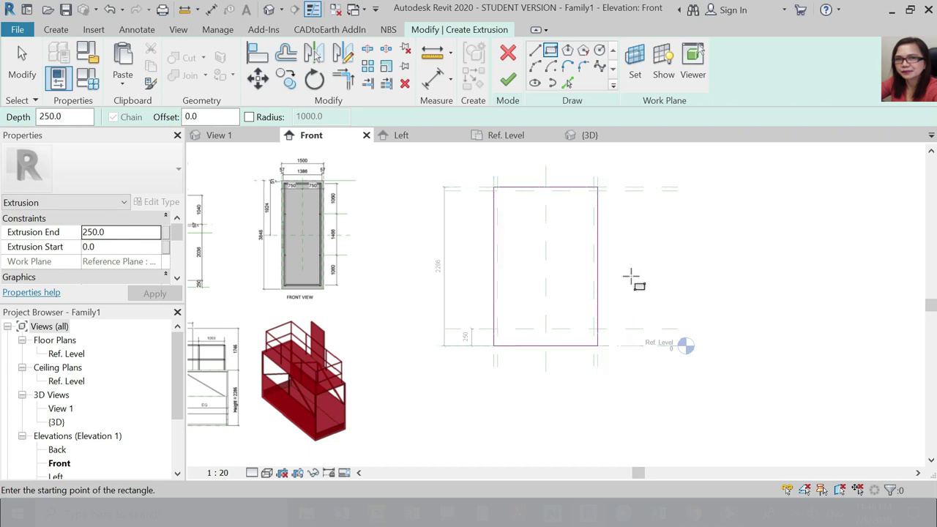
key("Escape")
Sketch an inner rectangle on the inner reference planes down to the 250 mm plane, and finish the extrusion in the 3D view.
scroll(605, 214, "up", 2)
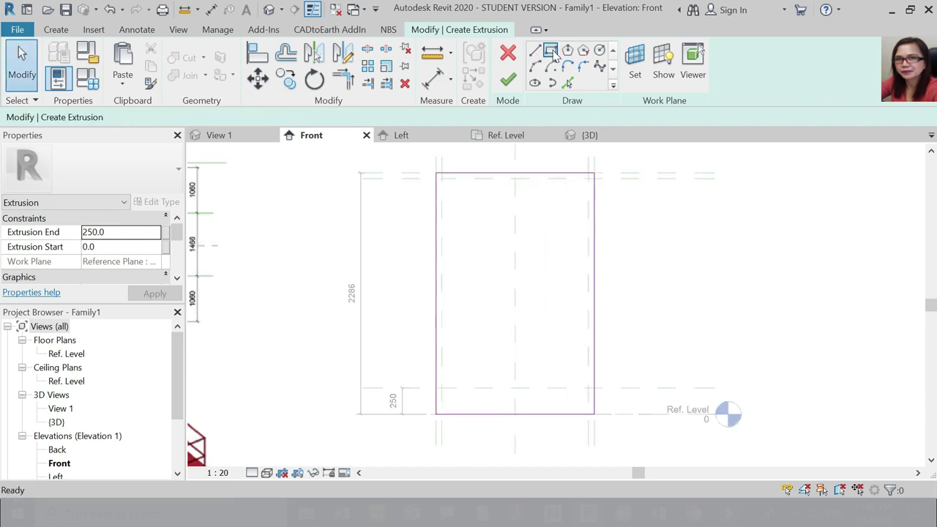
left_click(551, 51)
left_click(441, 179)
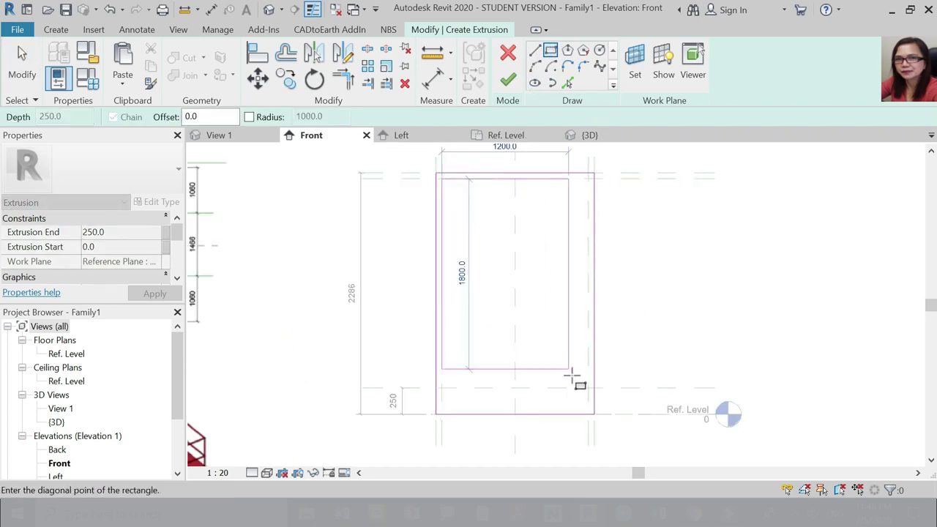
left_click(589, 388)
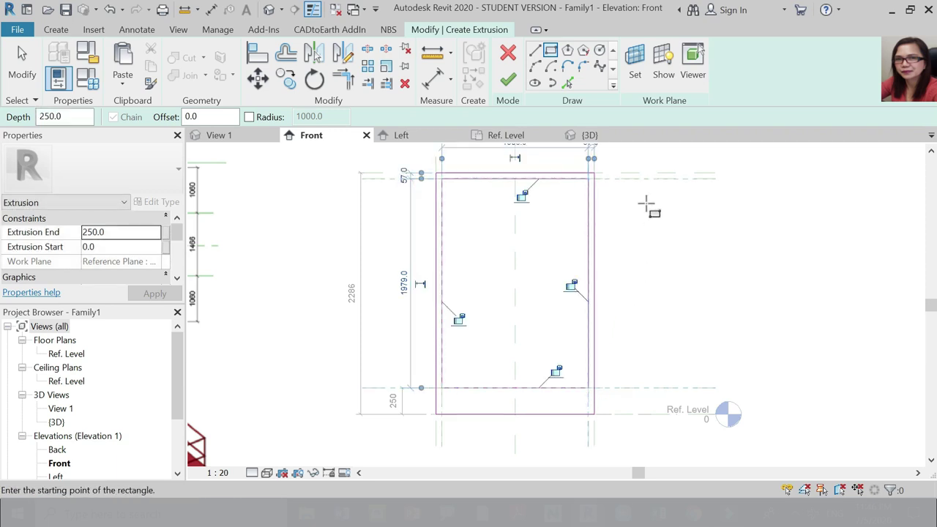
key("Escape")
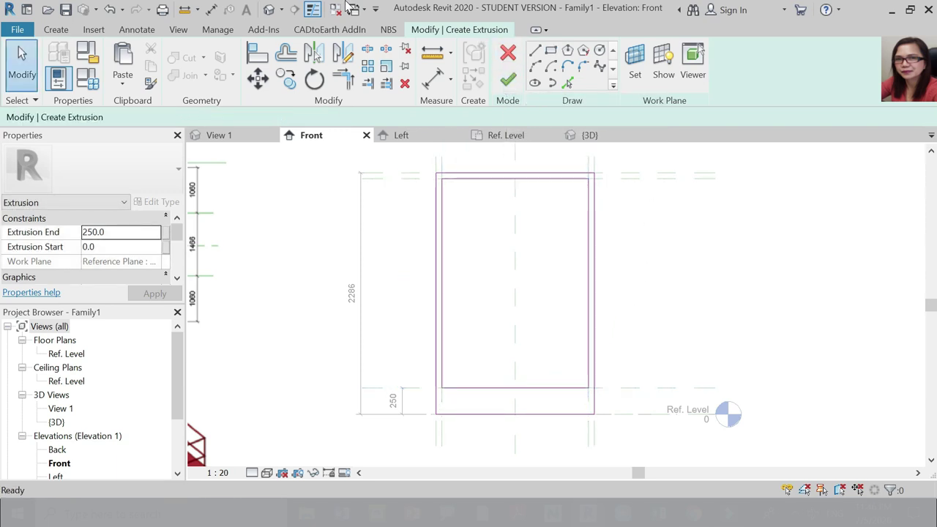
left_click(272, 7)
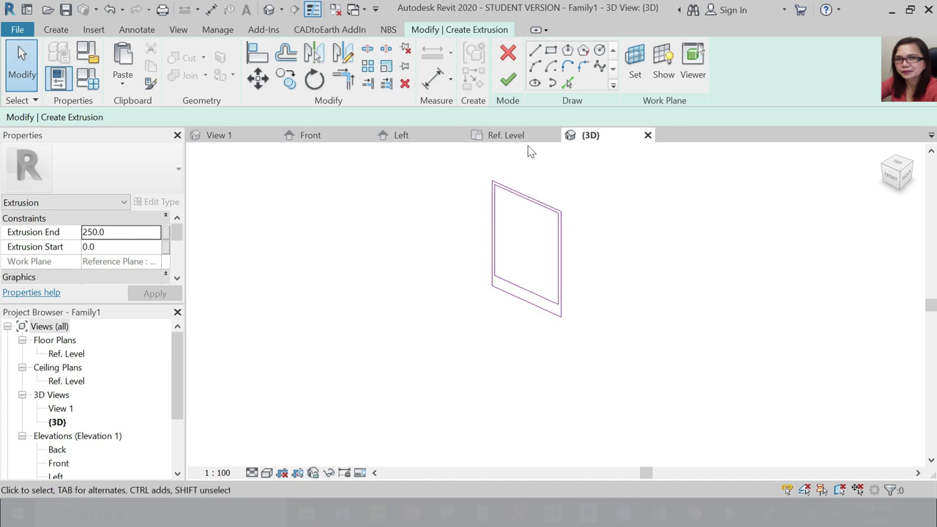
left_click(512, 82)
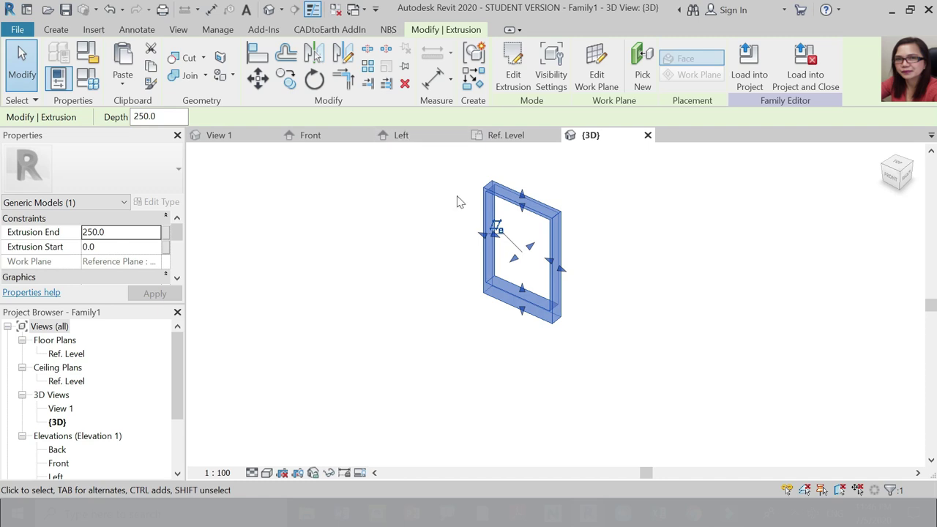
Align both end faces of the extrusion to the outermost vertical reference planes in the Left elevation.
left_click(410, 136)
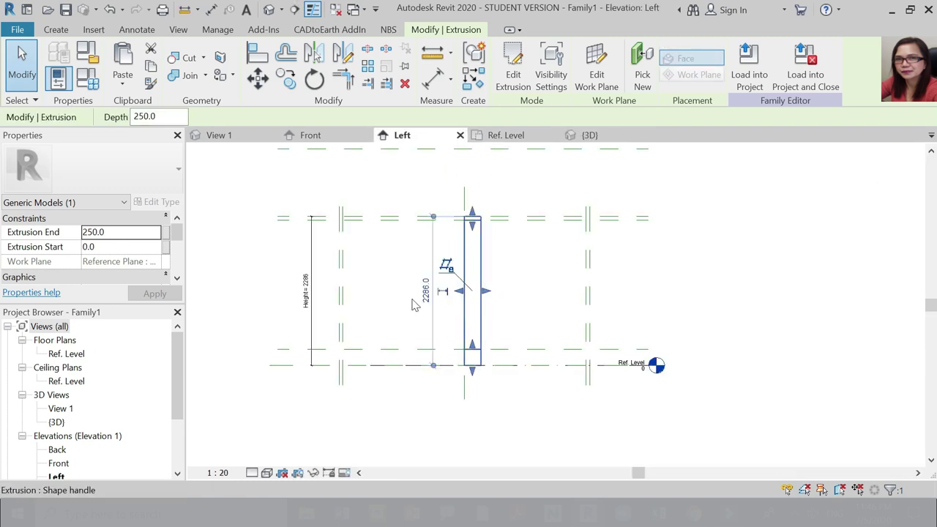
scroll(487, 192, "up", 2)
left_click(257, 53)
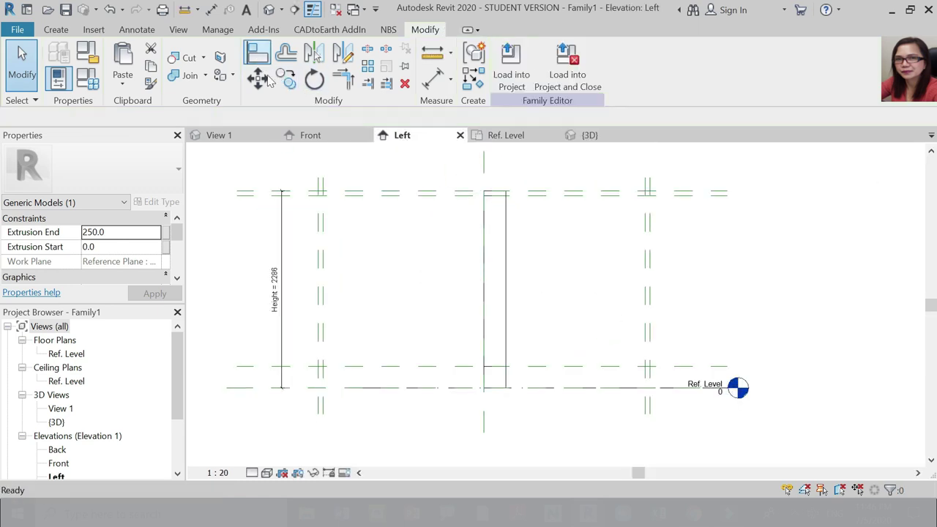
left_click(507, 267)
left_click(649, 297)
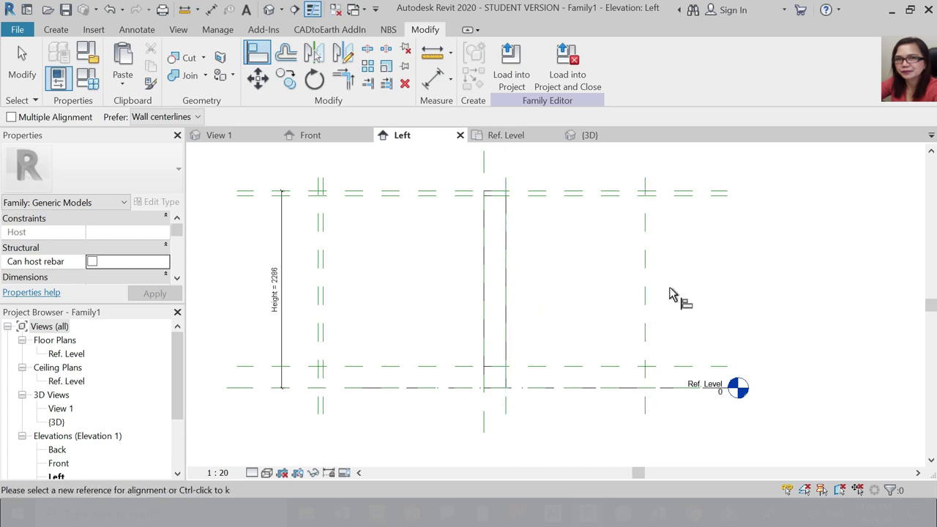
key("Escape")
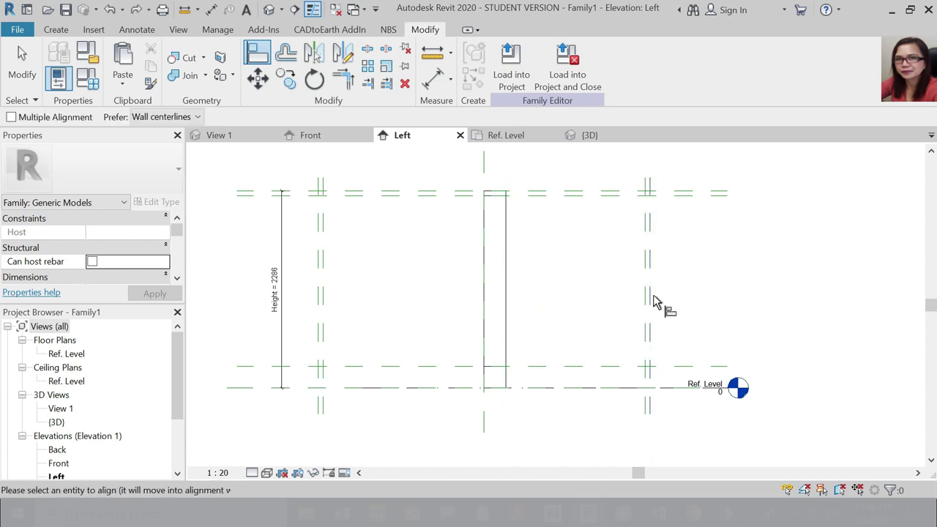
left_click(515, 292)
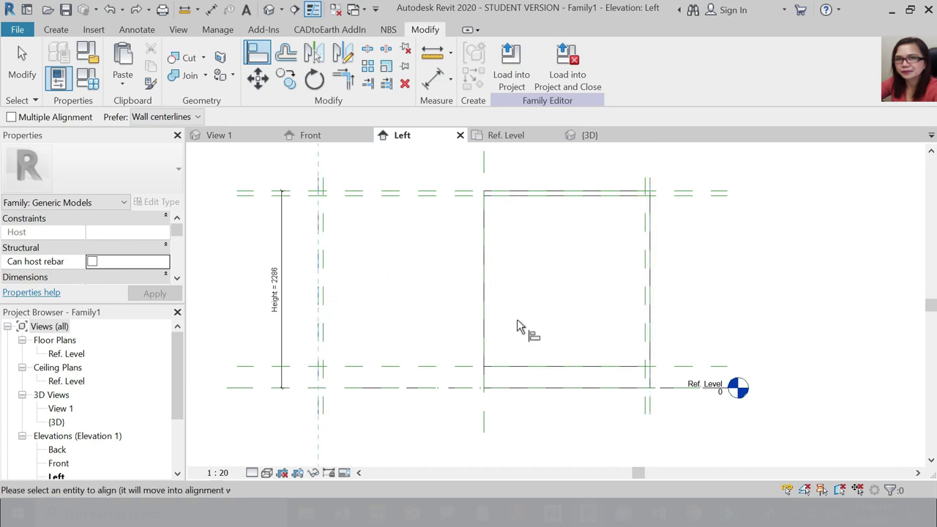
left_click(489, 299)
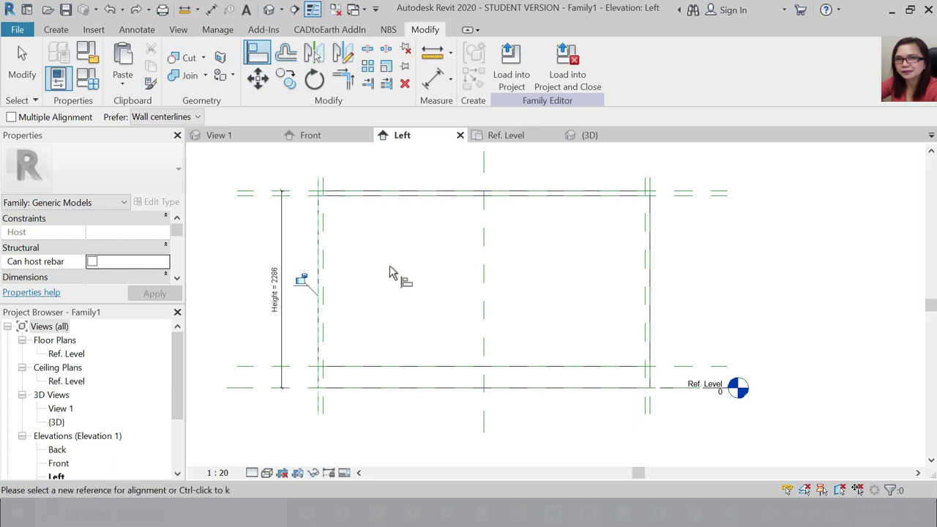
key("Escape")
key("Escape")
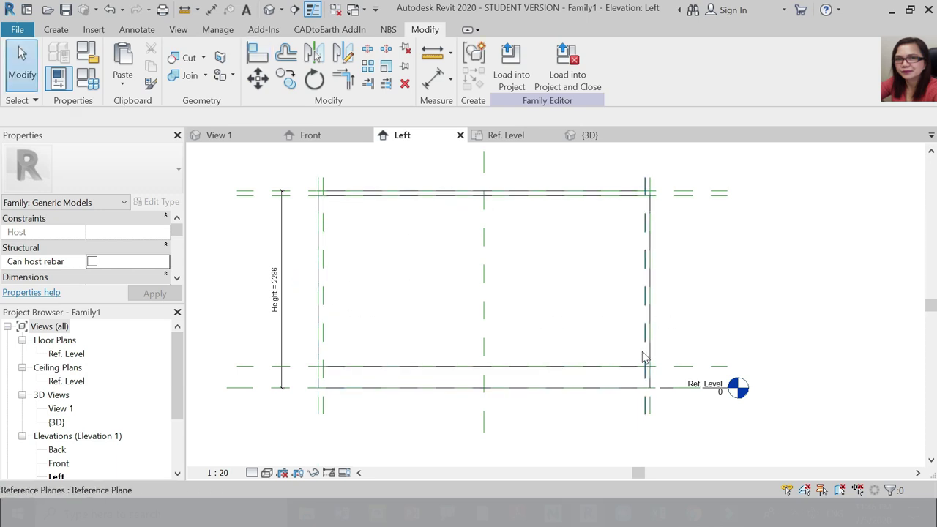
left_click(251, 57)
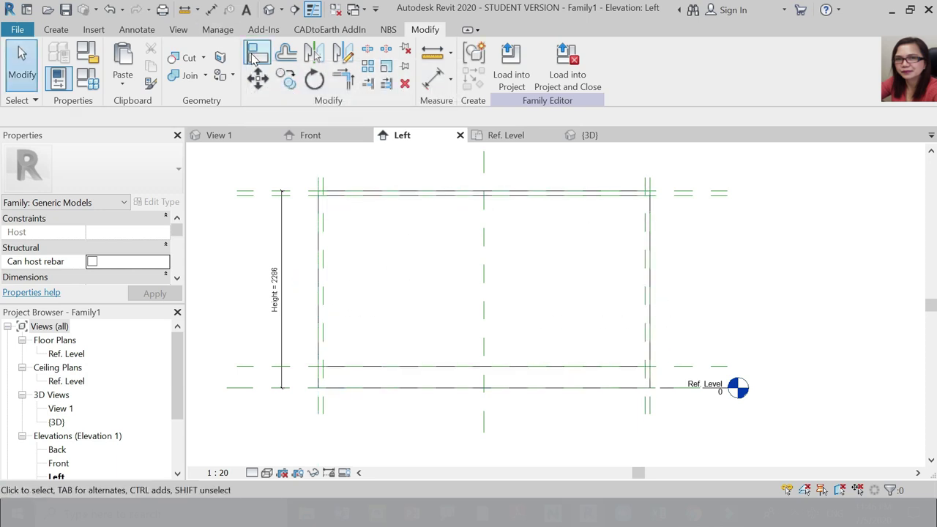
left_click(661, 292)
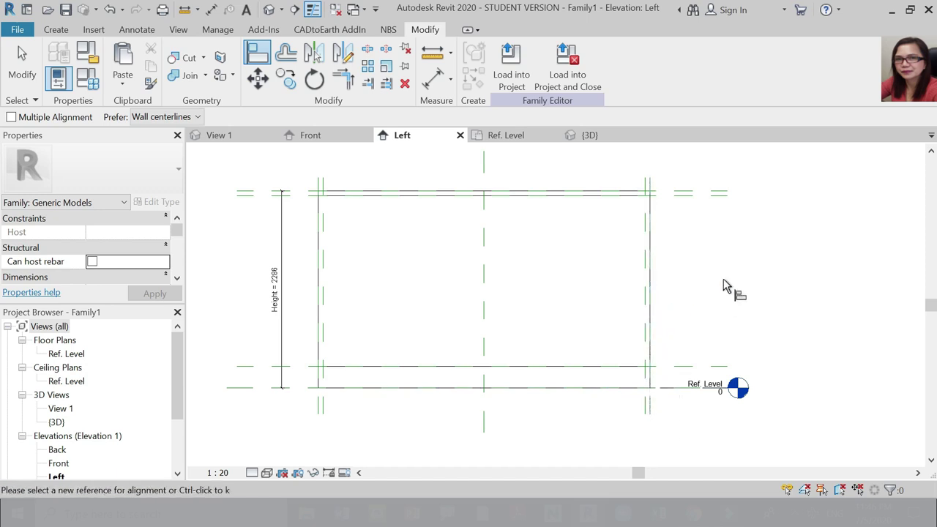
key("Escape")
key("Escape")
Inspect the hollow extrusion in the 3D view and compare it with the PDF's left view and isometric drawings in the Front elevation.
left_click(269, 9)
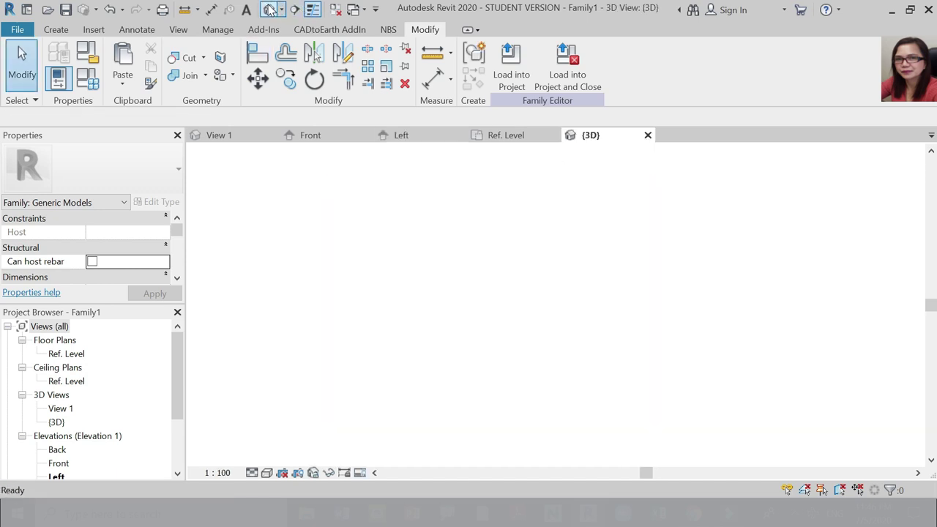
scroll(554, 263, "down", 1)
scroll(514, 298, "up", 2)
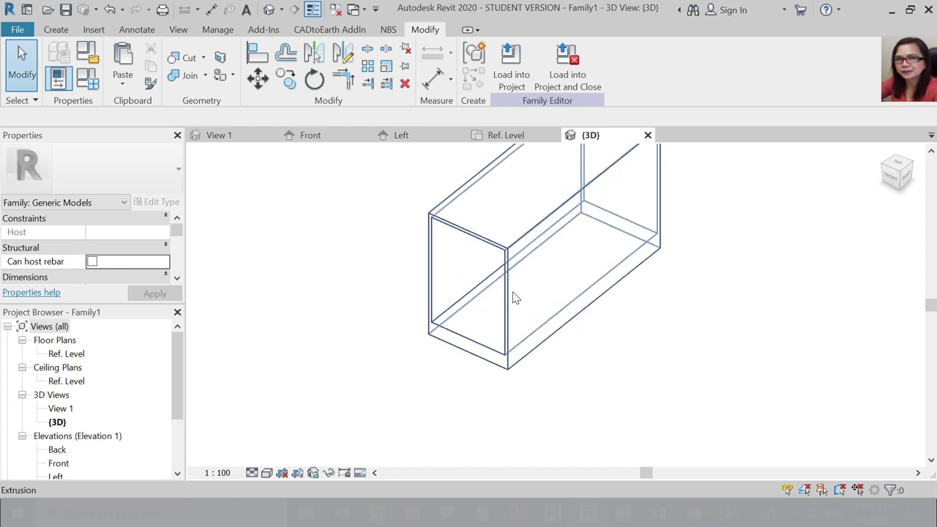
scroll(492, 335, "up", 3)
scroll(451, 373, "down", 3)
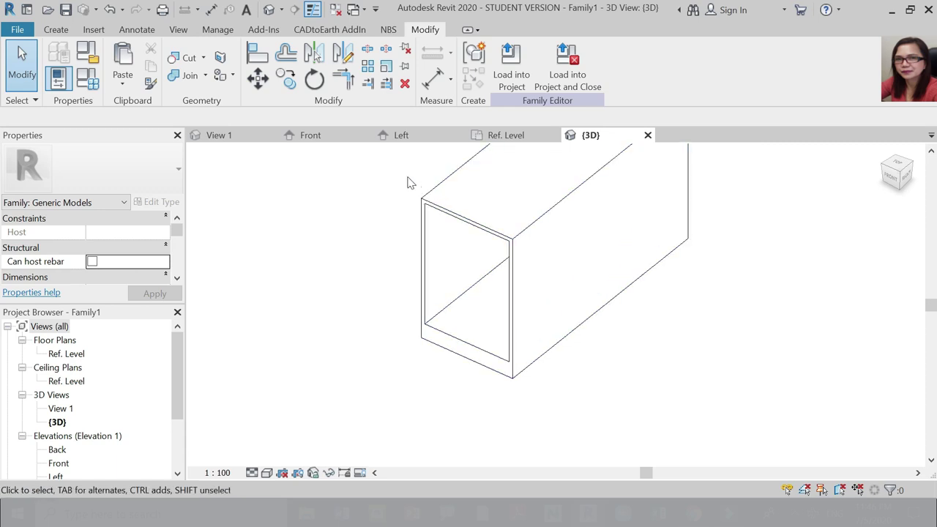
left_click(347, 139)
scroll(557, 256, "down", 4)
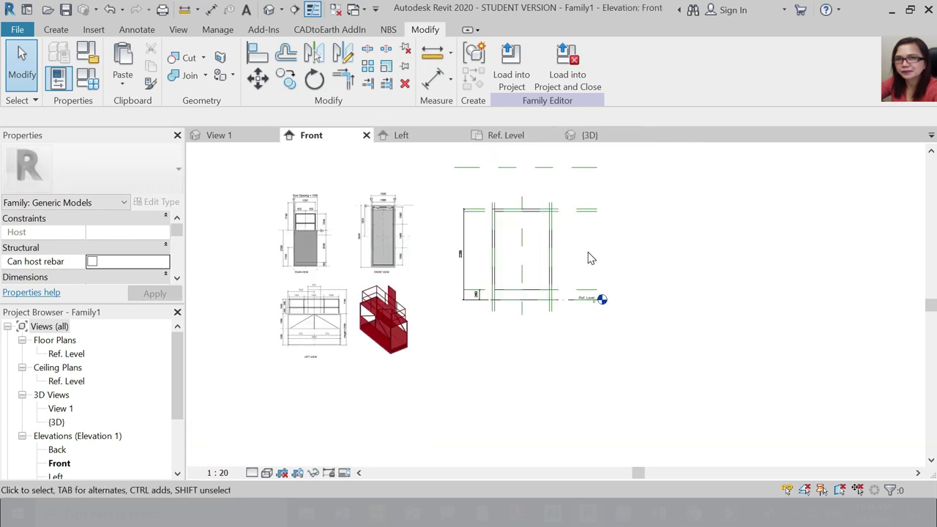
scroll(344, 329, "up", 3)
scroll(371, 352, "up", 2)
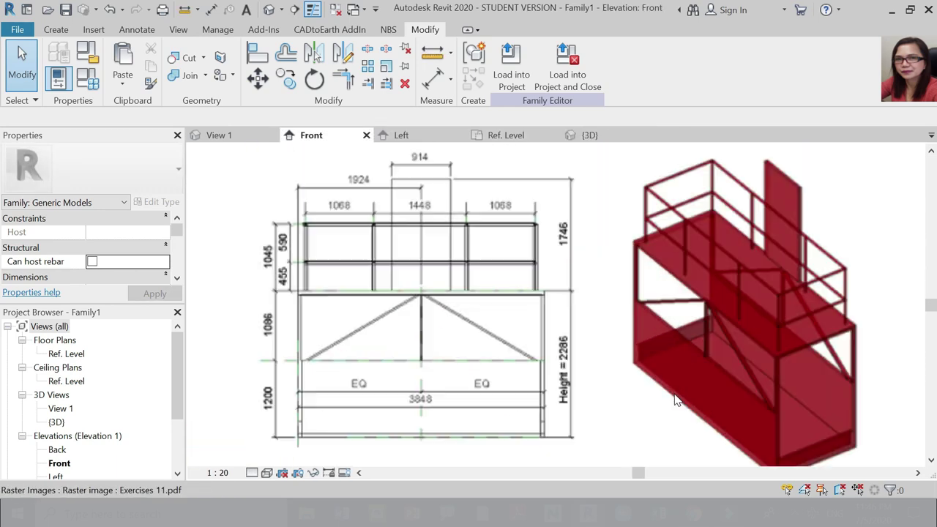
scroll(406, 308, "down", 1)
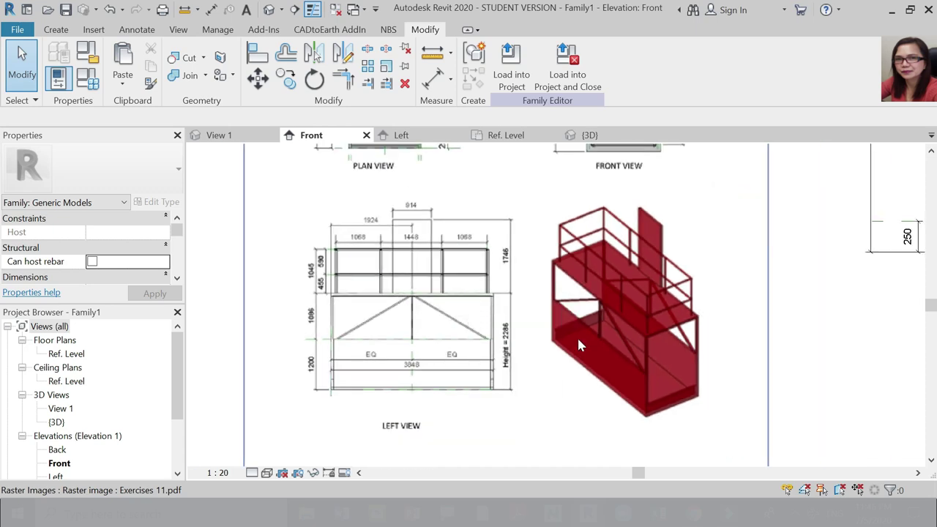
Cut the exercise drawing image from the Front elevation and paste it beside the car in the Left elevation.
scroll(710, 410, "up", 2)
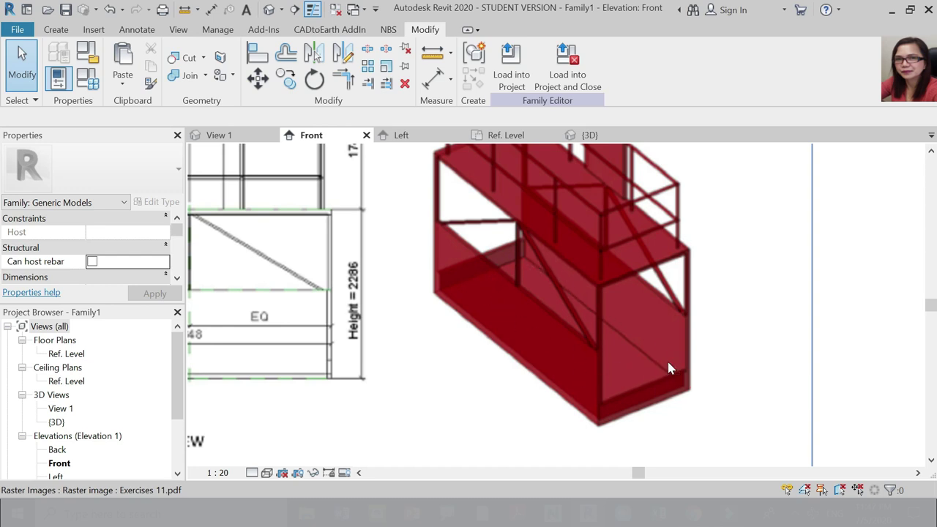
scroll(535, 339, "down", 3)
scroll(575, 366, "down", 1)
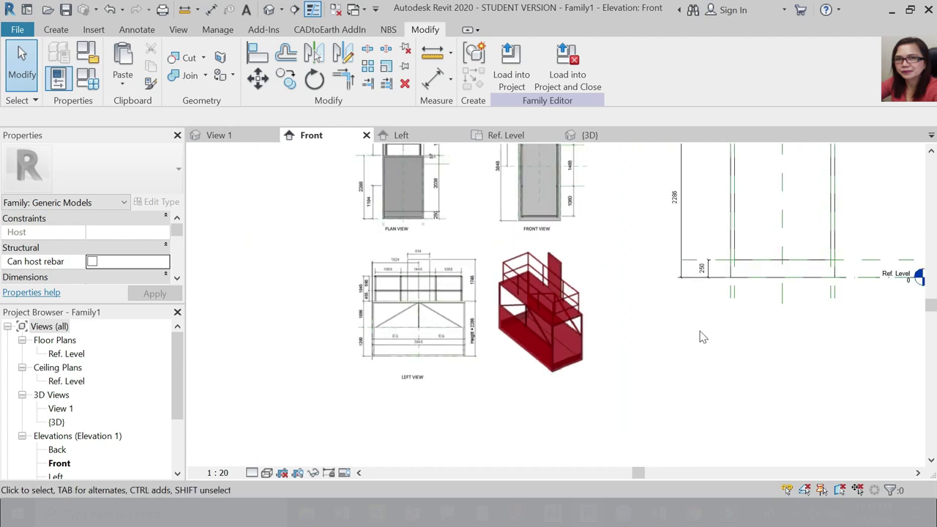
scroll(699, 363, "down", 2)
scroll(545, 337, "up", 3)
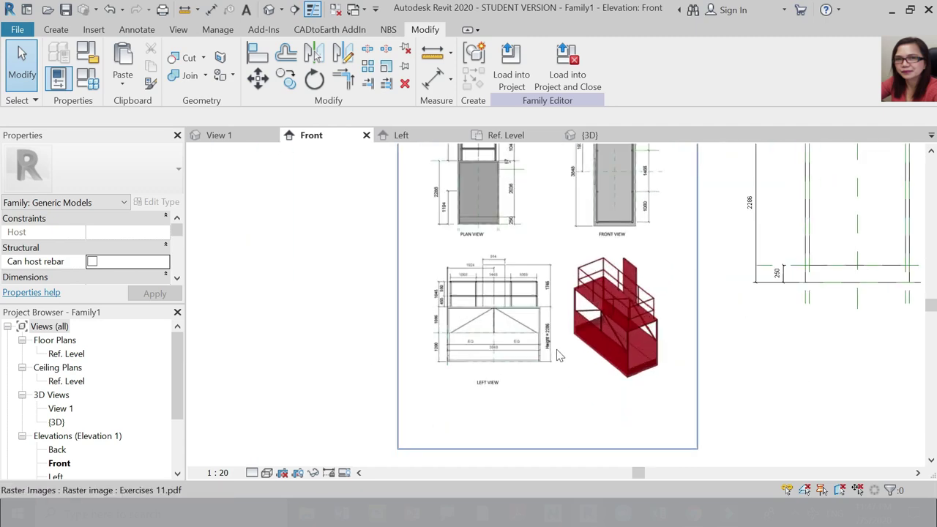
scroll(467, 304, "down", 2)
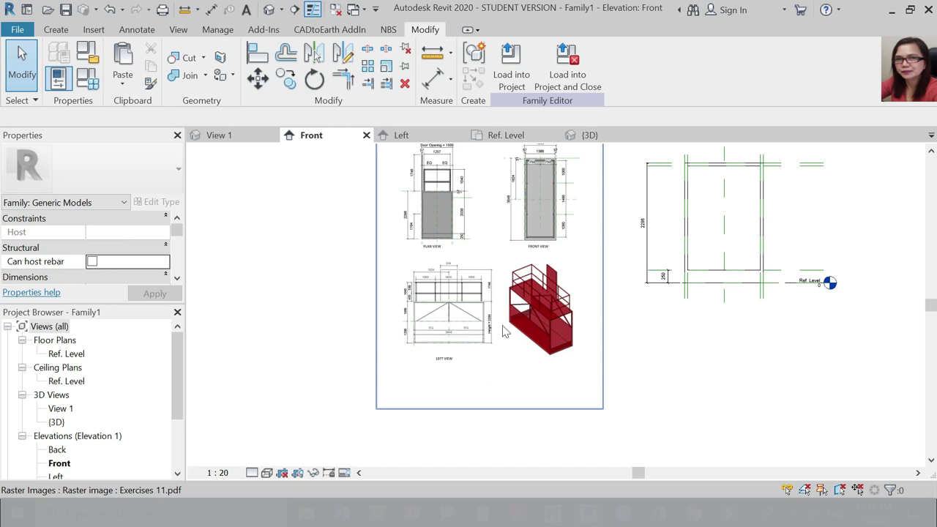
left_click(503, 331)
left_click(151, 49)
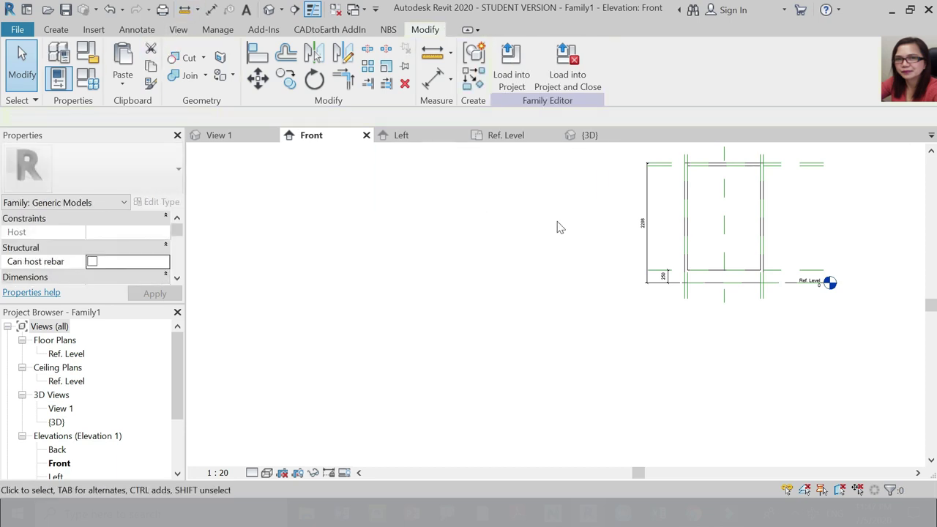
left_click(419, 136)
scroll(493, 224, "down", 3)
left_click(123, 69)
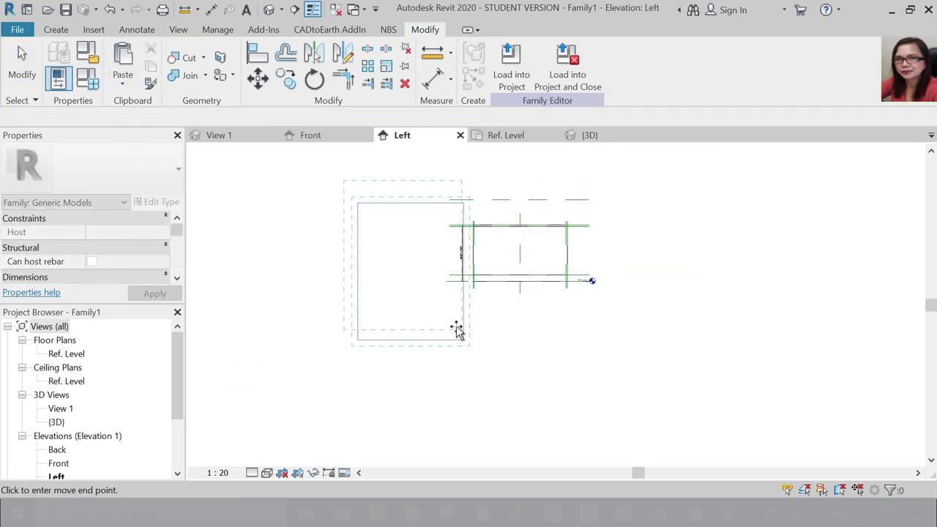
left_click(359, 343)
left_click(504, 270)
Copy the lower horizontal reference plane in the Left elevation 950 mm upward.
scroll(220, 301, "up", 3)
scroll(600, 282, "down", 4)
scroll(765, 281, "up", 2)
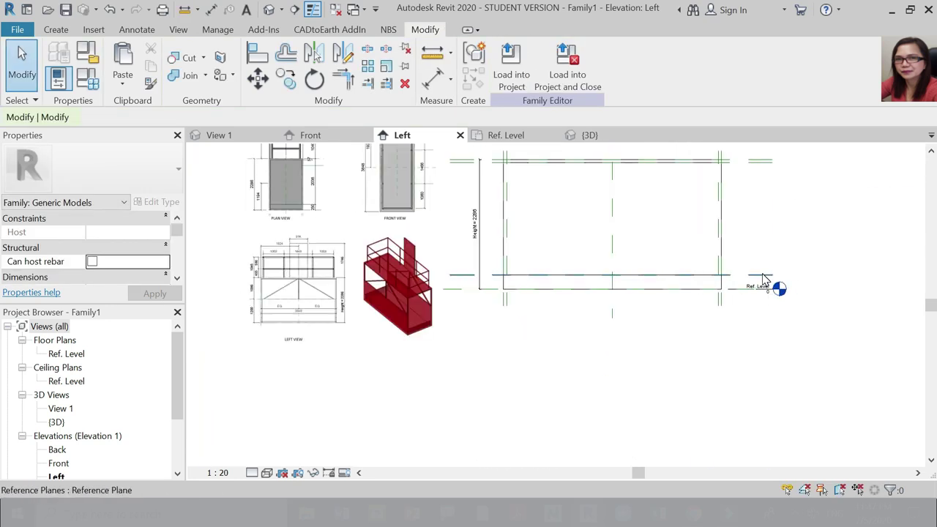
left_click(765, 276)
left_click(286, 81)
left_click(772, 276)
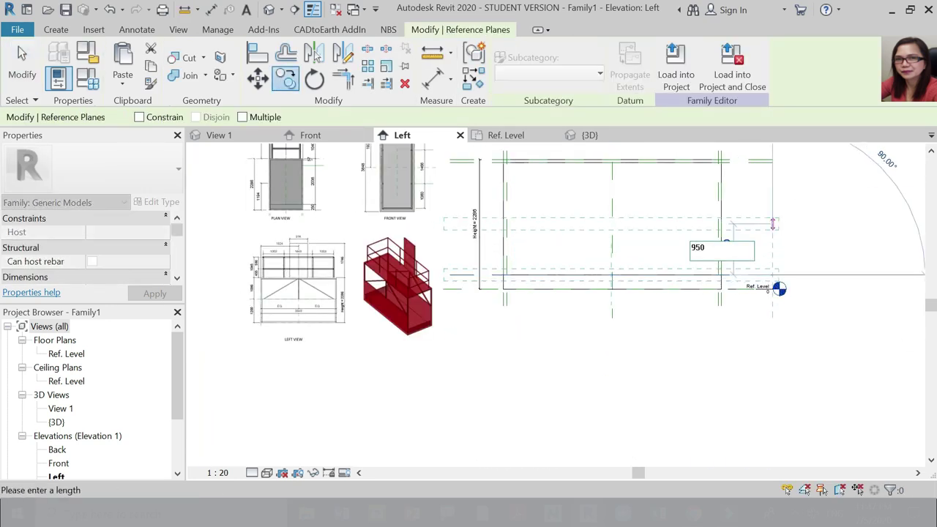
key("Return")
key("Escape")
Dimension the height from the Ref. Level to the copied mid-height reference plane.
key("d")
key("i")
left_click(475, 288)
left_click(476, 223)
left_click(492, 249)
key("Escape")
Draw a diagonal reference line from the left inner frame plane at mid-height up to the centre plane at the inner top edge.
scroll(524, 229, "up", 2)
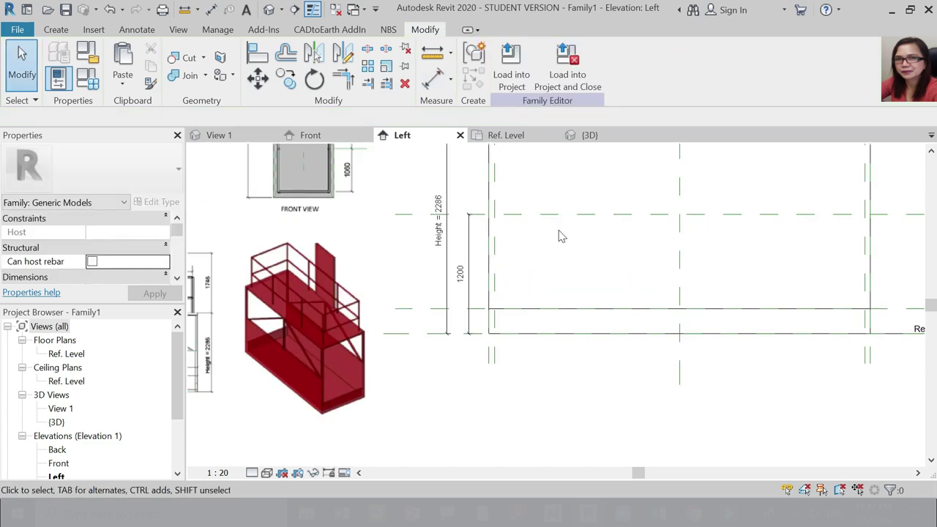
scroll(561, 236, "down", 2)
scroll(351, 320, "up", 4)
scroll(653, 276, "down", 4)
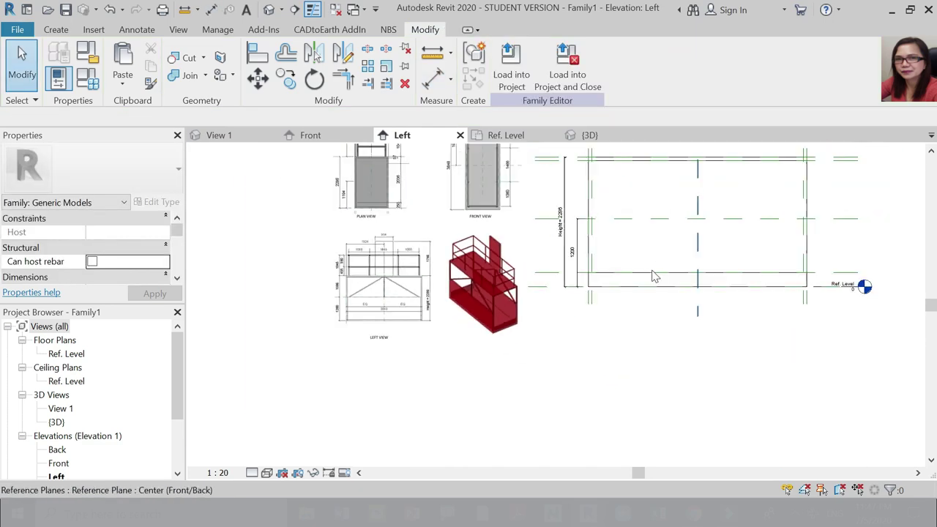
scroll(653, 276, "up", 1)
left_click(59, 30)
left_click(659, 68)
left_click(519, 282)
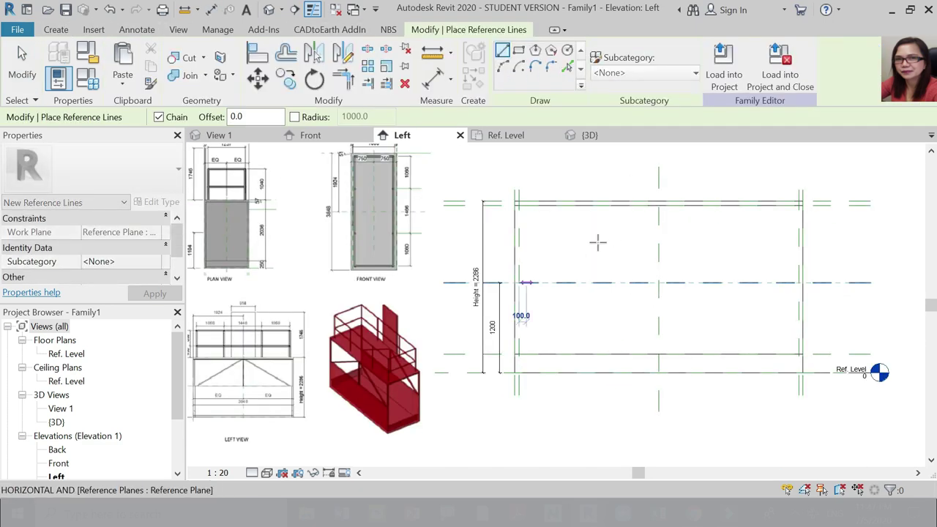
scroll(663, 211, "up", 4)
left_click(636, 173)
key("Escape")
key("Escape")
Copy a horizontal top reference plane downward to add one 57 mm below the inner top plane.
scroll(583, 216, "down", 5)
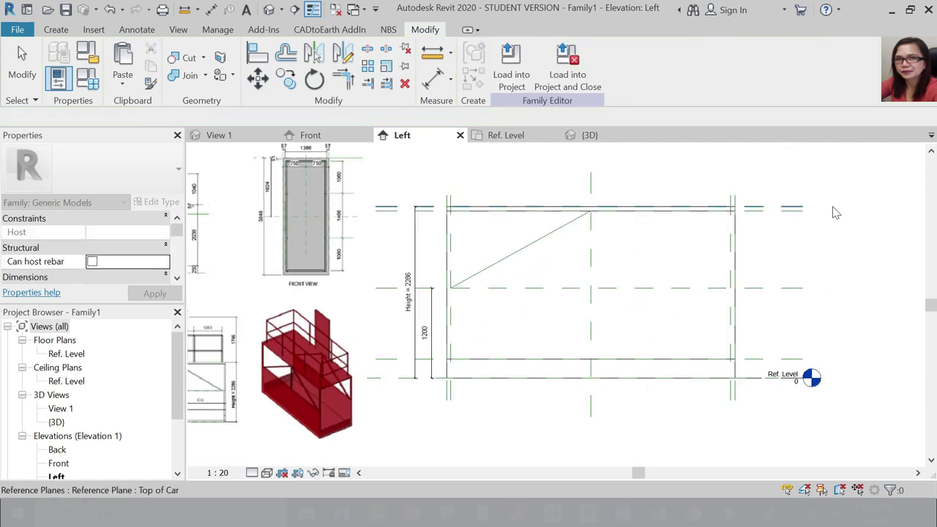
left_click(832, 210)
left_click(285, 79)
scroll(821, 233, "up", 3)
left_click(784, 155)
left_click(784, 166)
Move the upper end of the diagonal reference line down to the new top plane at the centre line.
scroll(807, 199, "down", 3)
scroll(472, 155, "up", 5)
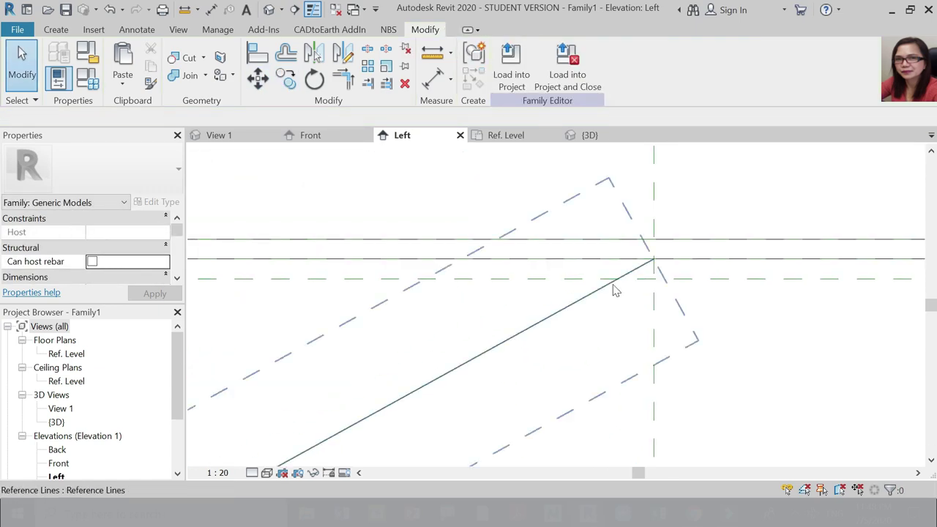
left_click(615, 284)
left_click_drag(654, 259, 654, 279)
key("Escape")
Copy the 1200 mm high reference plane upward by the frame thickness.
scroll(667, 207, "down", 3)
scroll(404, 370, "up", 2)
left_click(401, 370)
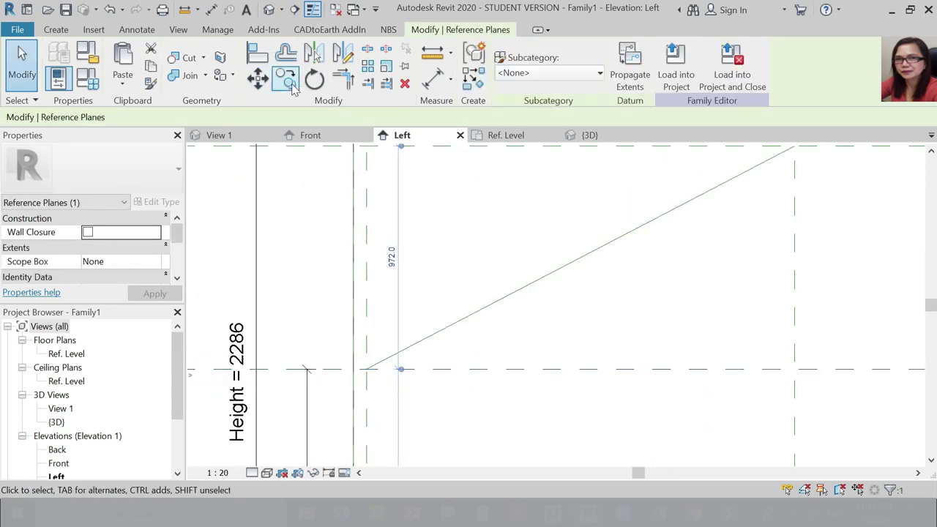
left_click(286, 78)
left_click(366, 369)
left_click(366, 355)
key("Escape")
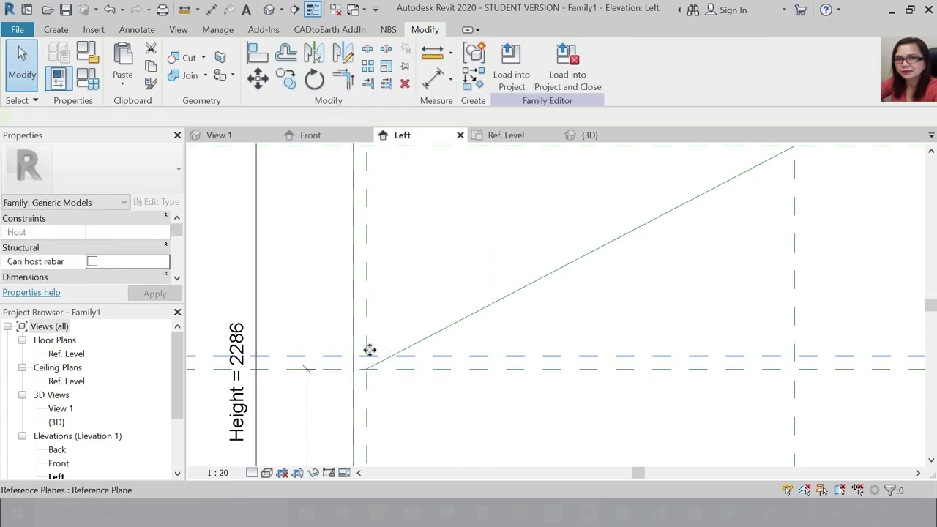
Move the lower end of the diagonal reference line up to the copied mid-height plane.
left_click(374, 364)
left_click_drag(366, 369, 366, 355)
key("Escape")
Start a Void Extrusion and sketch the closed upper-left opening along the diagonal, centre plane, inner top edge and left inner frame plane.
scroll(382, 346, "down", 3)
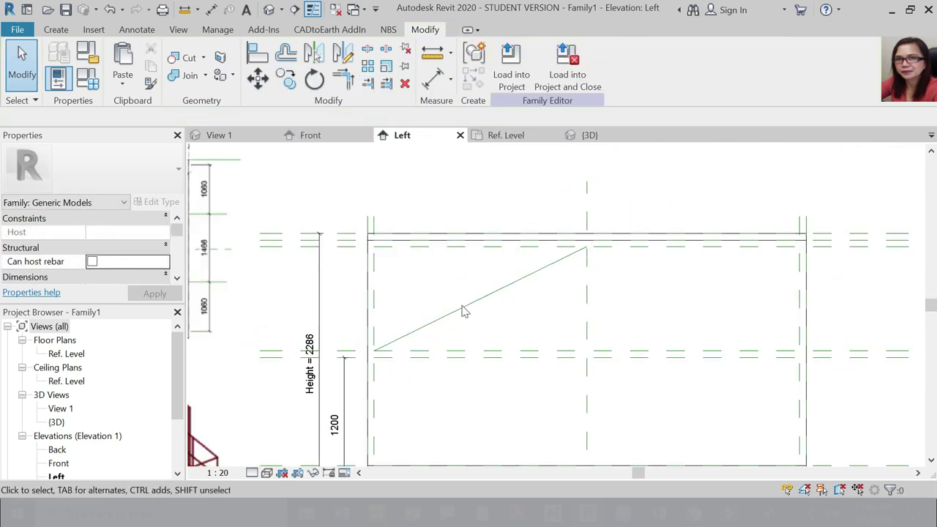
scroll(600, 297, "down", 4)
scroll(432, 370, "up", 5)
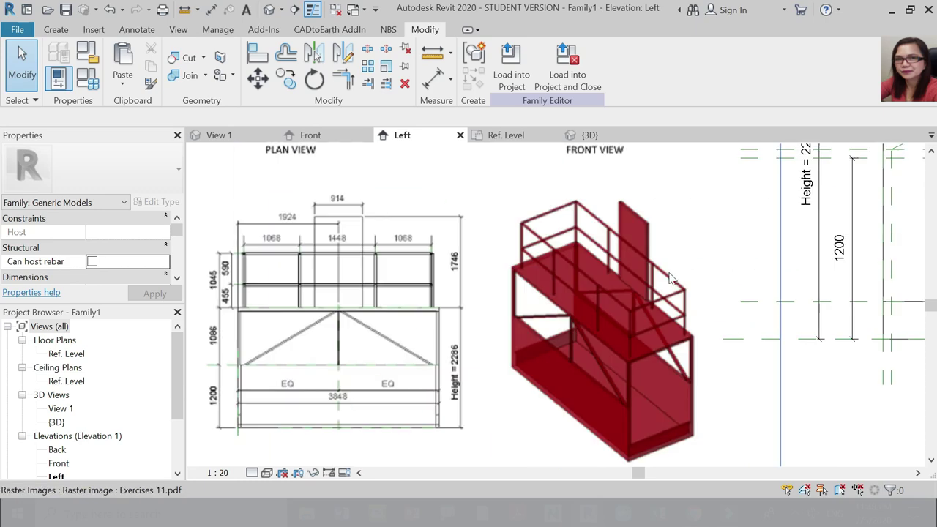
scroll(671, 278, "down", 5)
scroll(820, 213, "up", 6)
left_click(56, 29)
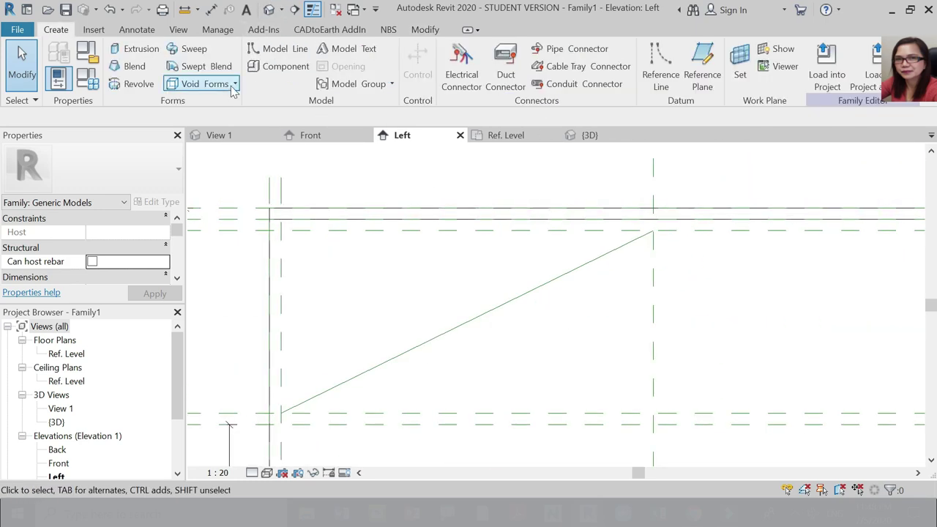
left_click(235, 84)
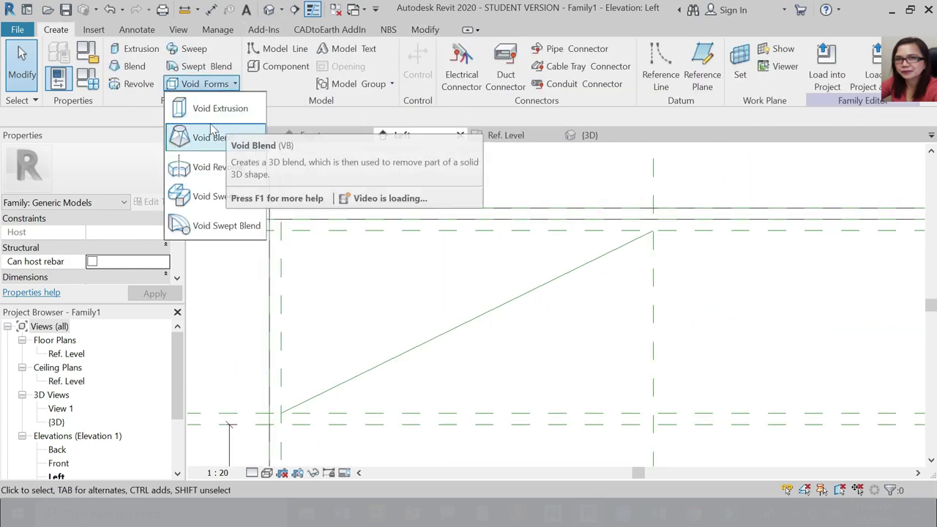
left_click(220, 108)
left_click(281, 412)
left_click(653, 231)
left_click(653, 217)
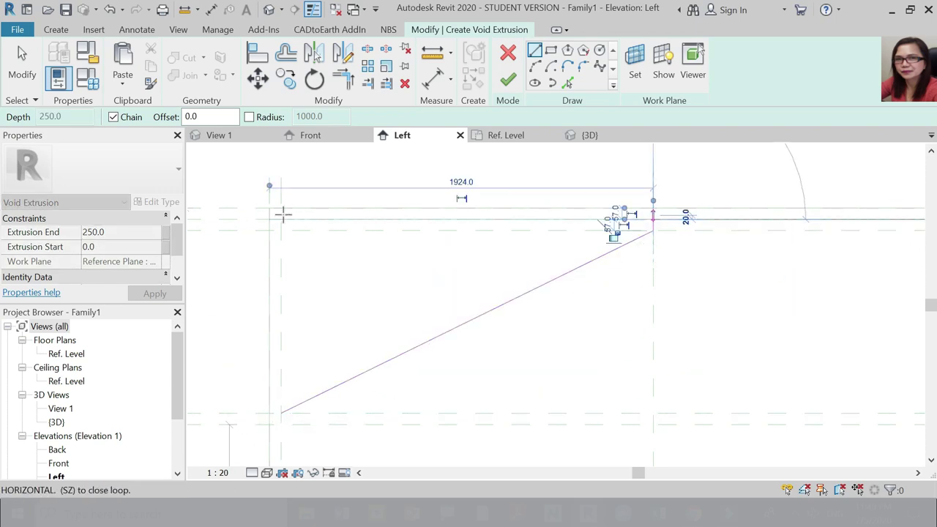
left_click(282, 217)
left_click(281, 412)
scroll(560, 263, "down", 3)
key("Escape")
Copy the sloped sketch line of the void to just below the original for the brace's lower edge.
scroll(295, 400, "up", 2)
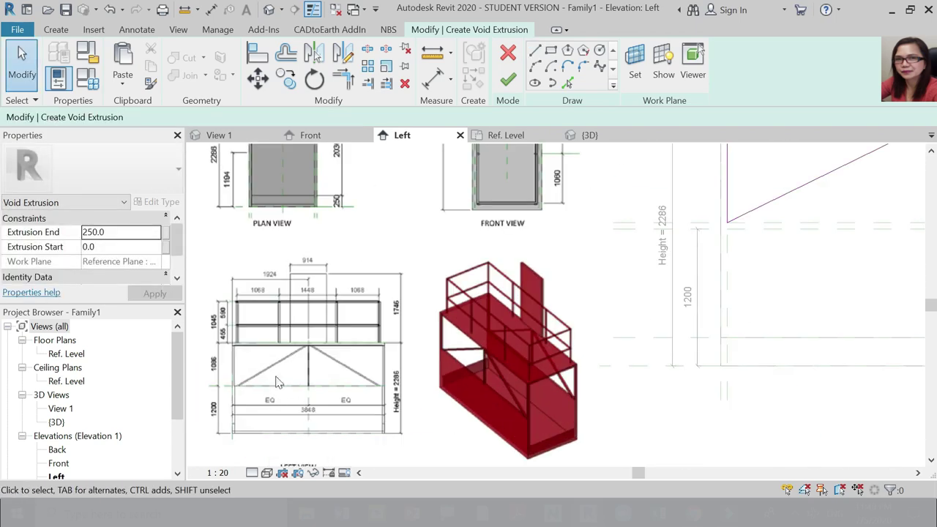
scroll(281, 373, "down", 1)
scroll(712, 207, "up", 2)
left_click(556, 279)
left_click(288, 81)
scroll(503, 321, "up", 2)
left_click(435, 318)
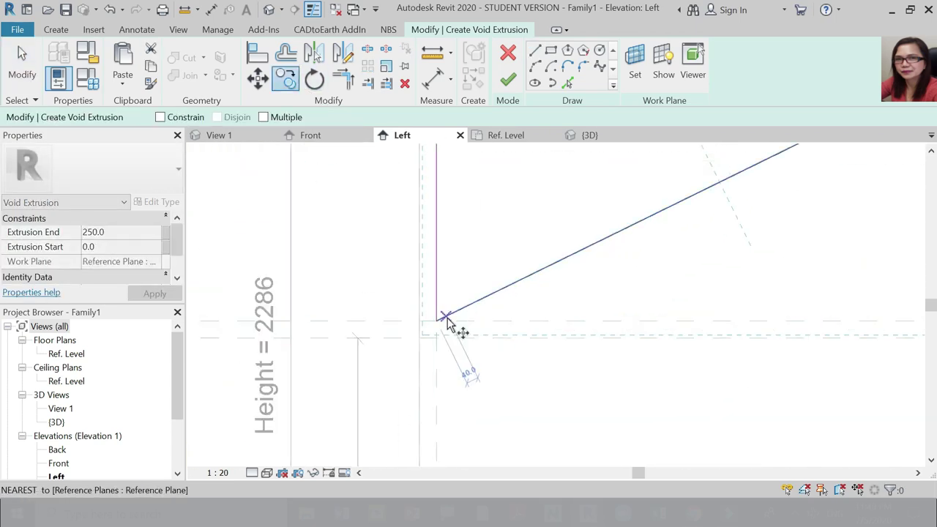
scroll(458, 332, "up", 3)
left_click(398, 331)
Move the copied sloped line so its lower end meets the 1200 mm plane at the left inner frame plane.
scroll(418, 361, "down", 3)
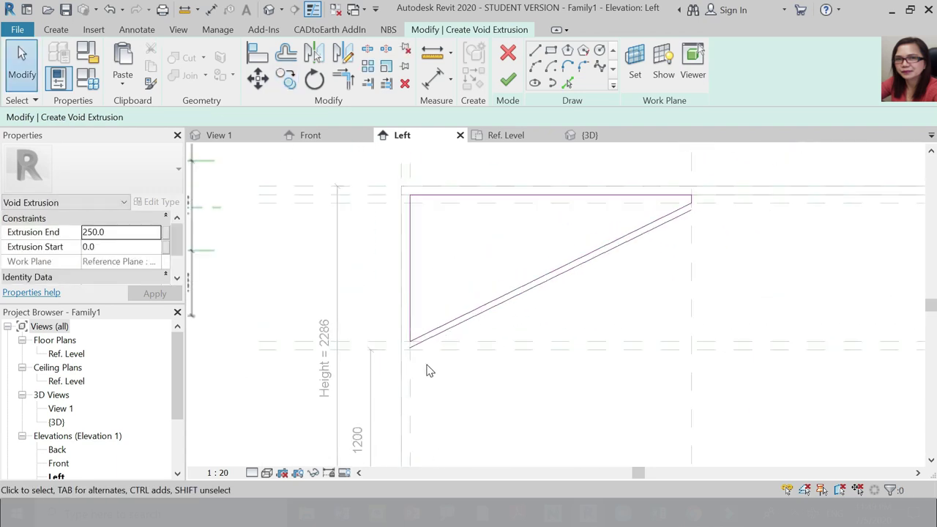
scroll(418, 357, "up", 4)
left_click(379, 272)
key("m")
key("v")
left_click(372, 275)
left_click(370, 294)
scroll(362, 338, "down", 6)
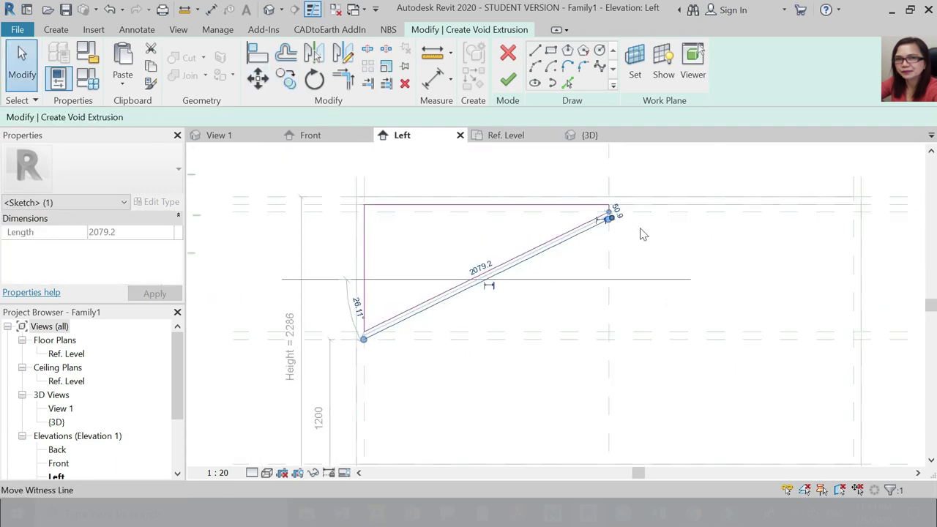
left_click(643, 242)
Close the lower triangular loop with lines along the centre plane and the 1200 mm plane, and finish the void extrusion.
scroll(648, 257, "up", 1)
left_click(535, 49)
left_click(588, 194)
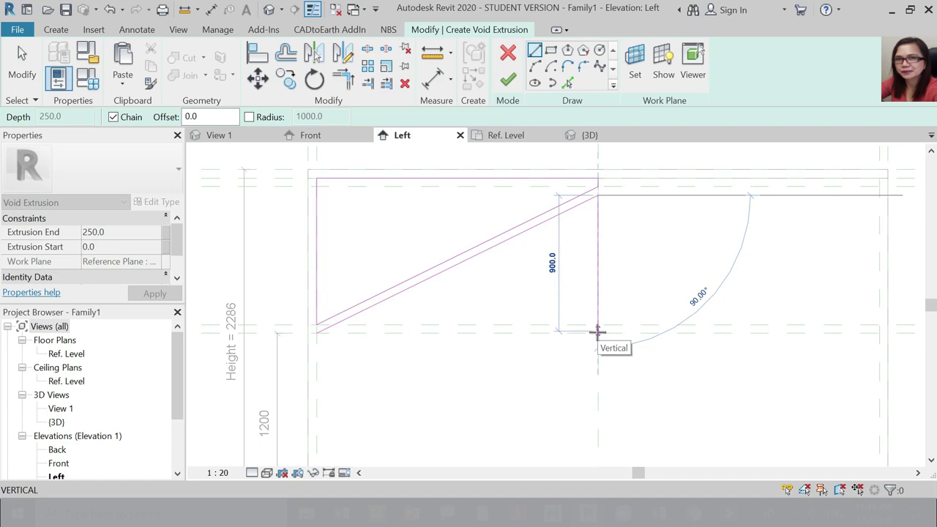
left_click(598, 333)
left_click(323, 330)
key("Escape")
key("Escape")
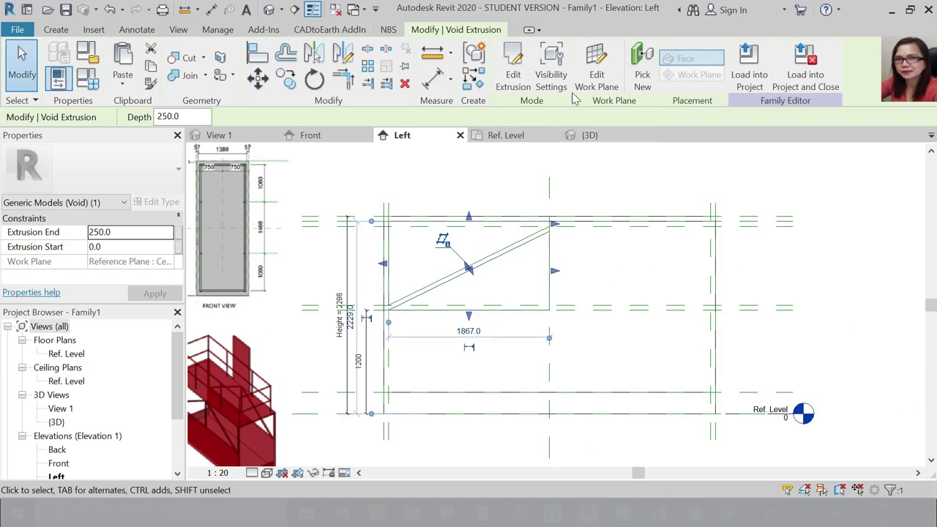
Align the void extrusion's end face with the car's outer side face in the front-facing 3D view.
left_click(589, 135)
scroll(537, 259, "up", 2)
middle_click_drag(446, 420, 607, 299, "shift")
key("a")
key("l")
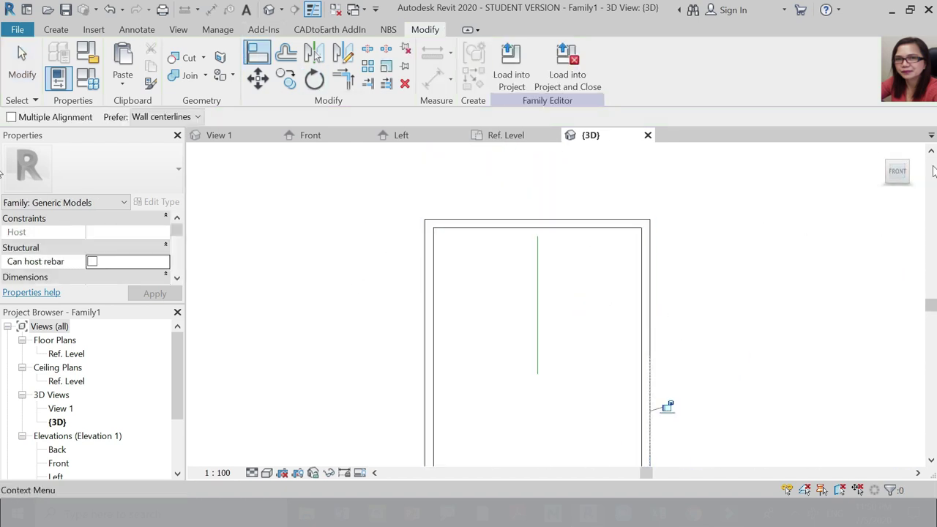
left_click(910, 160)
left_click(890, 177)
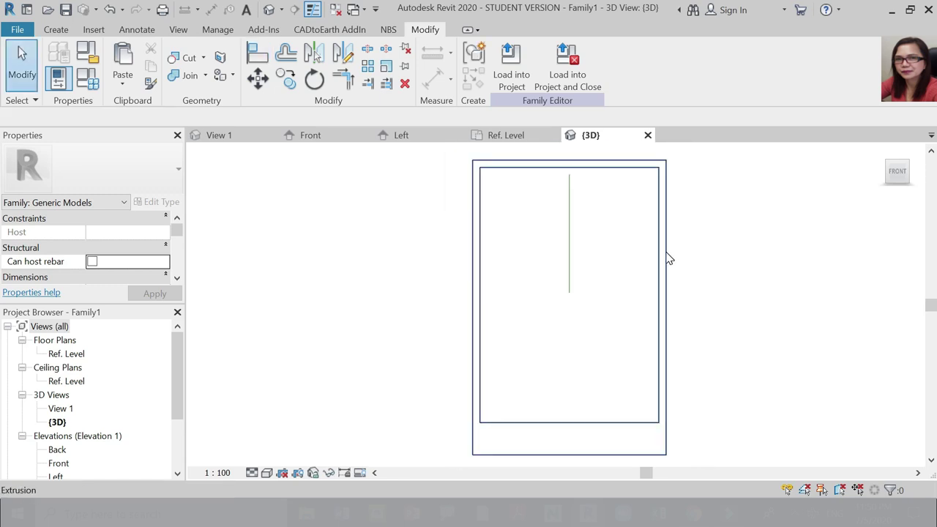
Extend the void's start to about -1004 mm, past the car's opposite side, and display the 3D view in wireframe.
left_click(673, 262)
middle_click_drag(738, 321, 757, 343, "shift")
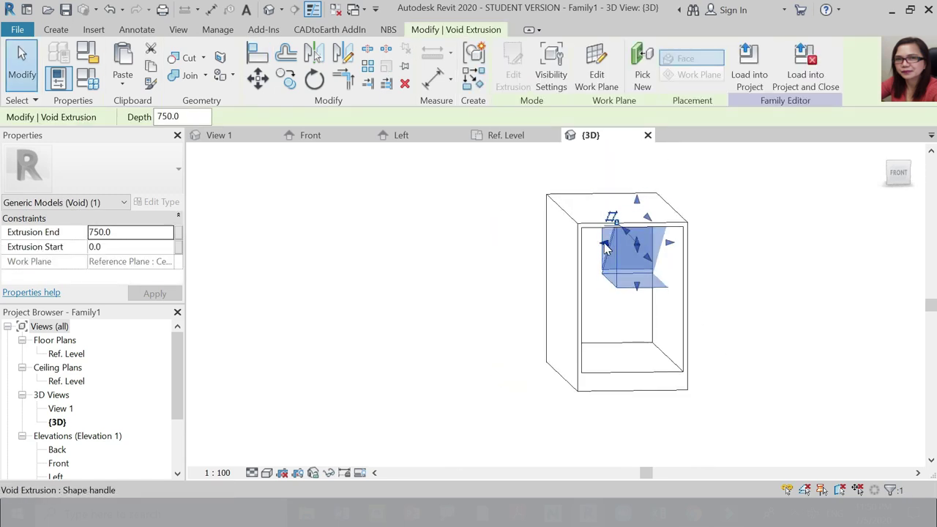
left_click_drag(605, 244, 531, 242)
middle_click_drag(742, 324, 768, 351, "shift")
left_click(268, 472)
left_click(291, 379)
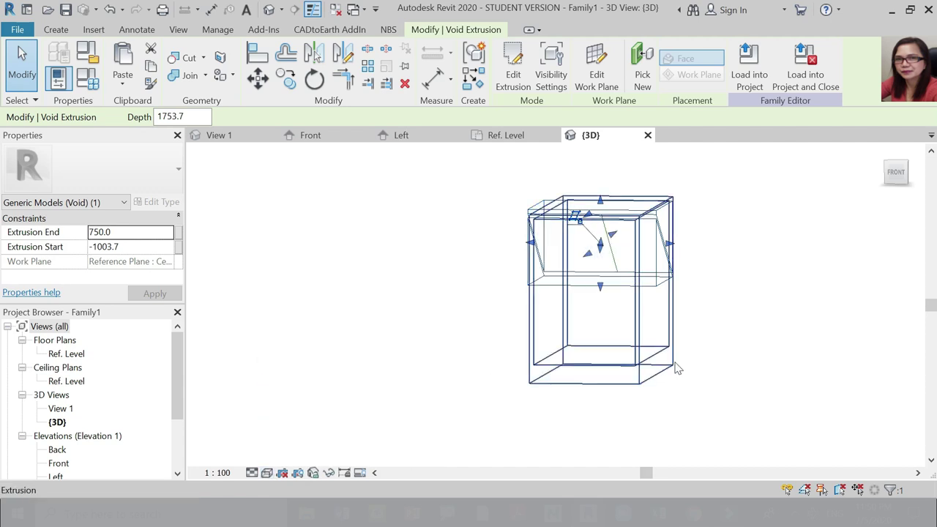
Examine the void cuts through both side walls in the 3D view and the Front elevation.
middle_click_drag(553, 415, 525, 446, "shift")
scroll(637, 253, "up", 1)
left_click(892, 178)
left_click(529, 270)
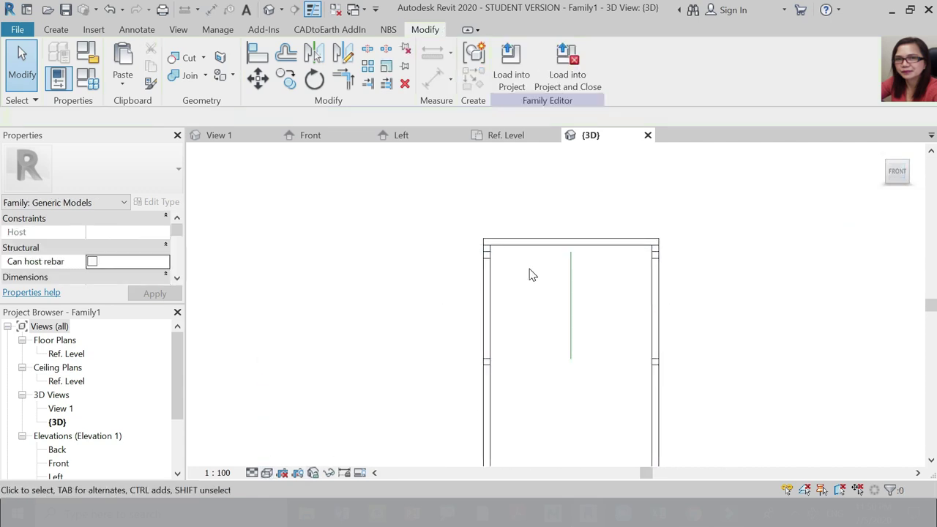
left_click(311, 134)
scroll(593, 248, "up", 3)
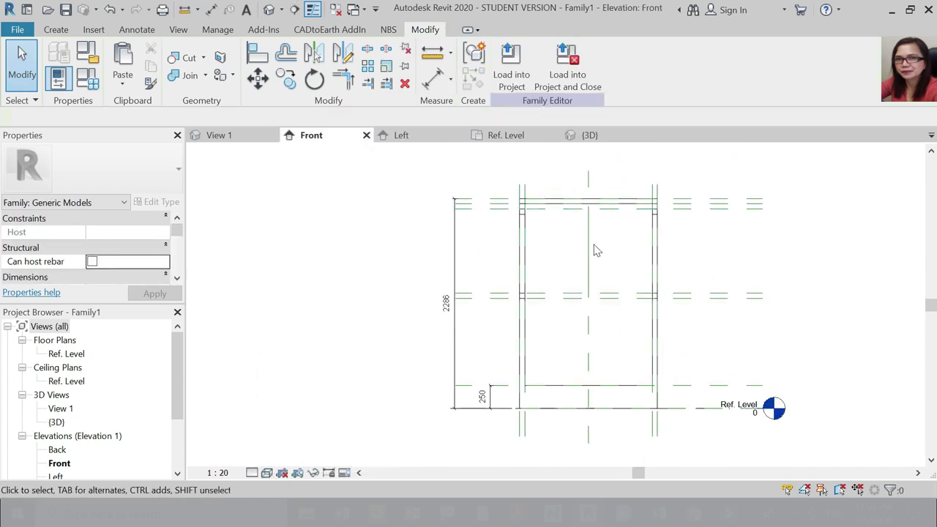
left_click(590, 135)
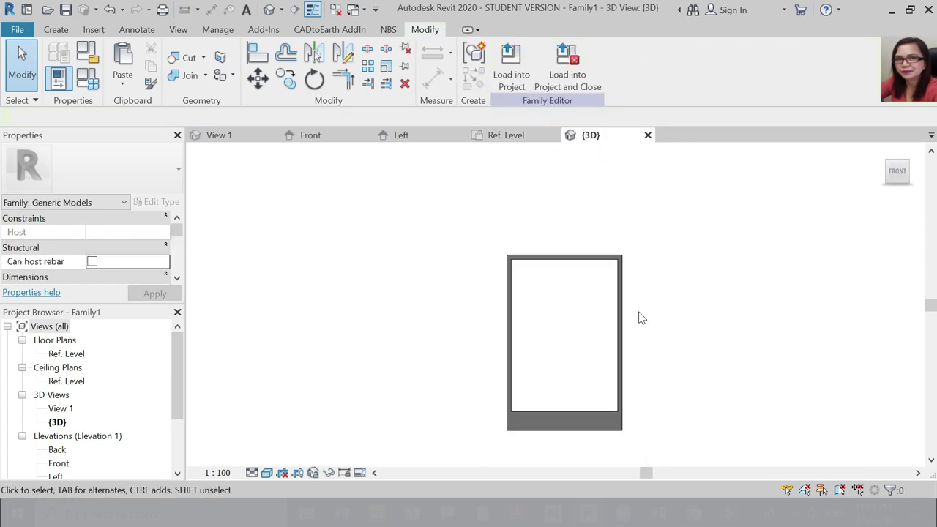
middle_click_drag(675, 360, 381, 400, "shift")
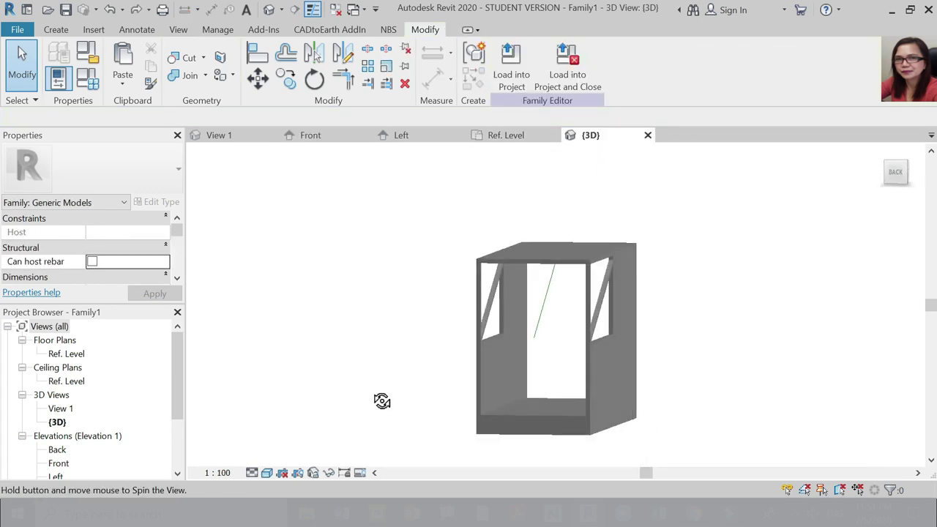
left_click(533, 336)
left_click(651, 345)
scroll(670, 350, "down", 2)
middle_click_drag(703, 378, 682, 313, "shift")
Mirror the void extrusion about the Center (Front/Back) plane in the Left elevation, unjoining the conflicting elements.
left_click(400, 135)
left_click(512, 245)
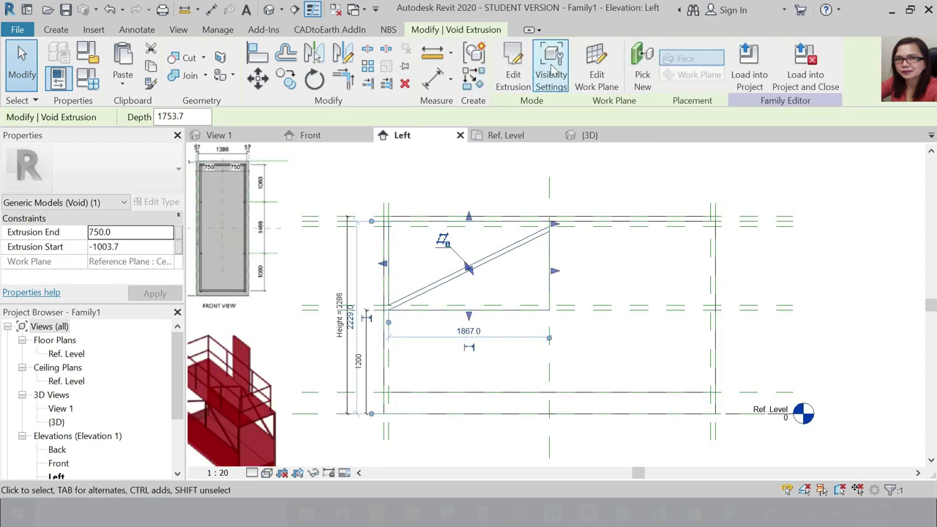
left_click(313, 53)
left_click(548, 195)
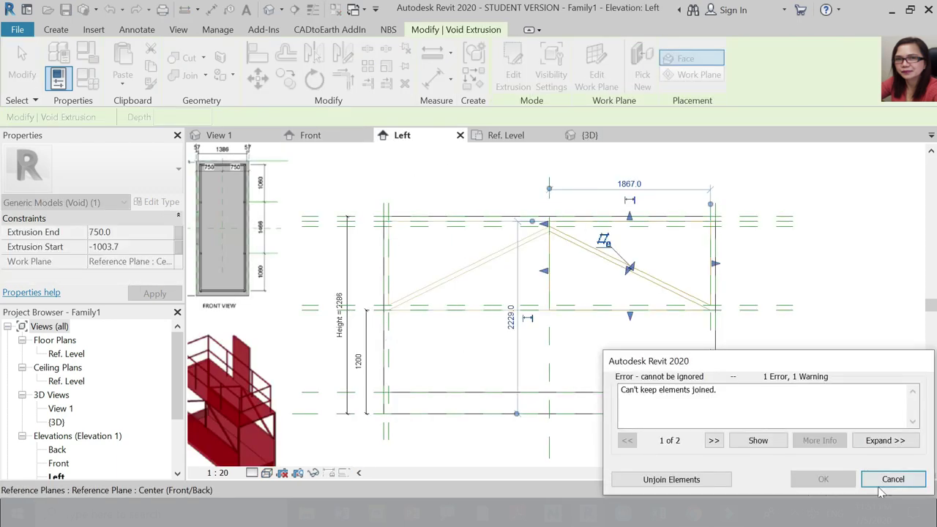
left_click(701, 483)
key("Escape")
scroll(588, 247, "up", 2)
scroll(491, 230, "down", 2)
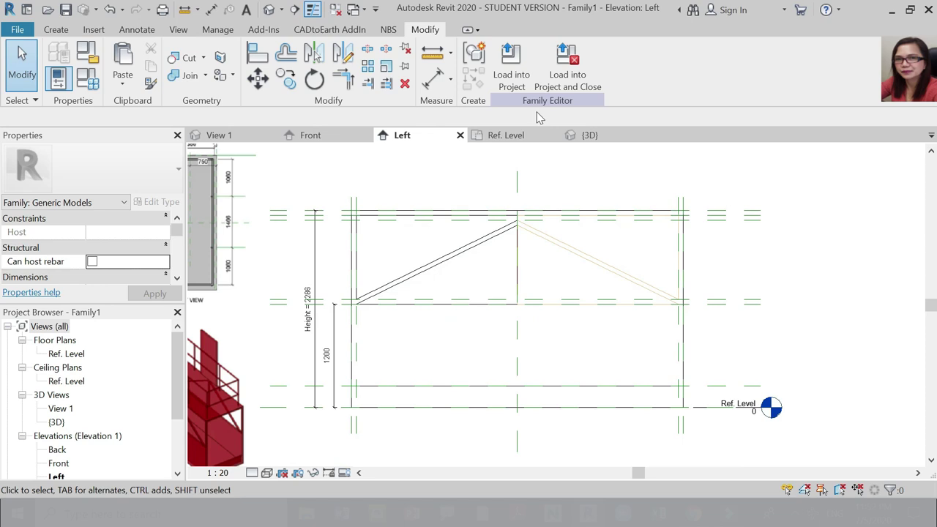
Pull the mirrored void's start face to -750, flush with the car's outer side, in the front 3D view.
left_click(269, 10)
middle_click_drag(464, 342, 688, 384, "shift")
left_click(649, 296)
scroll(659, 291, "up", 2)
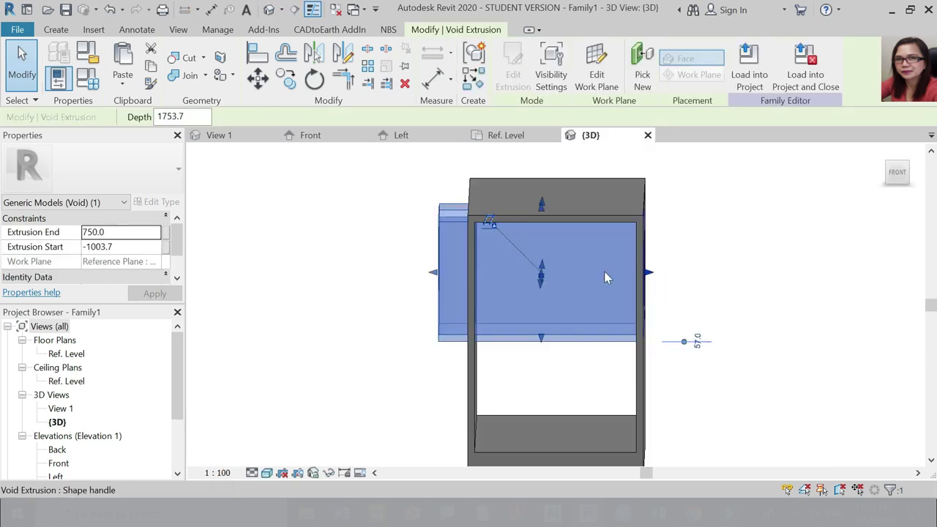
left_click_drag(606, 276, 727, 344)
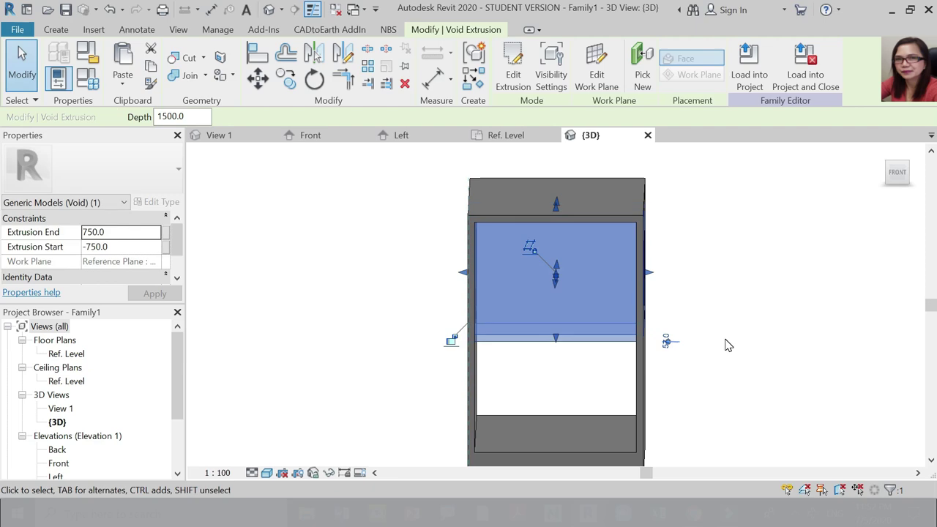
left_click(750, 311)
Try to cut the car with the mirrored void using Cut Geometry, unjoining the conflicting elements.
middle_click_drag(750, 311, 842, 380, "shift")
left_click(513, 421)
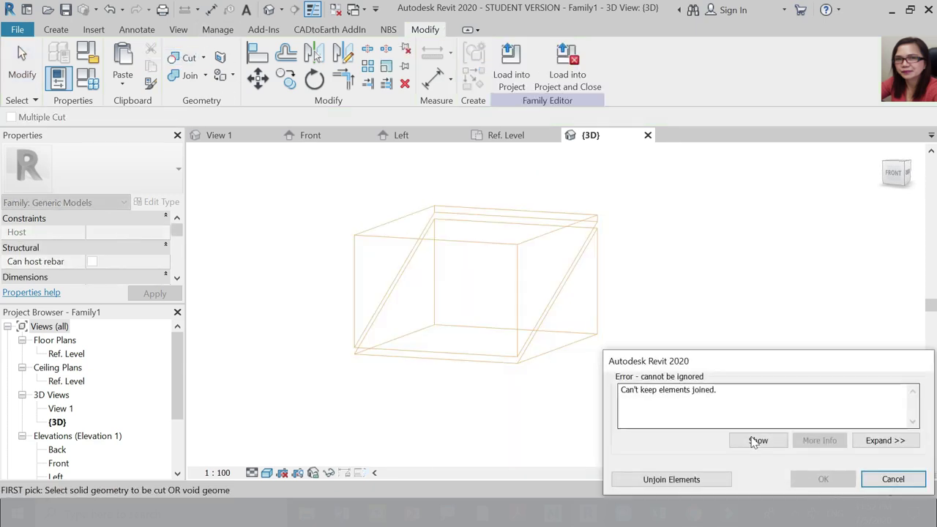
left_click(664, 476)
scroll(544, 344, "down", 3)
scroll(549, 308, "up", 2)
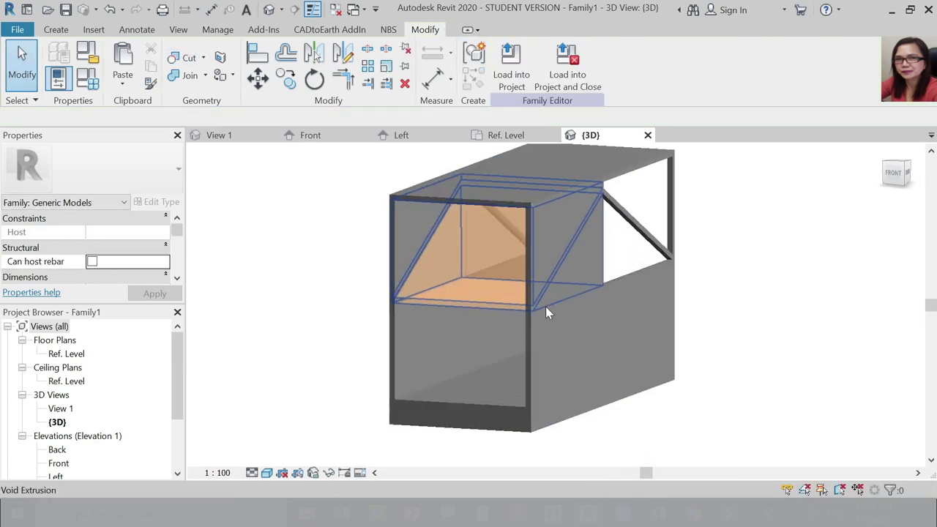
Stretch the mirrored void past the car's side wall and try cutting the car with it again.
left_click(545, 307)
left_click_drag(573, 249, 589, 251)
key("Escape")
scroll(547, 292, "down", 1)
middle_click_drag(546, 330, 622, 356, "shift")
left_click(552, 291)
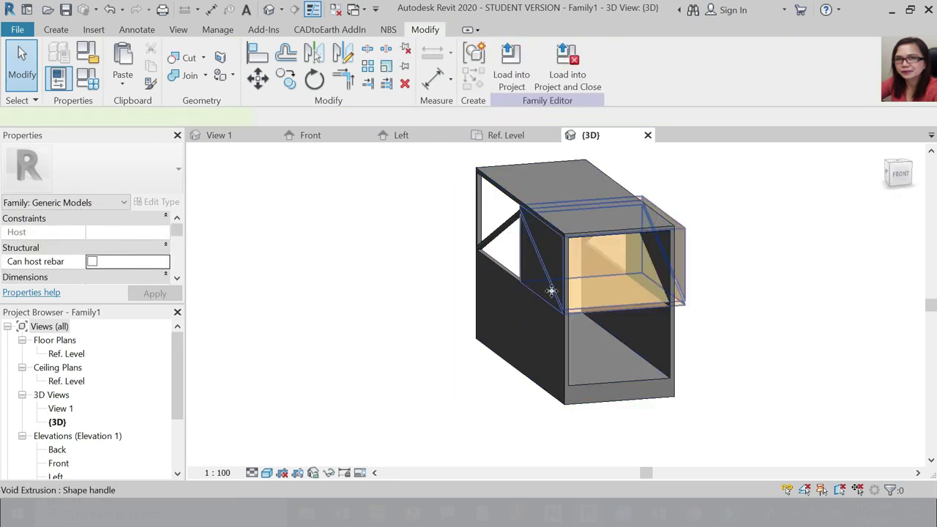
left_click(801, 363)
left_click(189, 58)
left_click(601, 308)
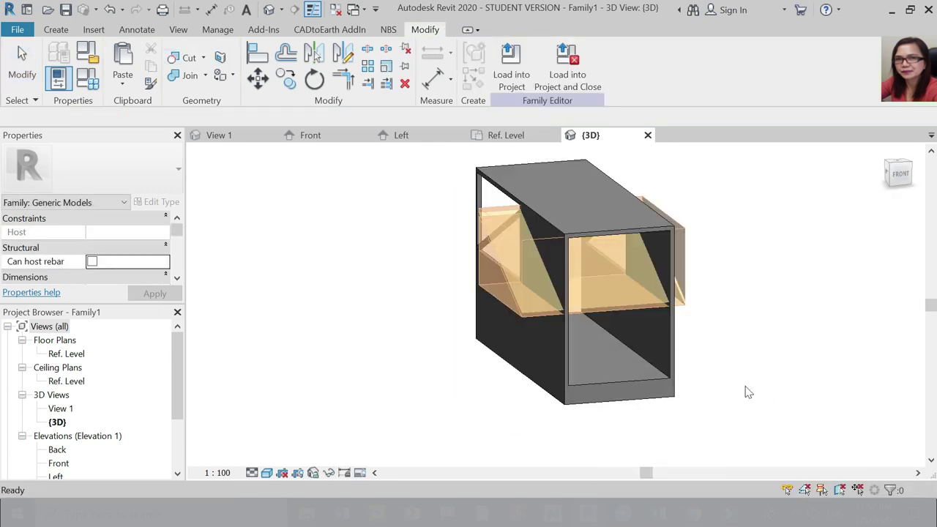
key("Escape")
left_click(789, 368)
Try to move the Center (Front/Back) reference plane about 40 mm sideways in the Left elevation, and cancel the change.
left_click(417, 135)
scroll(517, 220, "up", 8)
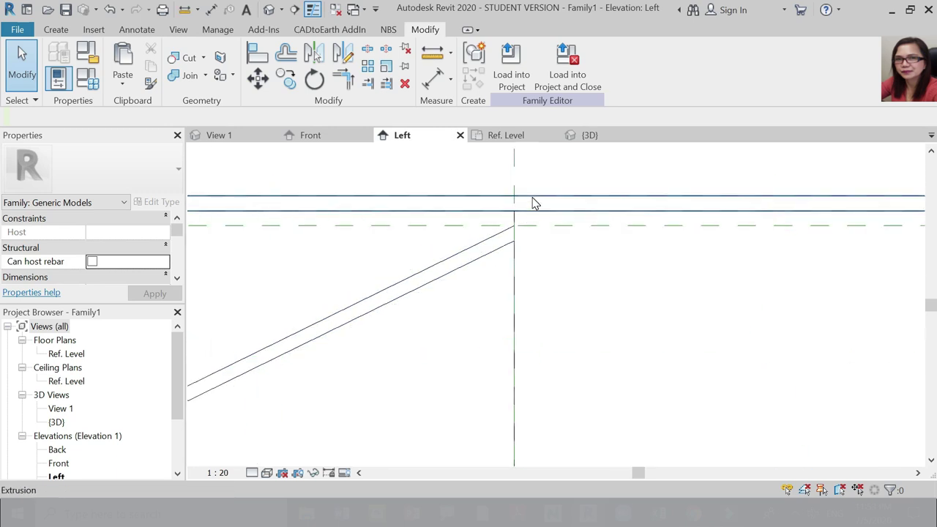
scroll(528, 249, "down", 10)
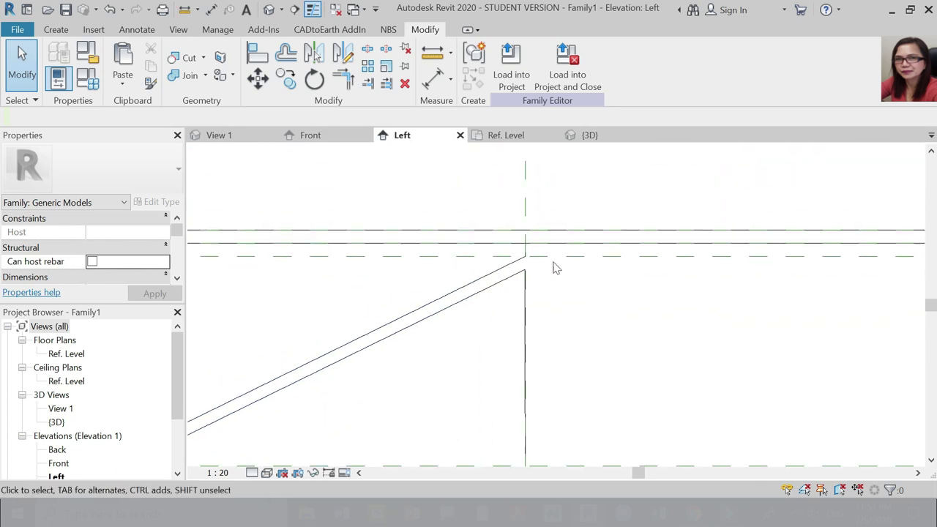
scroll(521, 254, "up", 2)
scroll(510, 256, "up", 7)
left_click(463, 293)
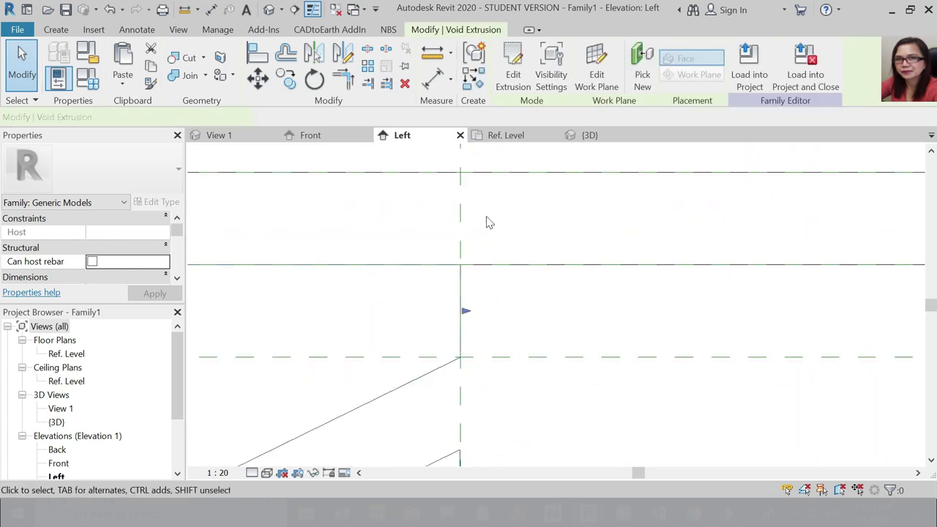
scroll(473, 317, "up", 4)
scroll(490, 288, "down", 8)
left_click(486, 284)
left_click(258, 78)
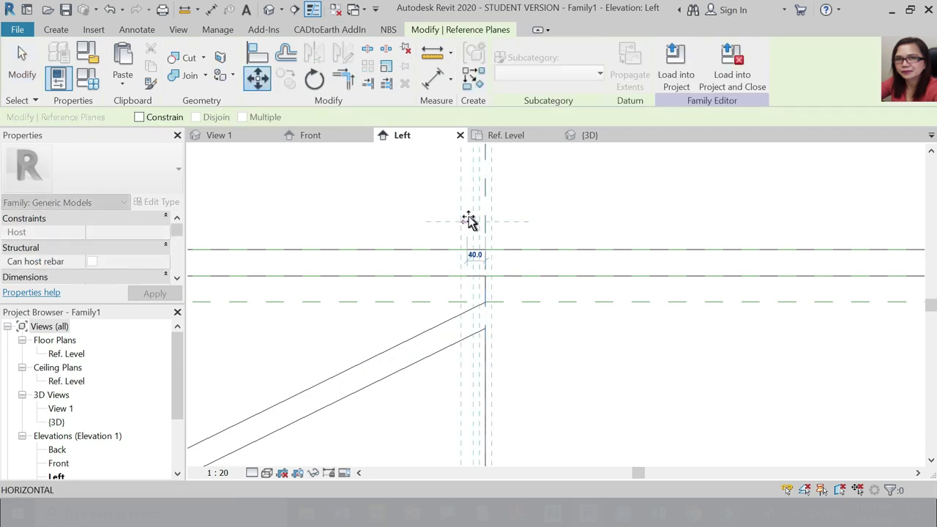
left_click(468, 220)
left_click(892, 478)
Pull the central vertical edges of the void's upper and lower triangles slightly back from the Center (Front/Back) plane.
left_click(467, 313)
left_click_drag(489, 289, 460, 271)
left_click(491, 303)
scroll(491, 298, "up", 4)
scroll(473, 183, "down", 3)
left_click(472, 341)
middle_click_drag(489, 447, 473, 248)
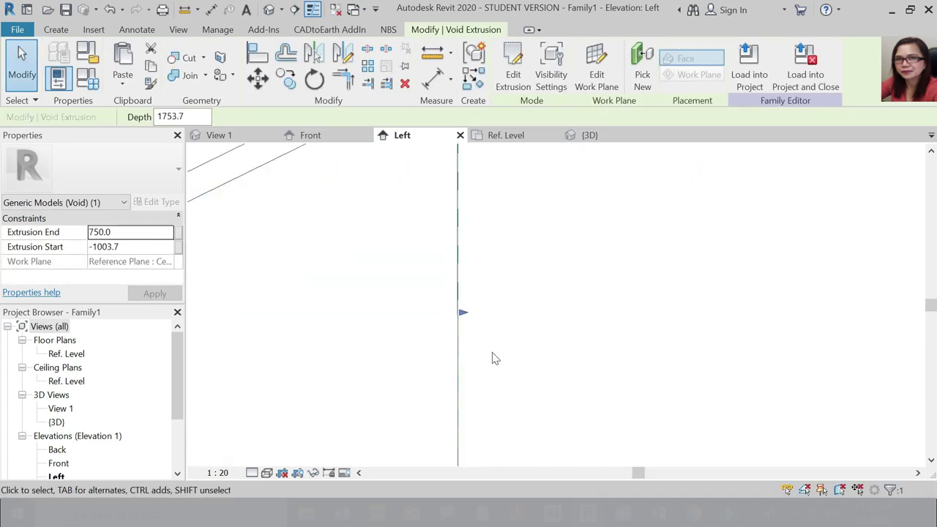
scroll(495, 310, "down", 3)
left_click_drag(487, 310, 479, 312)
left_click(554, 301)
Place a reference plane at an equal offset on each side of the Center (Front/Back) plane in the Left elevation.
scroll(554, 300, "down", 6)
scroll(360, 356, "up", 6)
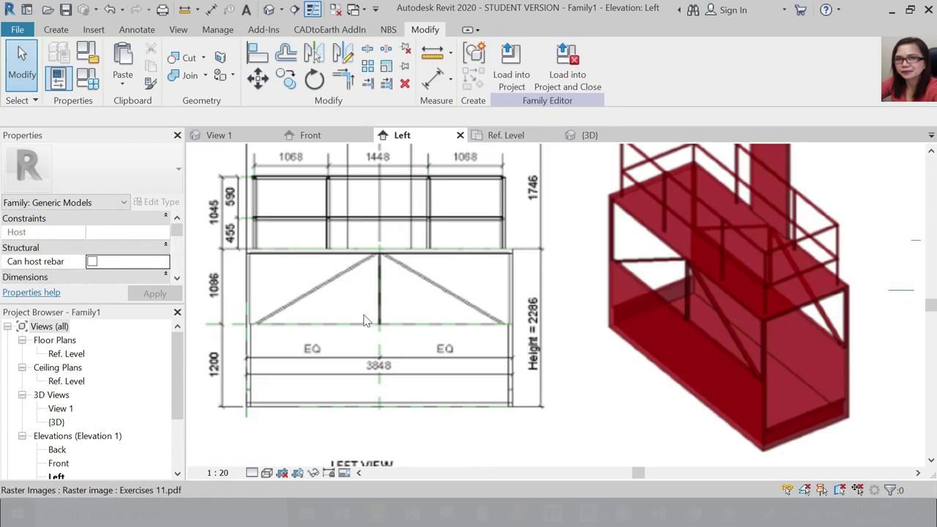
scroll(364, 319, "down", 5)
scroll(581, 239, "up", 5)
left_click(521, 280)
key("Escape")
middle_click_drag(504, 255, 490, 304)
left_click(506, 293)
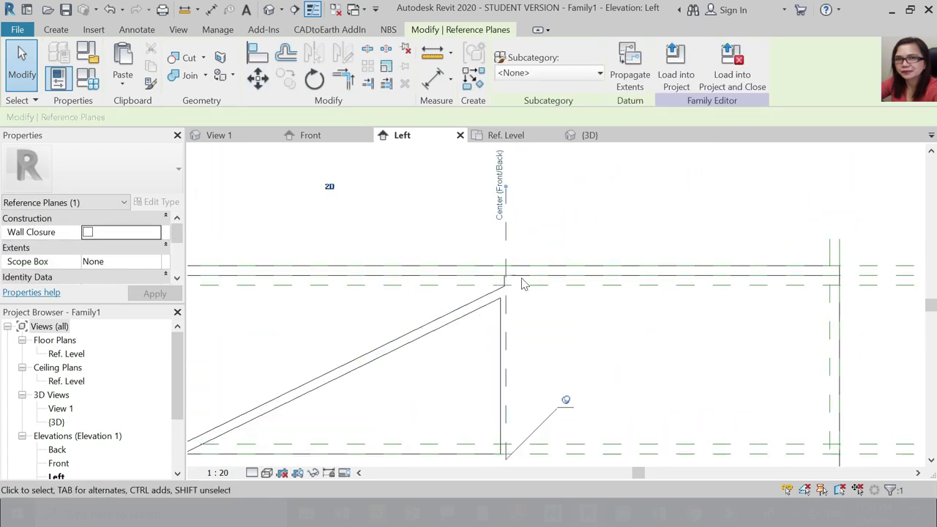
right_click(522, 284)
left_click(557, 128)
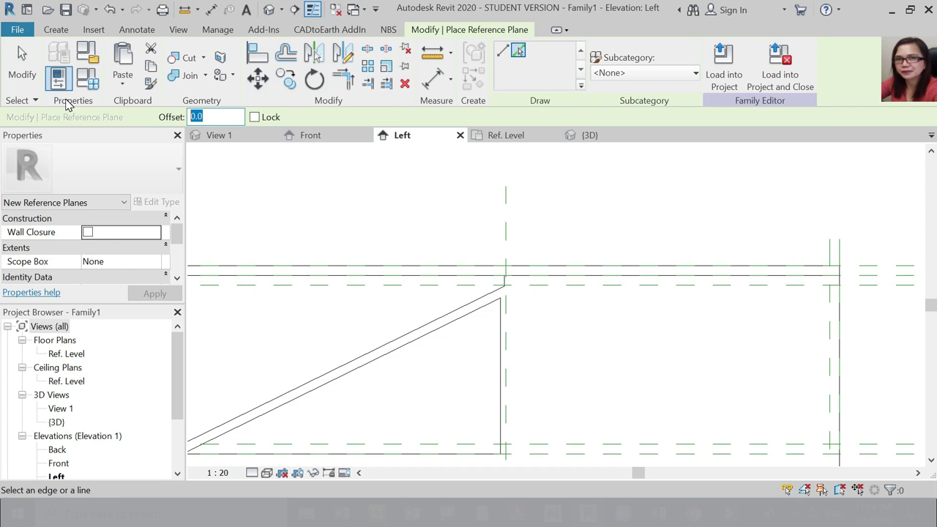
scroll(511, 241, "up", 2)
left_click(511, 242)
left_click(504, 260)
scroll(513, 360, "up", 2)
key("Escape")
key("Escape")
Align the central vertical edges of both void triangles with the offset reference plane on the void's side.
left_click(257, 52)
scroll(524, 301, "up", 2)
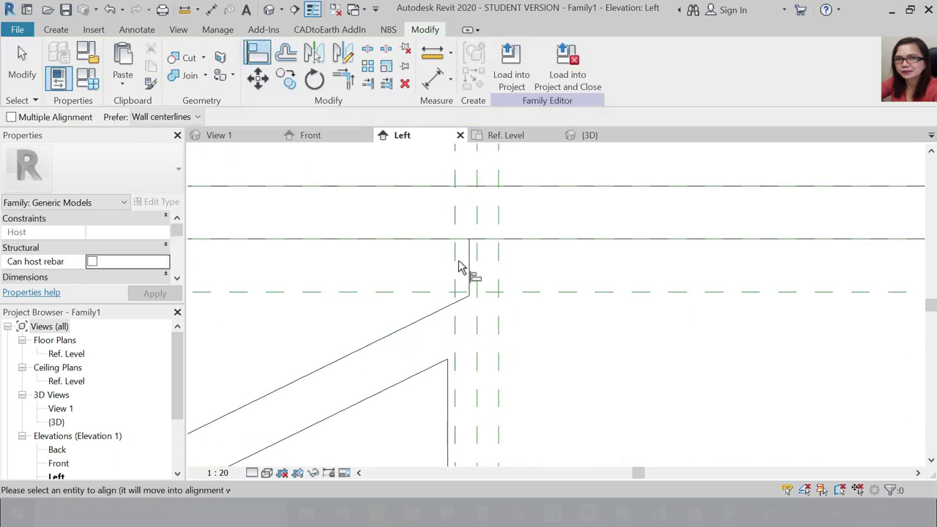
left_click(454, 380)
scroll(464, 192, "down", 3)
key("Escape")
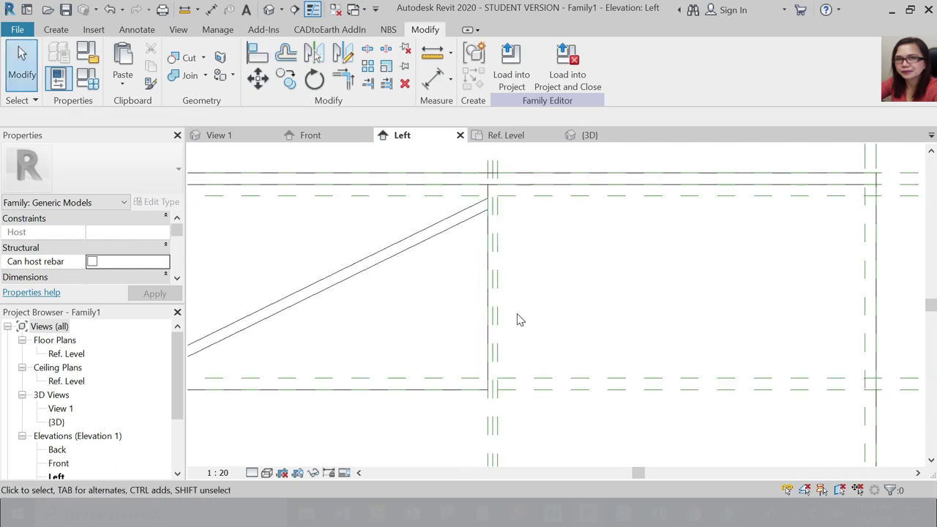
Mirror the adjusted void extrusion about the Center (Front/Back) plane as a copy.
scroll(542, 234, "down", 4)
scroll(516, 221, "up", 2)
left_click_drag(516, 224, 444, 181)
left_click(443, 181)
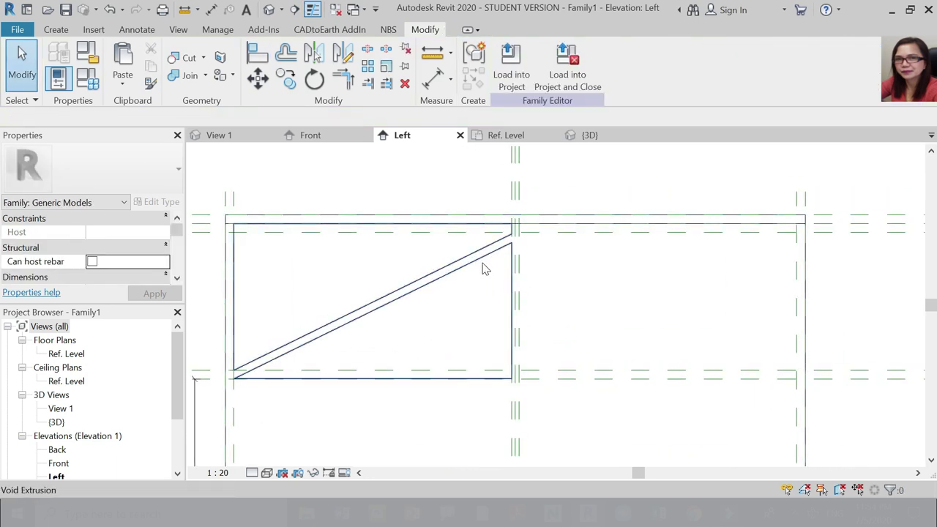
left_click(481, 264)
scroll(549, 264, "down", 3)
scroll(553, 271, "up", 2)
key("m")
key("m")
scroll(519, 235, "up", 2)
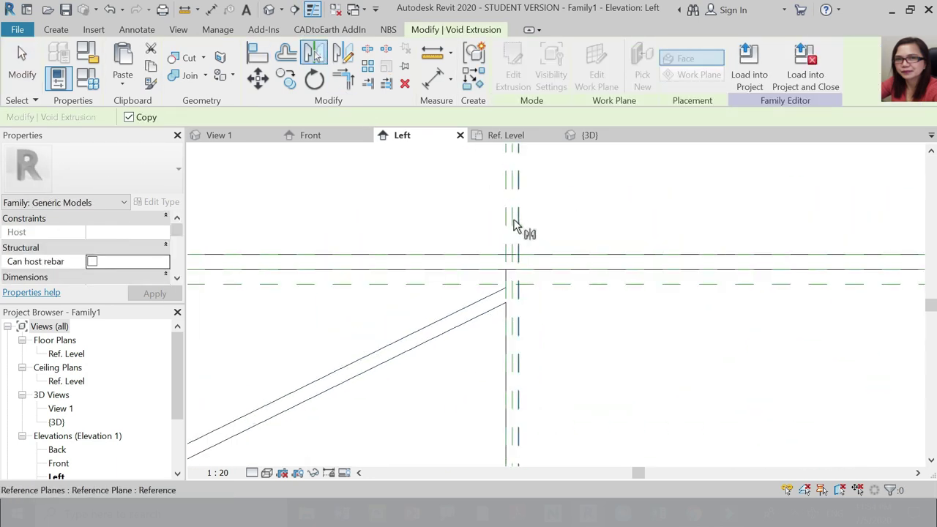
scroll(514, 279, "down", 2)
left_click(509, 212)
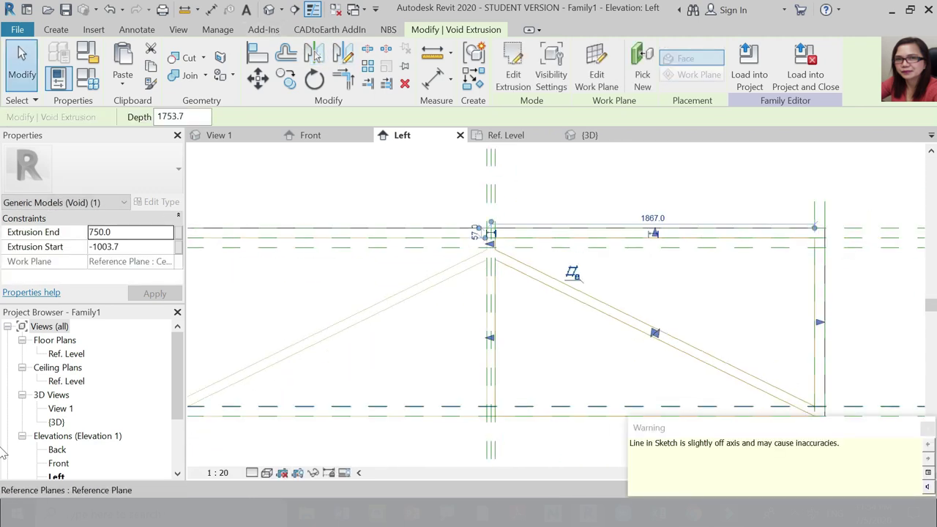
Delete the mirrored copy of the void extrusion.
key("Escape")
left_click(589, 307)
key("d")
key("e")
Edit the void extrusion's sketch, mirror both triangular loops across an axis drawn on the centre plane, and finish the edit.
left_click(489, 286)
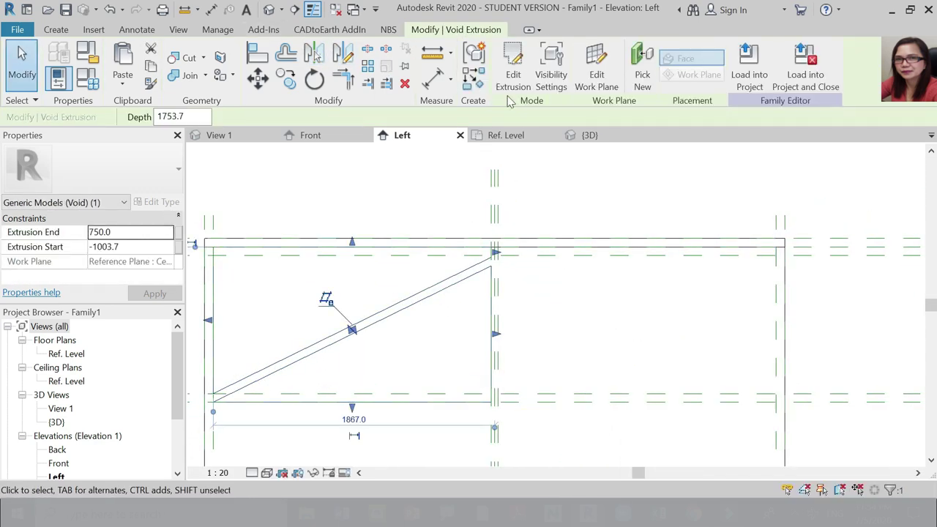
left_click(521, 69)
scroll(502, 201, "down", 2)
left_click_drag(281, 194, 506, 344)
scroll(495, 211, "up", 2)
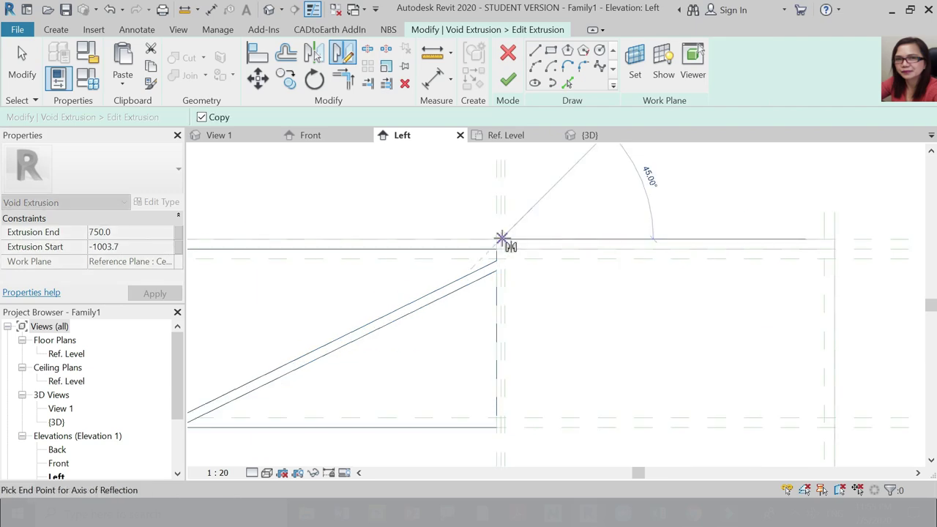
left_click(502, 236)
left_click(928, 428)
left_click(508, 79)
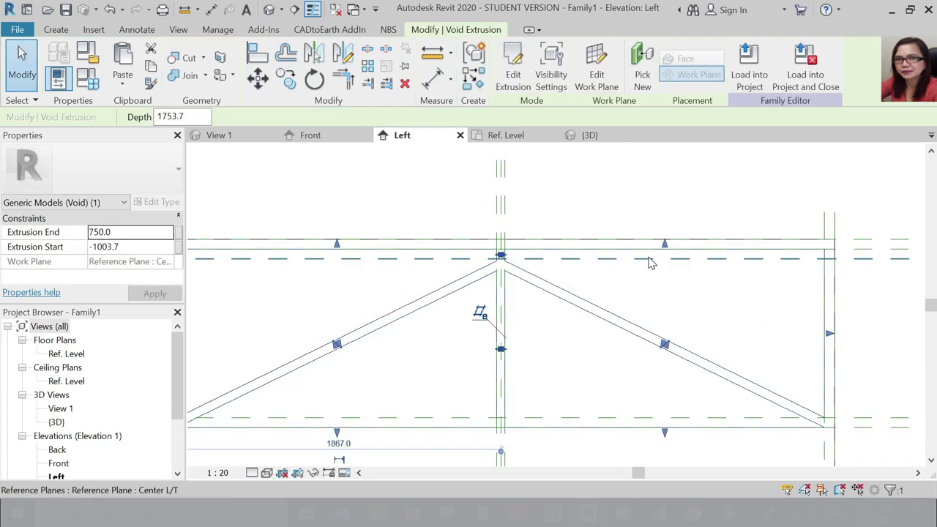
Inspect the mirrored side openings and braces of the car in the 3D view.
scroll(481, 310, "down", 2)
left_click(589, 134)
left_click(699, 292)
middle_click_drag(699, 292, 549, 429, "shift")
scroll(614, 178, "up", 3)
scroll(614, 180, "down", 2)
scroll(607, 398, "down", 2)
Pull the protruding start face of the brace void flush with the car's outer side face in the front 3D view.
left_click(905, 175)
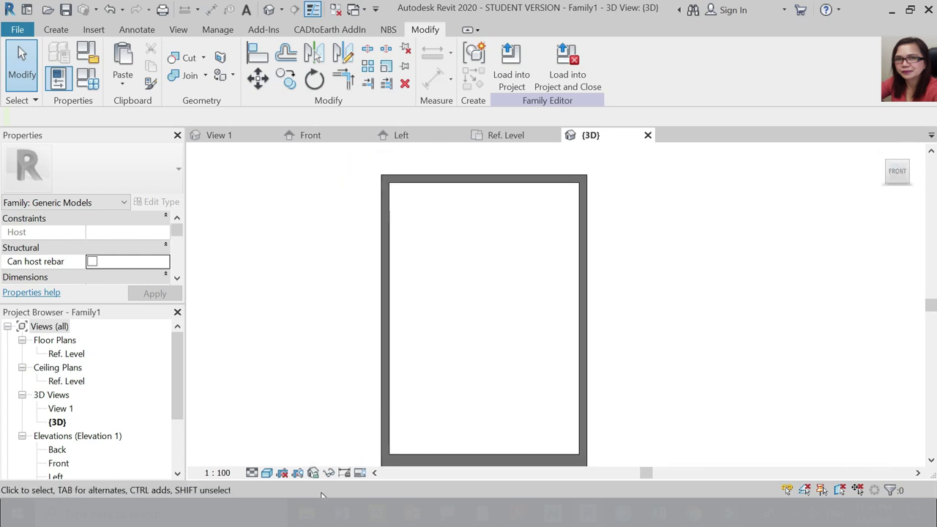
scroll(521, 258, "down", 2)
middle_click_drag(567, 323, 500, 295, "shift")
left_click(586, 293)
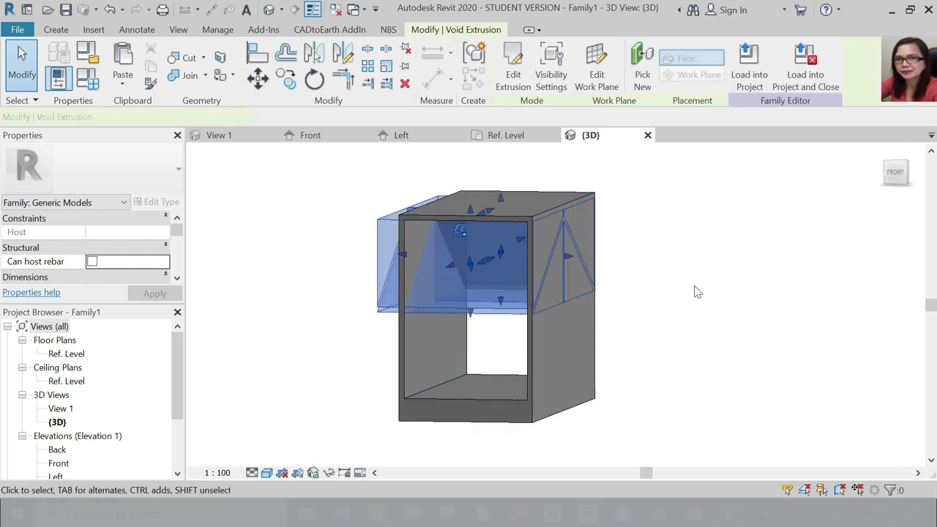
left_click(895, 173)
left_click_drag(340, 305, 388, 305)
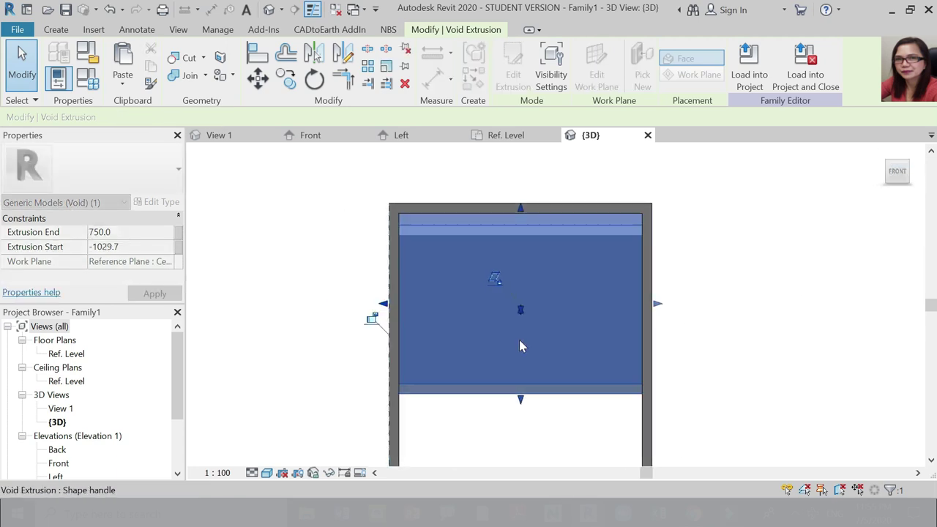
left_click(705, 322)
left_click(909, 161)
middle_click_drag(851, 226, 821, 263, "shift")
scroll(441, 382, "up", 3)
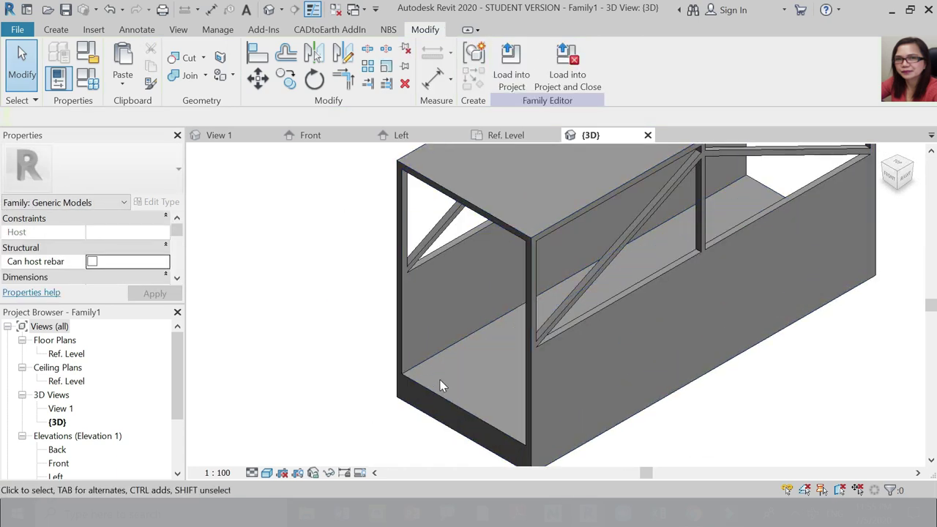
scroll(401, 251, "down", 3)
Create a void extrusion from a rectangle sketched between the inner 57 mm offset planes on the Ref. Level plan.
double_click(73, 354)
left_click(56, 29)
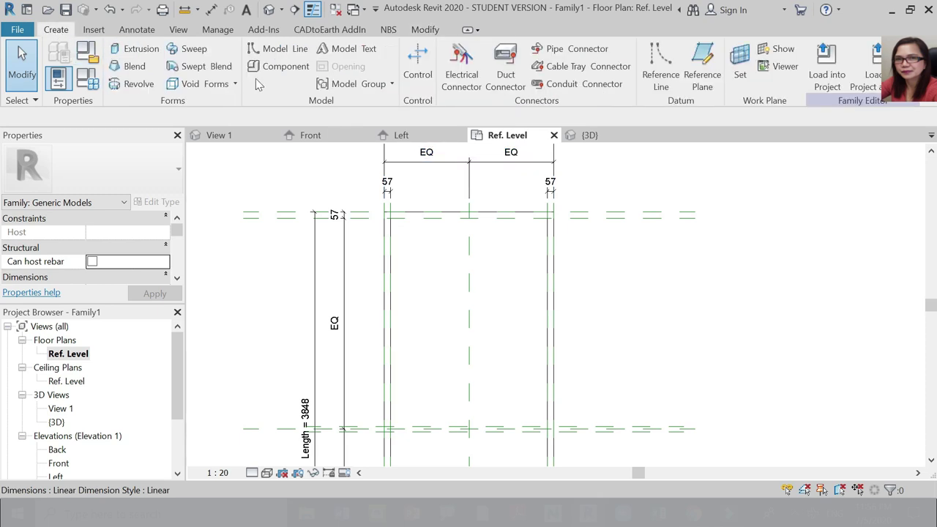
left_click(204, 85)
left_click(208, 109)
left_click(390, 217)
scroll(418, 150, "down", 2)
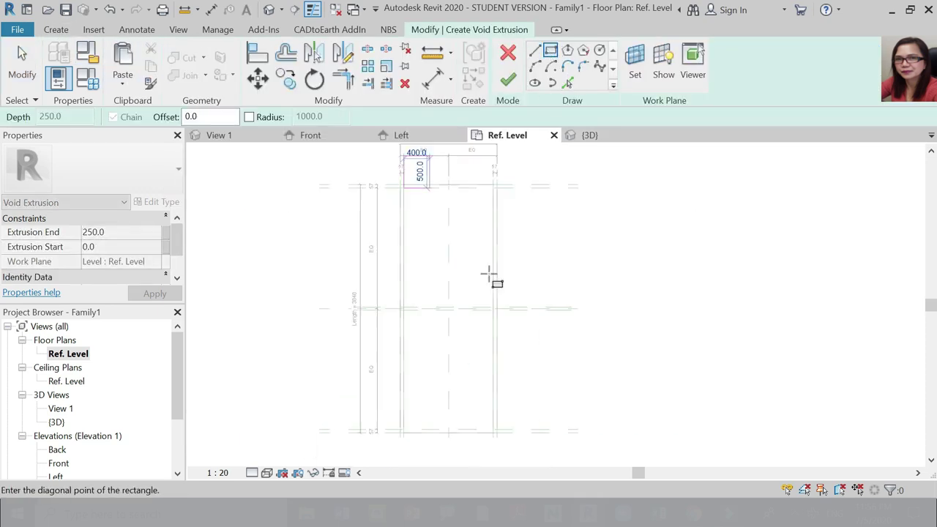
scroll(490, 432, "up", 2)
left_click(491, 432)
key("Escape")
left_click(588, 137)
scroll(452, 401, "up", 2)
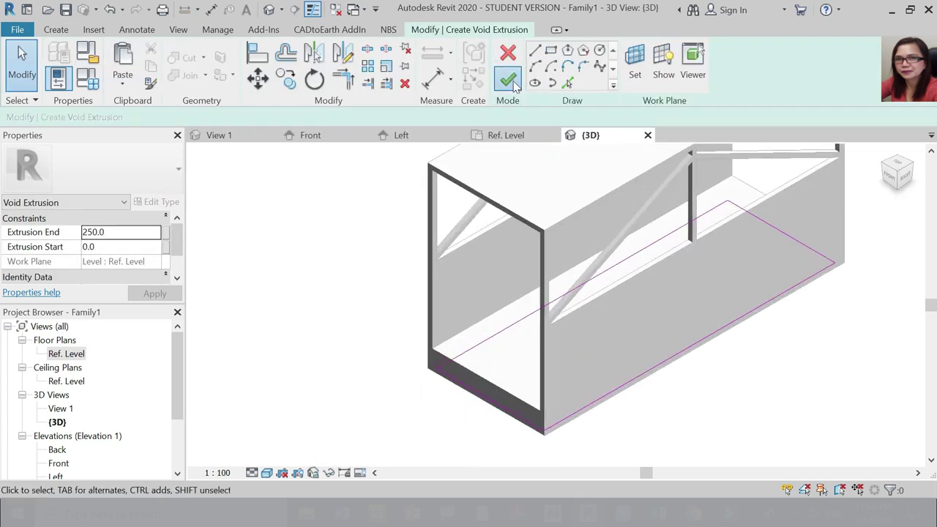
left_click(508, 79)
Stretch the rectangular void's upper face above the base and raise its lower face above the base's underside to recess the floor.
scroll(637, 241, "down", 2)
scroll(489, 376, "up", 4)
left_click(891, 178)
scroll(519, 277, "up", 2)
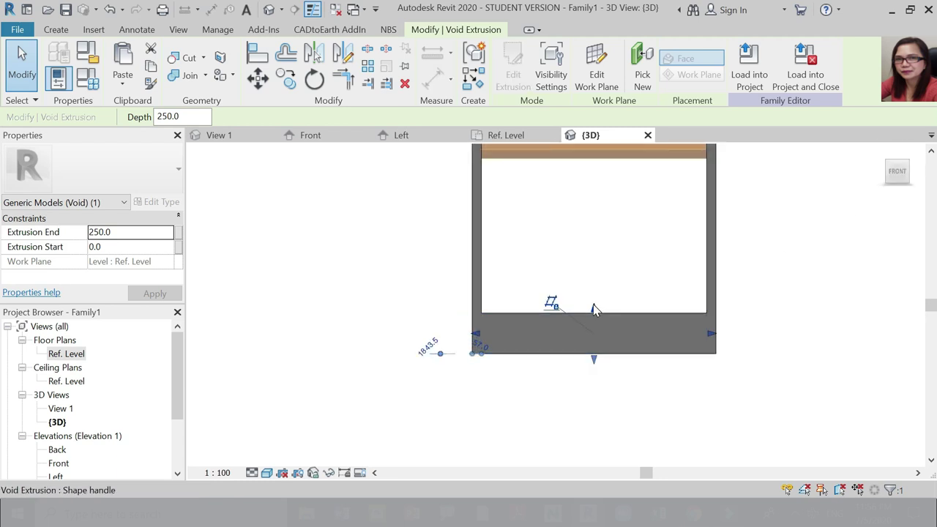
left_click_drag(595, 308, 595, 273)
left_click_drag(595, 361, 596, 345)
left_click(793, 373)
scroll(614, 308, "down", 3)
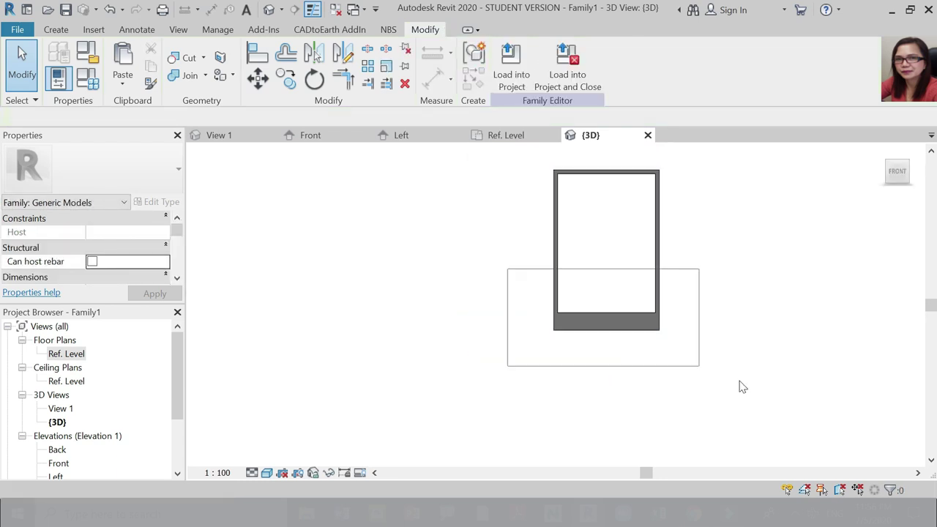
middle_click_drag(814, 338, 722, 402, "shift")
scroll(680, 329, "up", 3)
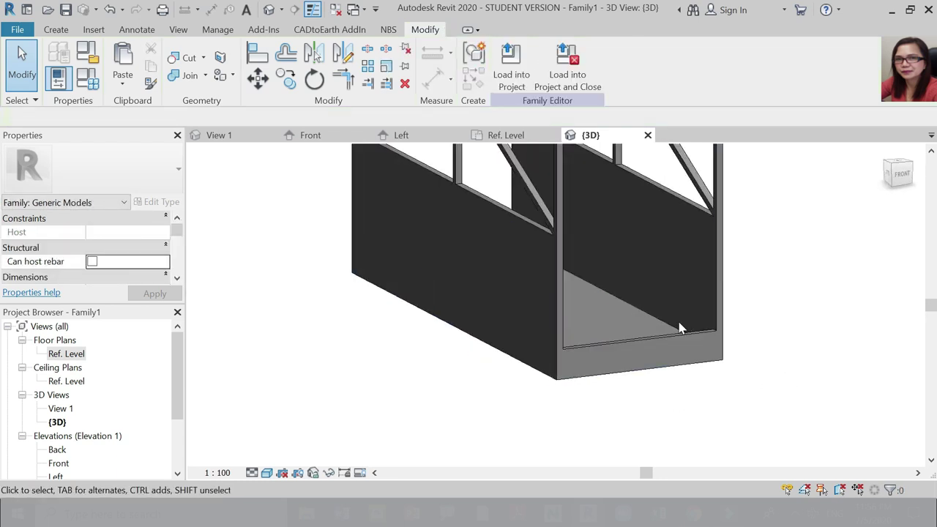
Inspect the recessed floor and the overall car body in the 3D view.
left_click(677, 333)
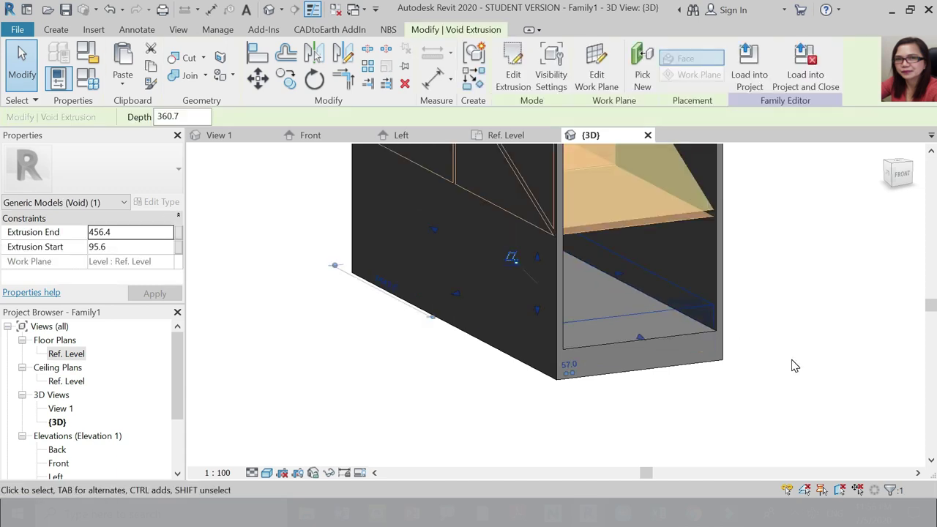
left_click(793, 366)
scroll(820, 418, "down", 2)
middle_click_drag(820, 418, 694, 404, "shift")
scroll(619, 211, "down", 3)
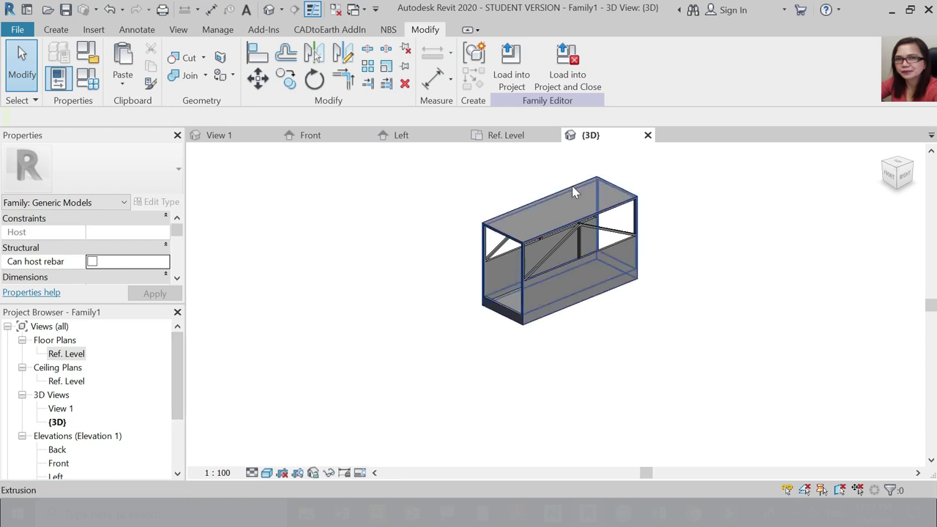
Cut the Exercises 11.pdf drawing image from the Left elevation.
left_click(506, 135)
left_click(326, 137)
left_click(401, 136)
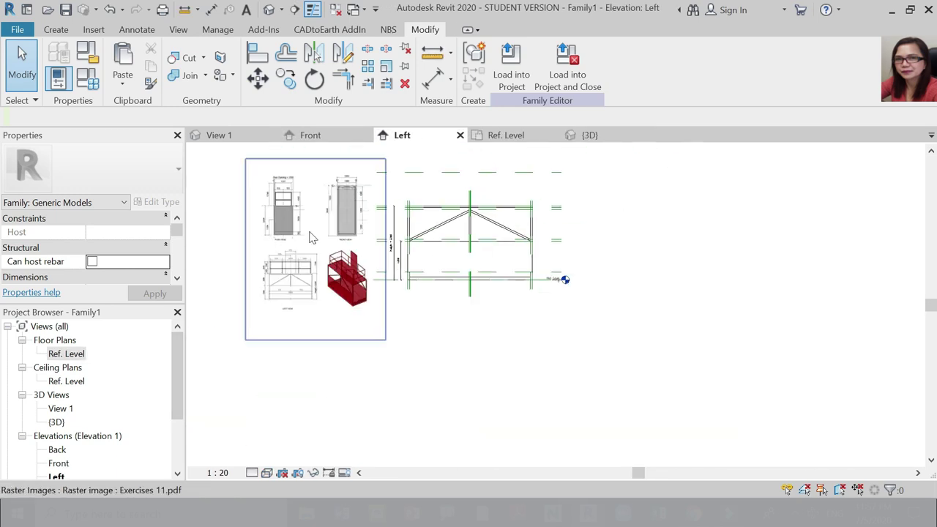
left_click(311, 236)
left_click(150, 49)
Paste the drawing image into the Ref. Level plan and place it beside the car outline.
left_click(508, 135)
scroll(620, 282, "up", 2)
left_click(122, 79)
left_click(145, 116)
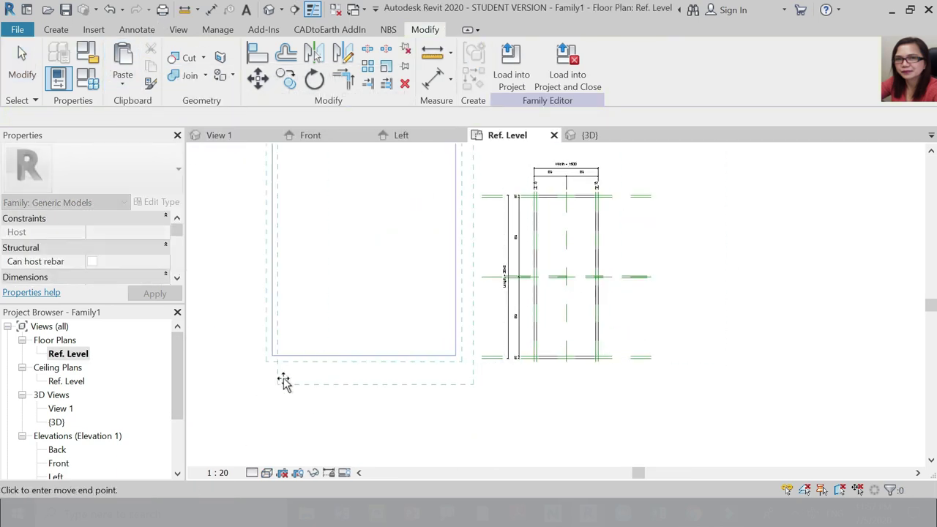
left_click(282, 380)
scroll(385, 247, "up", 1)
key("Escape")
scroll(432, 183, "up", 6)
middle_click_drag(272, 250, 336, 317)
scroll(474, 204, "down", 6)
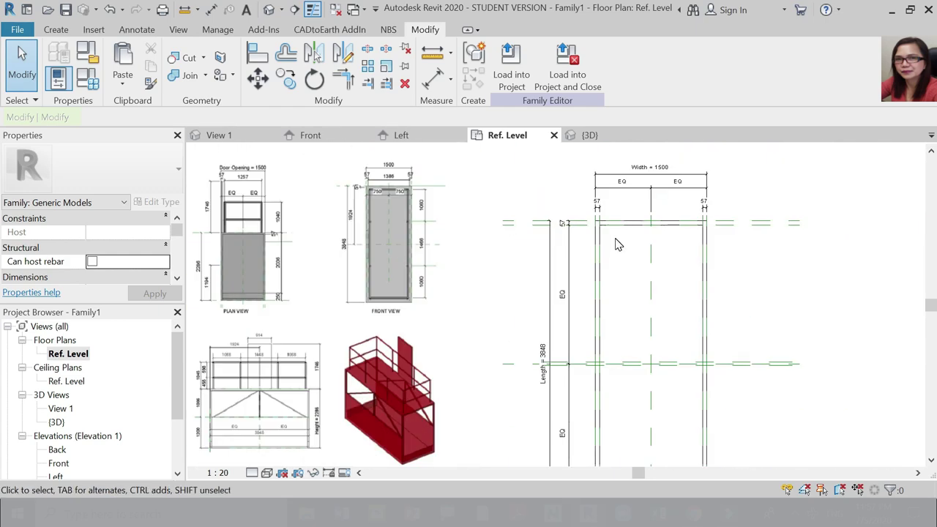
Set the active work plane to the named reference plane at the top of the car roof.
left_click(54, 30)
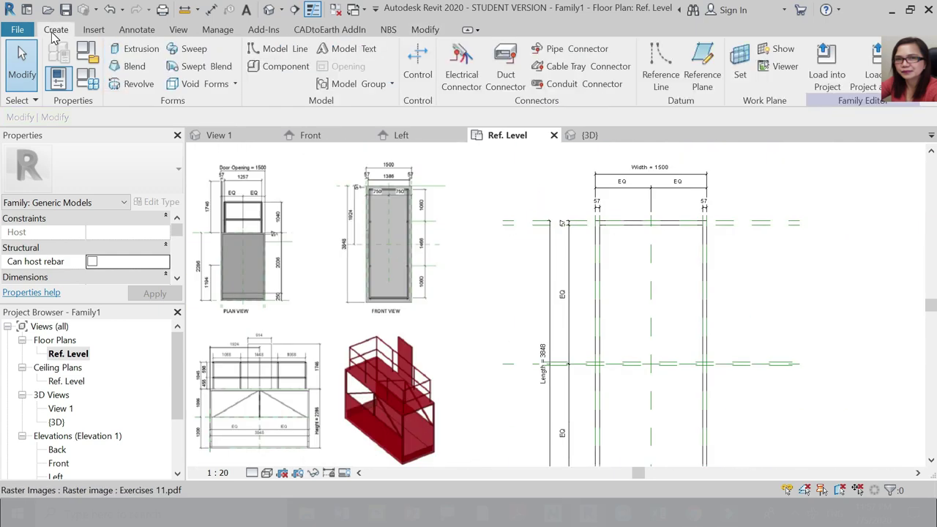
left_click(767, 81)
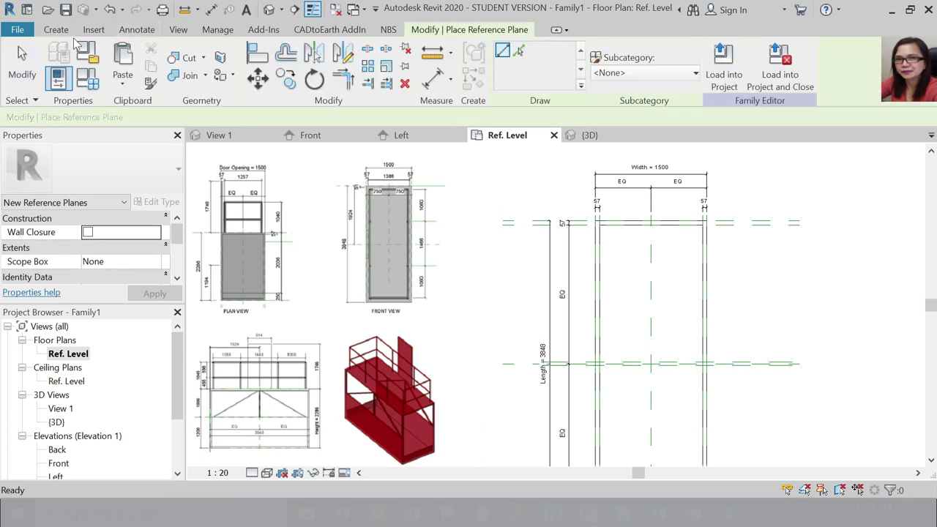
key("Escape")
left_click(740, 66)
left_click(508, 255)
left_click(555, 287)
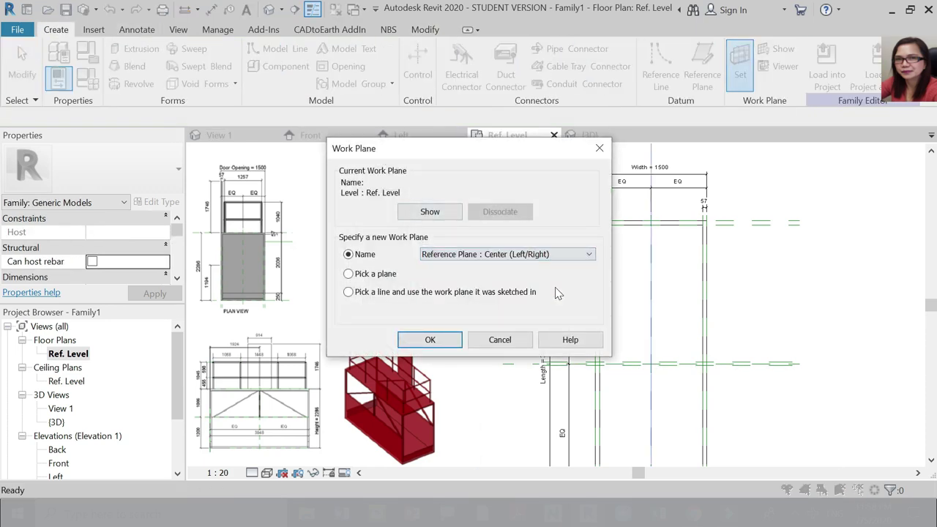
left_click(430, 340)
left_click(537, 396)
left_click(740, 66)
left_click(508, 254)
key("Escape")
key("Escape")
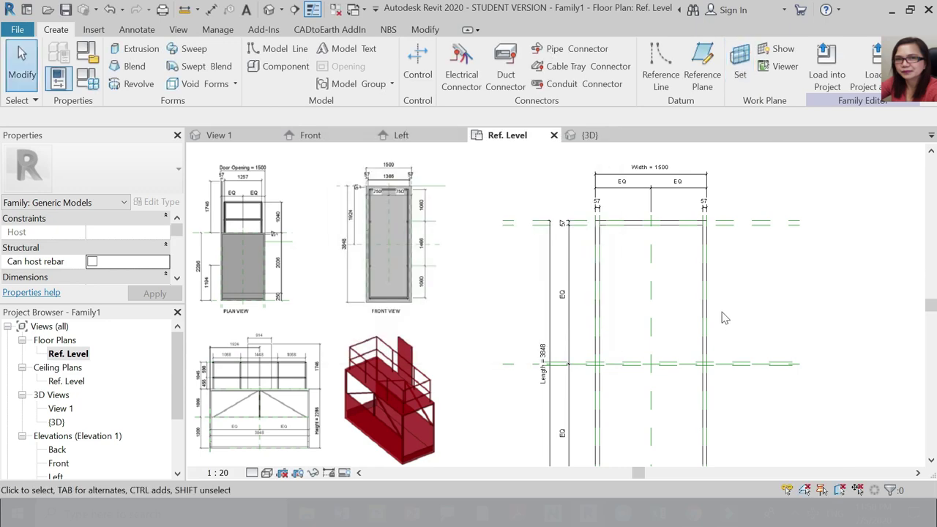
Start an extrusion and sketch a circle of about 25 mm radius at the inner offset planes' rear corner intersection.
left_click(150, 55)
scroll(616, 227, "up", 6)
left_click(520, 227)
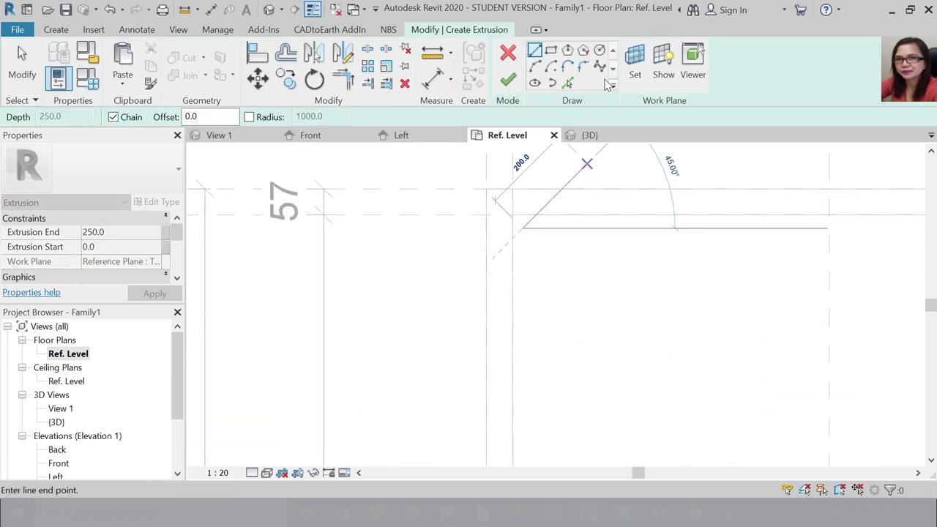
left_click(599, 50)
scroll(524, 227, "up", 3)
left_click(503, 206)
key("Escape")
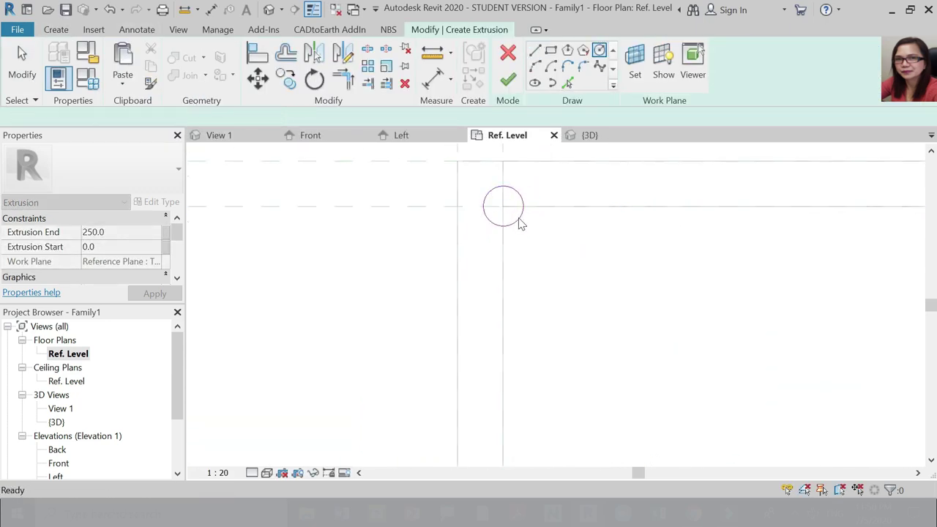
Move the circle inside the corner so that it touches both inner offset planes.
left_click(519, 220)
left_click(258, 78)
left_click(483, 206)
left_click(503, 206)
left_click(258, 78)
left_click(522, 187)
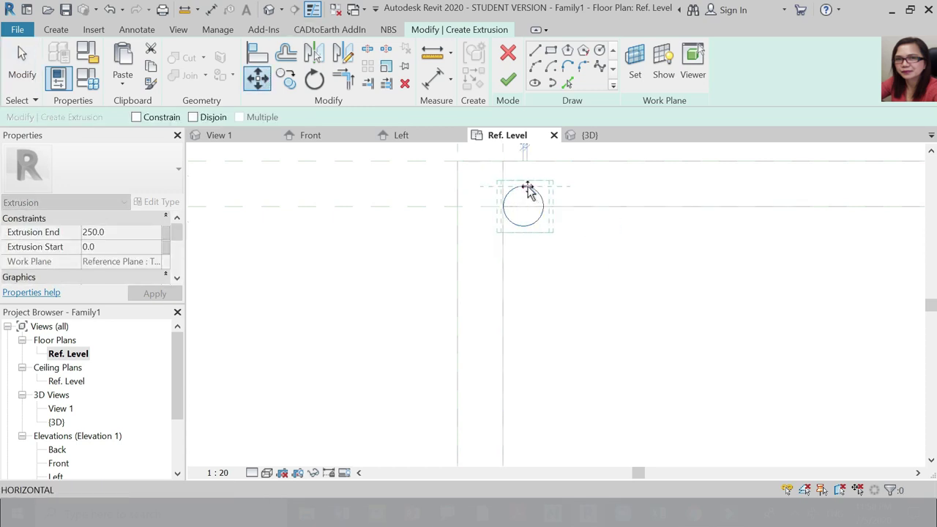
left_click(522, 207)
Mirror the corner circle across the car's centreline and copy both circles about 1060 mm along the car's length.
scroll(429, 226, "down", 5)
key("Escape")
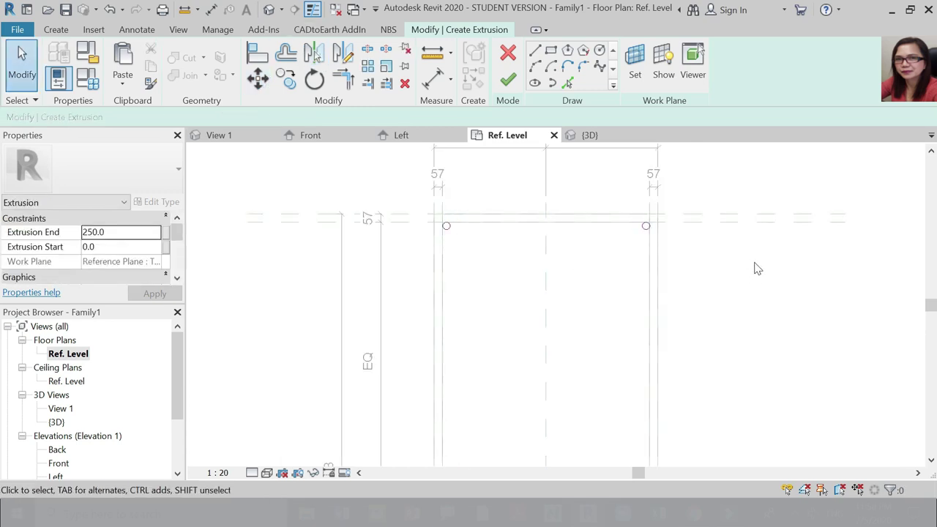
scroll(659, 273, "down", 5)
scroll(659, 274, "up", 2)
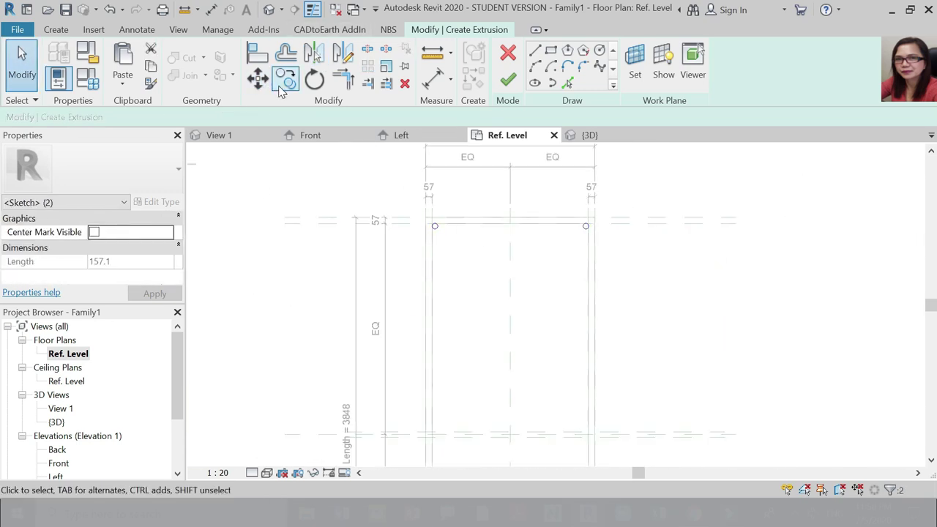
left_click(285, 79)
left_click(665, 272)
Mirror the four post circles to the front half about an axis drawn across the car's mid-length.
left_click_drag(418, 208, 607, 366)
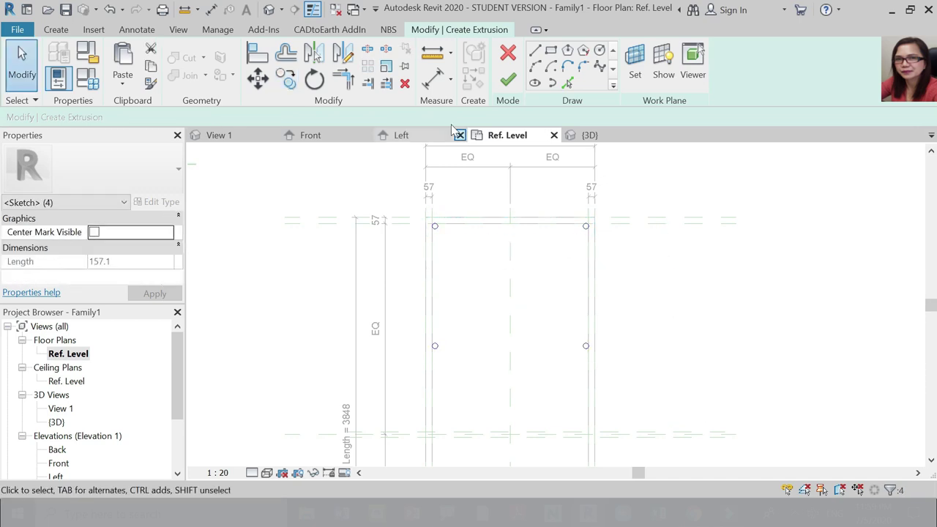
left_click(343, 53)
scroll(613, 451, "up", 2)
left_click(576, 416)
left_click(645, 417)
left_click(534, 256)
scroll(539, 271, "down", 4)
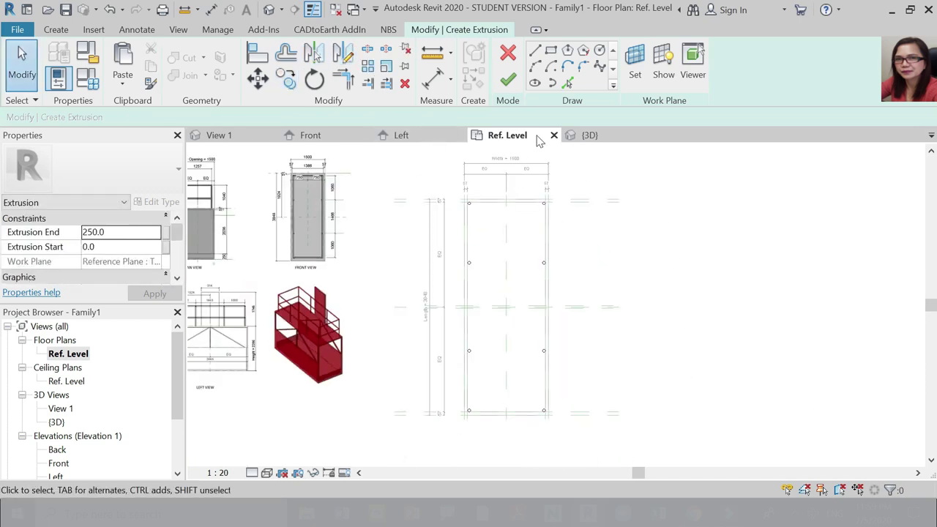
Check the eight post circles on the roof in 3D and finish the extrusion.
left_click(589, 136)
scroll(567, 194, "up", 4)
scroll(560, 216, "down", 5)
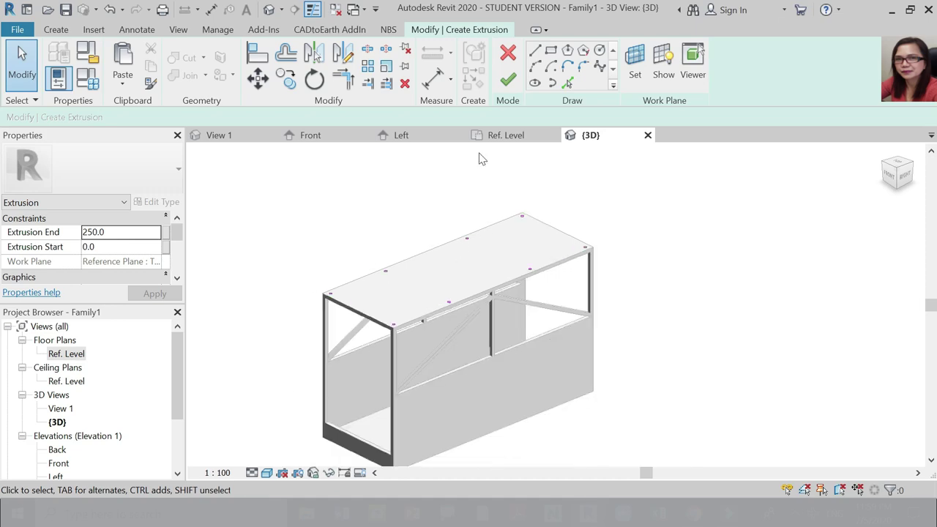
left_click(507, 80)
Dimension the height between the roof's top plane and the uppermost reference plane in the Front elevation.
left_click(310, 134)
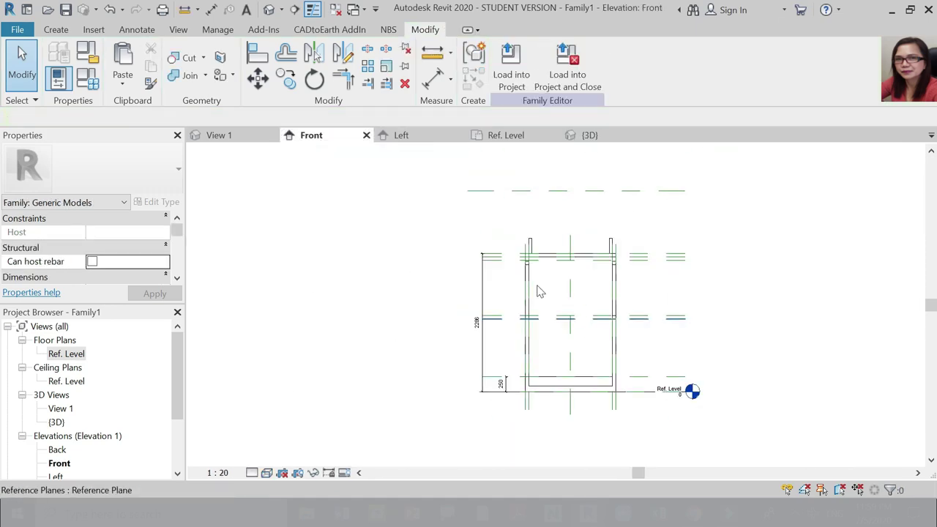
left_click(505, 136)
scroll(277, 211, "up", 7)
left_click(311, 134)
scroll(379, 210, "down", 4)
scroll(493, 192, "up", 3)
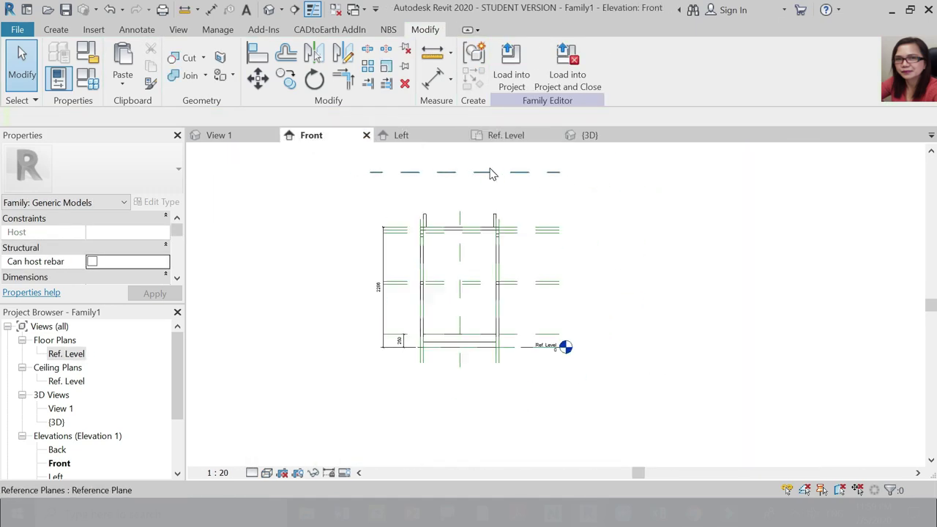
left_click(211, 9)
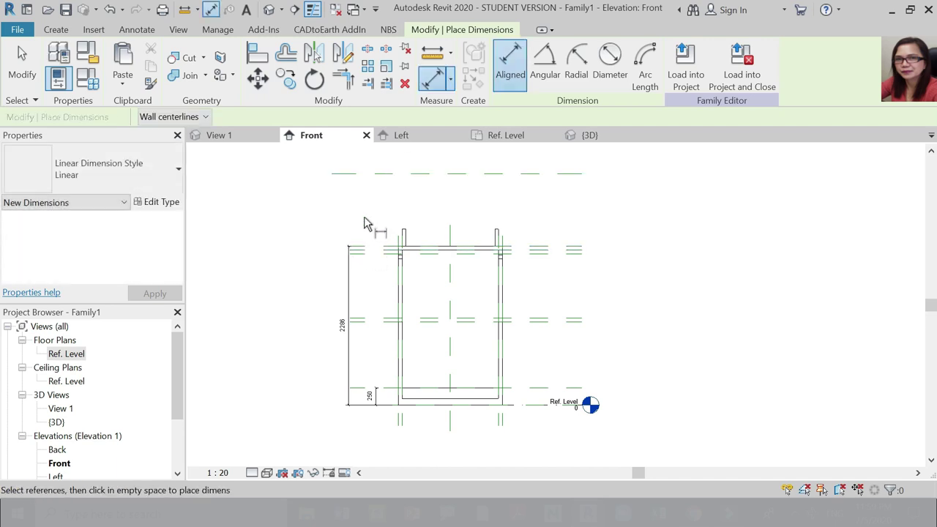
left_click(357, 246)
left_click(352, 174)
left_click(348, 208)
key("Escape")
Align the top ends of the roof posts to the uppermost reference plane.
left_click(256, 52)
scroll(412, 194, "up", 2)
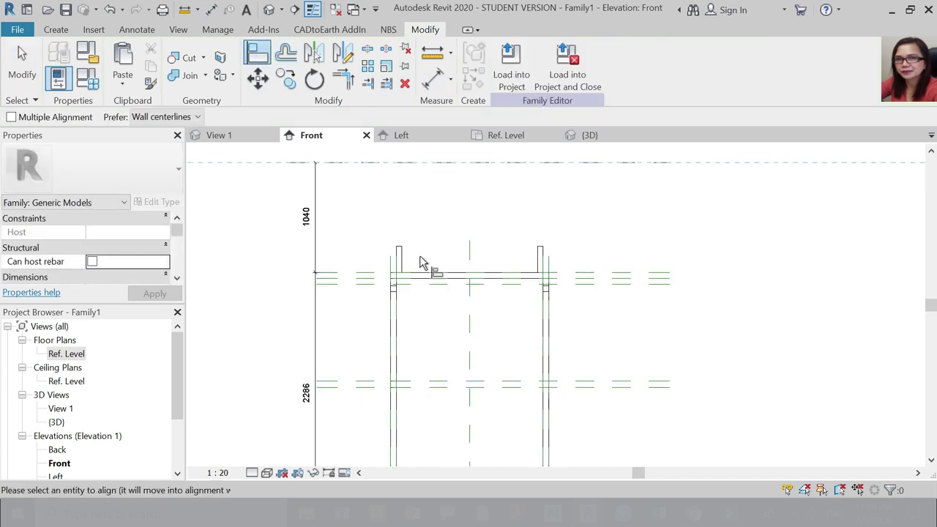
key("Escape")
key("Escape")
Examine the roof railing and post spacing on the reference drawing, and check the extended posts in 3D.
left_click(505, 135)
scroll(469, 307, "up", 3)
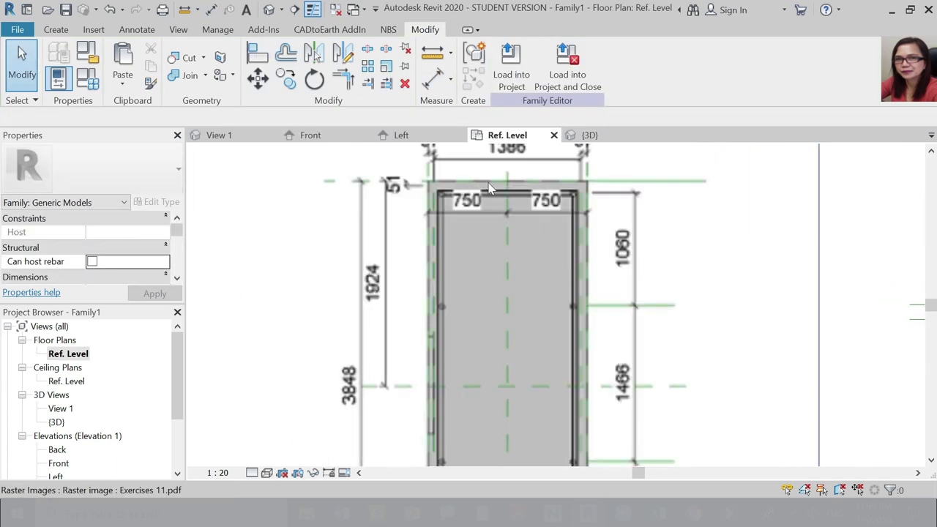
scroll(469, 313, "down", 2)
scroll(469, 293, "down", 5)
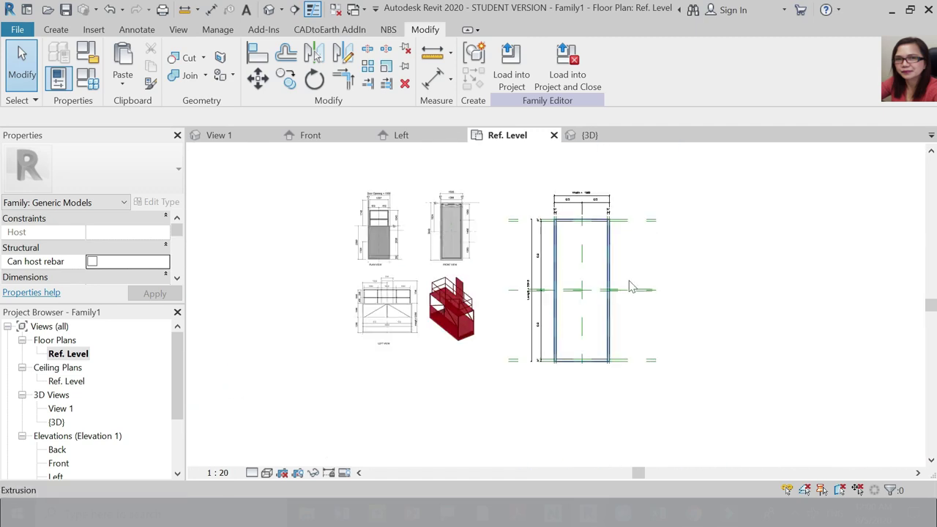
scroll(652, 262, "up", 3)
scroll(659, 264, "up", 2)
left_click(590, 134)
scroll(644, 193, "down", 3)
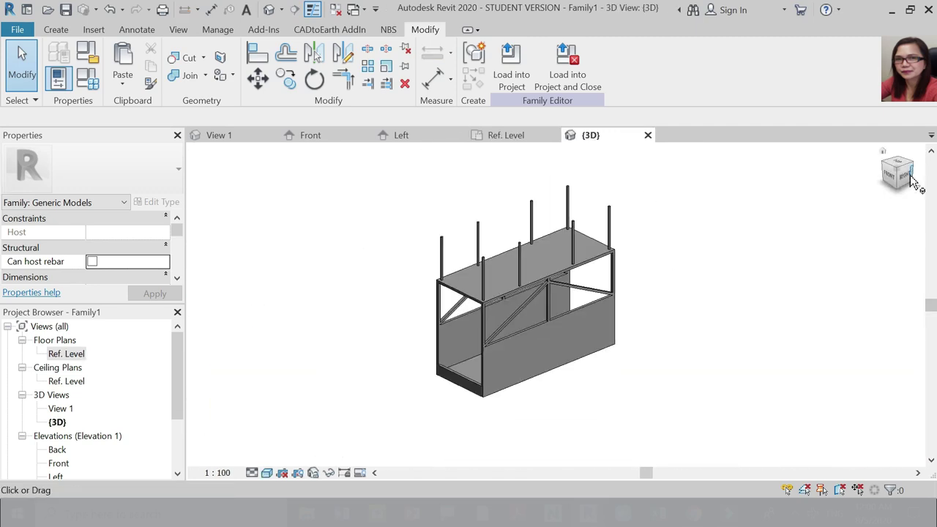
Start a sweep and sketch a rectangular path through the four corner posts in the Top 3D view.
left_click(892, 178)
left_click(898, 156)
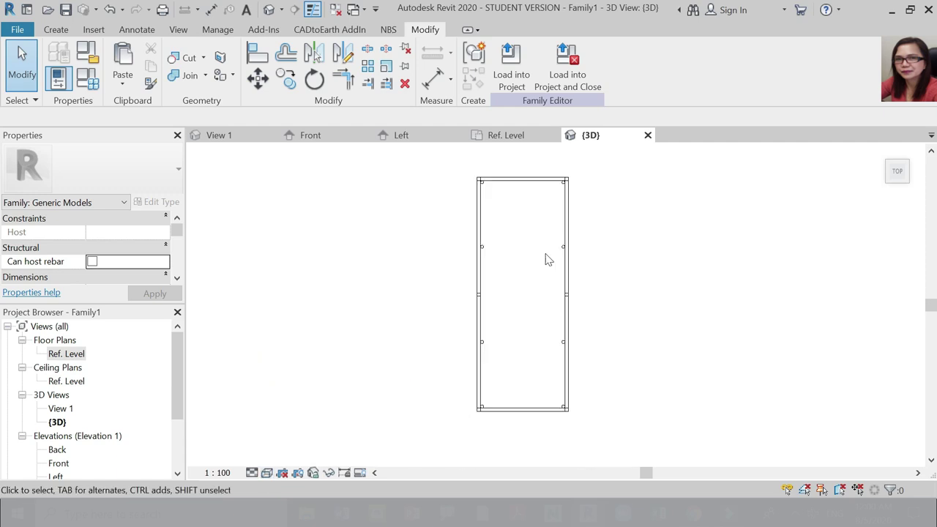
left_click(56, 29)
left_click(196, 44)
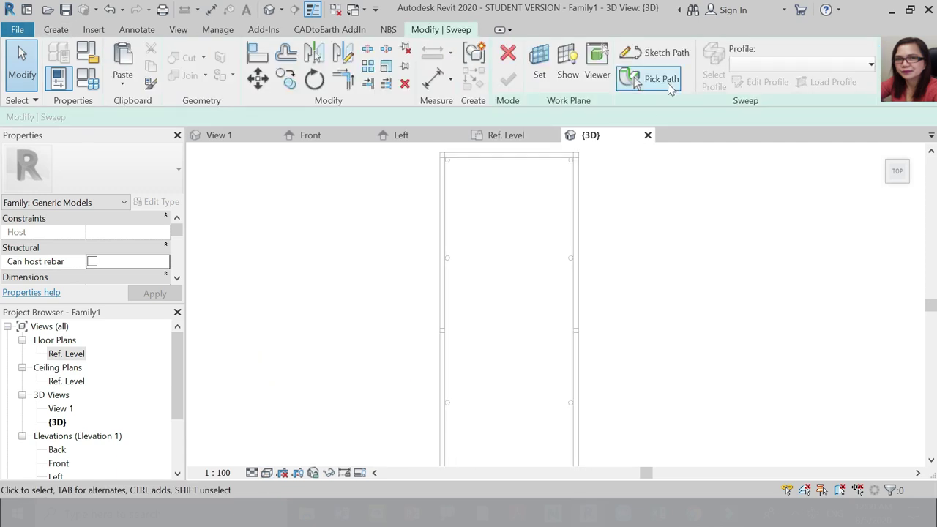
left_click(721, 52)
scroll(480, 263, "down", 1)
left_click(437, 182)
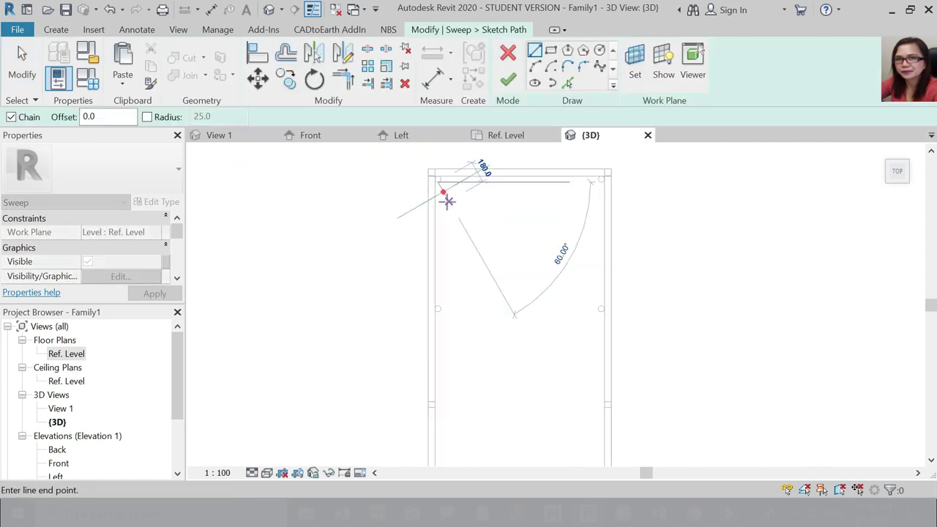
scroll(439, 423, "up", 3)
scroll(753, 421, "up", 2)
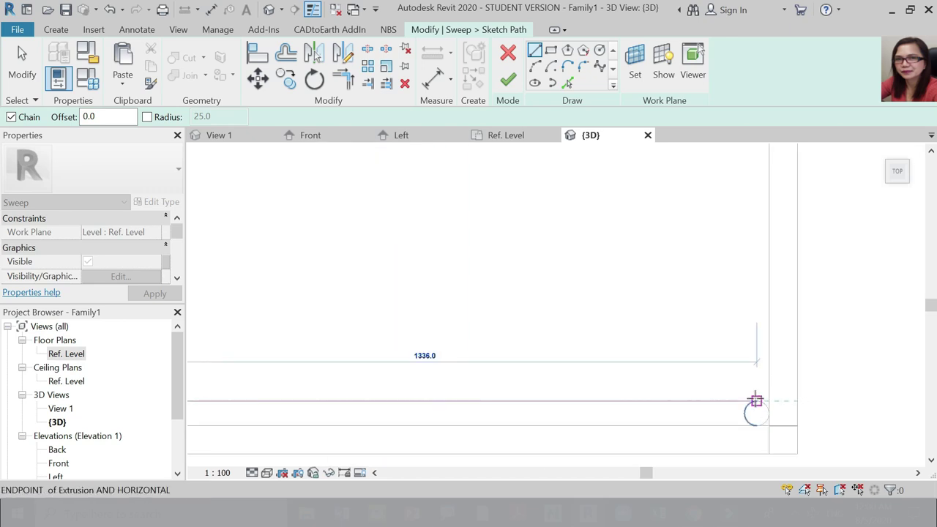
left_click(755, 401)
scroll(741, 444, "down", 6)
scroll(724, 211, "up", 4)
left_click(710, 200)
left_click(380, 198)
key("Escape")
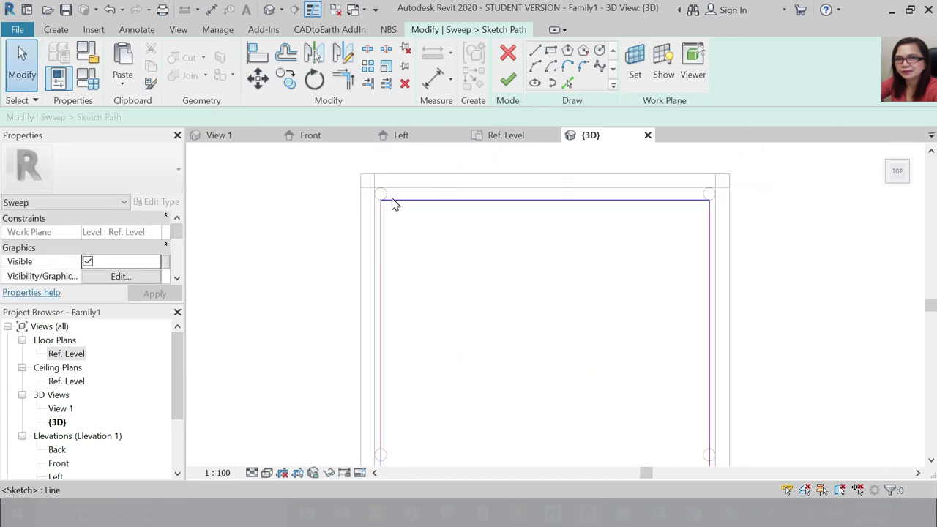
Move the path's rear short line onto the corner posts' centres, finishing with a 5 mm move.
left_click(391, 200)
key("m")
key("v")
scroll(387, 194, "up", 2)
left_click(372, 206)
left_click(373, 195)
left_click(257, 77)
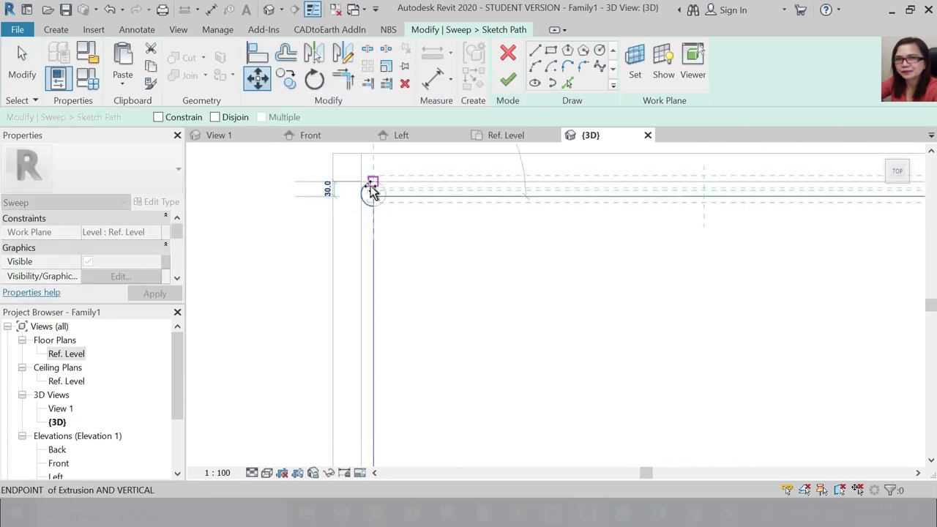
type("5")
key("Return")
scroll(457, 182, "down", 3)
Move the path's front short line onto the centres of the front corner posts.
left_click(380, 286)
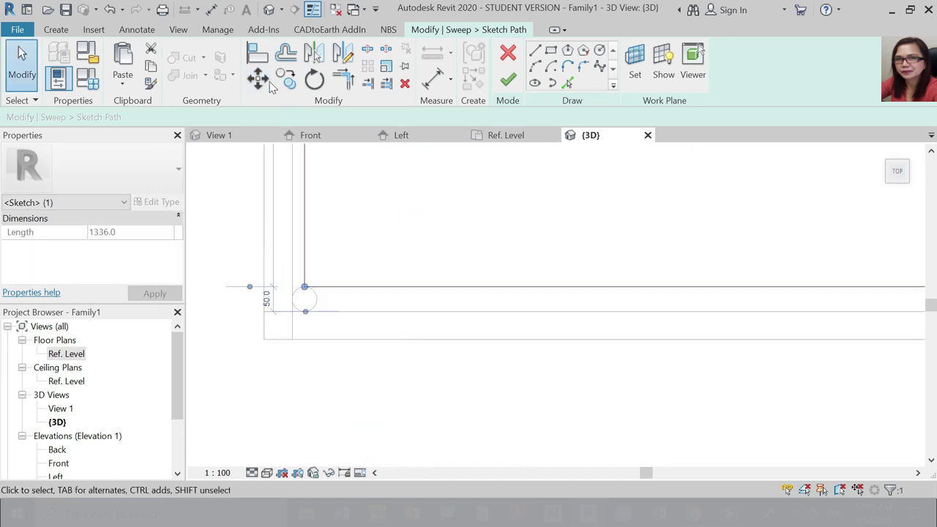
left_click(257, 78)
left_click(304, 286)
key("Return")
scroll(429, 338, "down", 3)
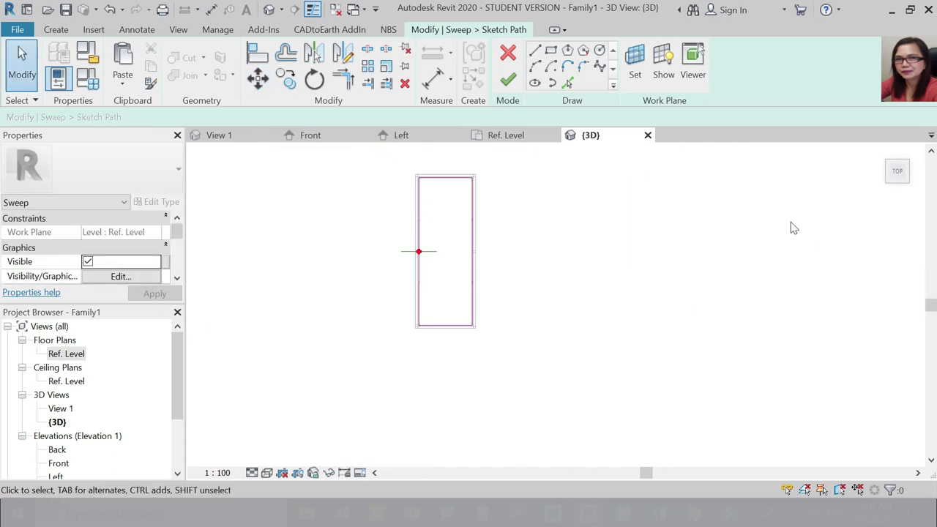
left_click(883, 152)
scroll(511, 439, "up", 2)
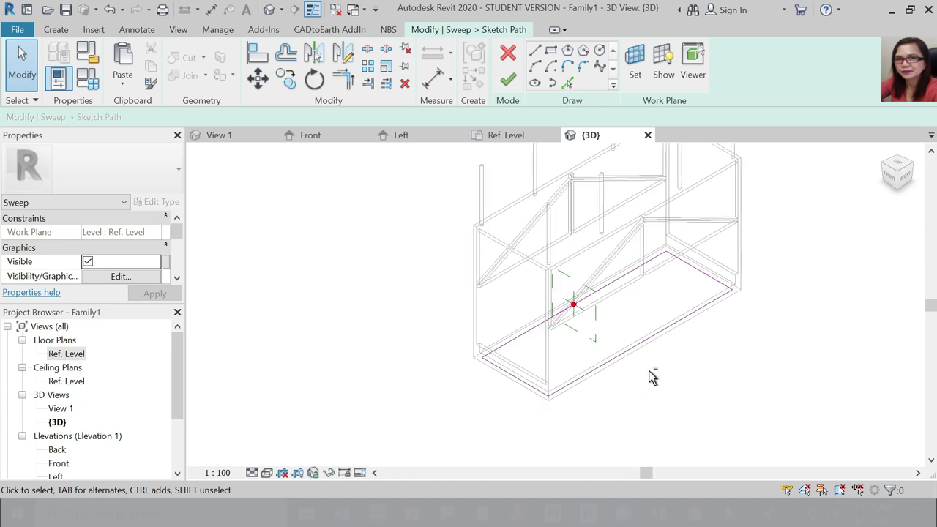
mouse_move(648, 376)
middle_mouse_down("shift")
mouse_move(691, 381)
mouse_move(659, 377)
middle_mouse_up("shift")
left_click(146, 118)
scroll(579, 337, "up", 5)
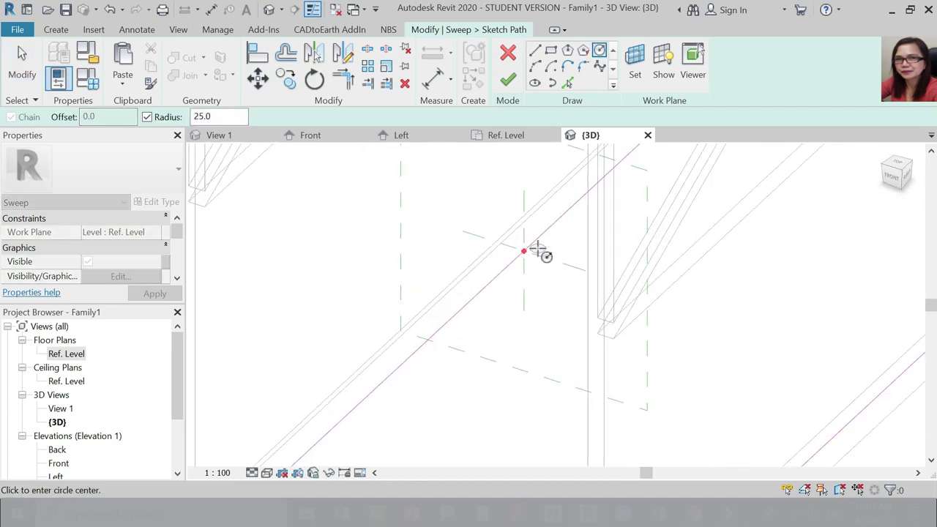
left_click(637, 66)
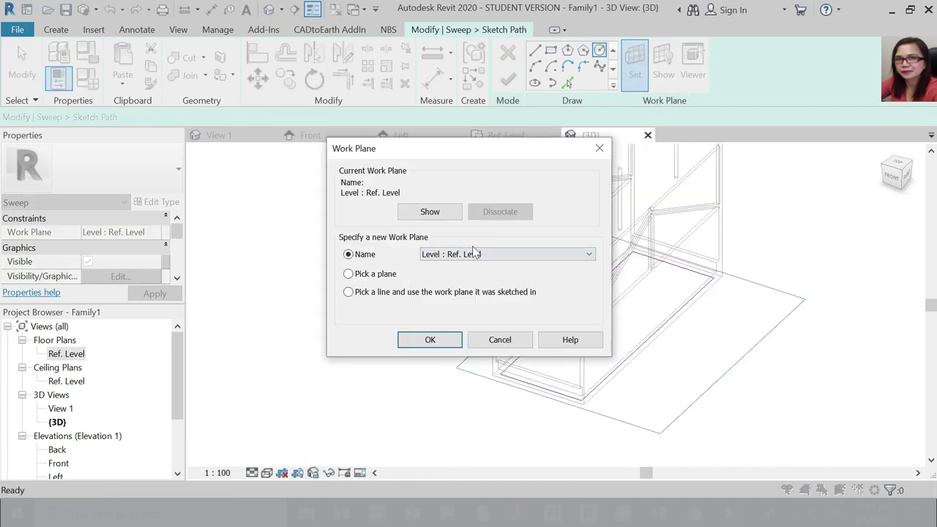
left_click(469, 293)
key("Return")
scroll(567, 209, "up", 6)
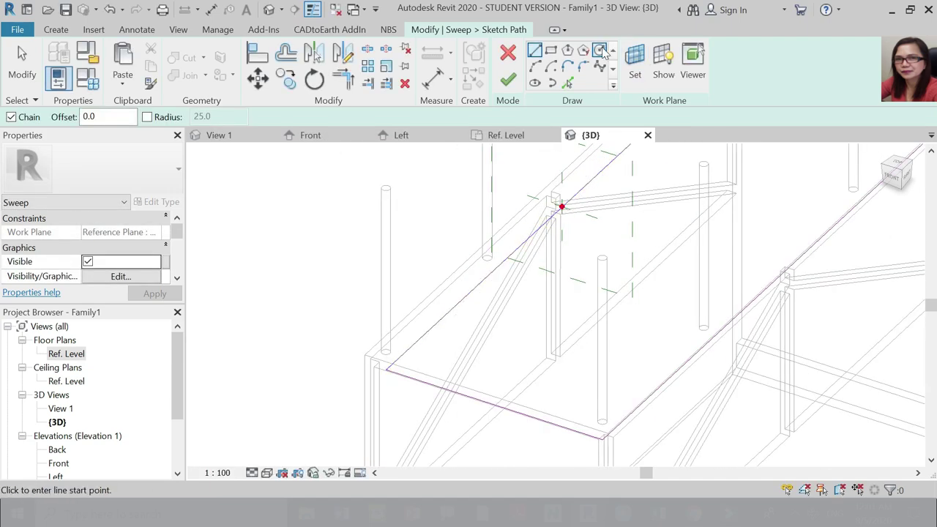
left_click(579, 179)
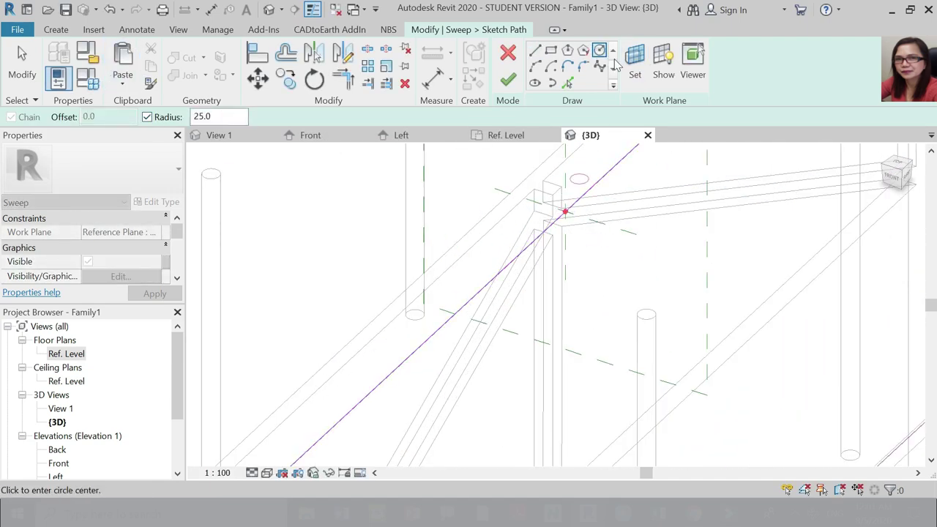
scroll(569, 215, "up", 3)
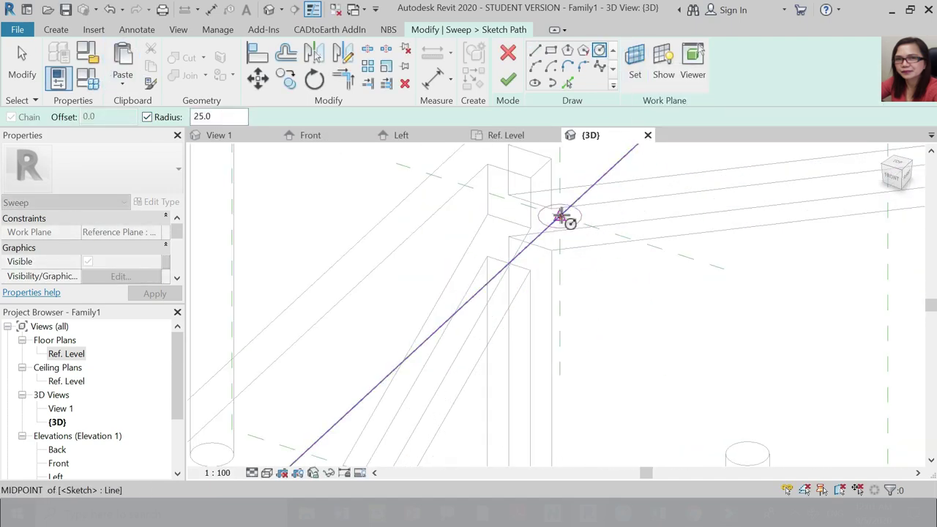
left_click(634, 65)
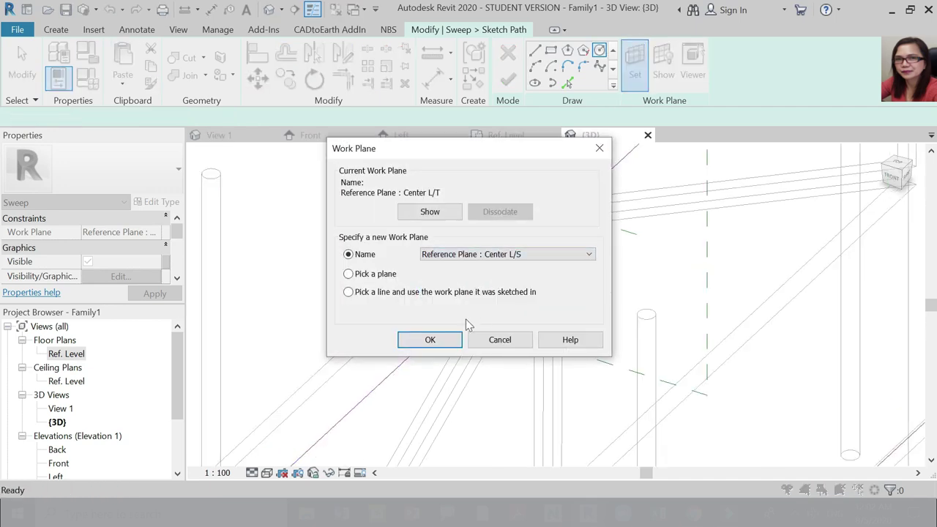
key("Return")
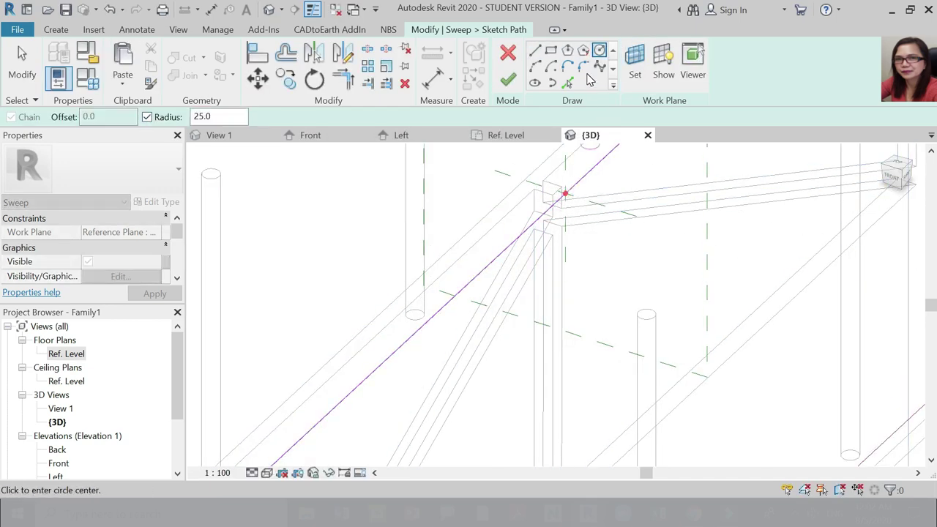
left_click(634, 73)
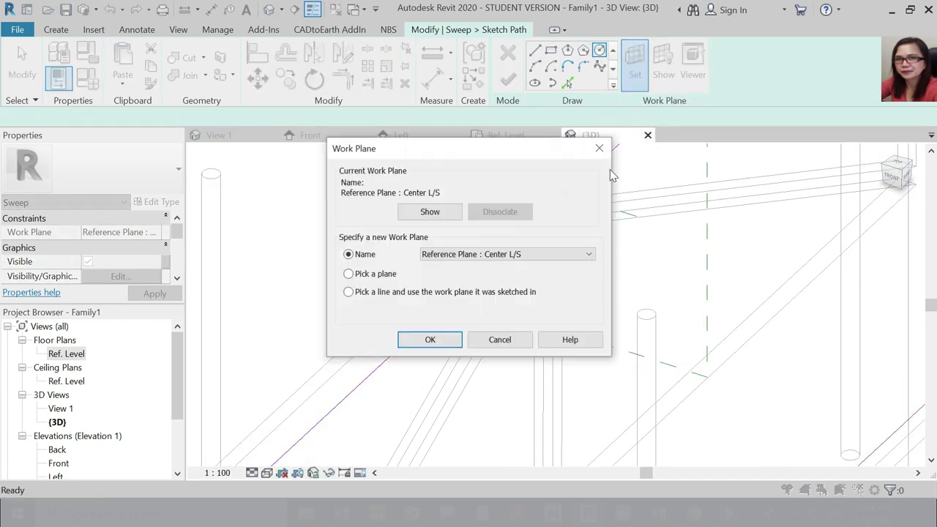
left_click(431, 339)
scroll(586, 410, "up", 5)
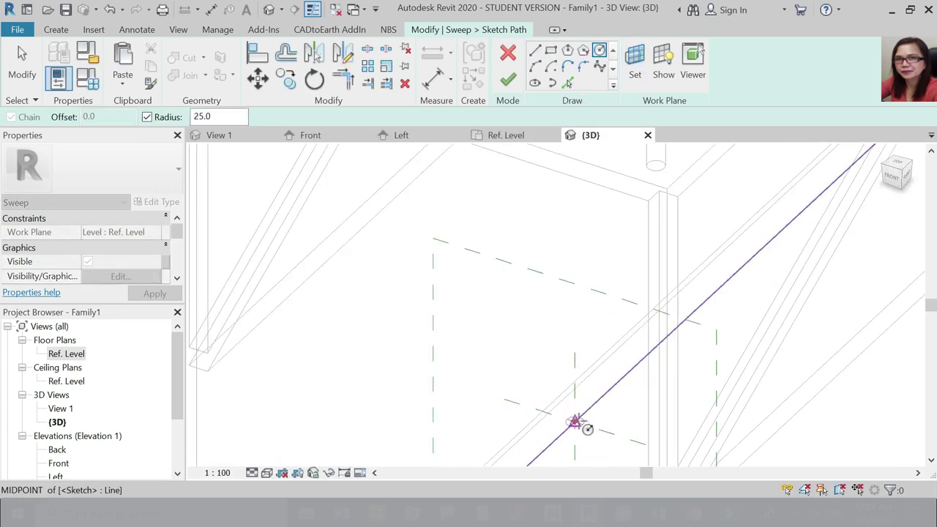
scroll(630, 327, "down", 2)
key("Escape")
scroll(622, 249, "up", 1)
Finish the rectangular sweep path, sketch a circular profile of radius 25 mm centred on the path, and complete the sweep.
left_click(508, 79)
scroll(634, 273, "down", 2)
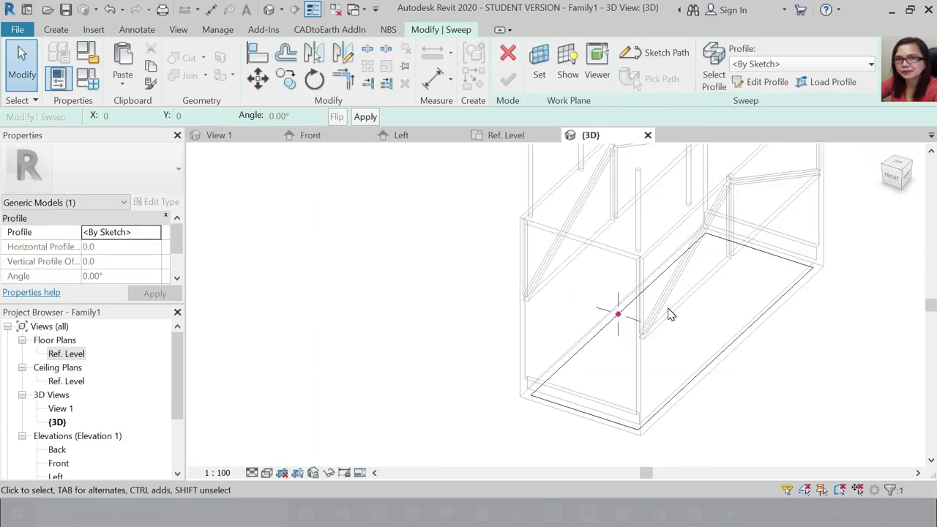
left_click(767, 81)
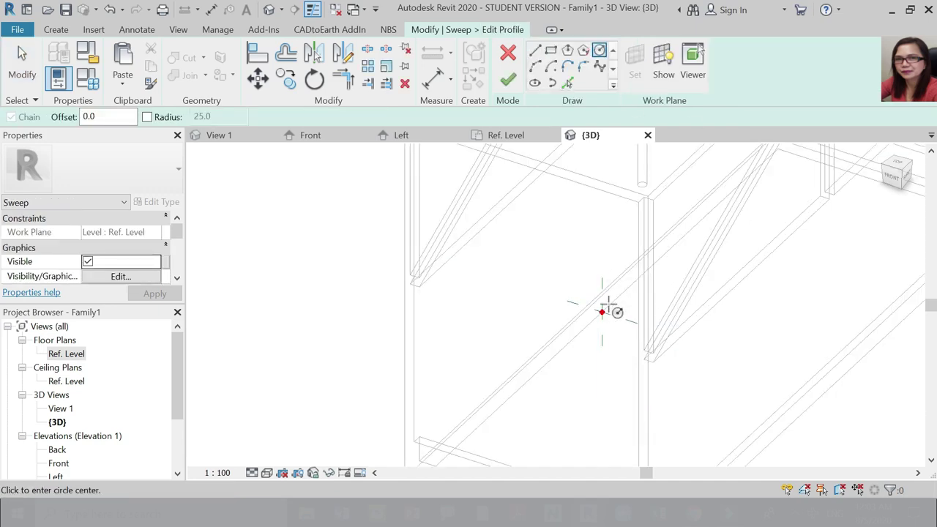
scroll(609, 306, "up", 2)
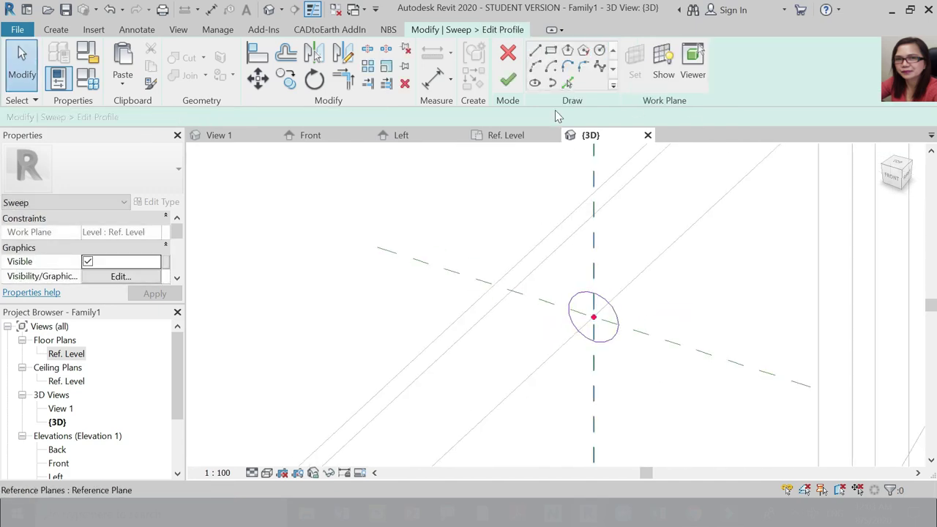
left_click(508, 81)
left_click(508, 81)
Move the swept rail from the car base up to the tops of the roof posts in the Right 3D view.
scroll(669, 387, "up", 4)
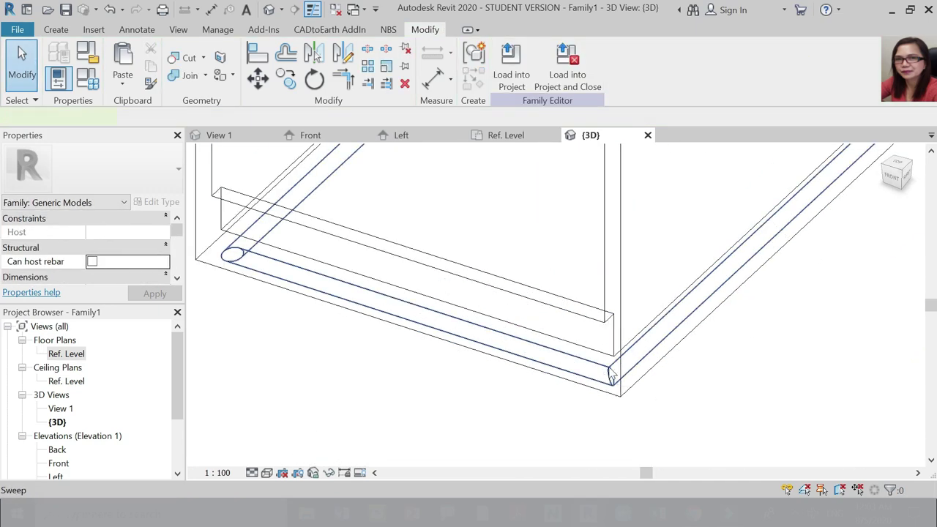
left_click(607, 369)
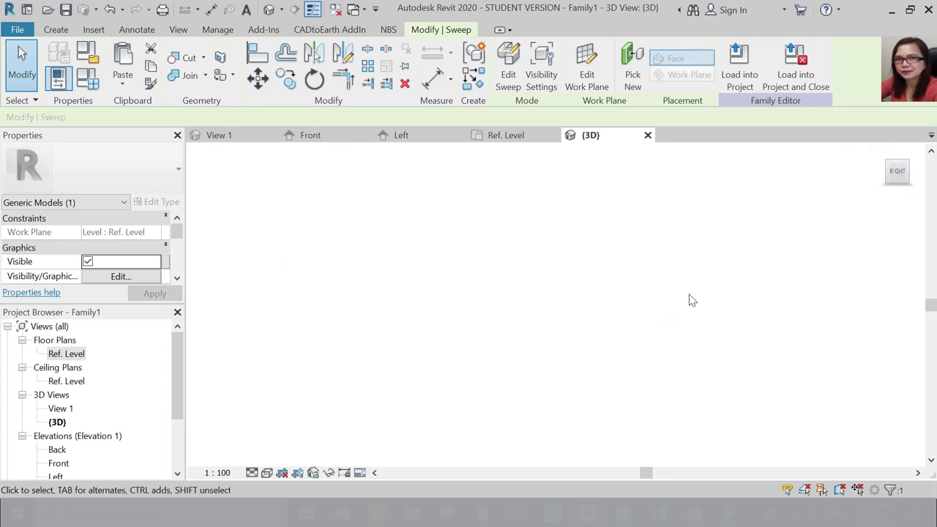
scroll(690, 301, "down", 5)
left_click(262, 85)
scroll(557, 335, "up", 5)
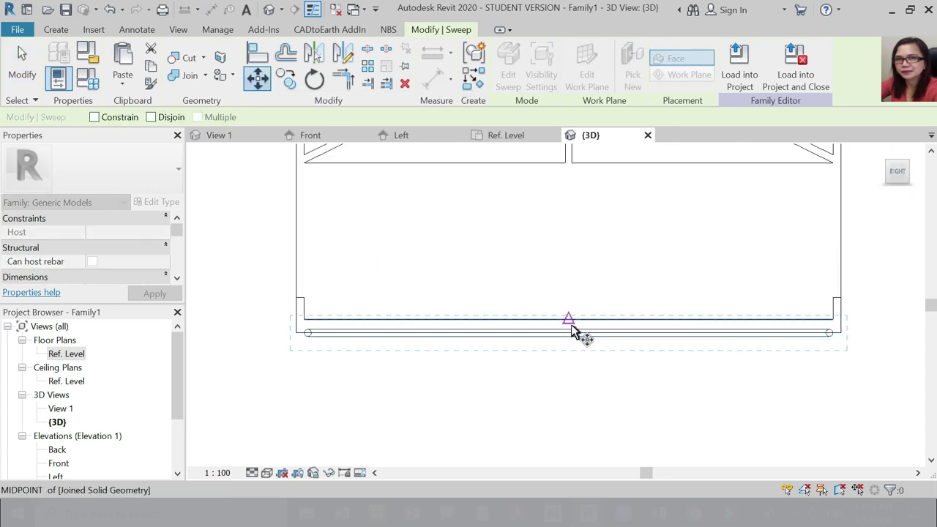
left_click(573, 339)
scroll(577, 344, "down", 6)
scroll(574, 236, "up", 3)
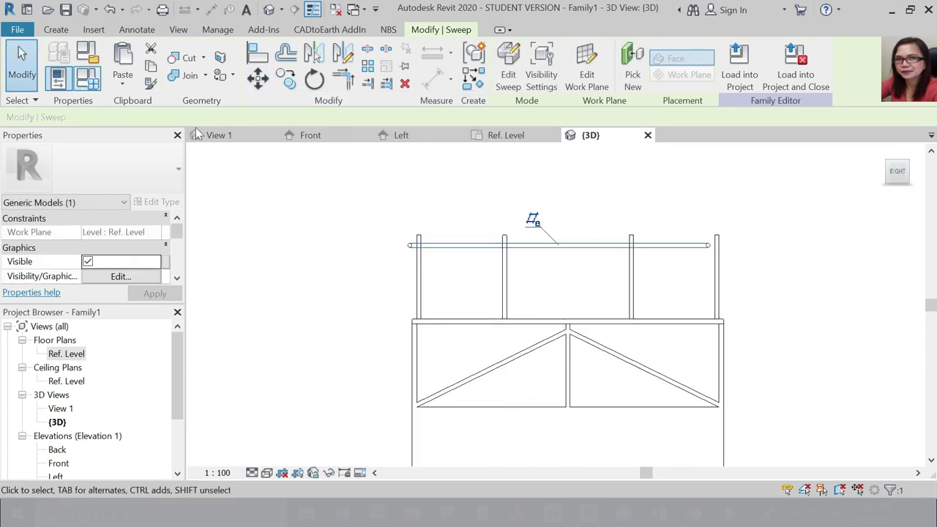
Move the rail horizontally in the Left elevation so its end circle lines up with the end post's outer edge.
left_click(401, 135)
scroll(446, 185, "up", 3)
left_click(503, 210)
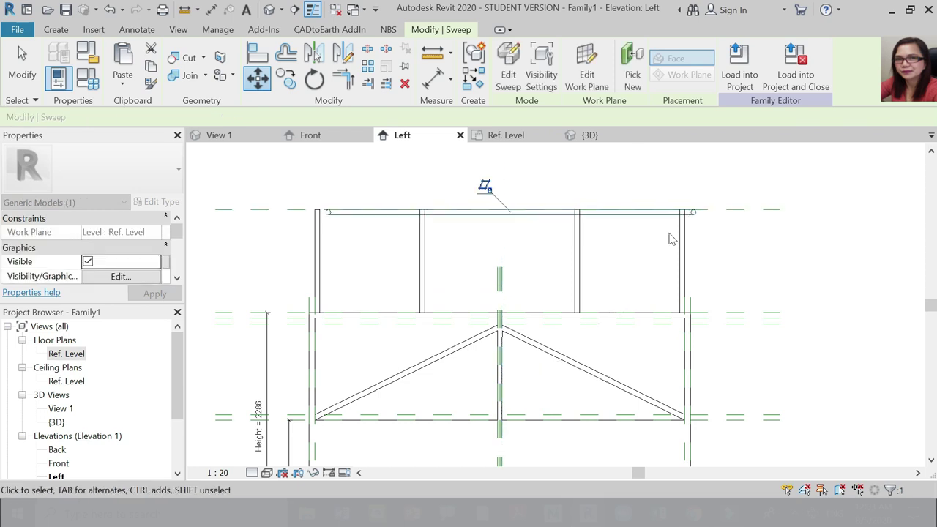
scroll(705, 200, "up", 3)
left_click(258, 79)
scroll(683, 236, "up", 3)
left_click(687, 226)
left_click(613, 224)
scroll(636, 232, "up", 3)
left_click(259, 79)
scroll(601, 221, "up", 3)
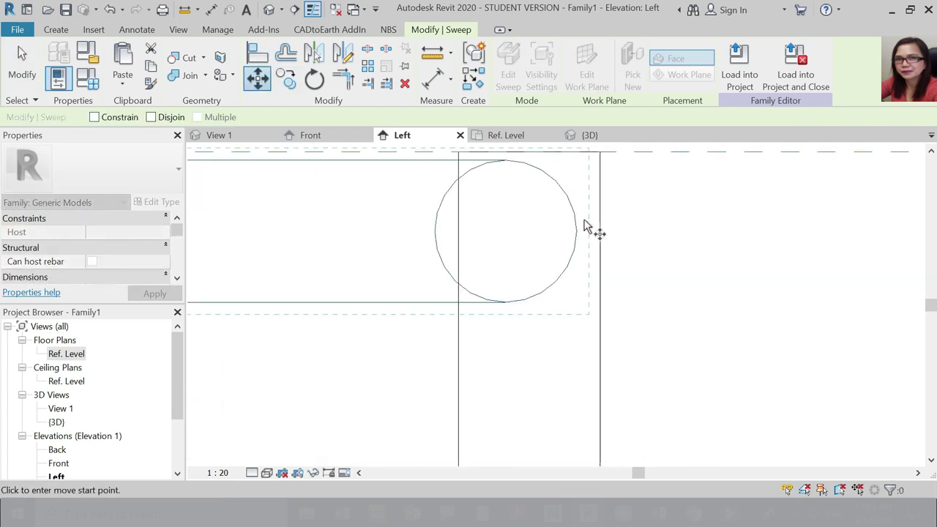
left_click(577, 230)
left_click(600, 231)
scroll(600, 231, "down", 2)
Move the rail up so the top of its circular section meets the top of the posts.
left_click(260, 79)
scroll(558, 193, "up", 3)
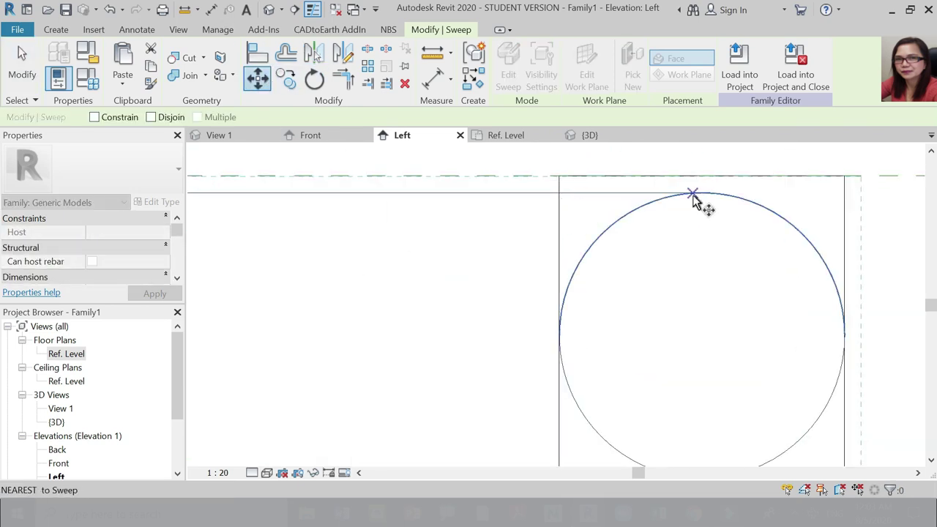
left_click(692, 193)
left_click(693, 175)
scroll(706, 207, "down", 14)
Check the rail spacing on the reference drawing and copy the top rail 590 mm downward in the Right 3D view.
left_click(506, 134)
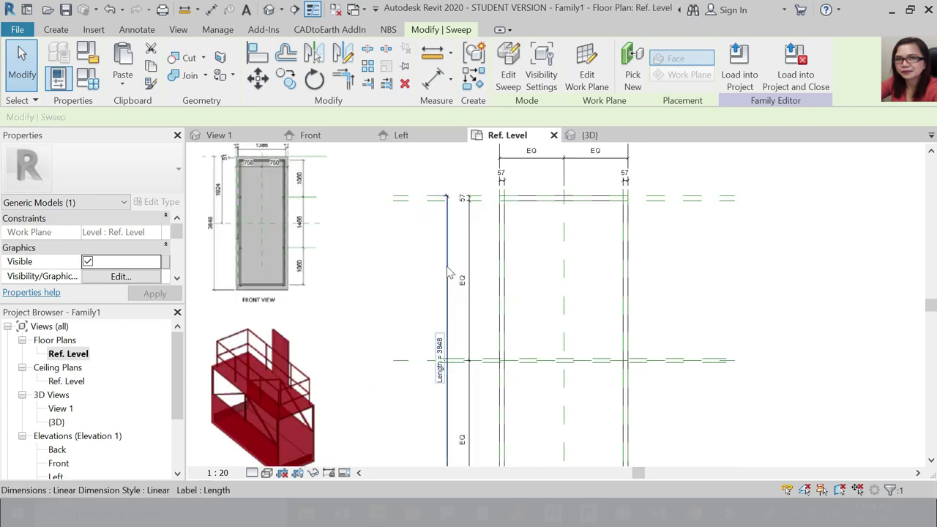
scroll(410, 205, "up", 3)
scroll(425, 219, "down", 3)
scroll(374, 366, "up", 4)
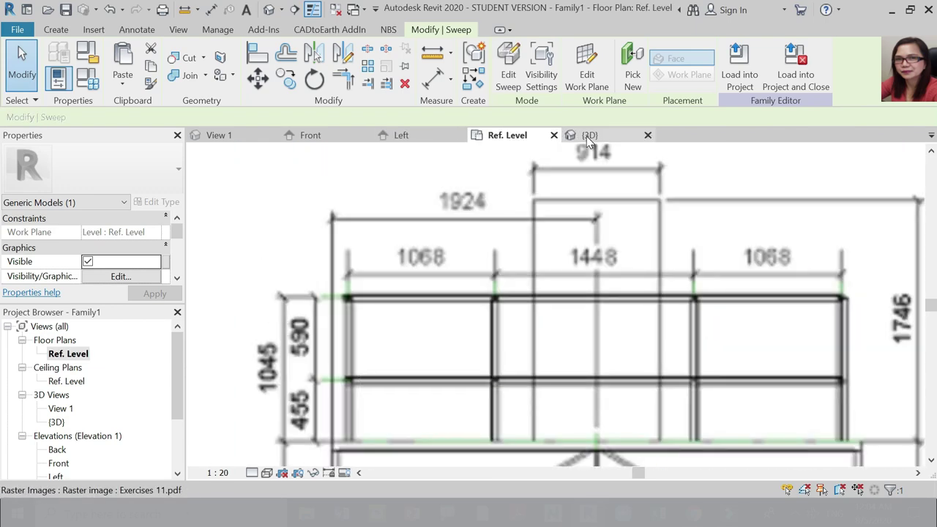
left_click(586, 135)
type("ro590")
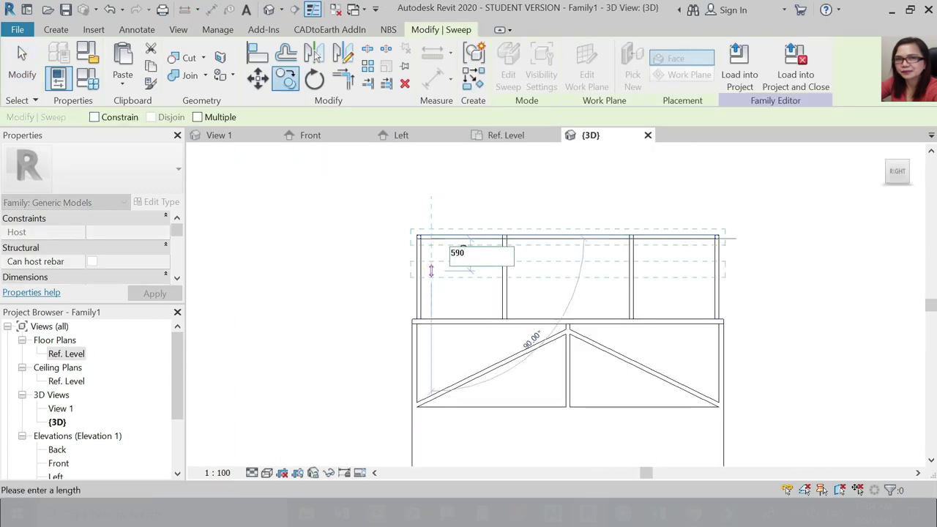
key("Return")
left_click(576, 193)
Show the whole car in an isometric 3D view with the Shaded visual style.
left_click(885, 150)
left_click(266, 472)
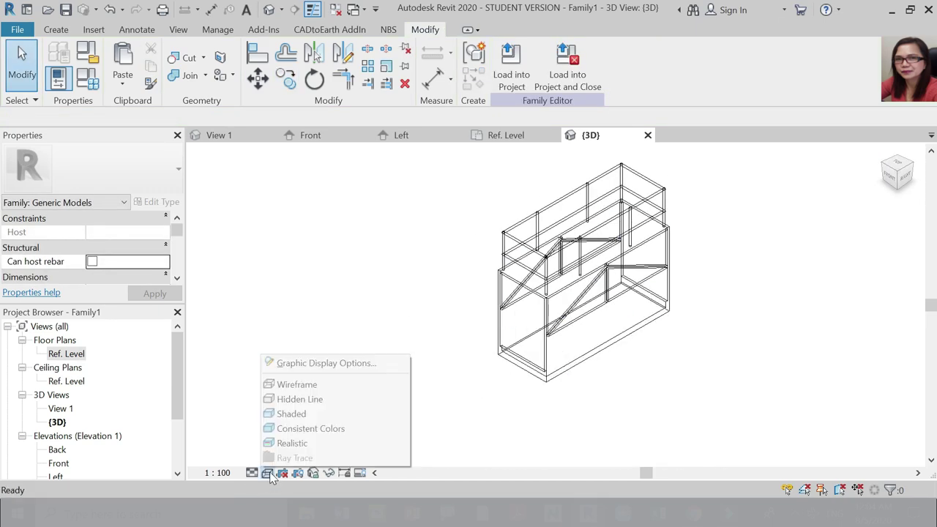
left_click(293, 407)
scroll(574, 309, "down", 1)
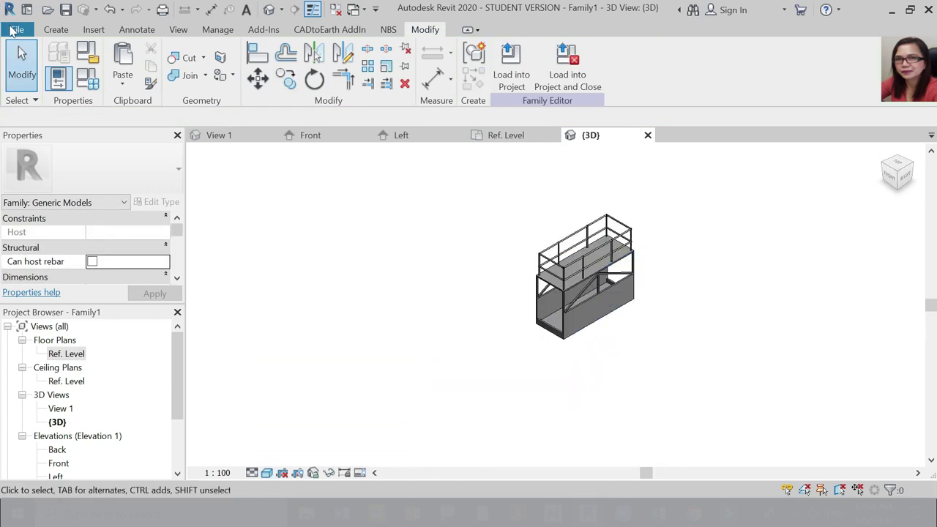
Save the family under the name Car in the Revit Session 9a folder.
key("alt+f")
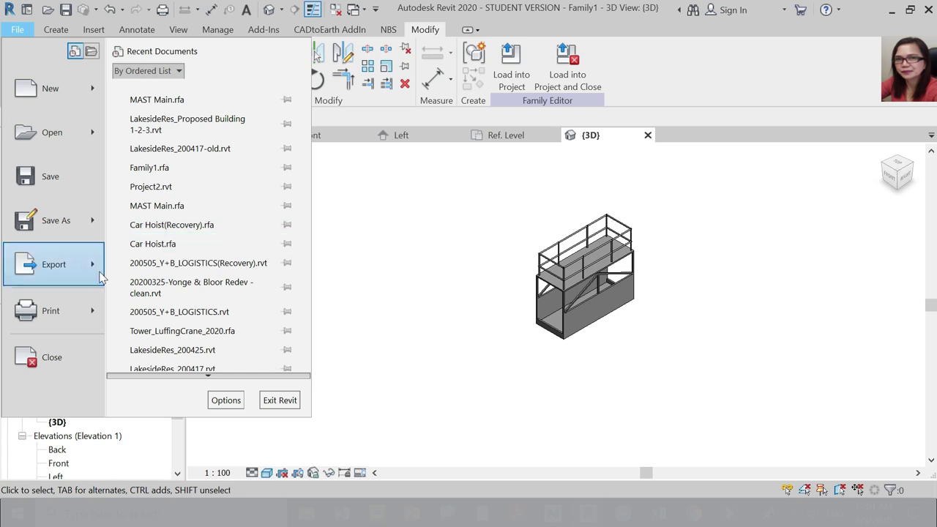
mouse_move(96, 224)
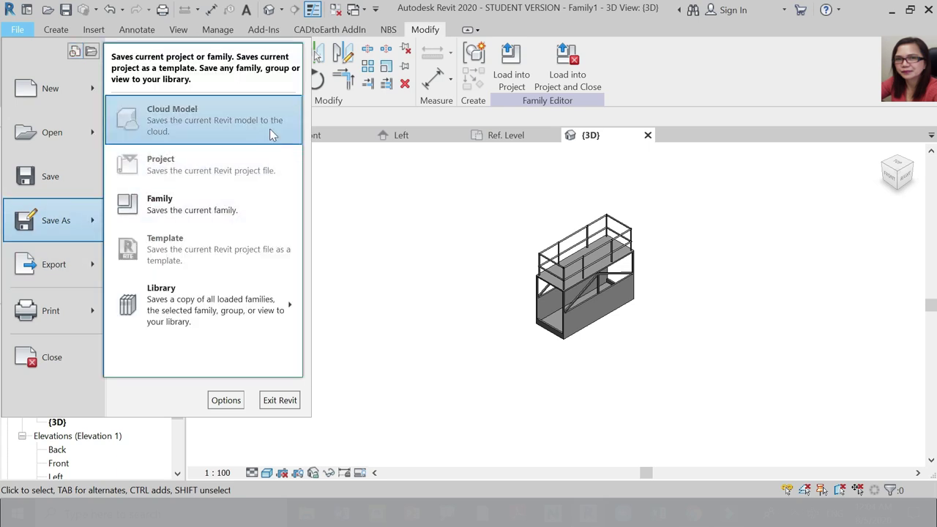
left_click(219, 210)
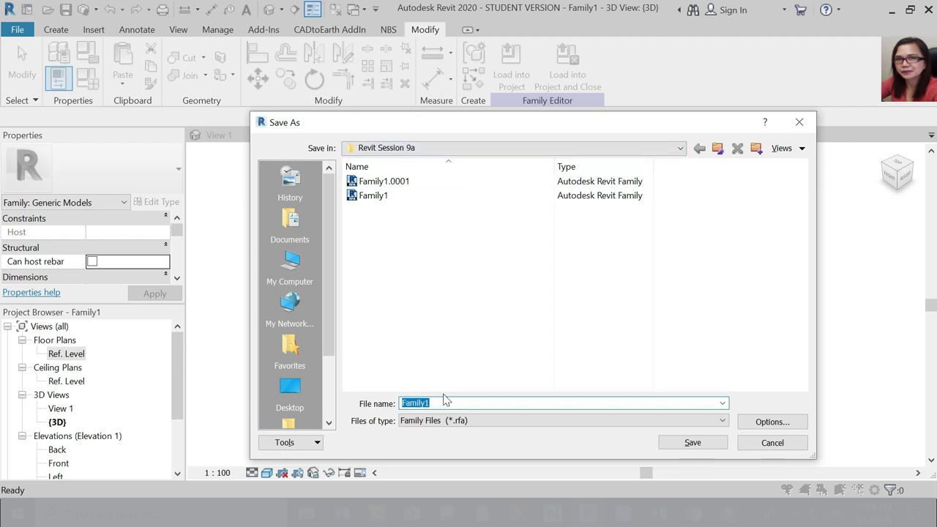
type("c")
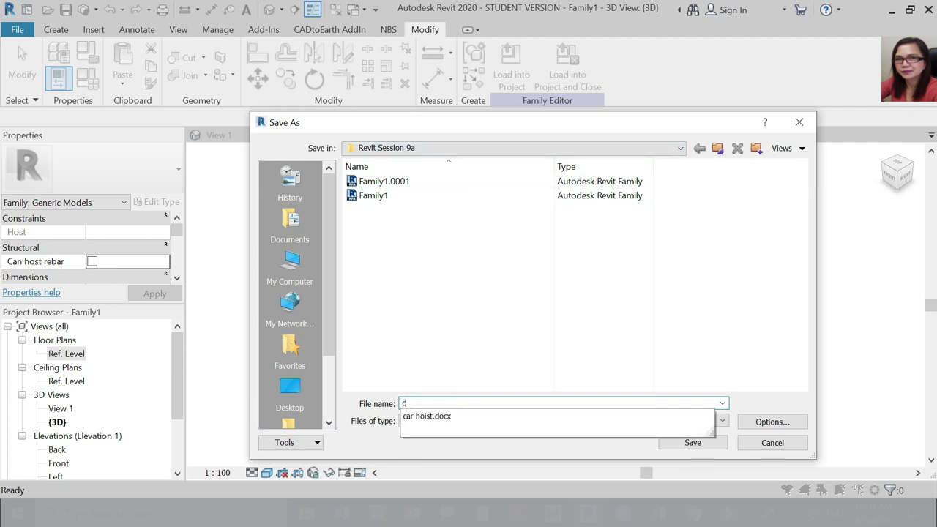
key("BackSpace")
type("cA")
key("BackSpace")
key("BackSpace")
key("BackSpace")
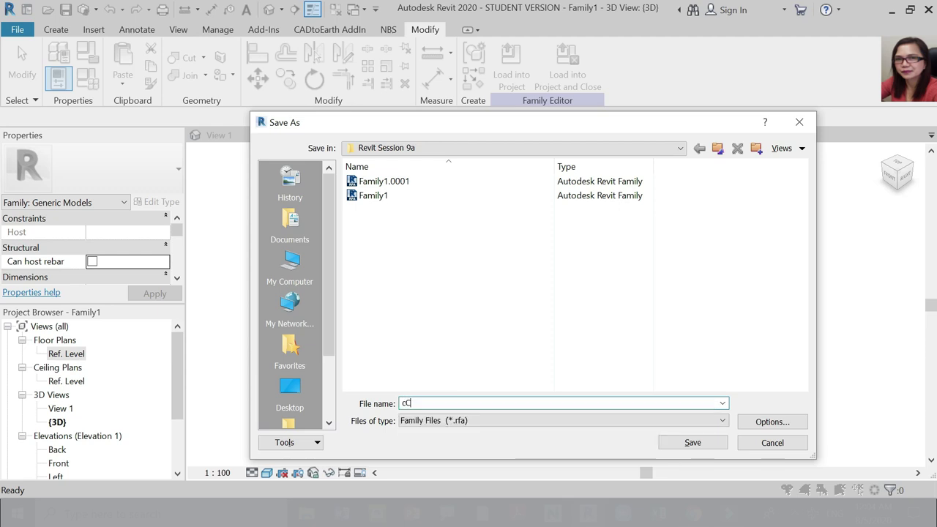
type("C")
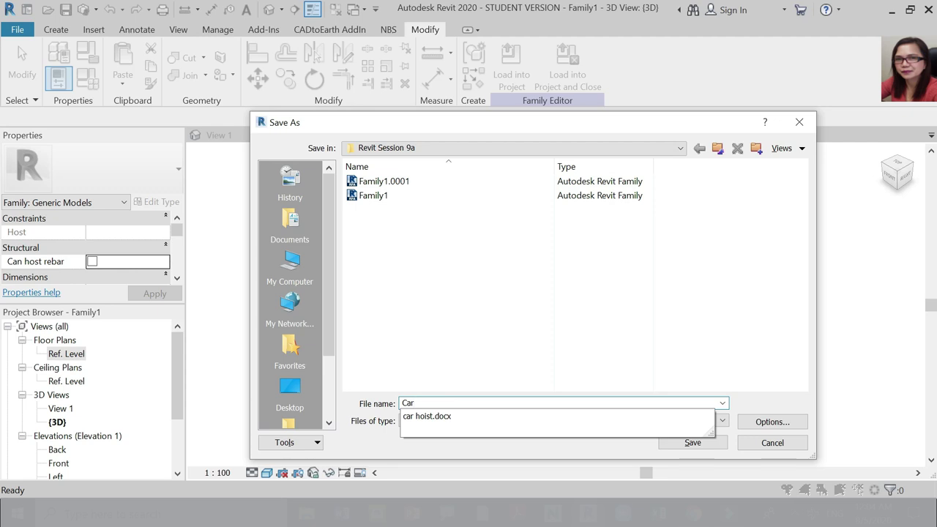
left_click(713, 443)
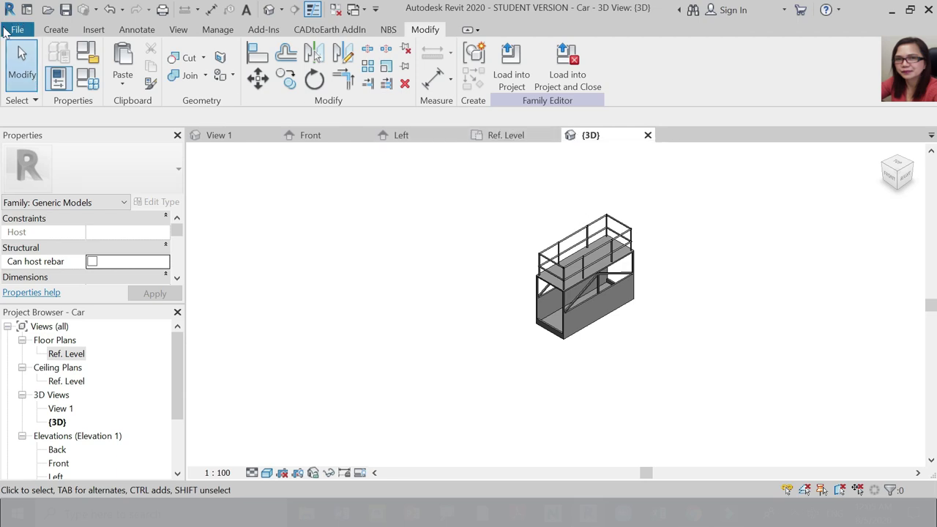
Open the MAST Main family from the Revit Session 9 folder on the Desktop and load the Car family into it.
key("alt+f")
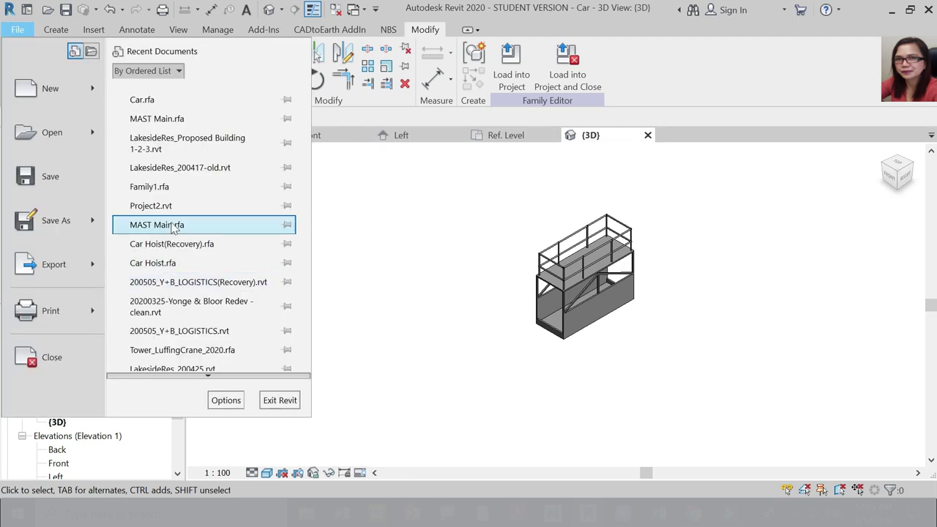
left_click(45, 133)
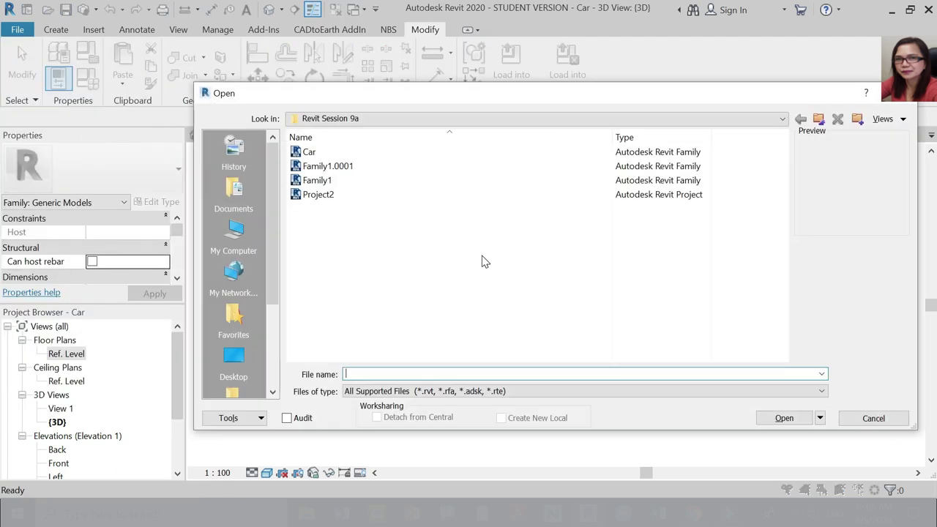
left_click(410, 119)
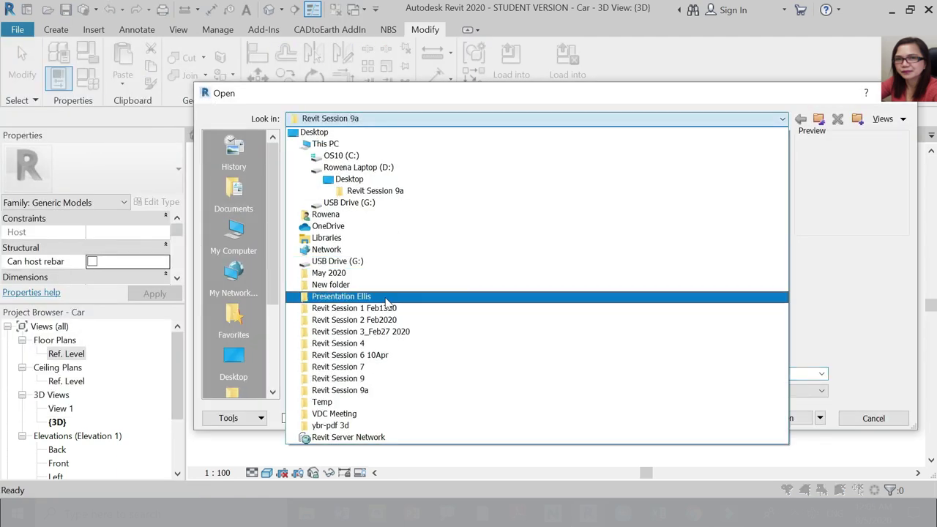
left_click(366, 179)
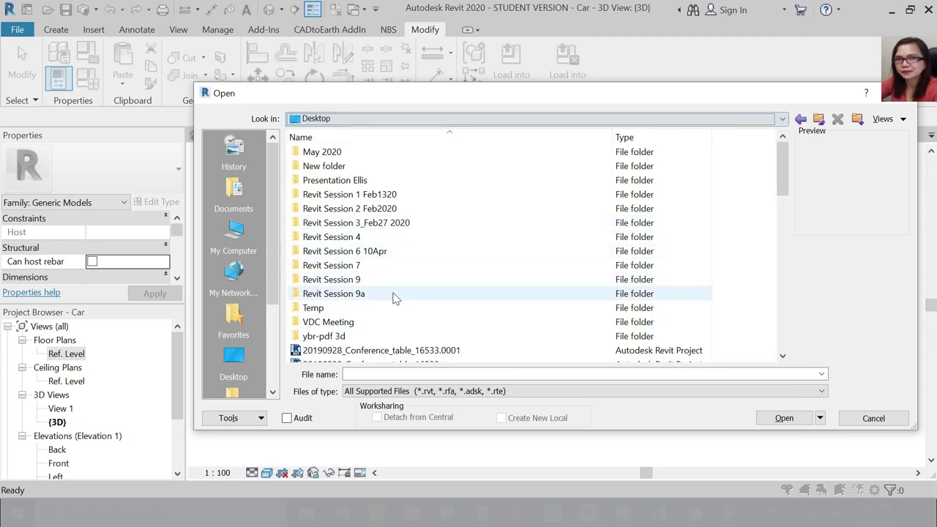
double_click(369, 284)
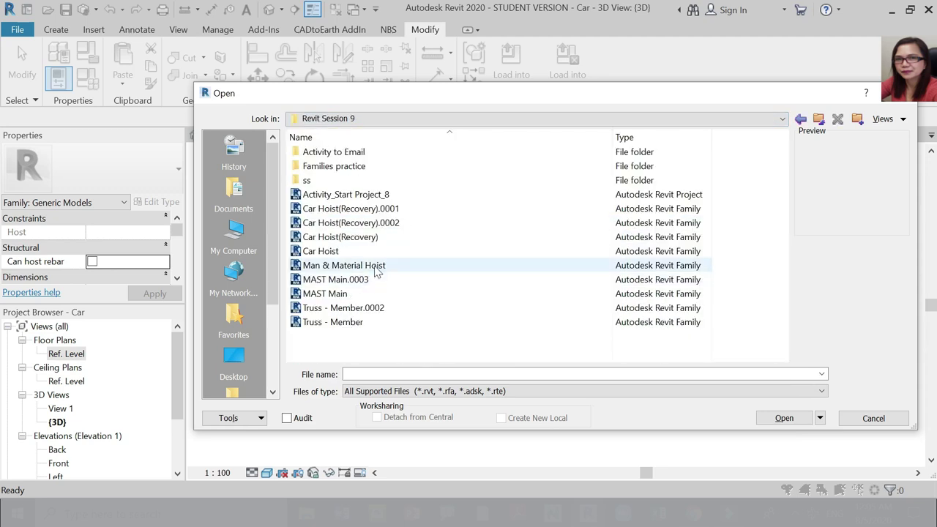
left_click(335, 295)
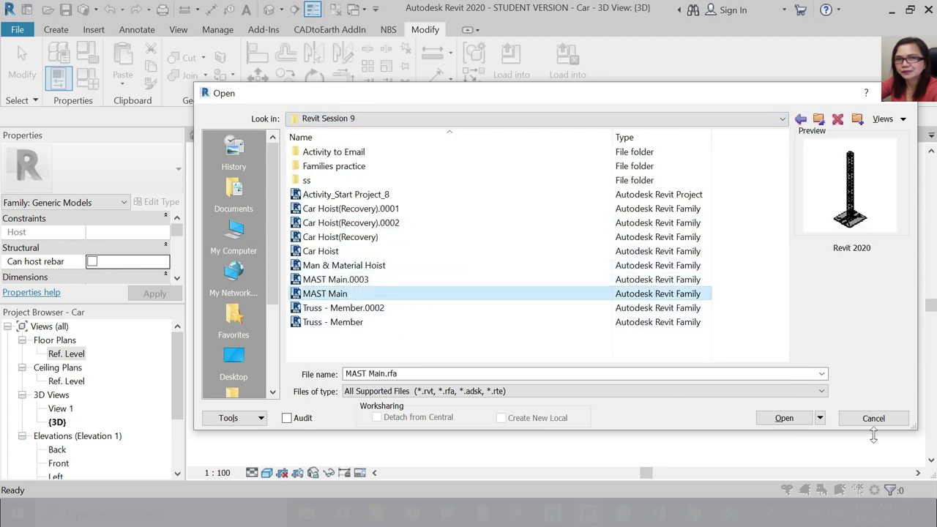
left_click(778, 423)
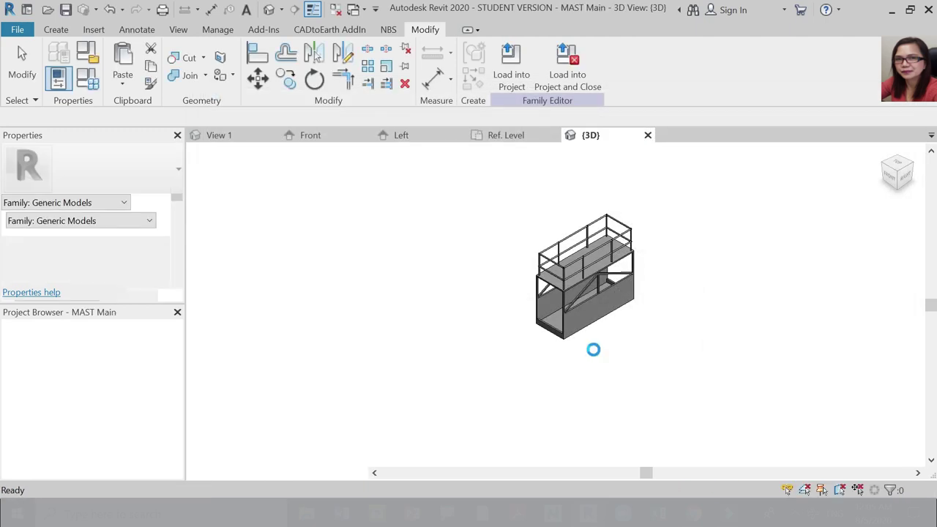
left_click(590, 136)
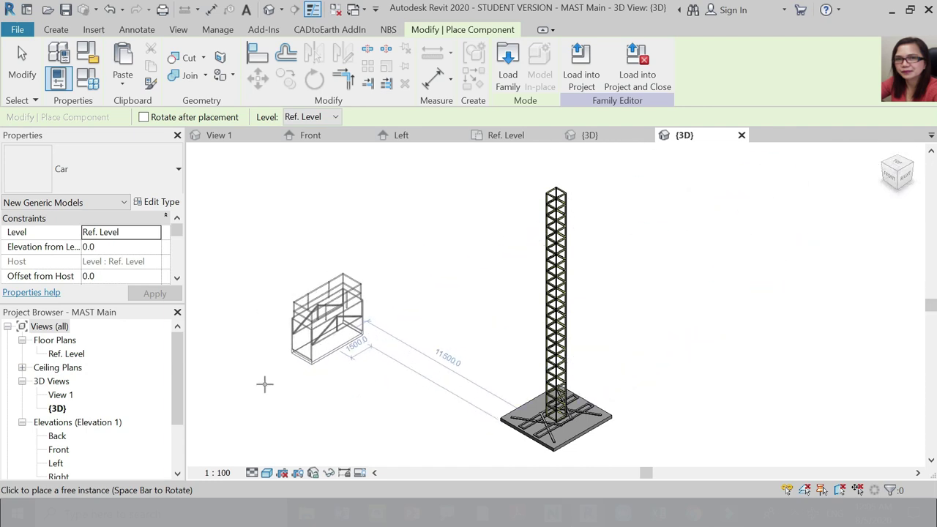
Examine the Car Height and Car Height 2 dimensions beside the mast in MAST Main's Front elevation.
double_click(62, 449)
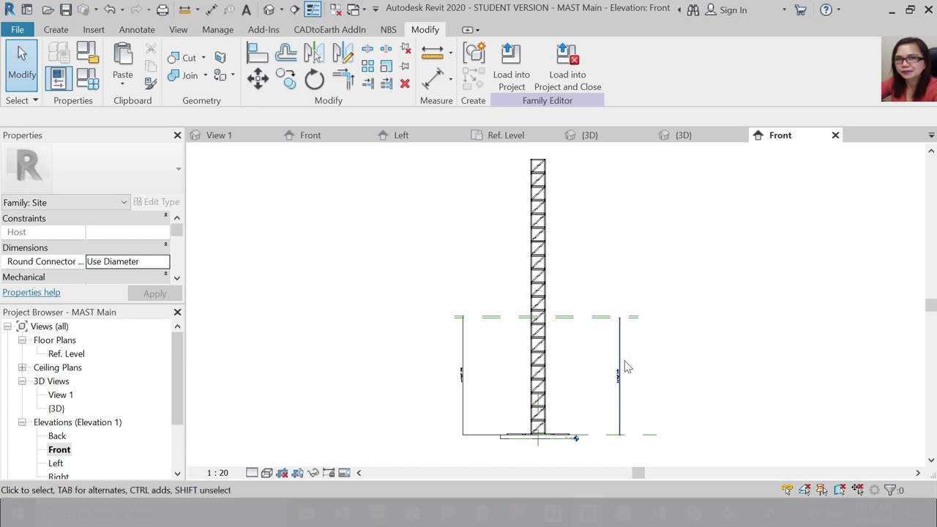
scroll(539, 303, "up", 2)
scroll(502, 330, "down", 3)
scroll(476, 347, "up", 2)
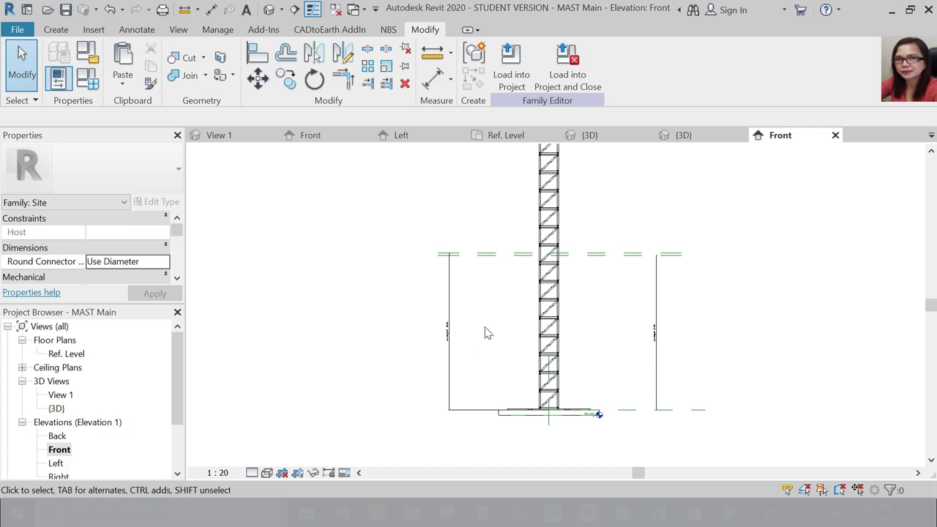
scroll(479, 295, "up", 1)
scroll(414, 274, "up", 3)
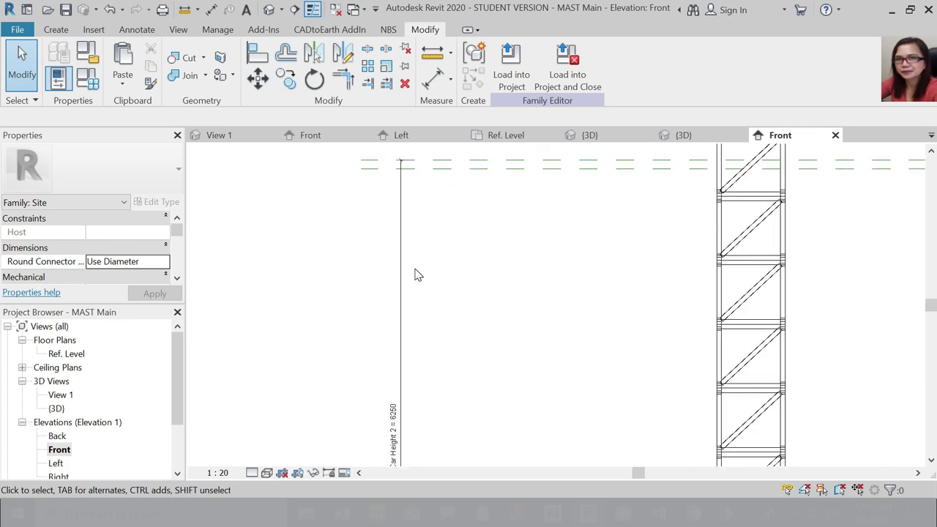
scroll(432, 234, "down", 2)
scroll(418, 314, "up", 3)
scroll(416, 304, "down", 3)
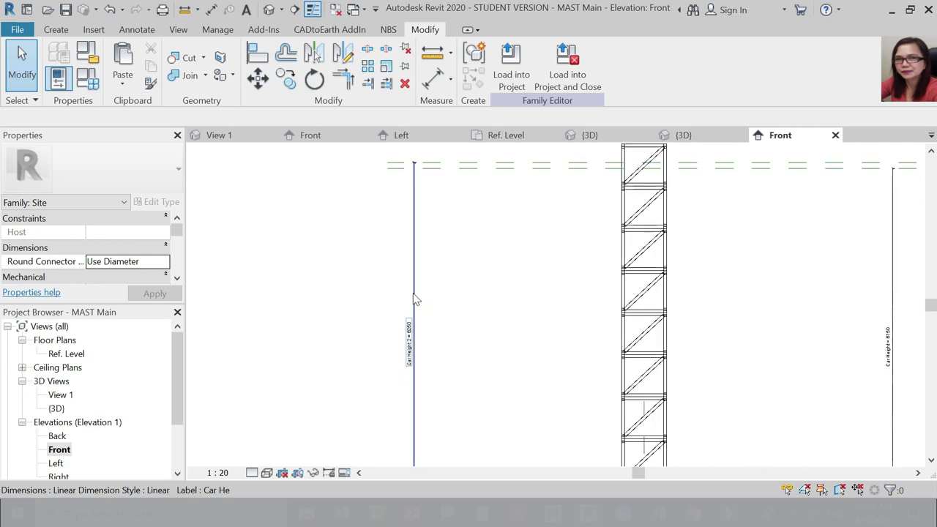
scroll(423, 365, "up", 3)
scroll(395, 355, "down", 4)
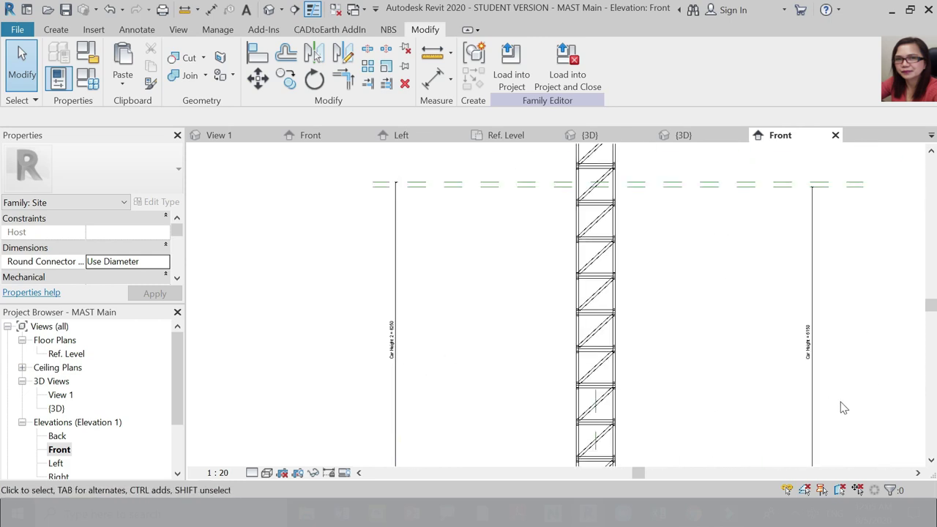
scroll(832, 334, "up", 2)
scroll(598, 337, "down", 1)
scroll(598, 337, "down", 2)
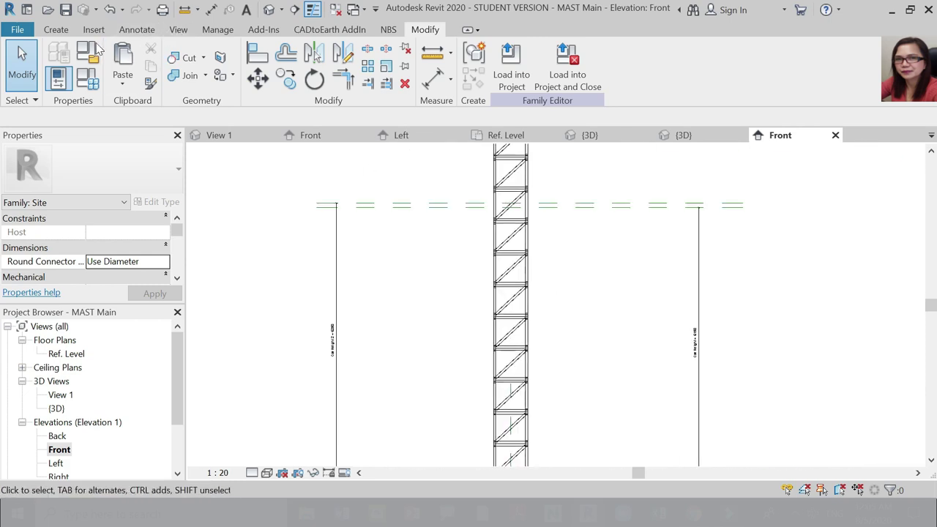
Try to place the Car component in the mast's Front elevation, and open the Ref. Level floor plan.
left_click(57, 30)
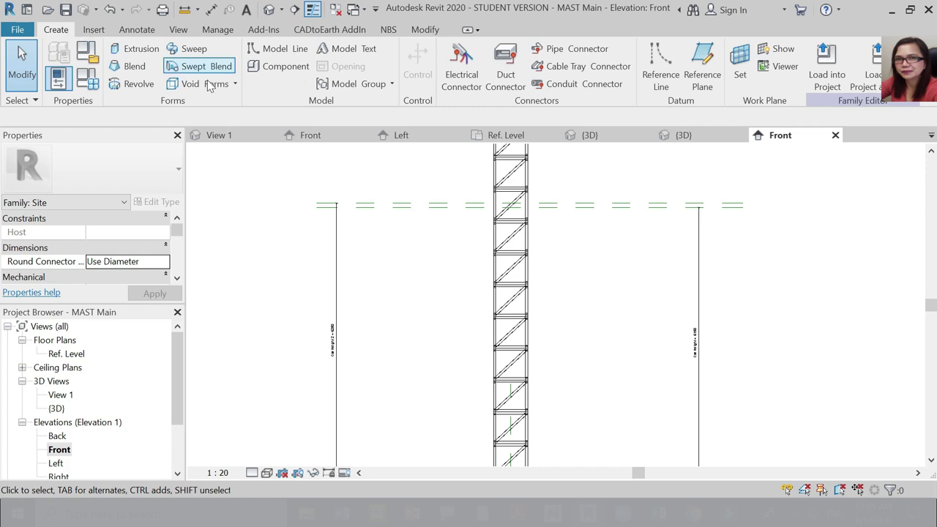
left_click(283, 67)
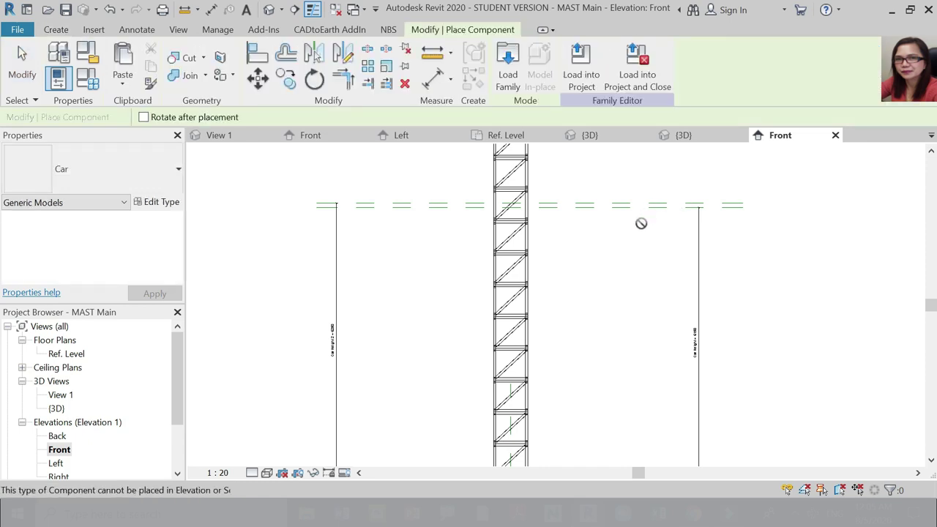
scroll(641, 224, "down", 1)
scroll(652, 178, "up", 1)
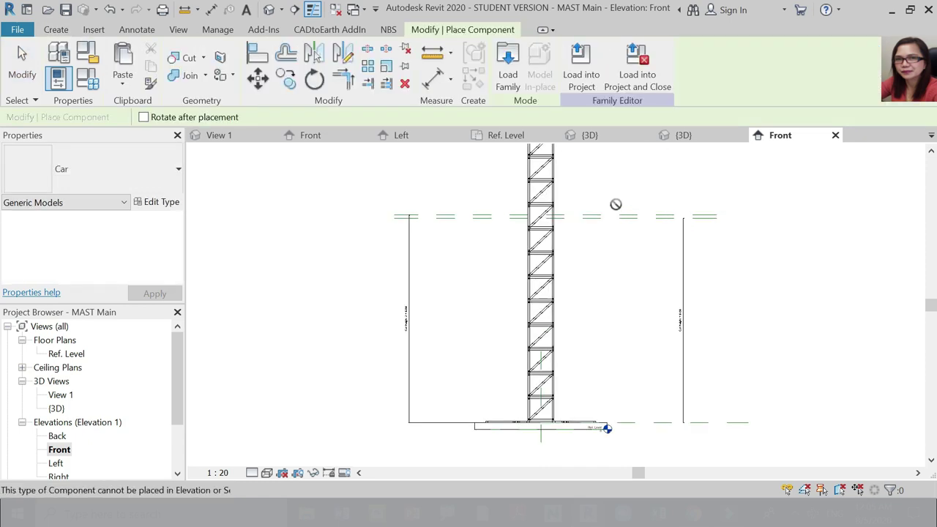
double_click(66, 353)
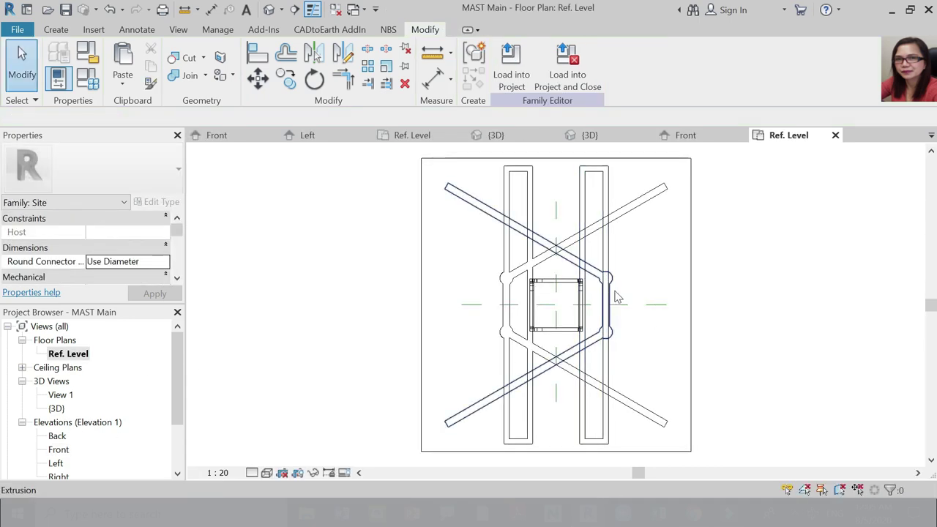
left_click(57, 30)
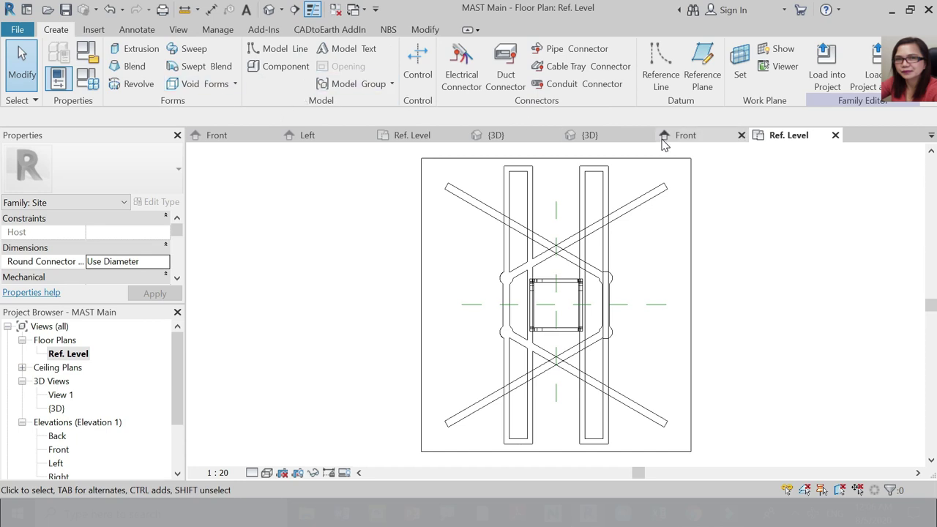
Compare the car's 3D model with the Exercises 11 reference drawing and examine the size and position of the upright panel above the roof.
left_click(585, 135)
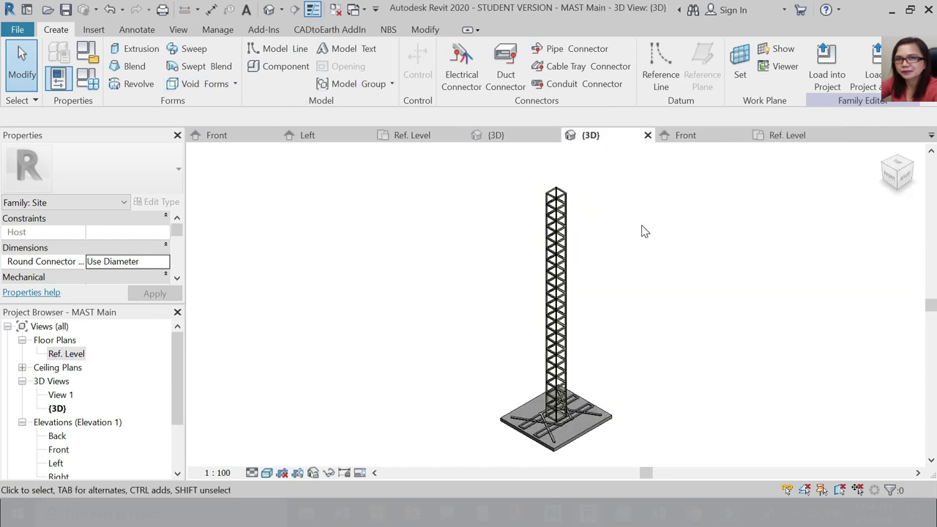
left_click(494, 135)
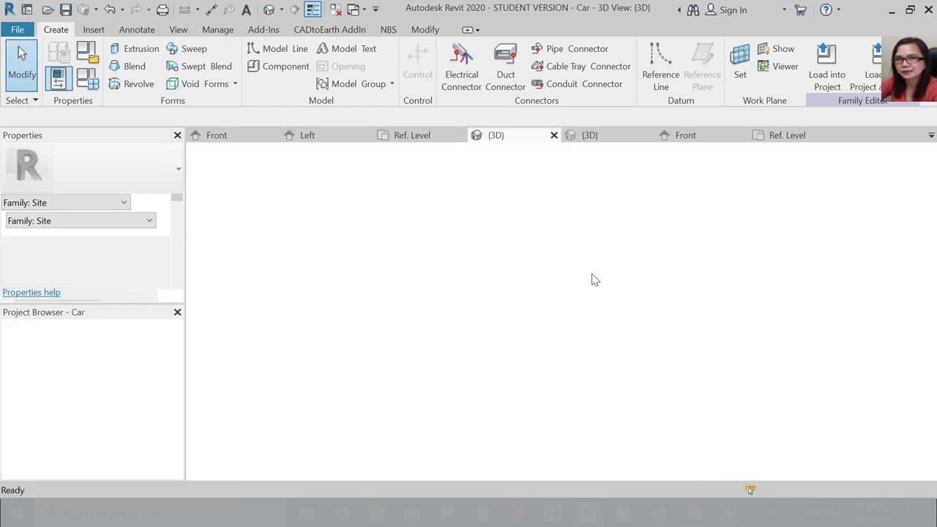
scroll(585, 225, "up", 4)
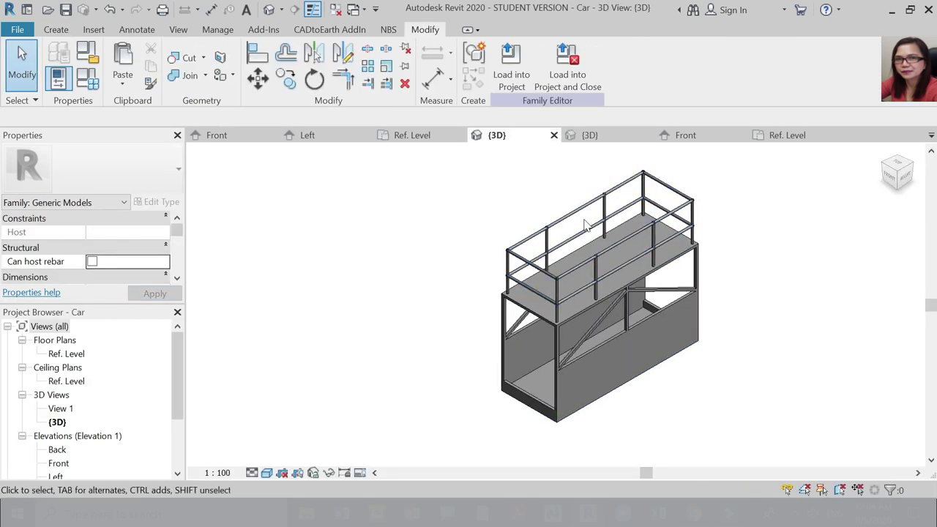
scroll(585, 226, "down", 3)
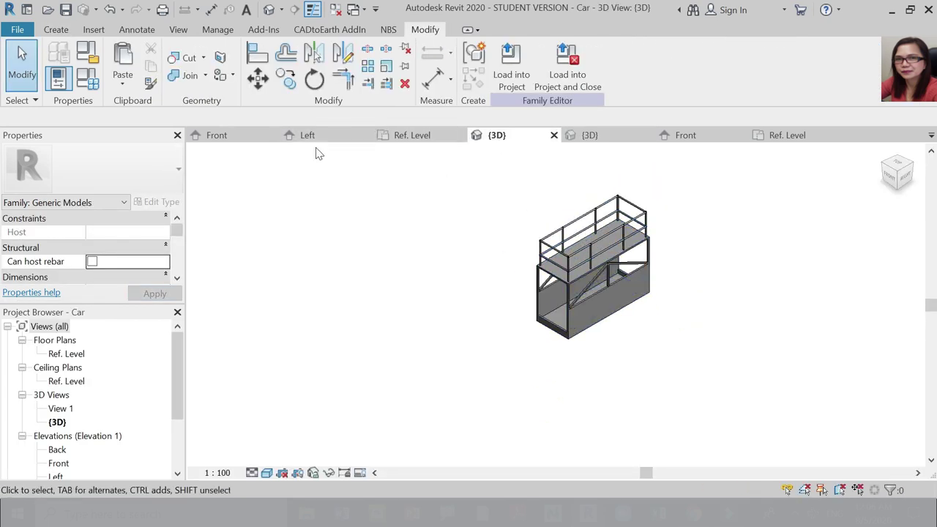
left_click(410, 136)
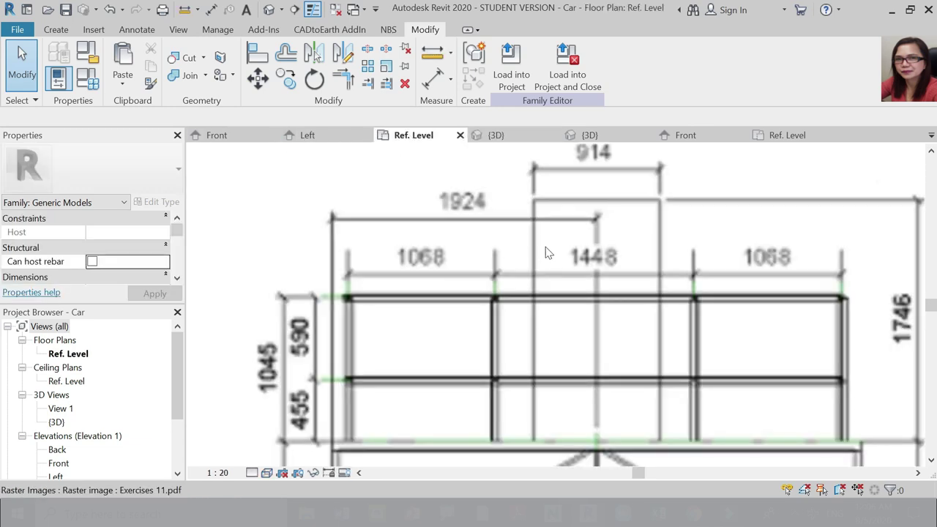
scroll(545, 252, "down", 3)
scroll(606, 243, "up", 2)
scroll(532, 245, "down", 3)
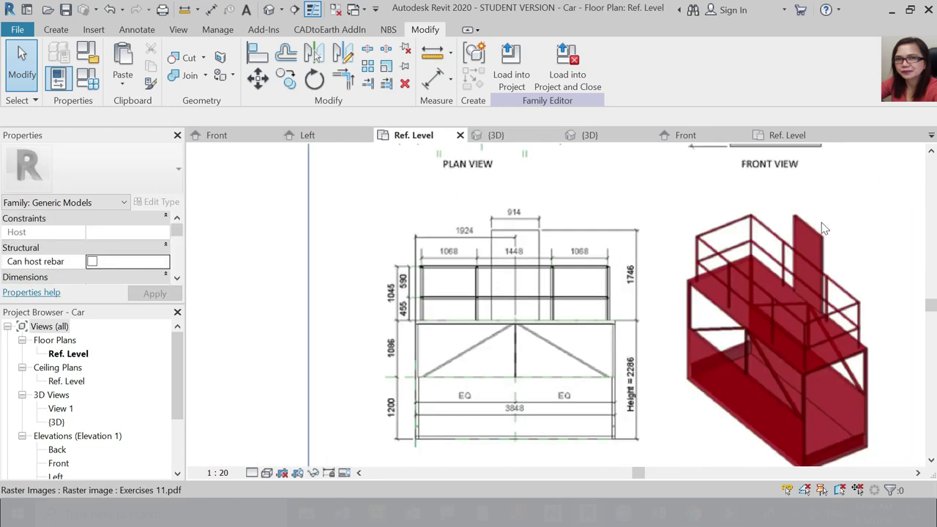
scroll(833, 261, "up", 3)
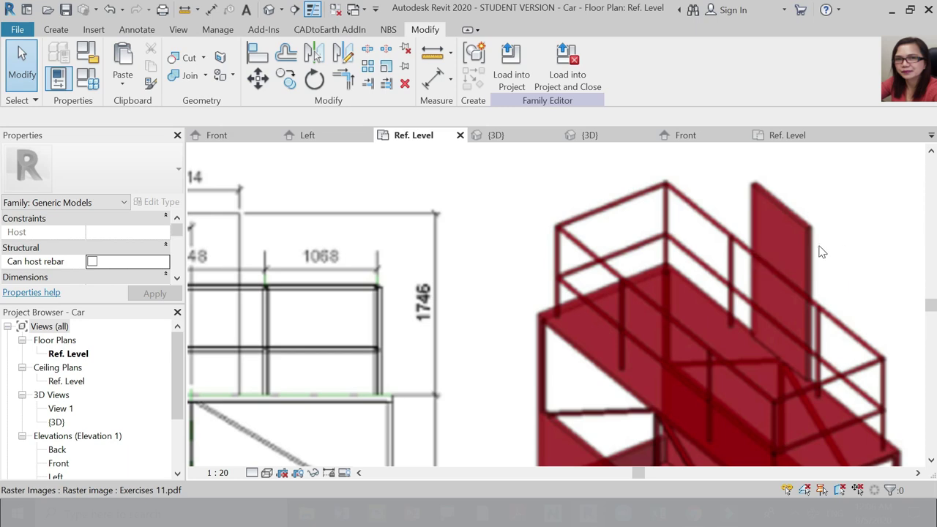
scroll(737, 235, "up", 1)
scroll(738, 234, "down", 3)
scroll(415, 221, "up", 2)
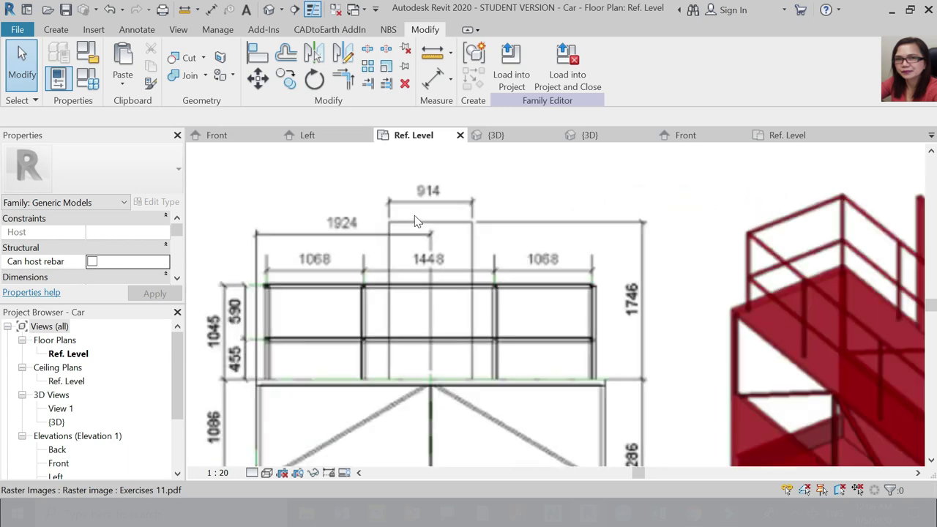
scroll(428, 262, "down", 5)
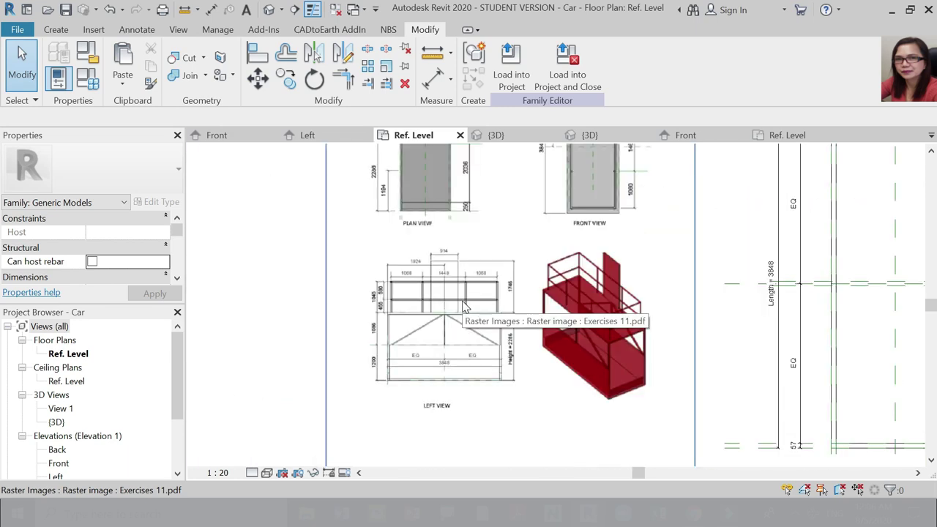
scroll(443, 184, "up", 4)
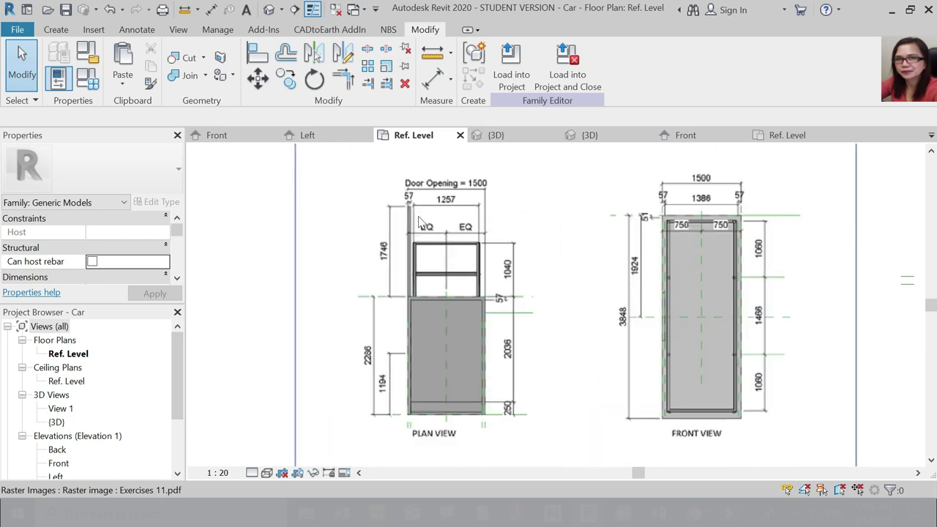
scroll(414, 222, "up", 1)
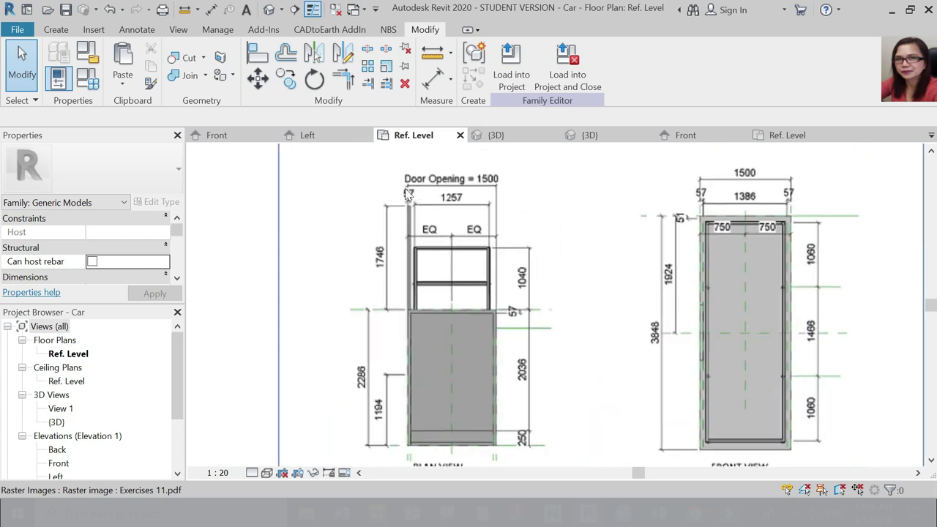
scroll(407, 194, "down", 2)
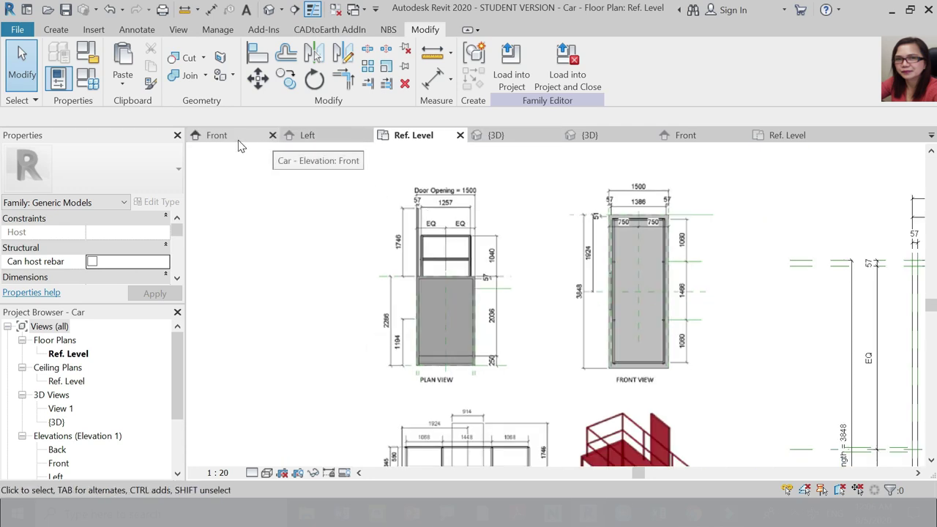
In the Car family's Front elevation, start an extrusion and sketch a 57 mm wide rectangle about 1875 mm tall, upward from the roof's left corner.
left_click(219, 135)
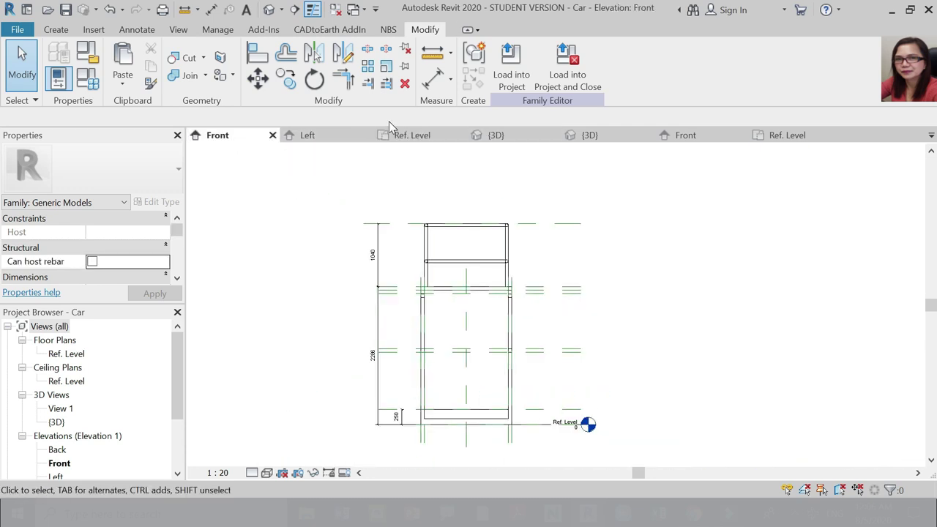
scroll(471, 186, "up", 1)
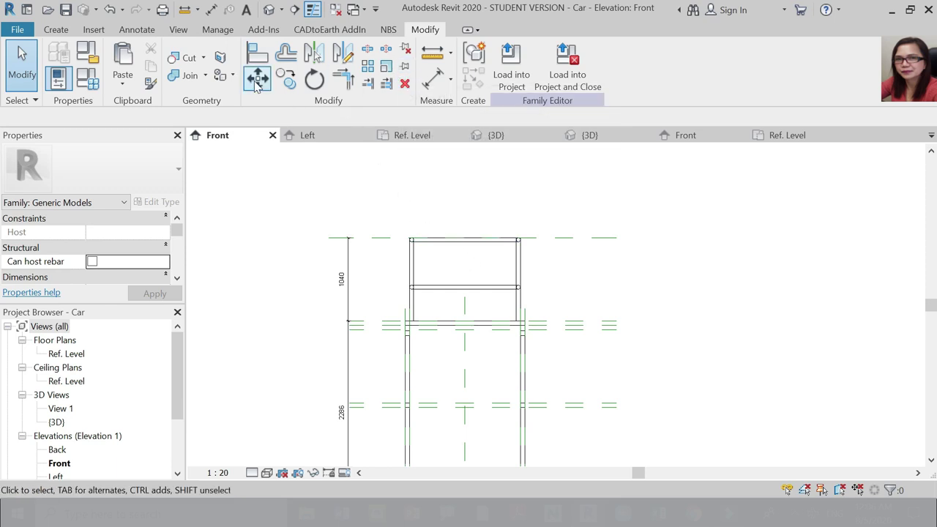
left_click(56, 32)
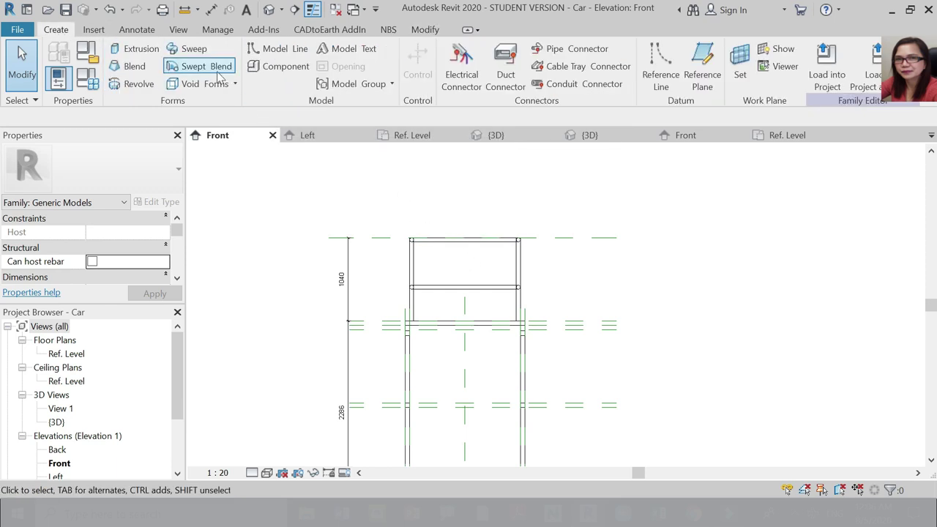
left_click(133, 48)
left_click(551, 50)
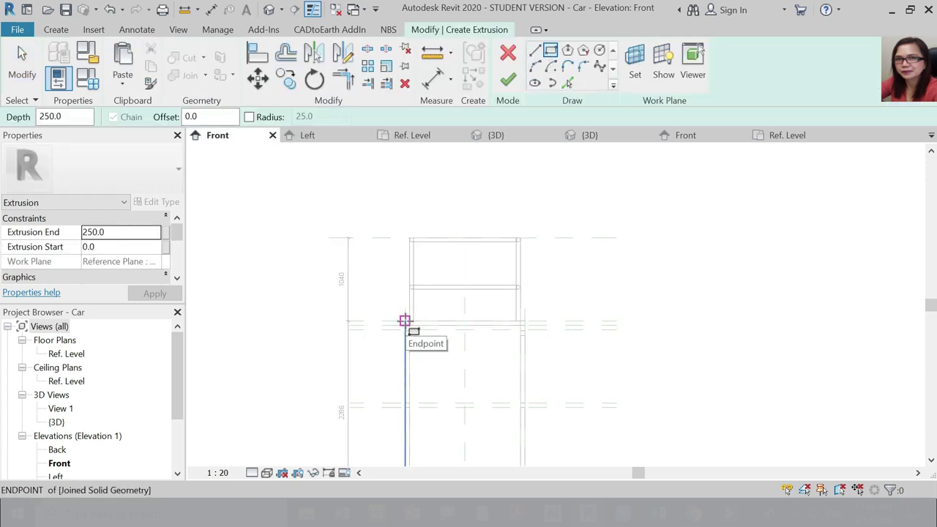
left_click(405, 320)
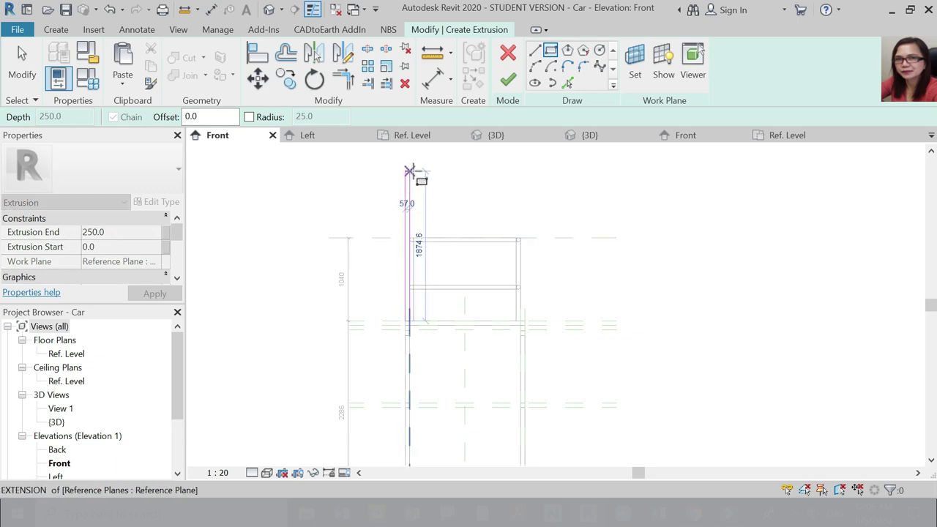
left_click(410, 171)
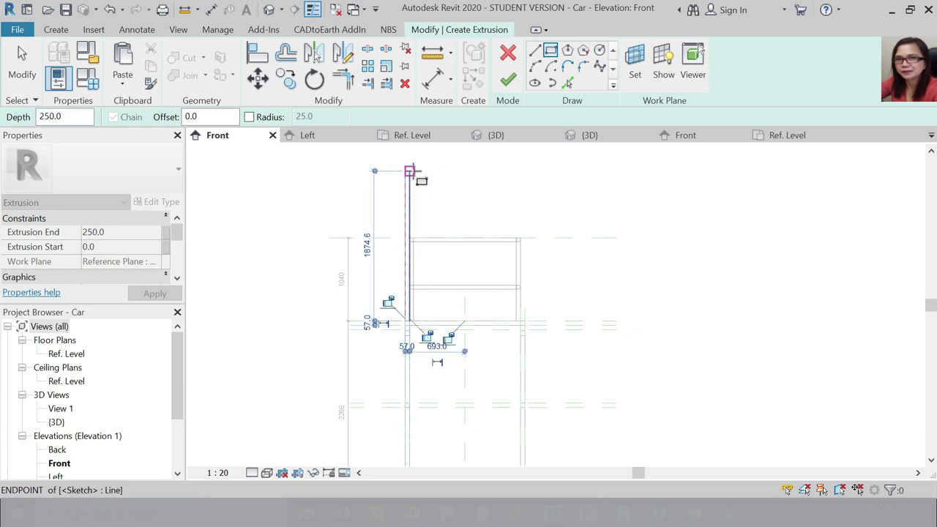
key("Escape")
key("Escape")
Check the lengths of the panel sketch's upper and lower edges and its position relative to the roof and railing.
scroll(410, 180, "up", 3)
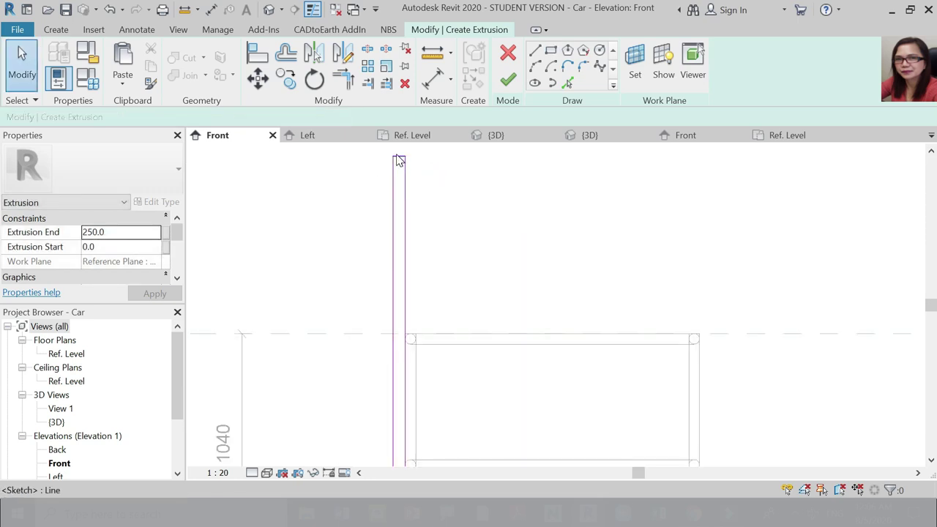
left_click(399, 158)
scroll(439, 235, "down", 3)
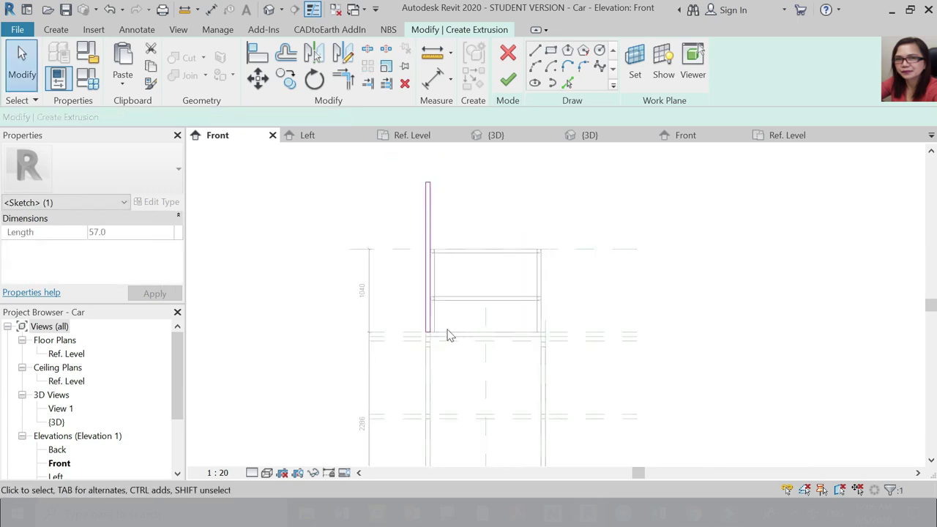
key("Escape")
scroll(450, 335, "up", 3)
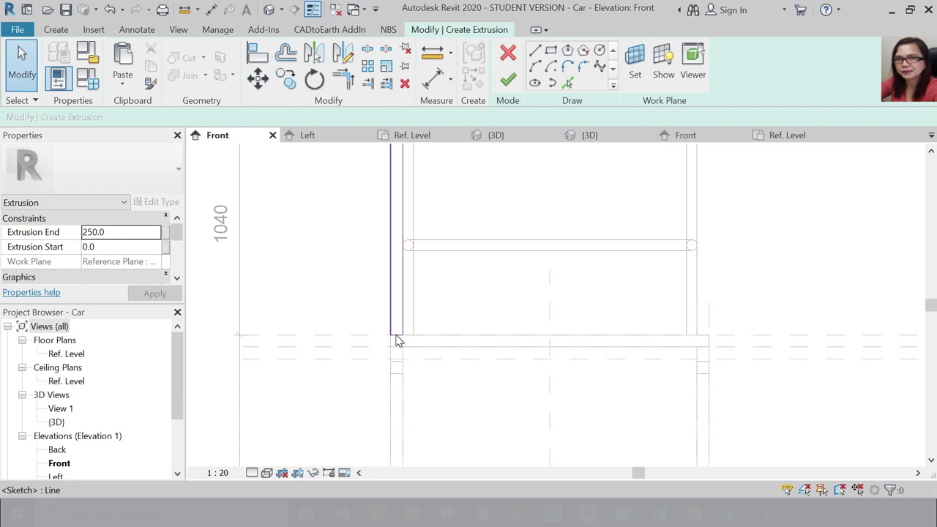
left_click(397, 335)
scroll(435, 354, "down", 4)
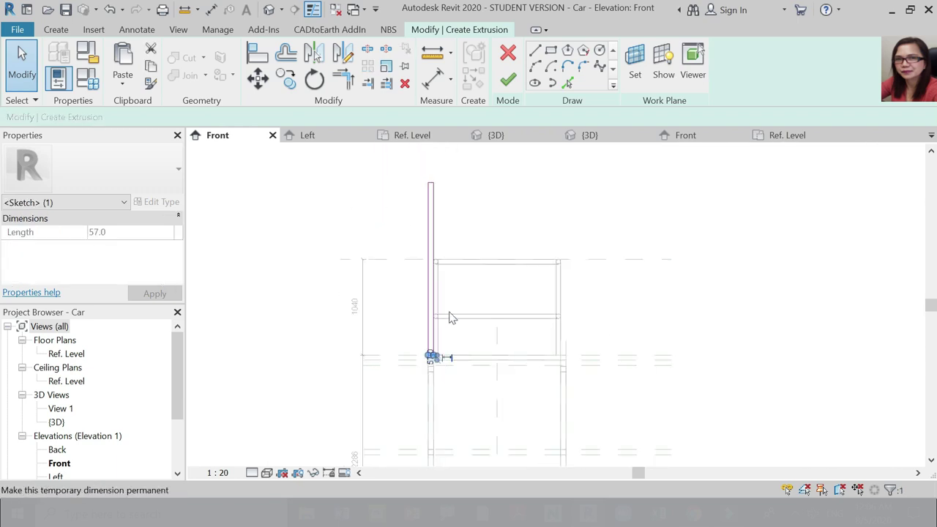
key("Escape")
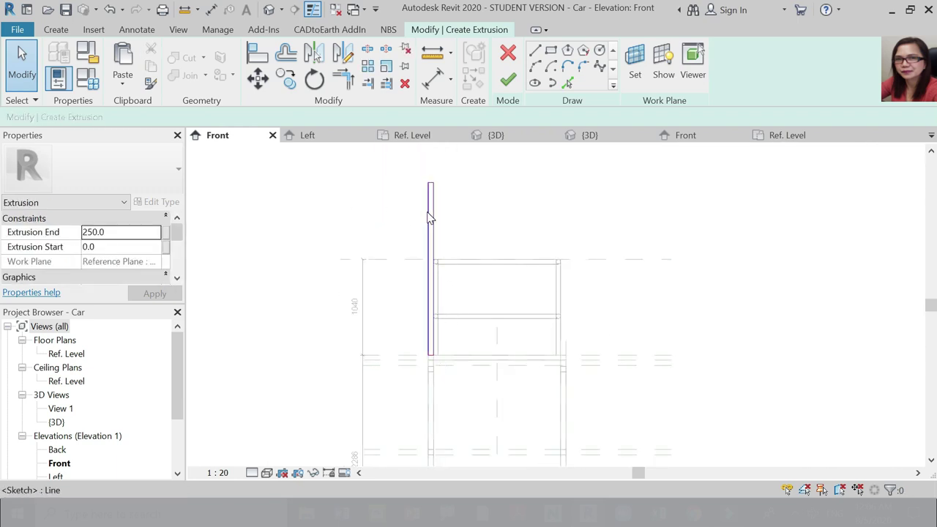
scroll(433, 196, "up", 5)
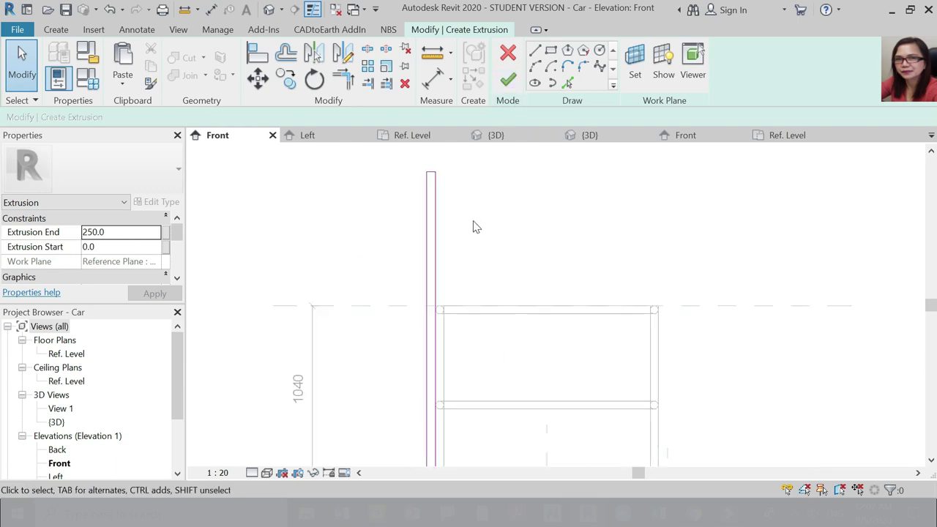
scroll(447, 168, "up", 1)
scroll(448, 203, "down", 2)
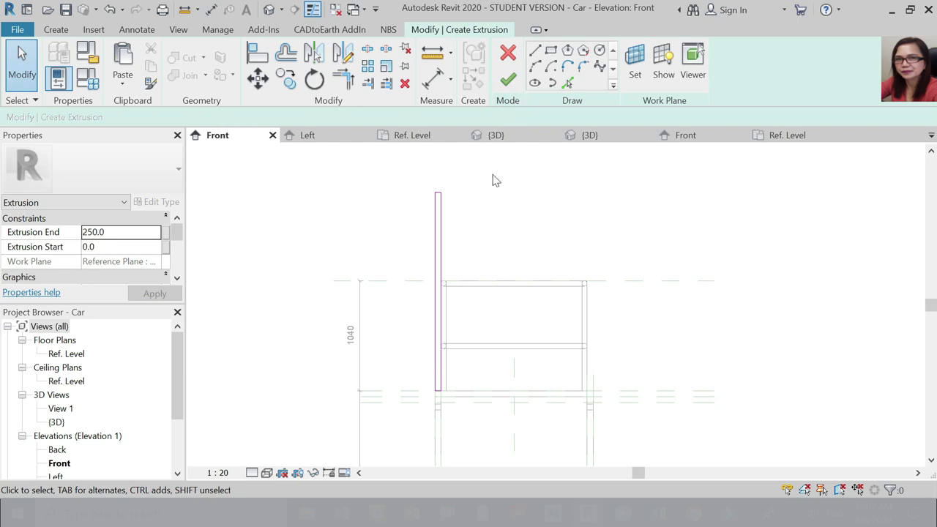
scroll(436, 195, "up", 2)
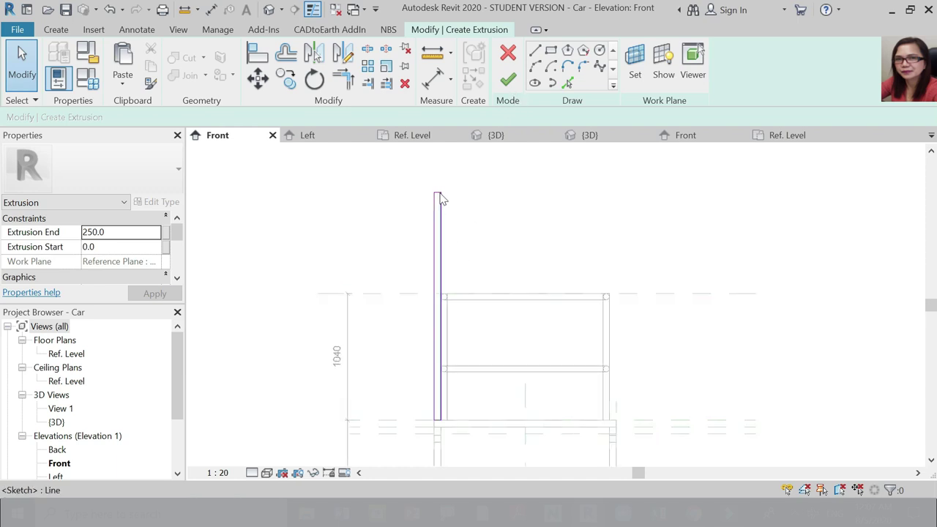
left_click(436, 196)
scroll(453, 175, "down", 2)
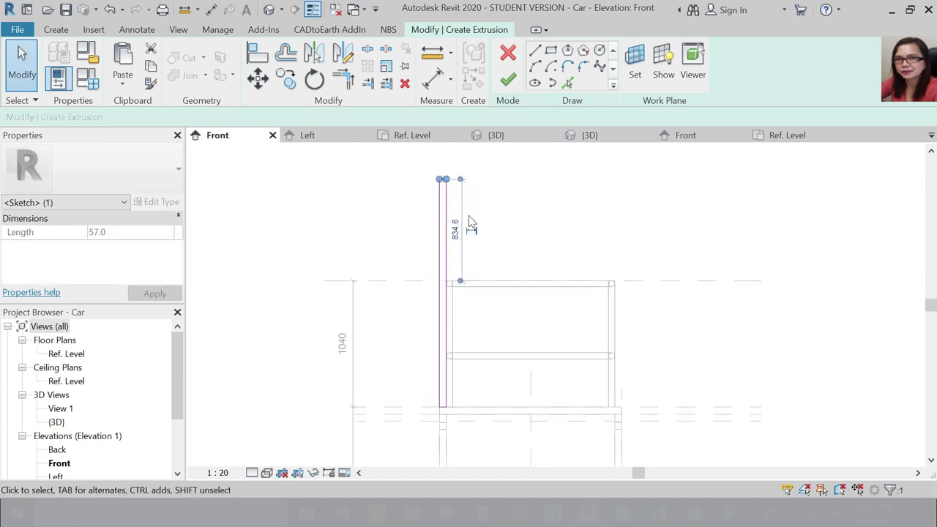
key("Escape")
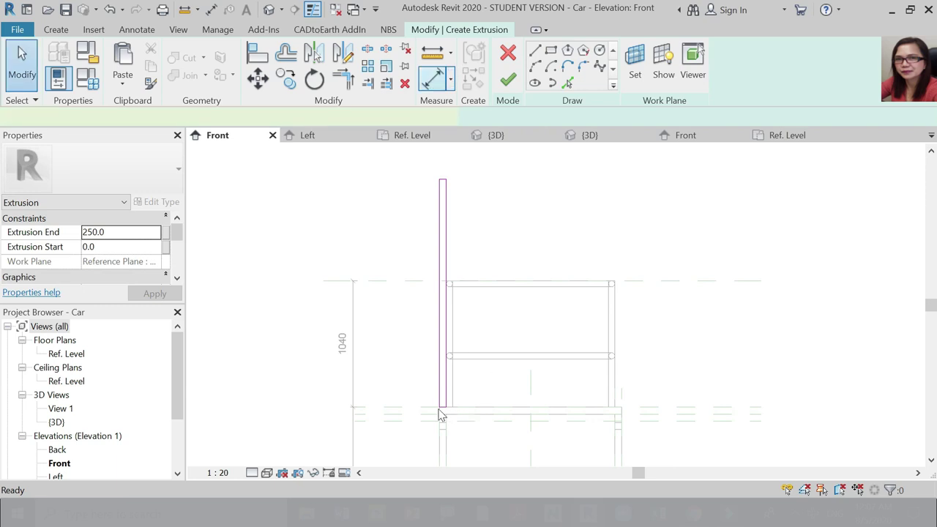
Dimension the panel sketch's full height between its lower and upper edges, with the dimension beside its outer side.
key("d")
key("i")
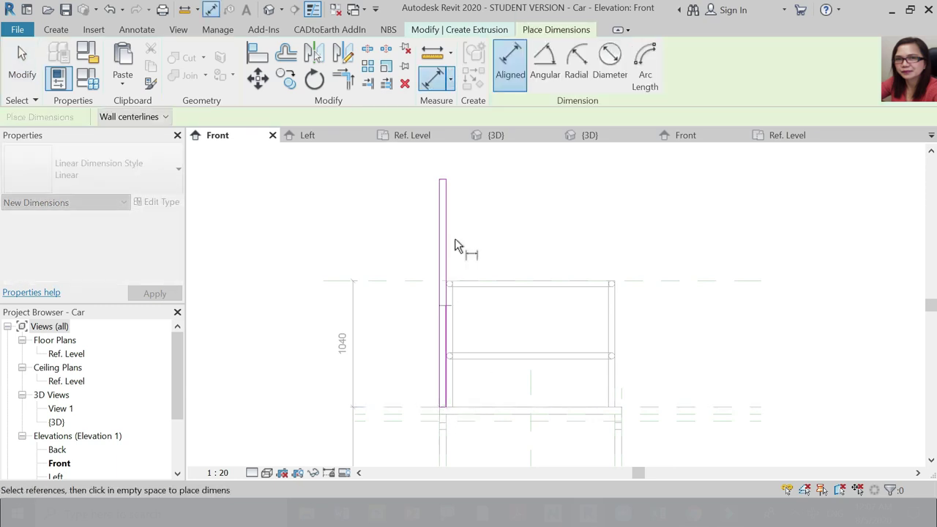
left_click(442, 180)
left_click(403, 190)
key("Escape")
key("Escape")
Set the panel sketch's height to 1745 mm and finish the extrusion.
scroll(435, 179, "up", 3)
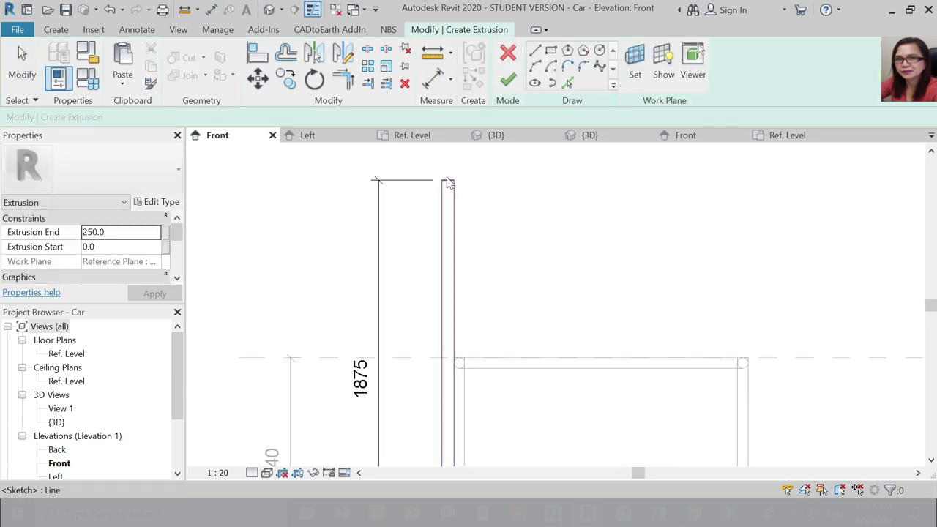
left_click(376, 393)
left_click(447, 181)
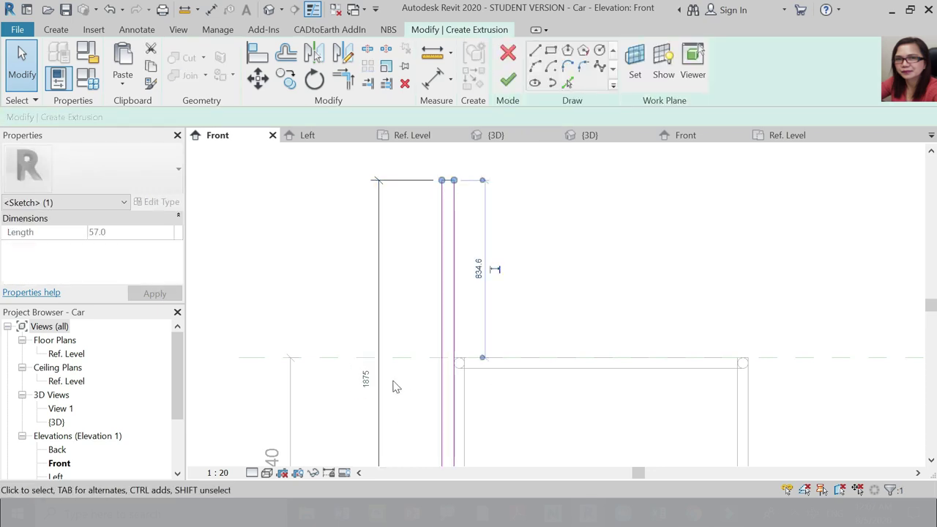
left_click(366, 382)
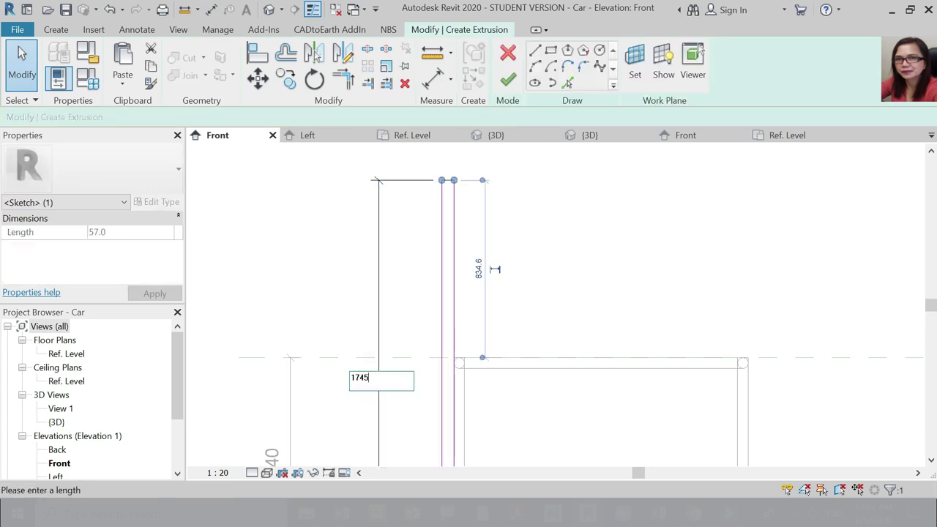
key("Return")
key("Escape")
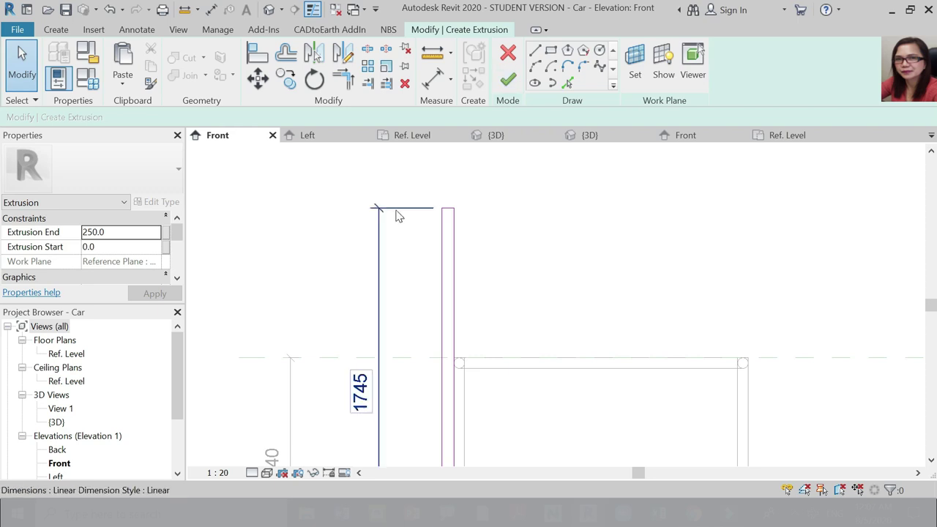
left_click(398, 216)
left_click(508, 79)
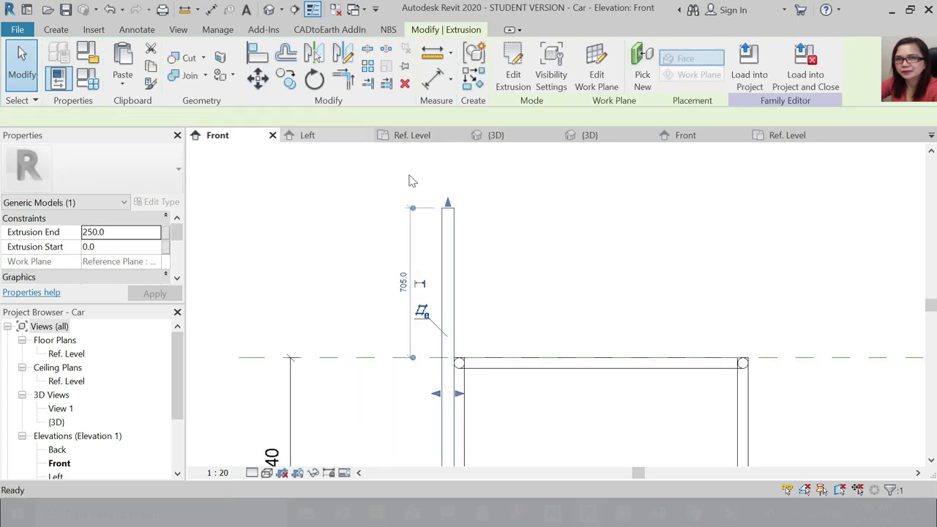
In the Left elevation, stretch the upright panel sideways in both directions so it spans most of the gap between the two intermediate railing posts.
left_click(308, 135)
scroll(713, 223, "up", 2)
scroll(461, 270, "down", 1)
scroll(471, 234, "up", 1)
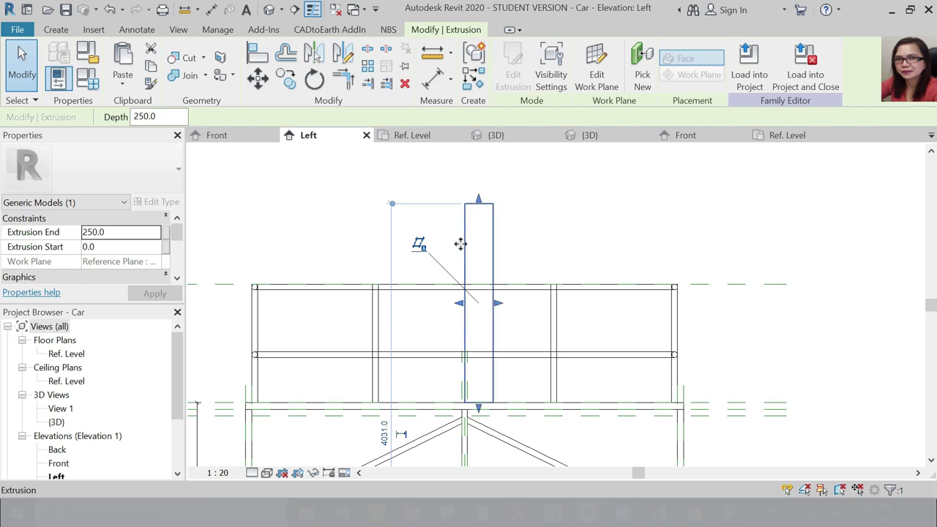
left_click_drag(460, 304, 402, 305)
left_click_drag(499, 305, 538, 306)
key("Escape")
Add two vertical reference planes offset 457 mm to either side of the car's central reference plane in the Left elevation.
scroll(464, 383, "up", 2)
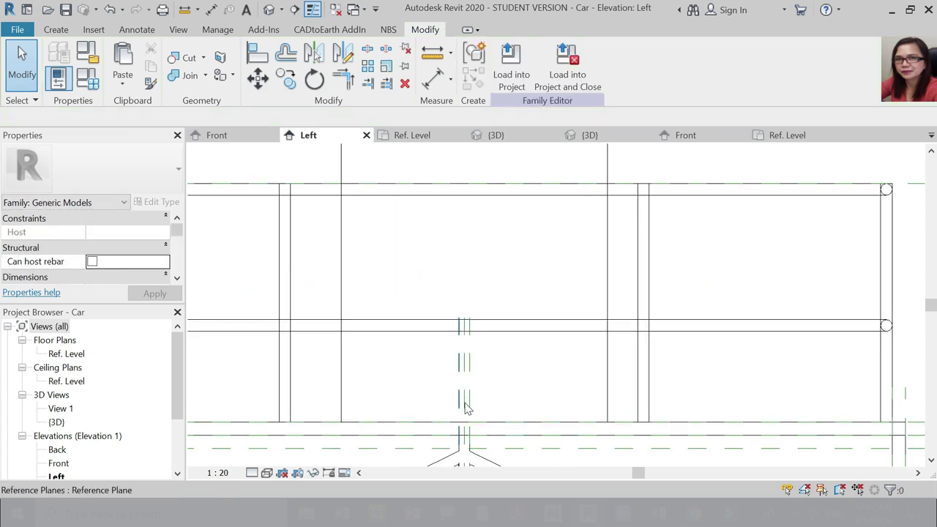
scroll(465, 328, "up", 2)
scroll(464, 245, "down", 5)
scroll(469, 384, "up", 4)
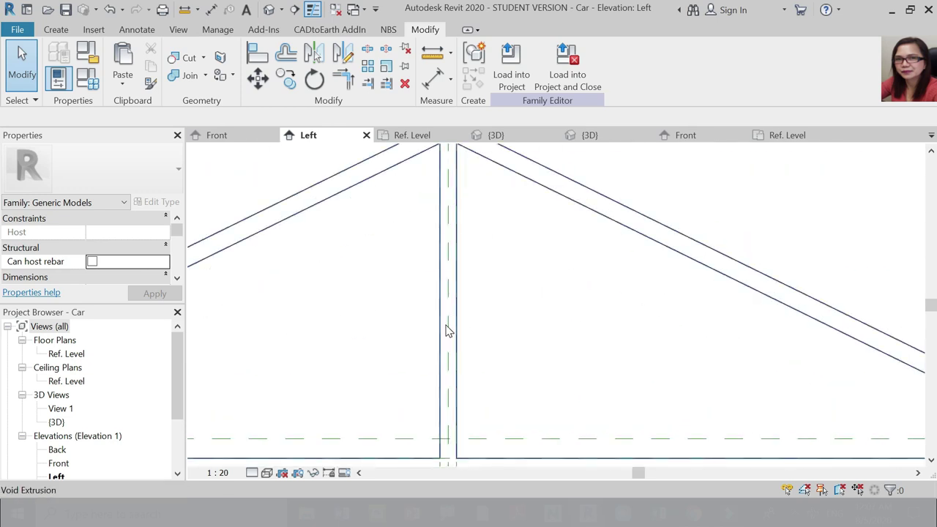
left_click(448, 331)
right_click(448, 331)
left_click(499, 146)
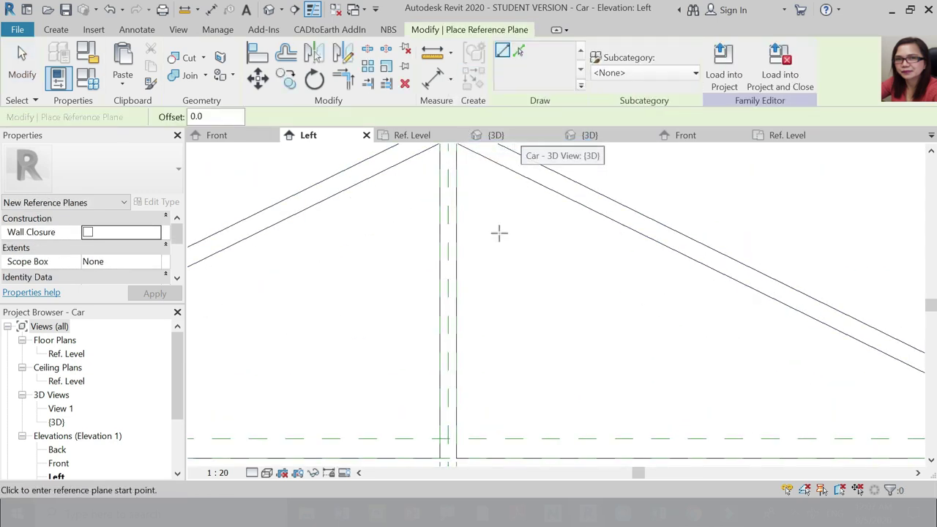
scroll(498, 233, "down", 4)
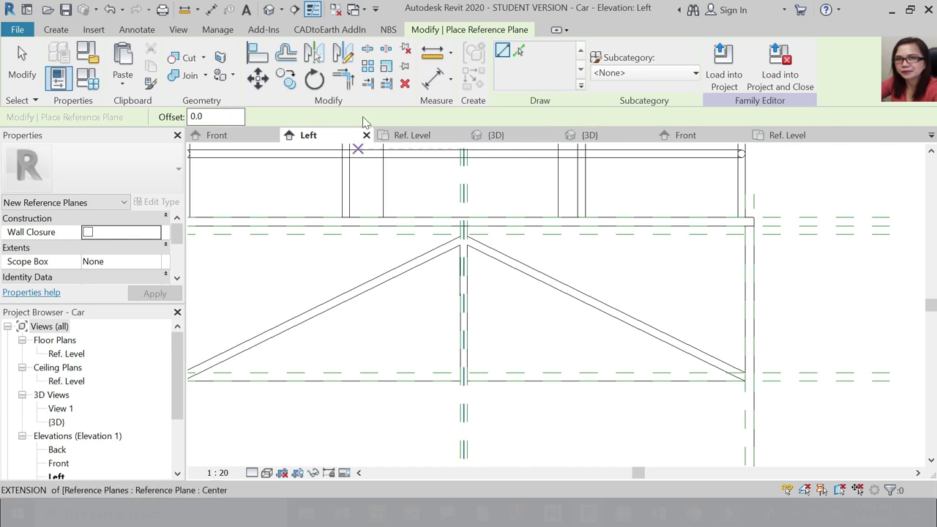
left_click(520, 55)
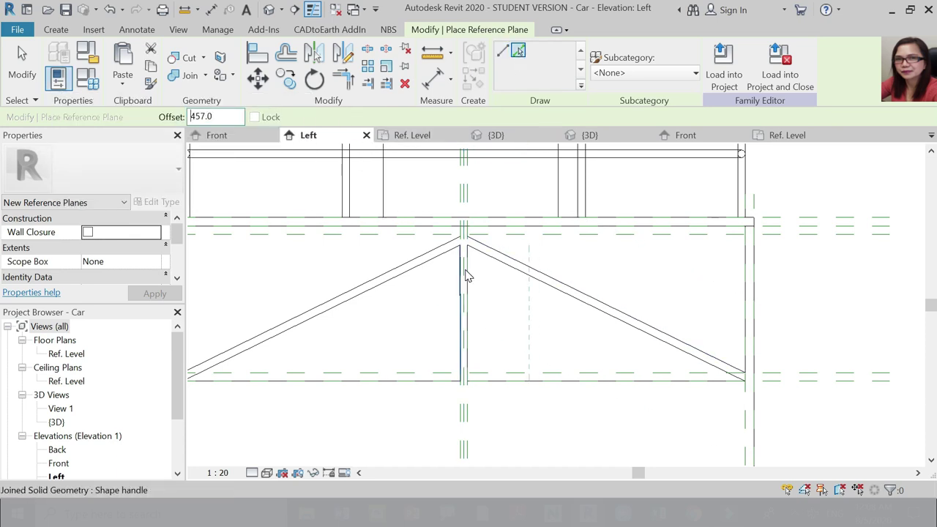
scroll(463, 272, "up", 2)
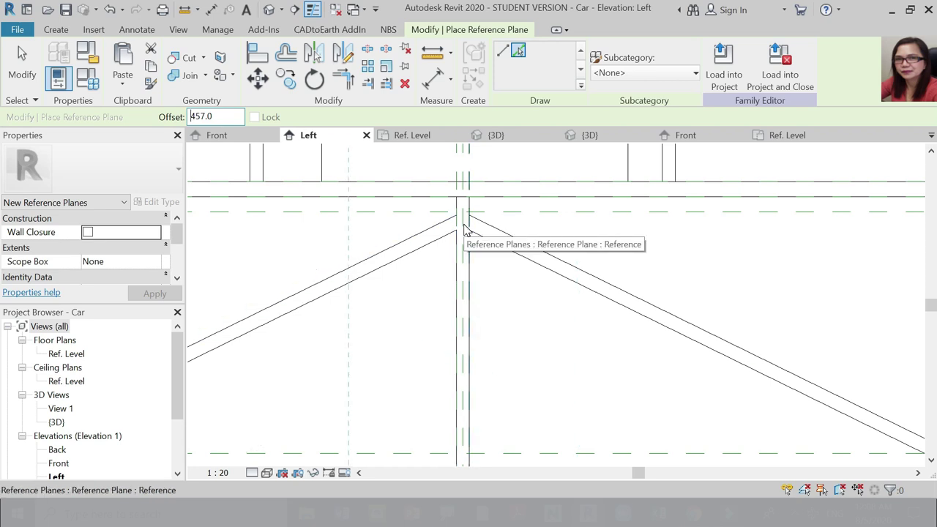
scroll(456, 214, "down", 2)
scroll(455, 215, "up", 3)
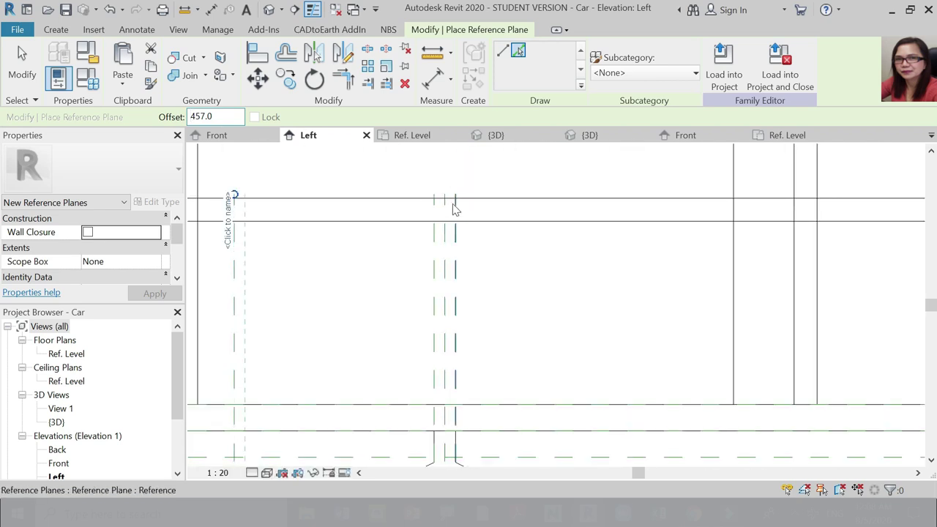
scroll(446, 220, "down", 4)
key("Escape")
key("Escape")
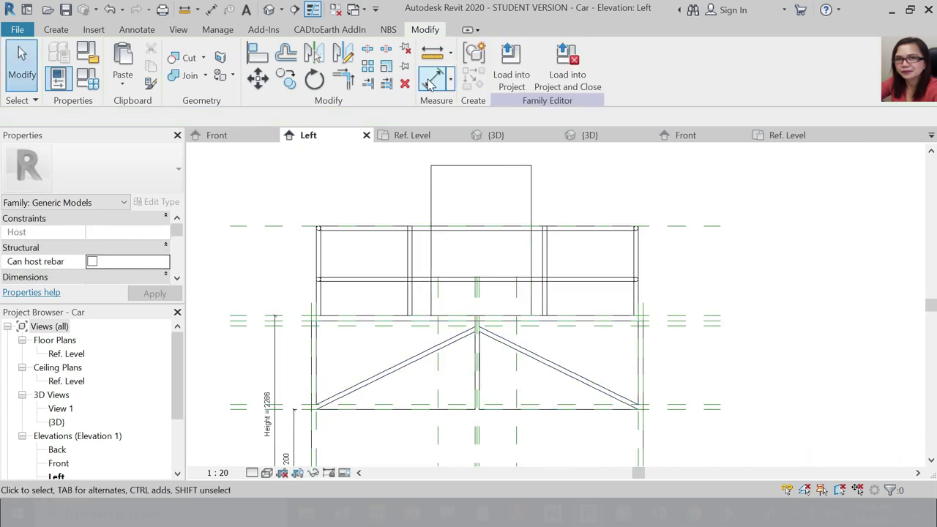
Align both vertical edges of the upright panel to the two offset reference planes.
left_click(257, 52)
scroll(469, 227, "up", 3)
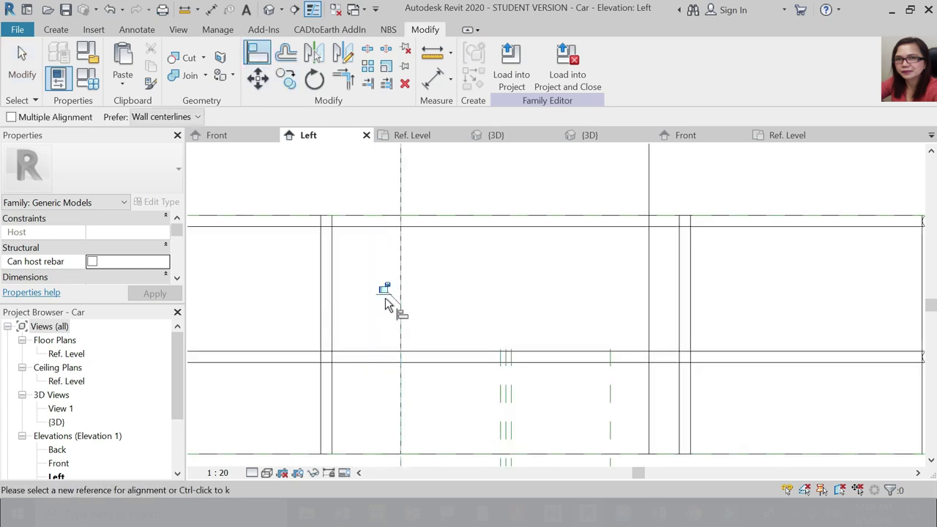
left_click(611, 407)
left_click(649, 315)
scroll(461, 324, "down", 4)
key("Escape")
key("Escape")
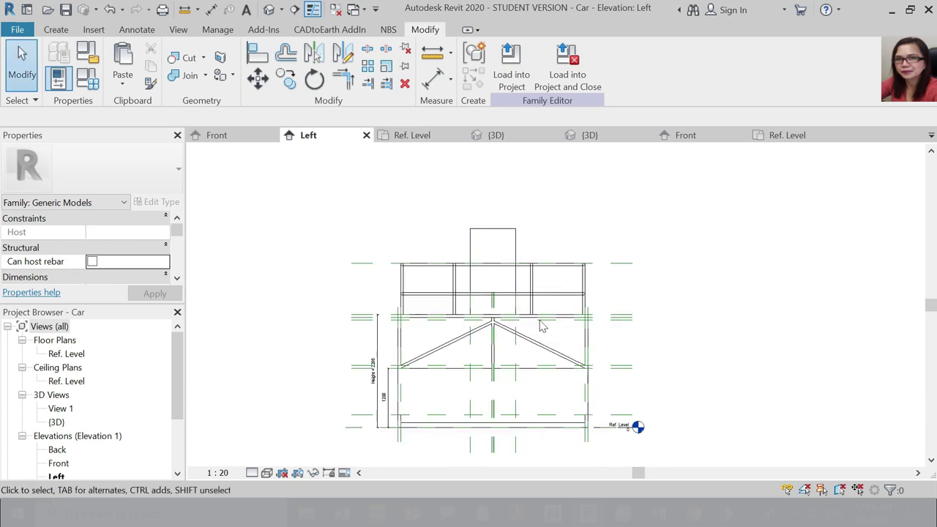
Inspect the upright roof panel in the Car family's 3D view.
left_click(492, 135)
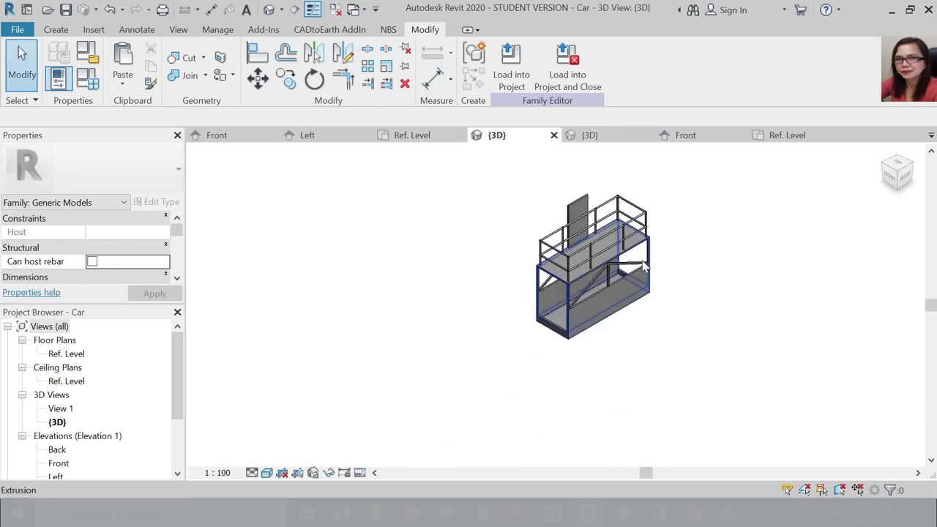
scroll(772, 286, "up", 2)
left_click(772, 286)
left_click(801, 305)
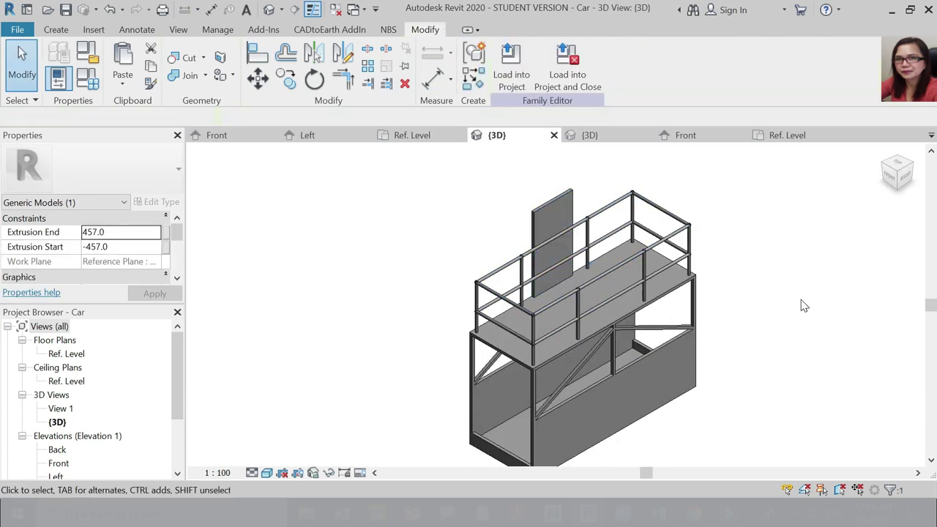
Load the Car family into MAST Main, overwriting the existing version and its parameter values.
scroll(403, 272, "down", 3)
scroll(474, 216, "up", 2)
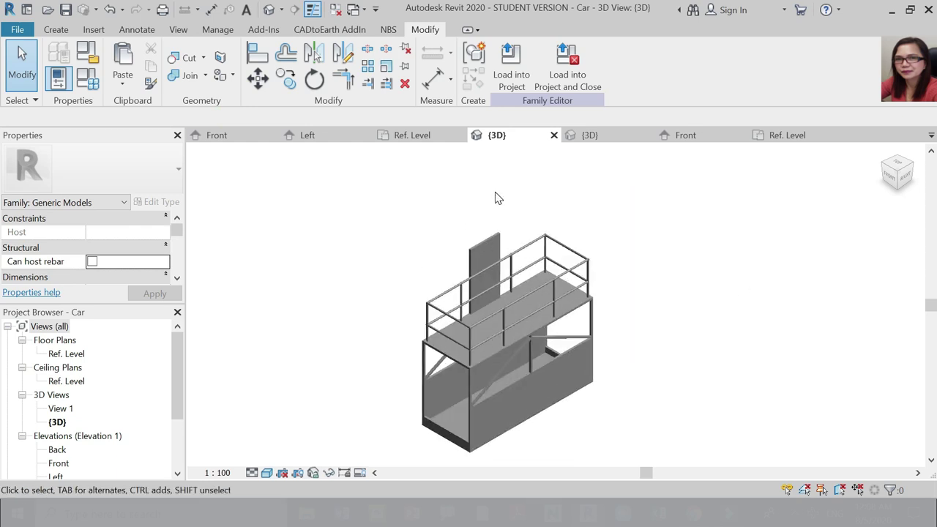
left_click(508, 74)
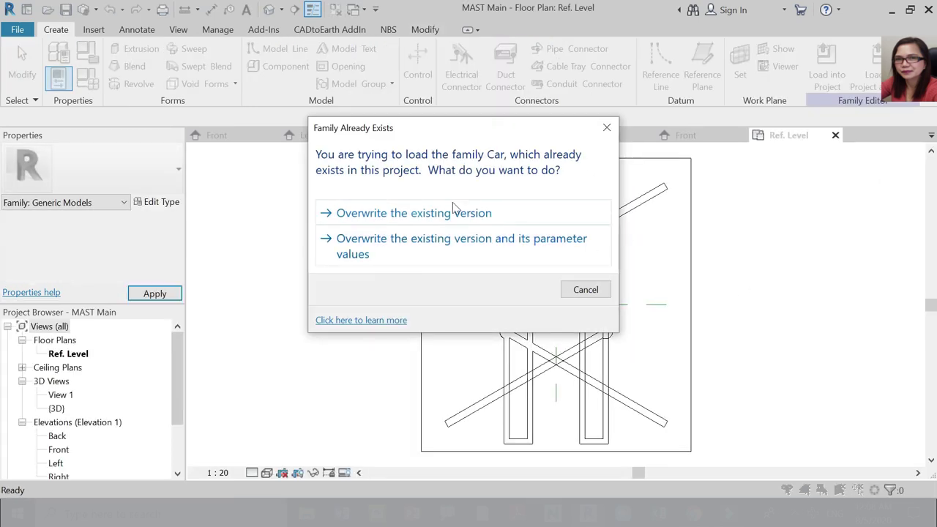
left_click(412, 244)
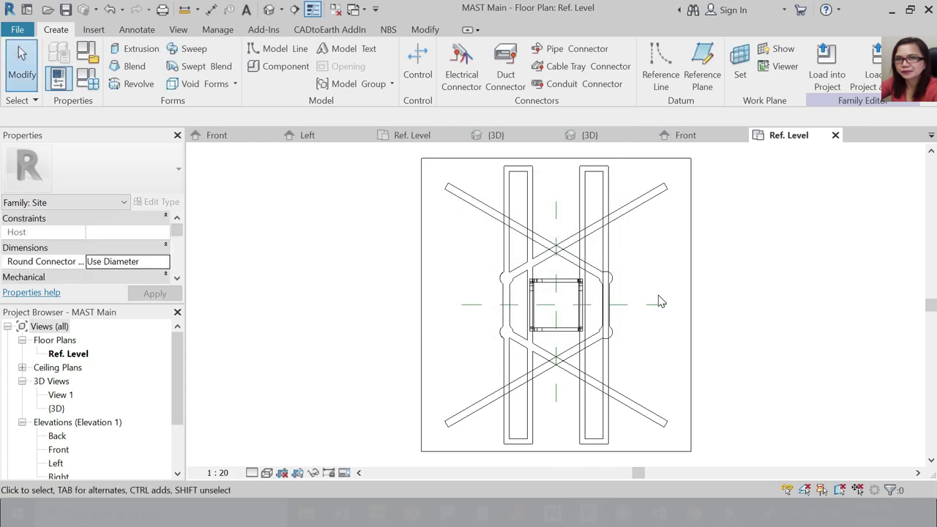
Place two Car components on the horizontal centre reference plane, about 1488 mm and 1188 mm either side of the mast's centre, the second rotated 180 degrees.
left_click(275, 68)
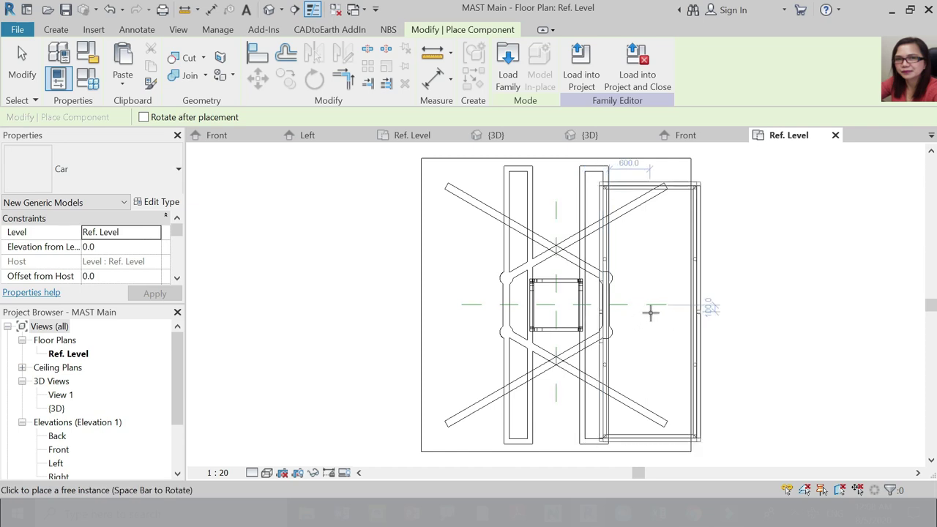
left_click(656, 302)
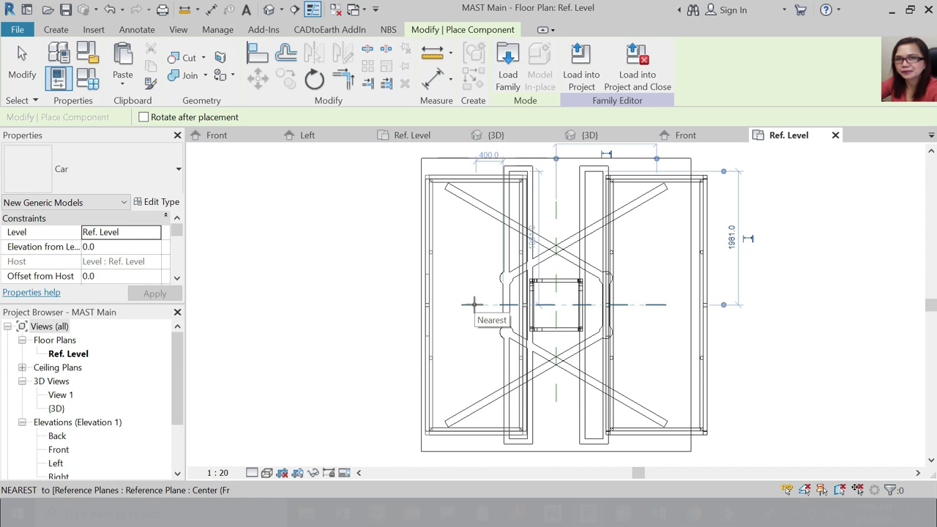
key("space")
key("space")
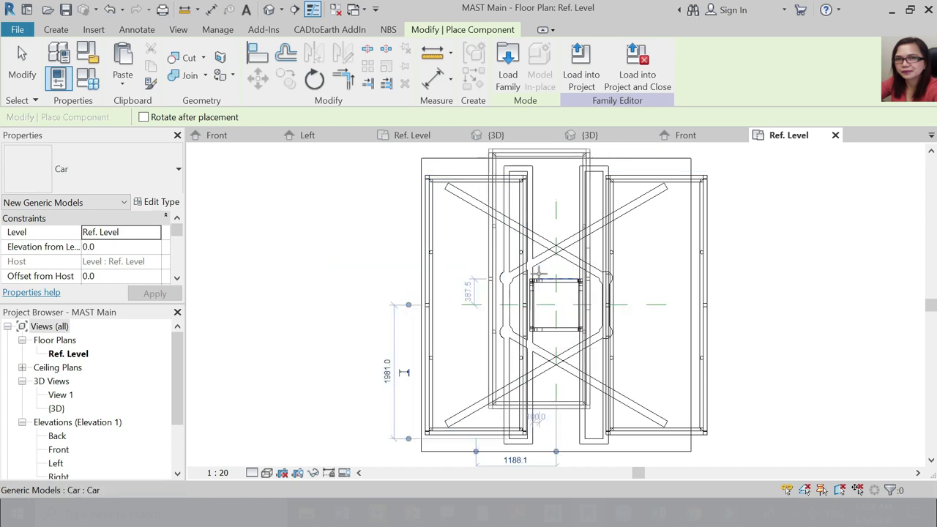
key("Escape")
key("Escape")
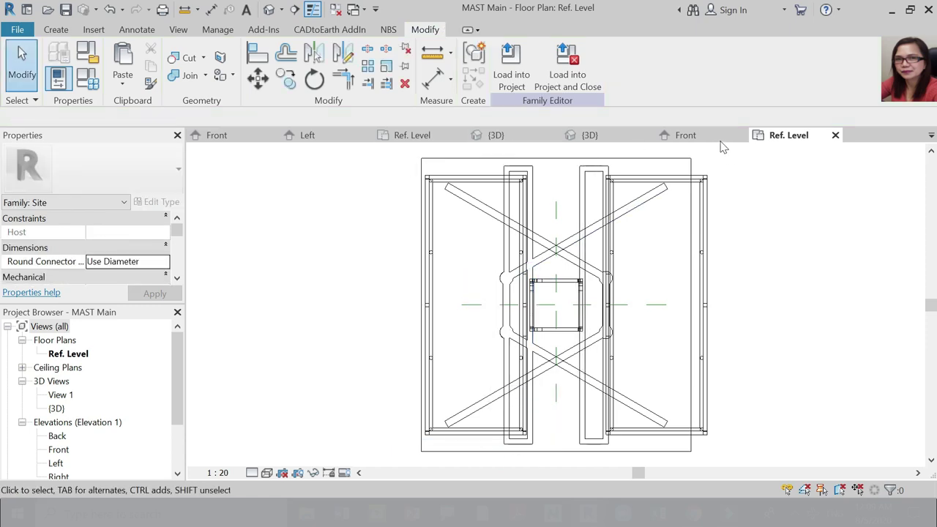
In MAST Main's Front elevation, move both cars up the mast together by about 4800 mm.
left_click(691, 136)
scroll(530, 424, "up", 5)
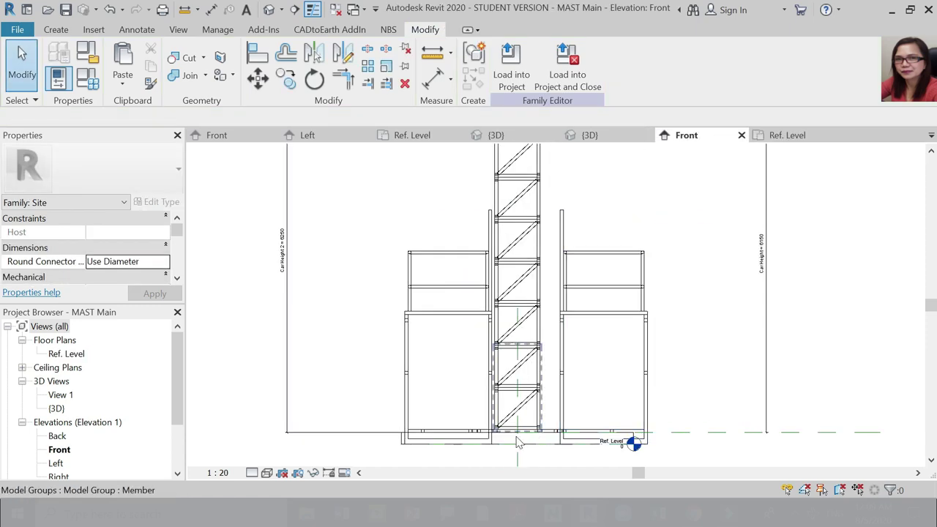
scroll(450, 389, "down", 3)
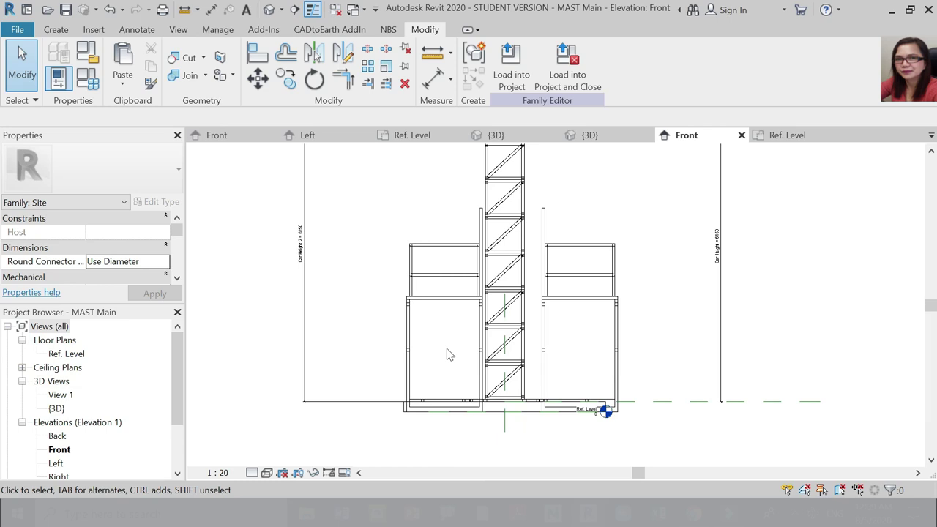
left_click(428, 303)
scroll(486, 307, "down", 1)
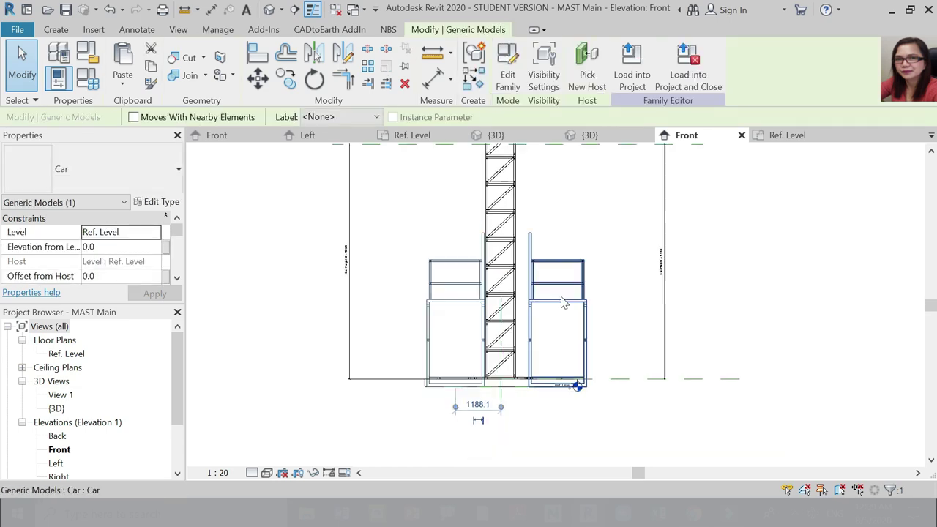
left_click(565, 303)
scroll(477, 335, "down", 3)
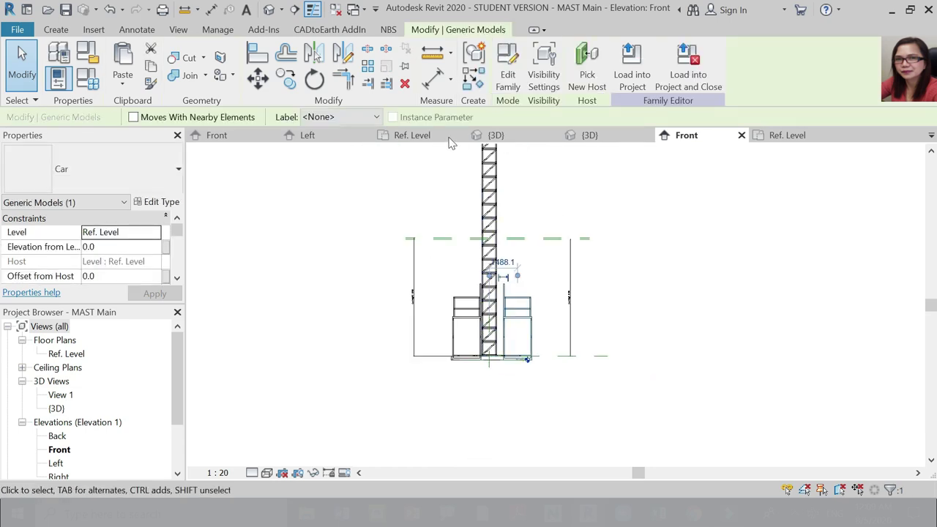
left_click(454, 325, "ctrl")
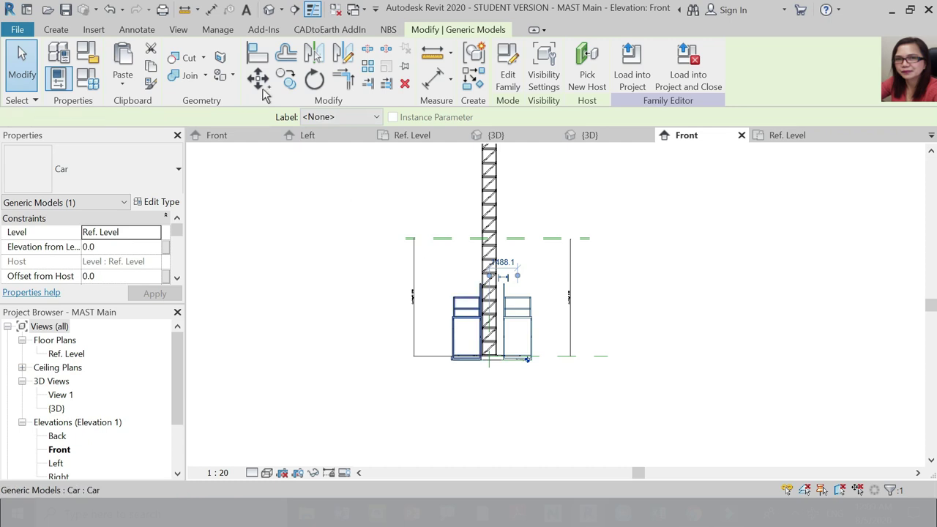
left_click(258, 78)
left_click(508, 304)
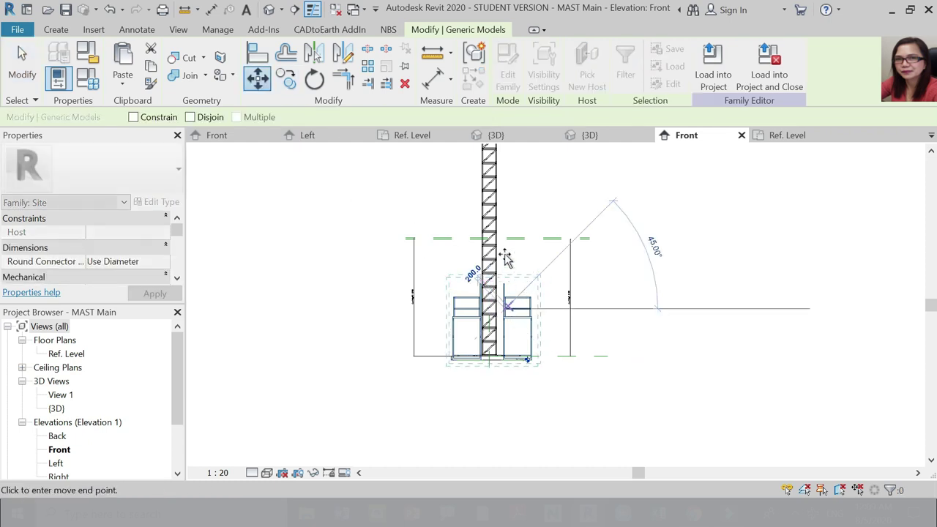
left_click(502, 215)
scroll(546, 269, "up", 2)
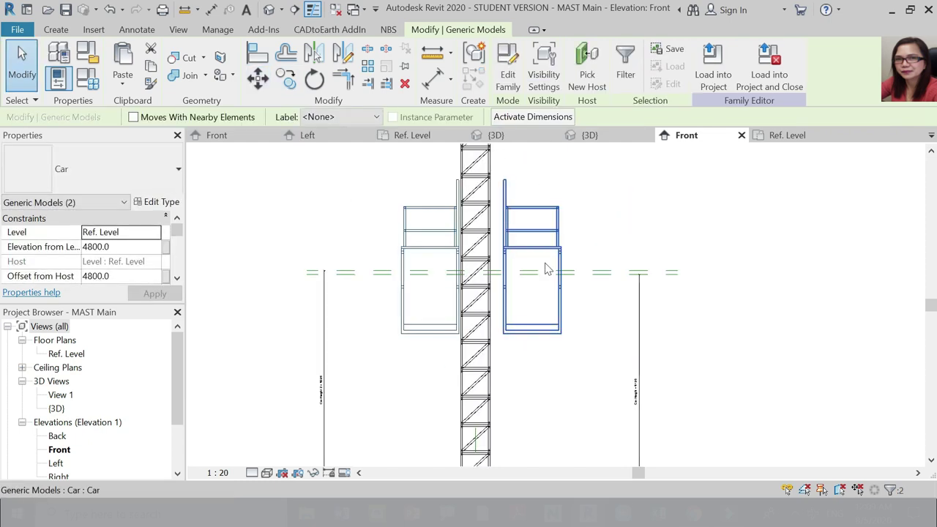
key("Escape")
Align the bottom of the right-hand car to the lower car-height reference plane and lock the alignment.
scroll(542, 293, "up", 3)
scroll(497, 272, "down", 2)
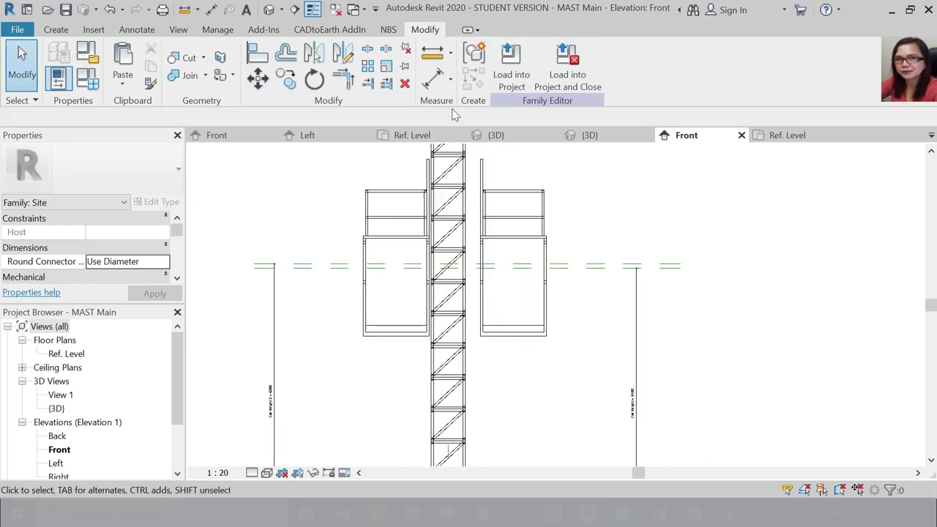
left_click(257, 52)
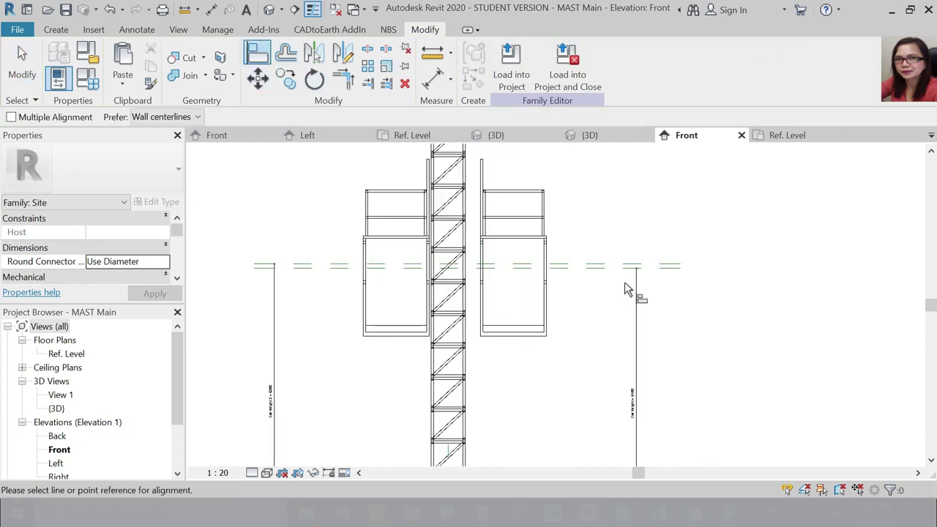
left_click(600, 271)
left_click(534, 349)
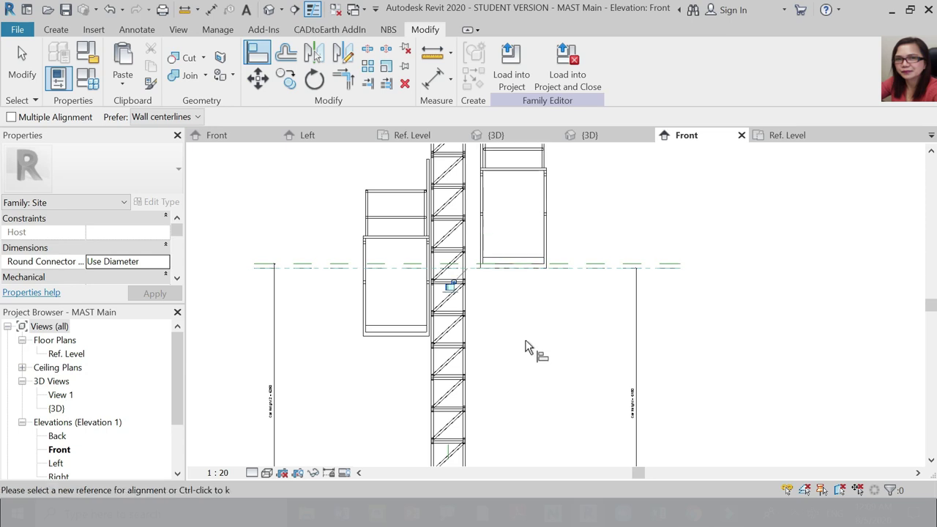
scroll(479, 228, "up", 3)
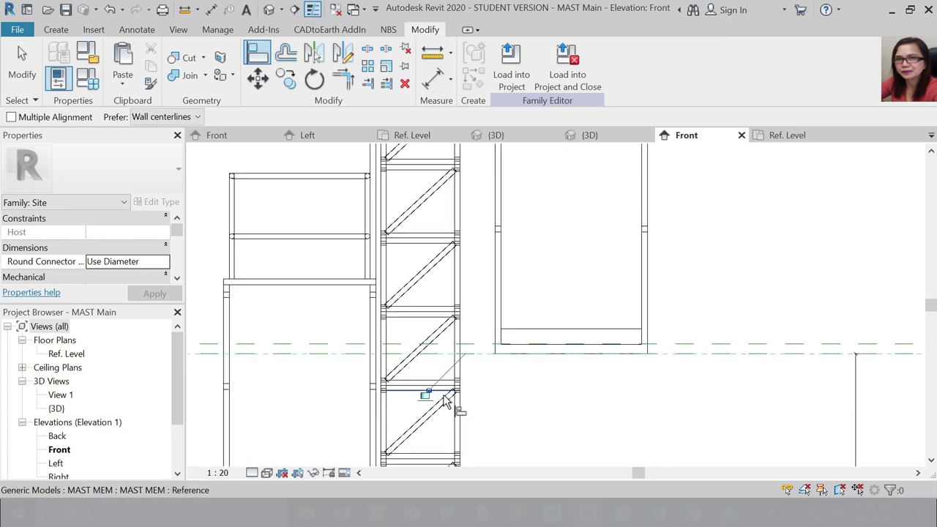
left_click(427, 396)
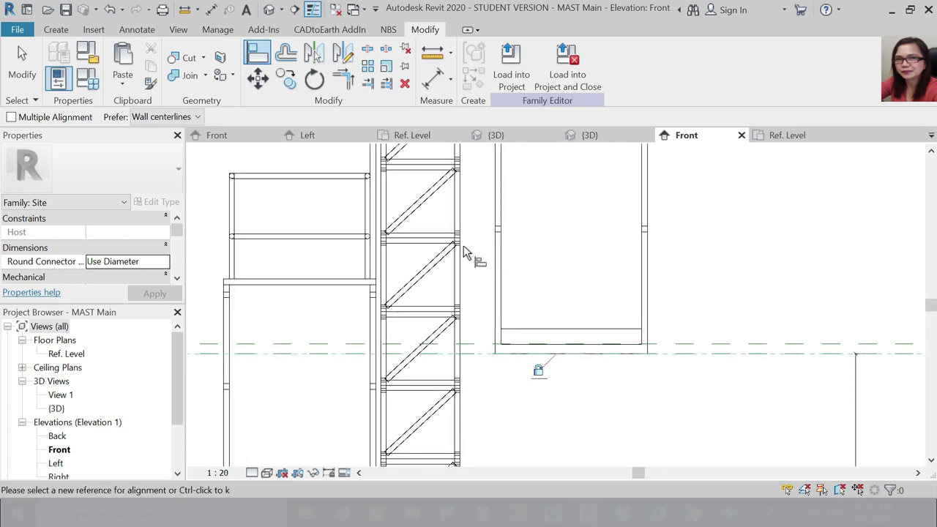
Align the inner edge of the right-hand car to the mast's adjacent edge and lock it, accepting the geometry constraint.
left_click(459, 269)
left_click(493, 256)
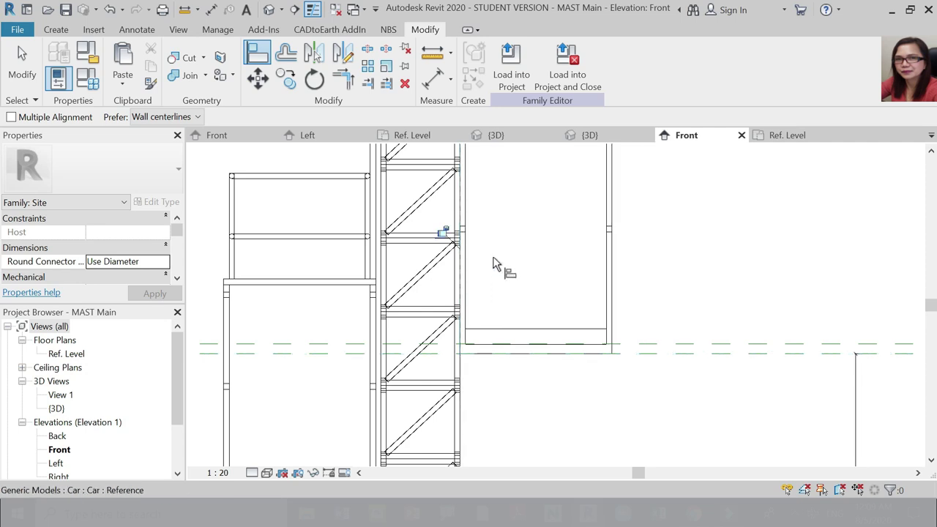
left_click(444, 233)
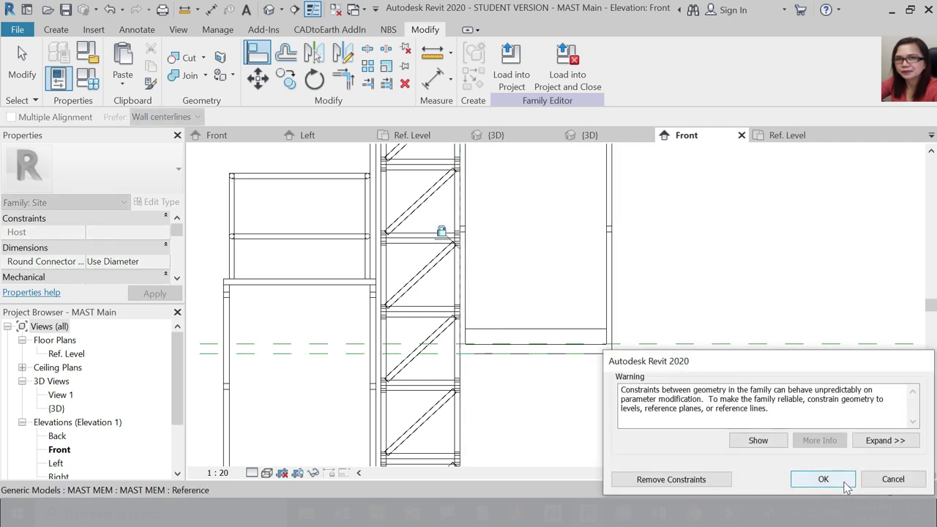
scroll(578, 250, "down", 3)
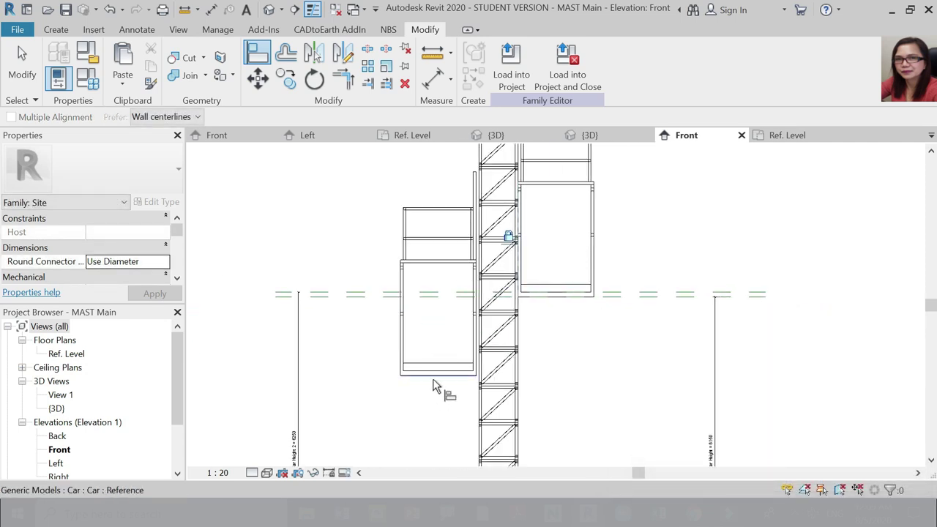
Align the bottom of the left-hand car to the upper car-height reference plane and lock the alignment.
left_click(352, 293)
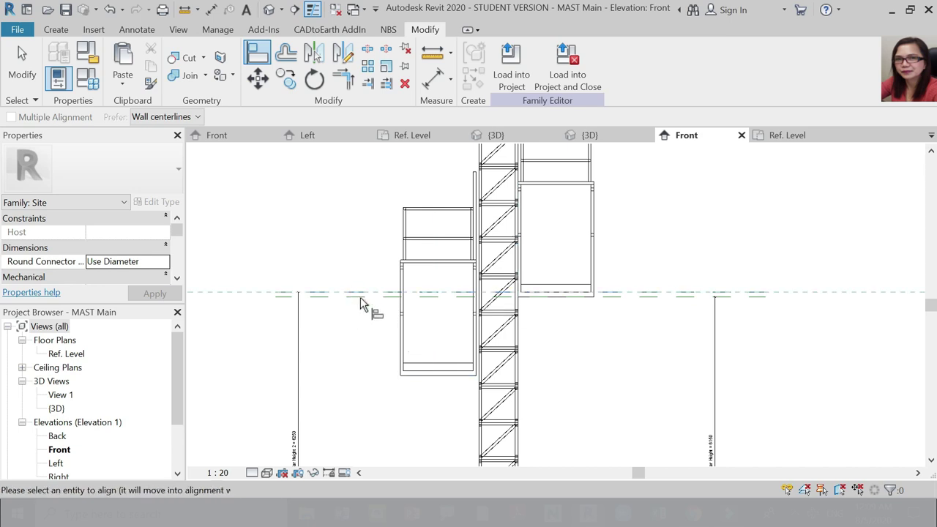
left_click(449, 376)
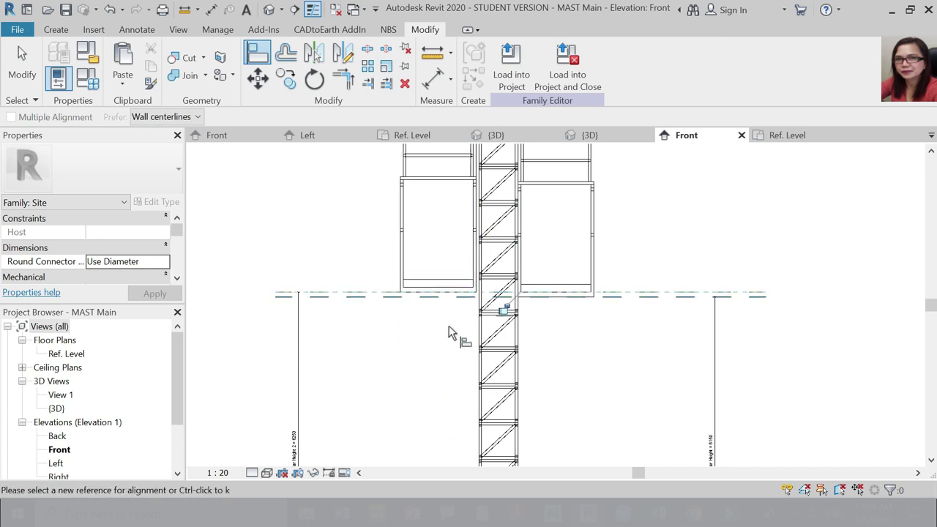
scroll(450, 330, "down", 2)
scroll(488, 318, "up", 3)
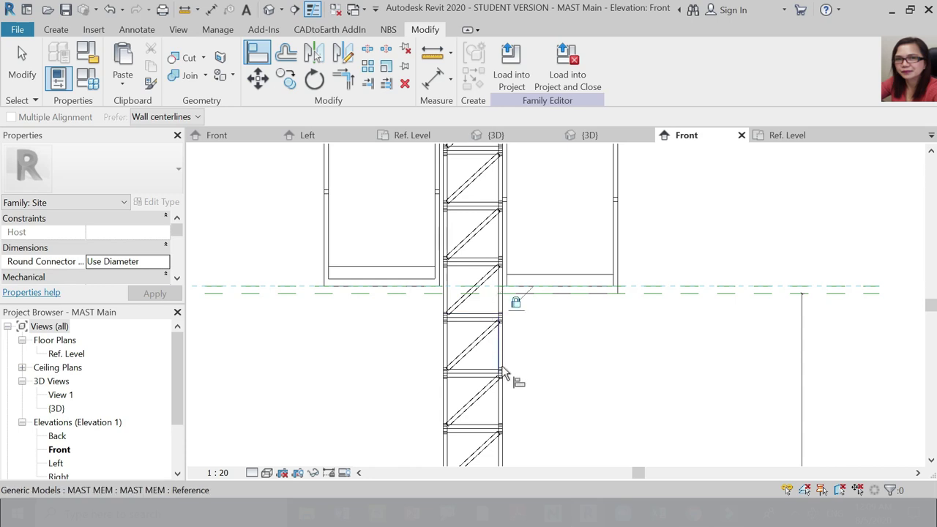
Align the inner edge of the left-hand car to the mast's adjacent edge and lock it, accepting the geometry constraint.
scroll(509, 376, "down", 3)
scroll(498, 240, "up", 2)
scroll(461, 245, "up", 1)
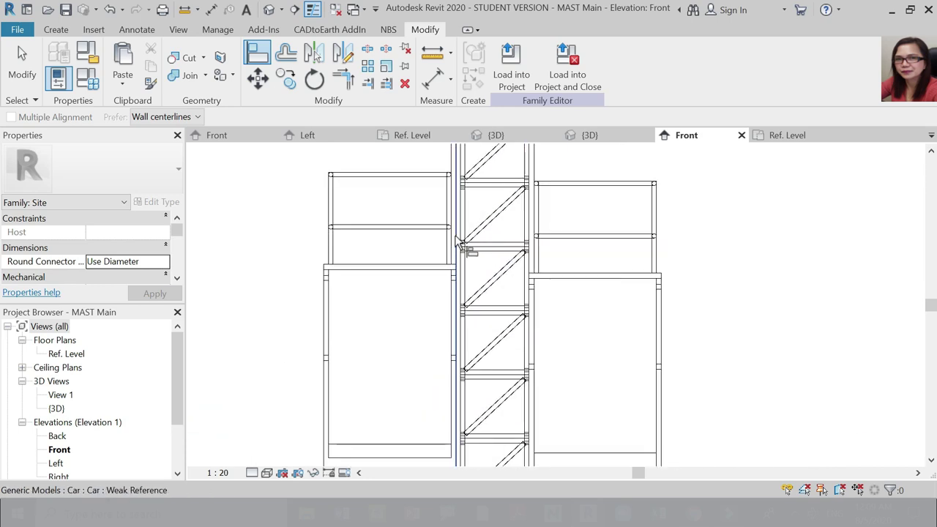
scroll(464, 232, "up", 3)
left_click(460, 229)
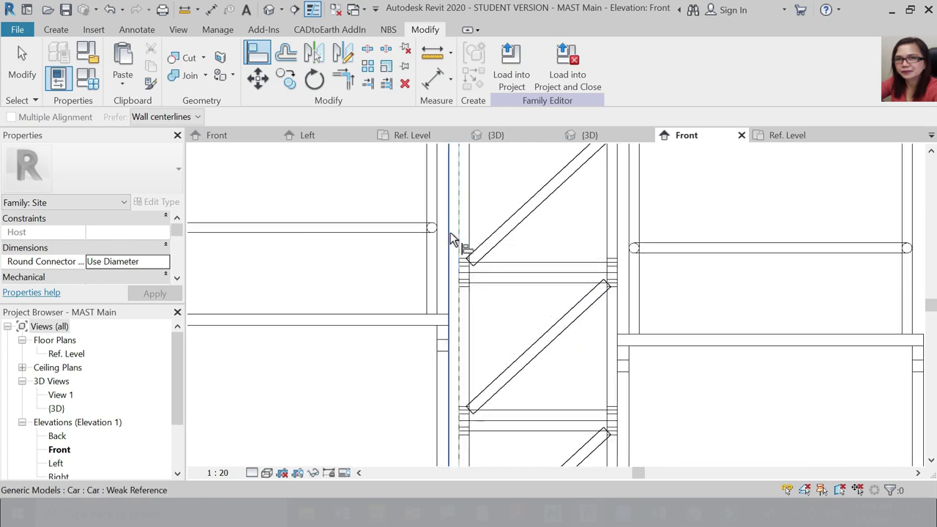
left_click(448, 242)
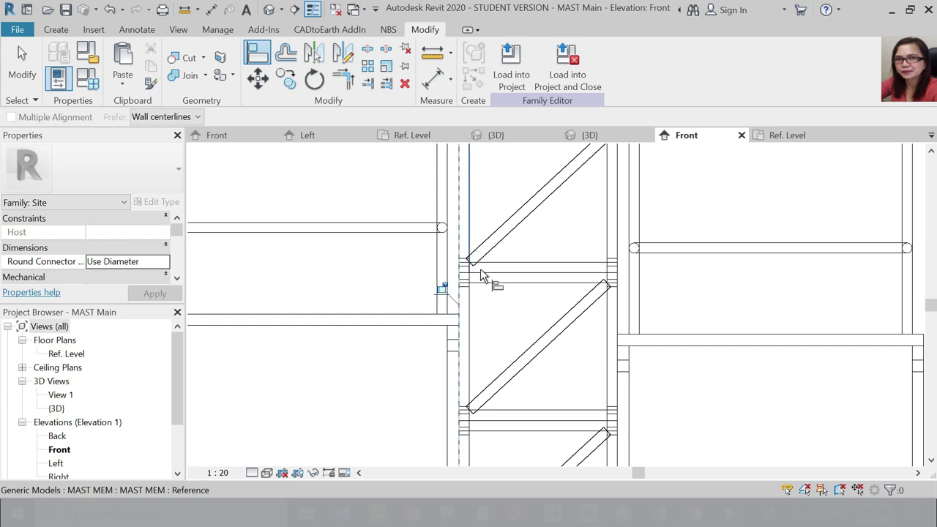
left_click(444, 293)
scroll(455, 220, "down", 2)
left_click(823, 479)
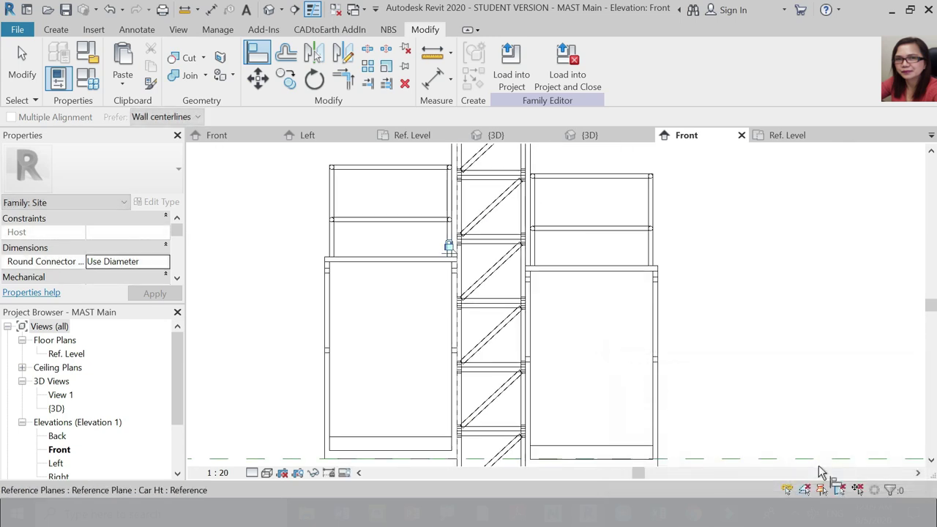
key("Escape")
Inspect the Car Height 2 reference plane's constraints and both cars' positions on the mast in the Front elevation.
scroll(514, 244, "down", 5)
scroll(503, 345, "up", 2)
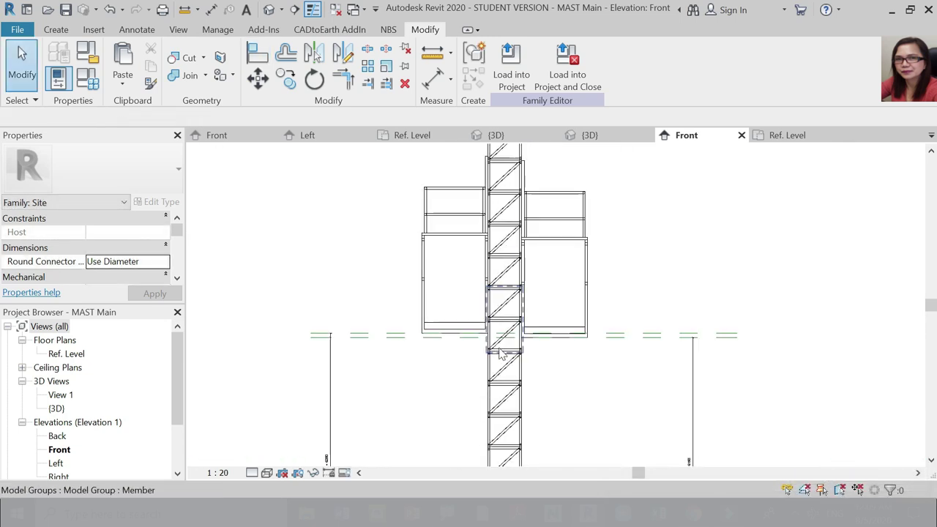
left_click(384, 334)
scroll(399, 355, "down", 2)
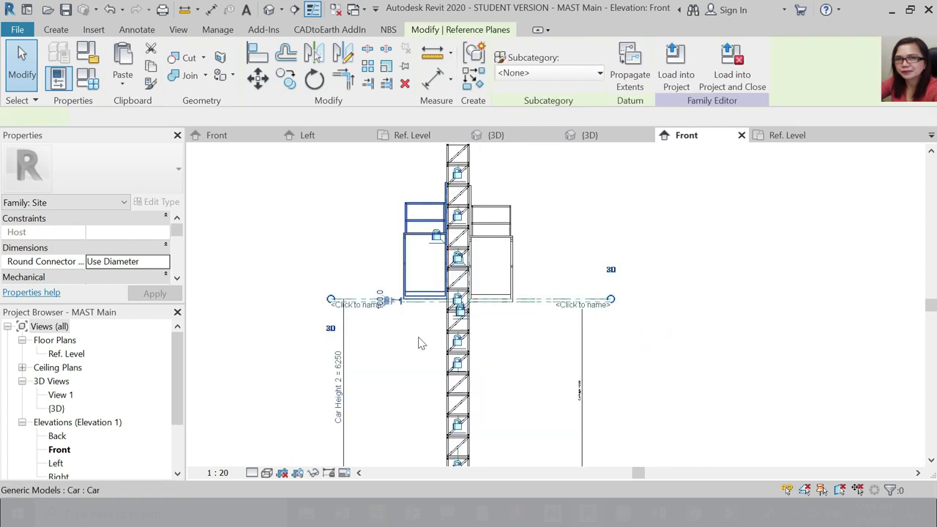
scroll(373, 315, "up", 3)
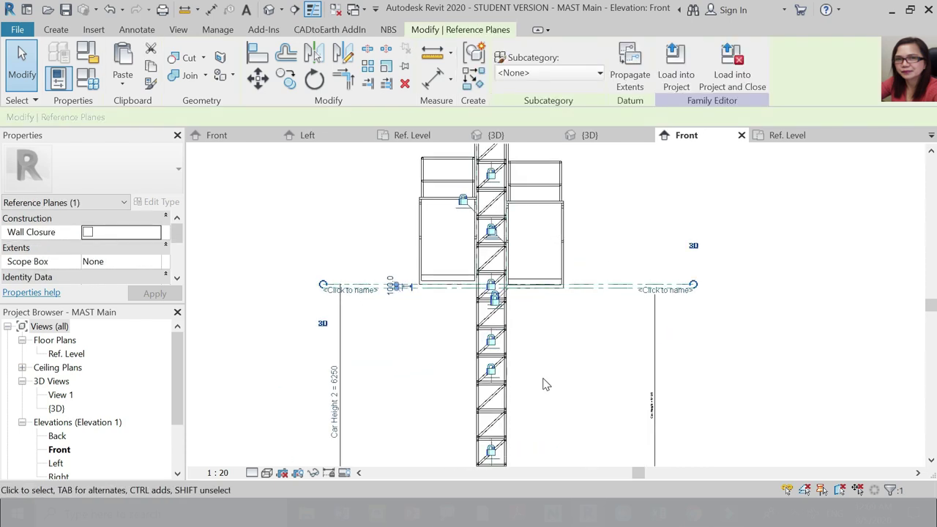
scroll(501, 296, "down", 2)
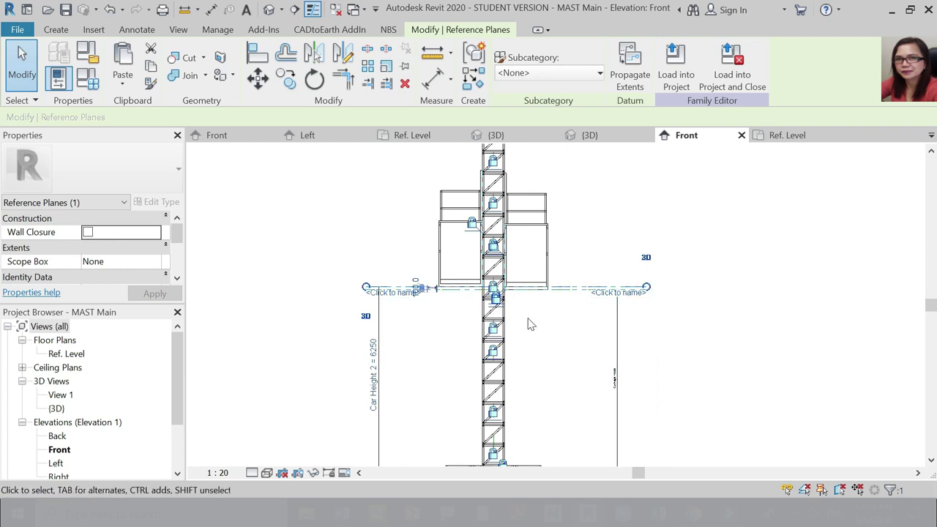
left_click(586, 372)
scroll(458, 306, "down", 3)
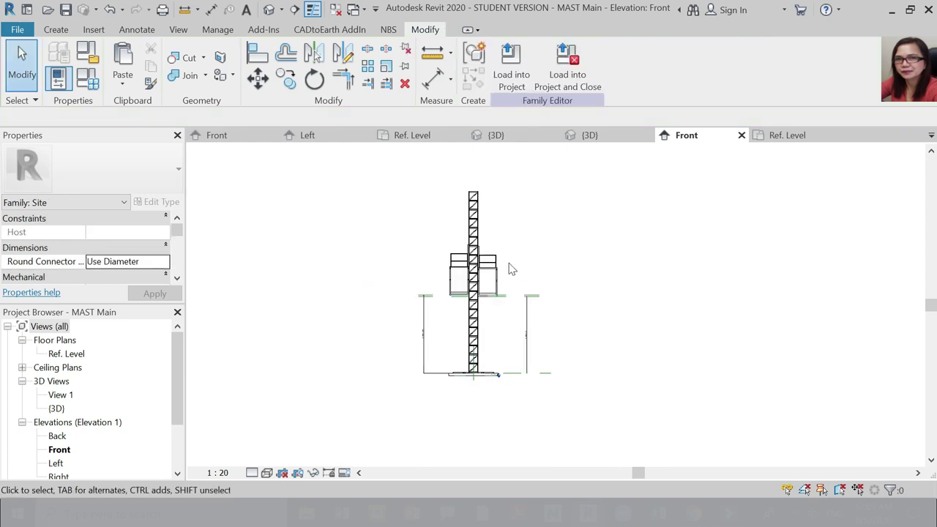
scroll(509, 264, "up", 2)
scroll(492, 294, "down", 2)
scroll(490, 306, "up", 2)
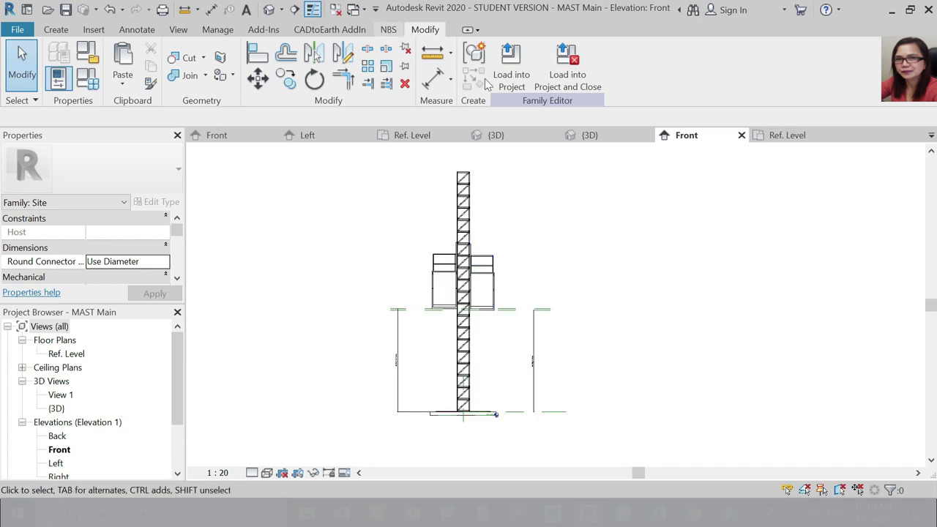
Examine the MAST Main family's mast, base and both attached cars in the 3D view.
left_click(621, 135)
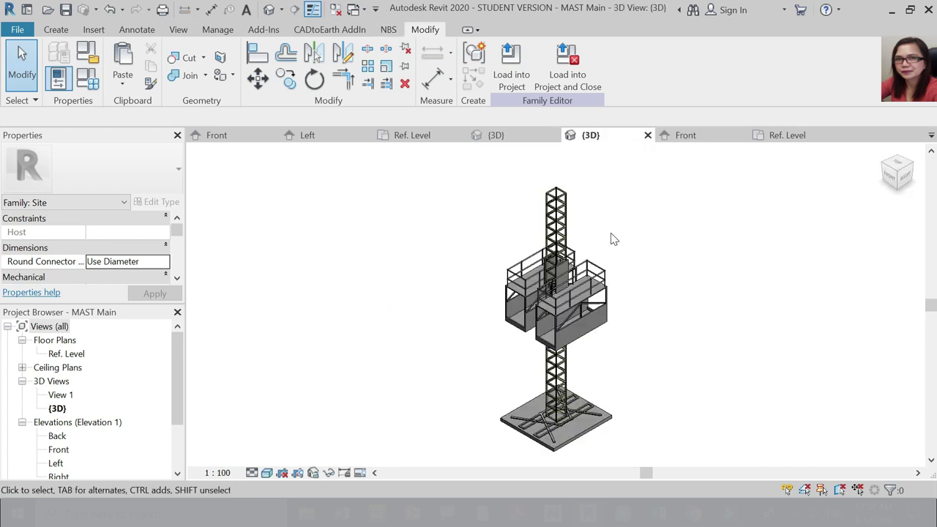
scroll(608, 315, "up", 2)
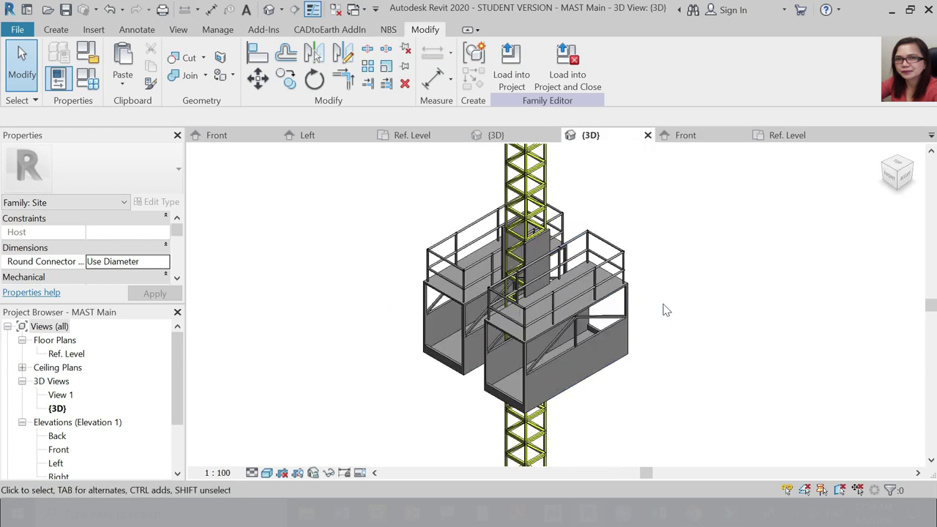
scroll(631, 276, "up", 3)
scroll(653, 325, "down", 5)
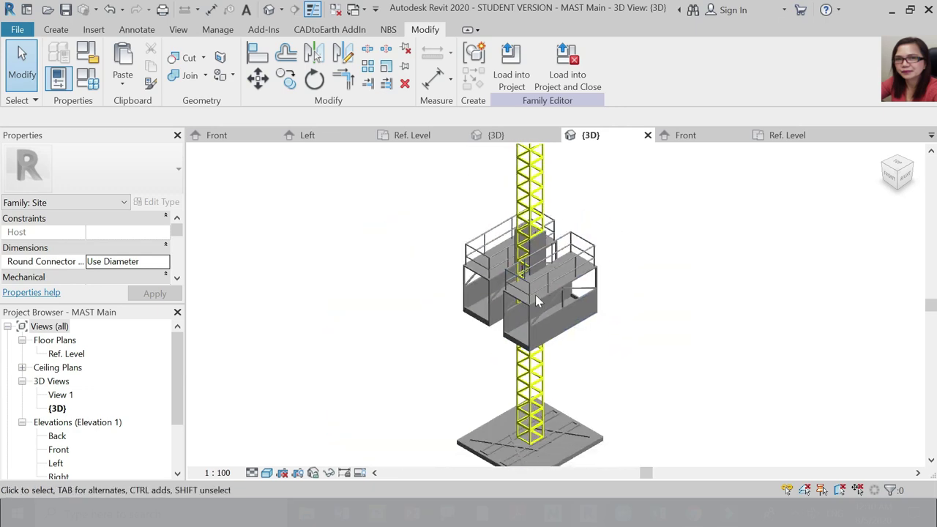
scroll(322, 311, "down", 3)
scroll(695, 341, "down", 2)
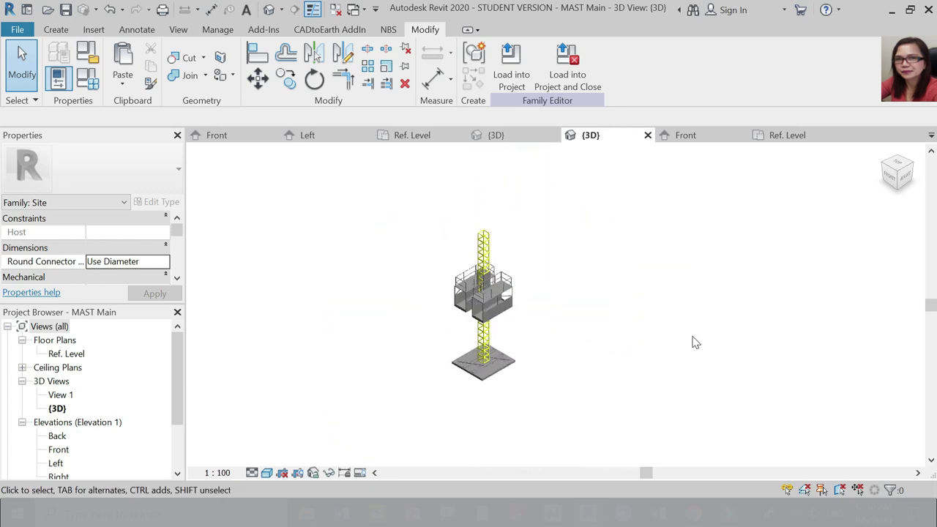
scroll(517, 271, "up", 2)
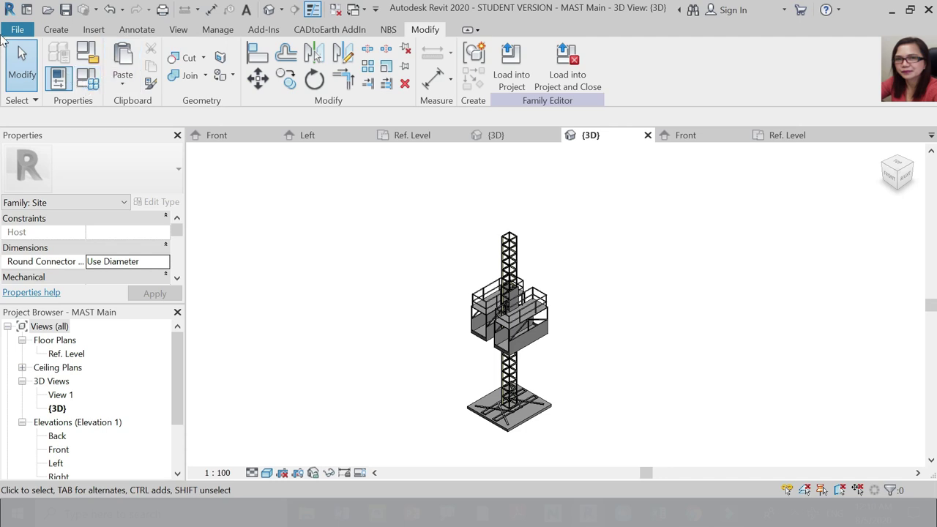
Load the MAST Main family into the LakesideRes_Proposed Building 1-2-3.rvt project.
left_click(17, 29)
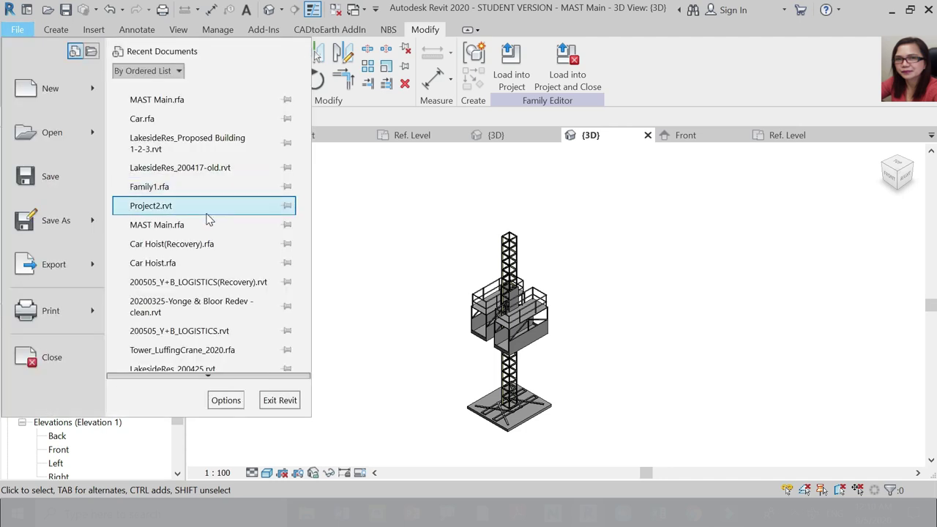
left_click(492, 224)
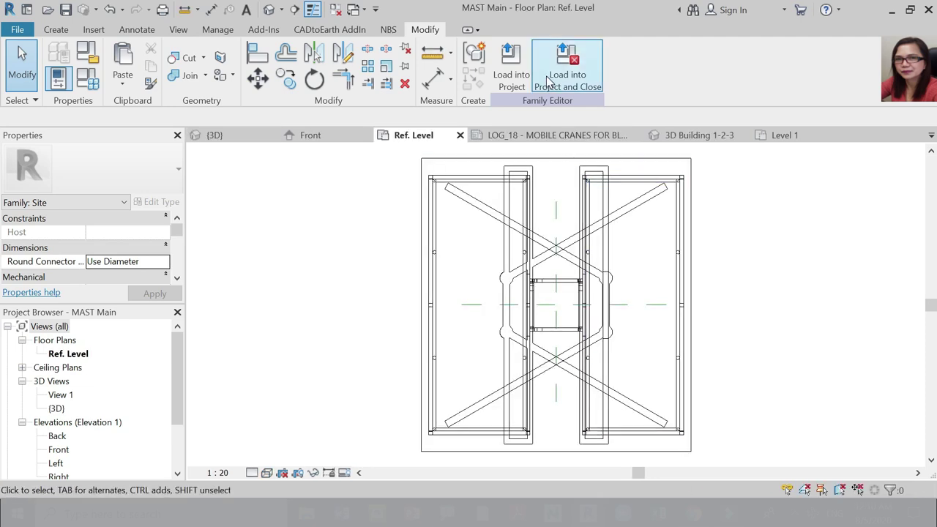
left_click(511, 68)
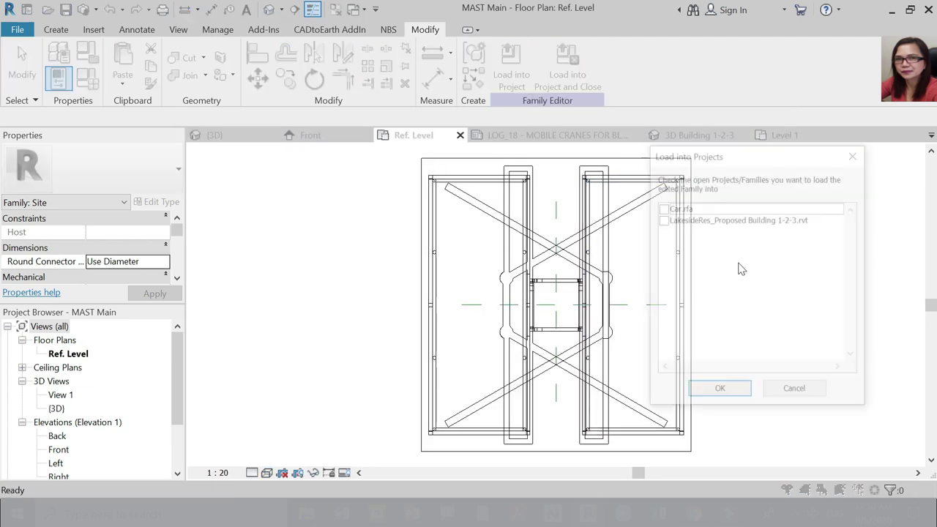
left_click(662, 219)
left_click(720, 392)
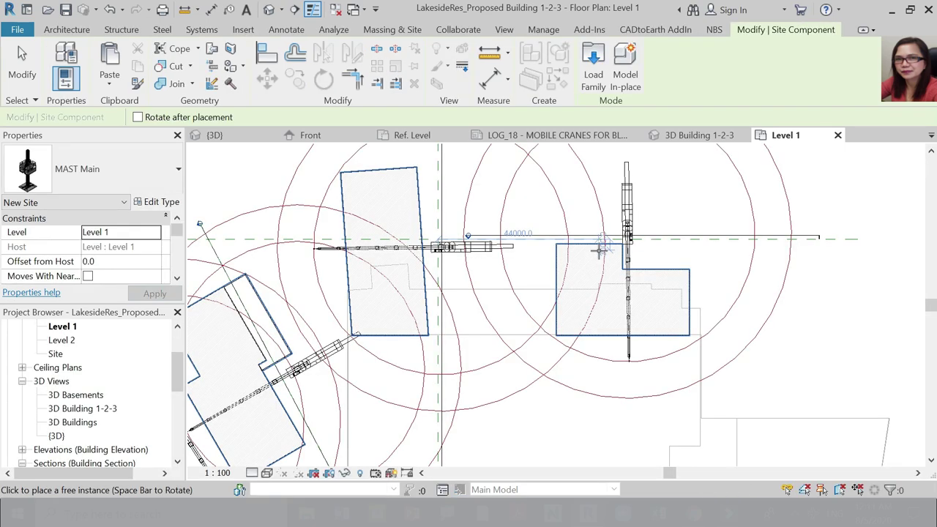
Place one MAST Main instance on Level 1 just outside Building 3's east wall, near its northeast corner, and end placement.
scroll(697, 240, "up", 4)
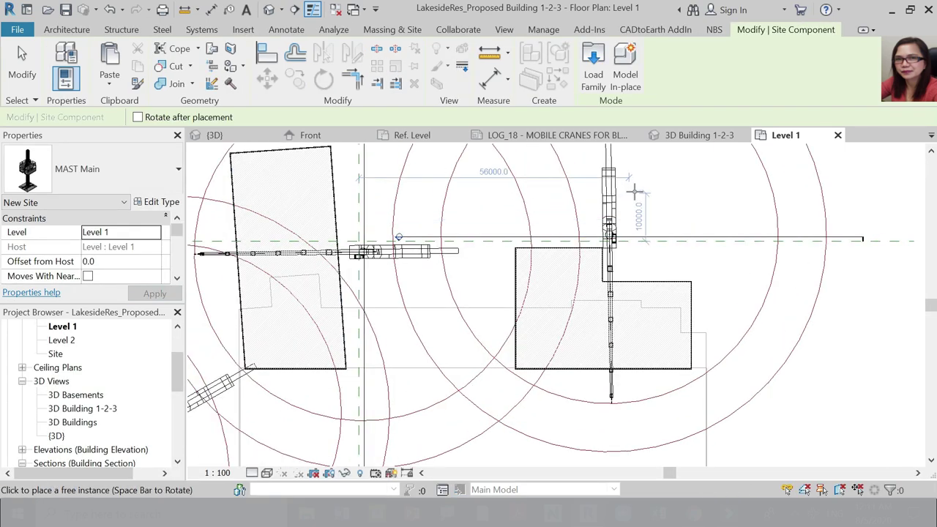
scroll(728, 330, "down", 2)
scroll(713, 320, "up", 2)
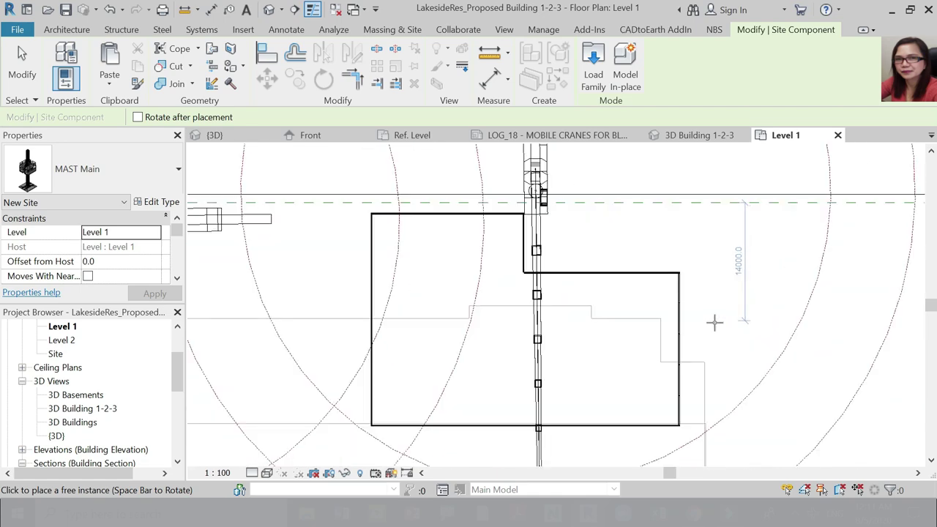
left_click(700, 301)
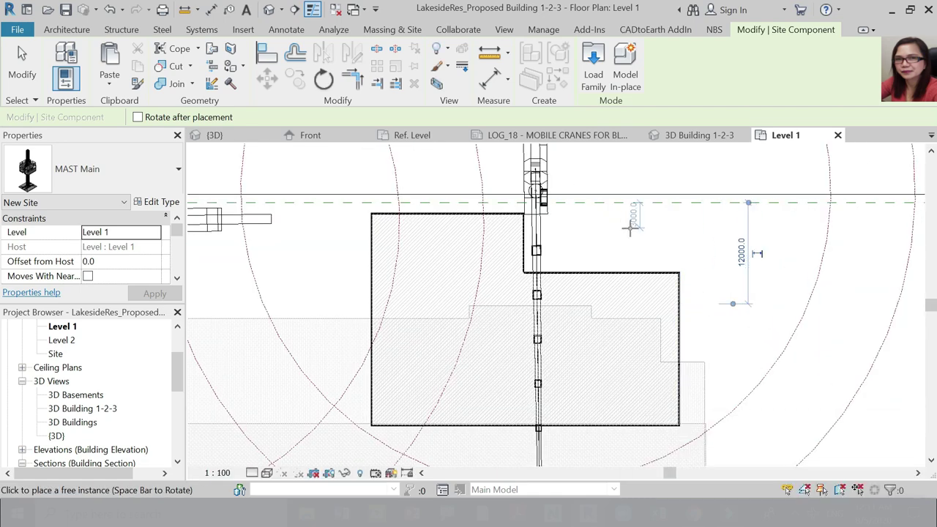
key("Escape")
key("Escape")
Turn on the Site model category in the Level 1 floor plan's visibility overrides and check the placed mast beside Building 3.
key("s")
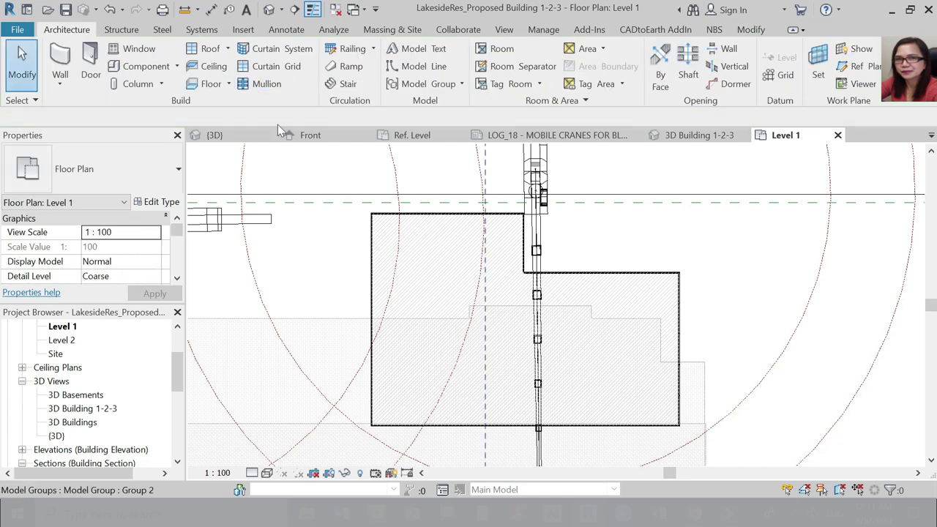
key("v")
key("g")
left_click(324, 288)
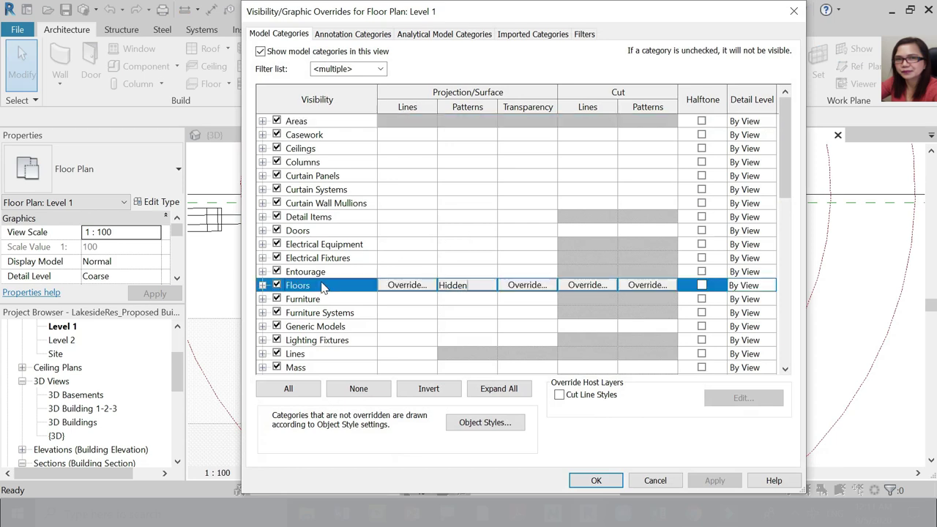
key("s")
scroll(338, 286, "down", 2)
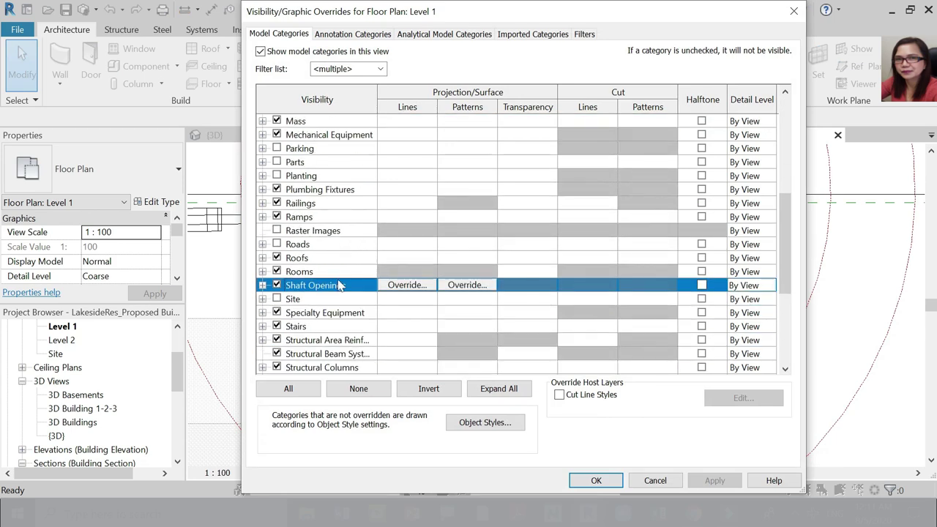
left_click(277, 299)
left_click(593, 478)
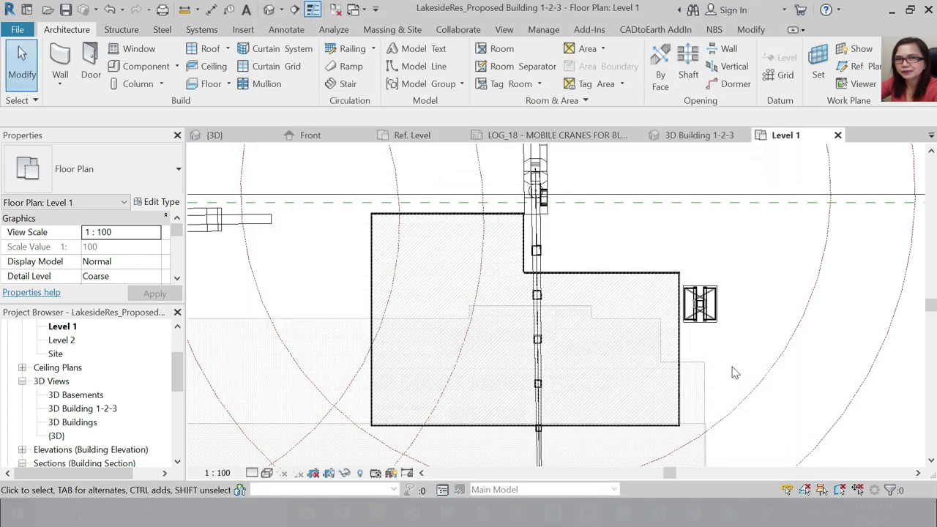
scroll(728, 319, "up", 3)
left_click(688, 300)
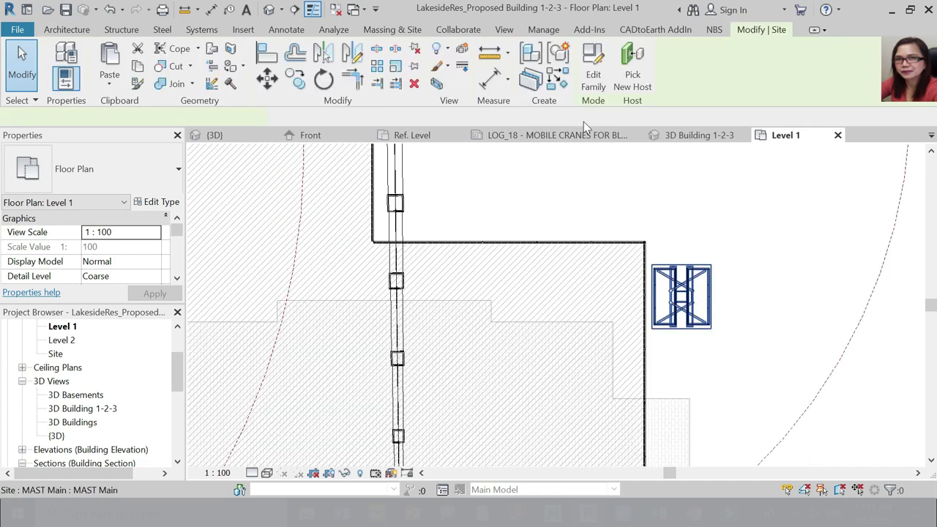
key("Escape")
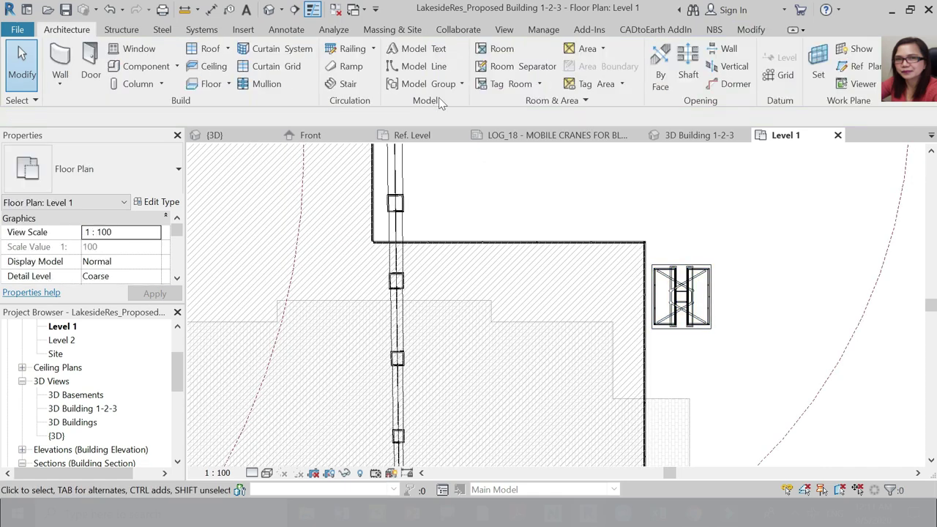
In the 3D Building 1-2-3 view, set the No of Mast of the hoist beside Building 3 to 30.
left_click(699, 135)
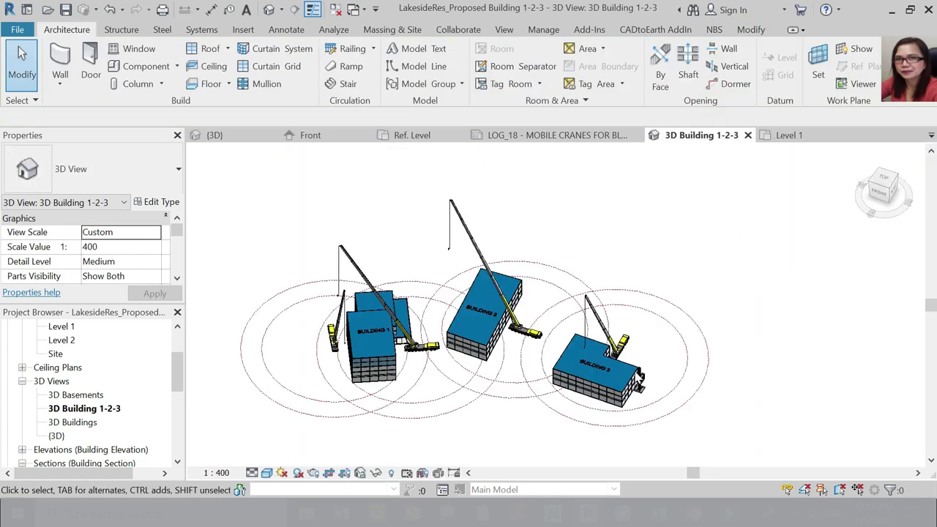
scroll(662, 418, "up", 5)
scroll(662, 417, "up", 3)
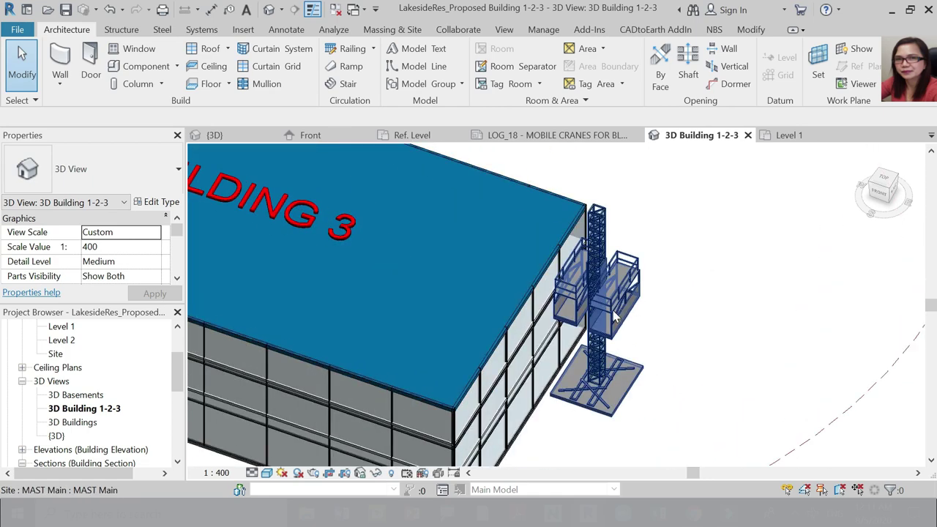
left_click(622, 315)
scroll(490, 262, "down", 2)
scroll(108, 251, "down", 6)
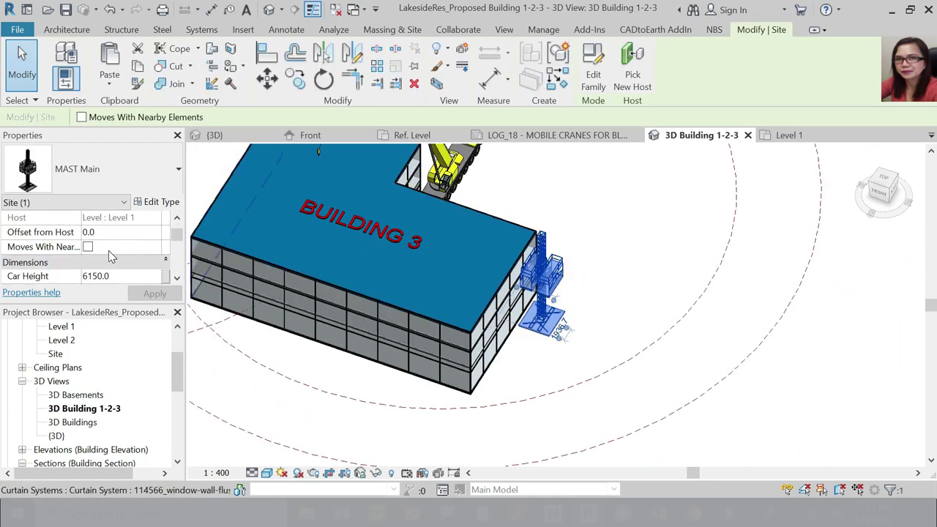
scroll(108, 251, "down", 3)
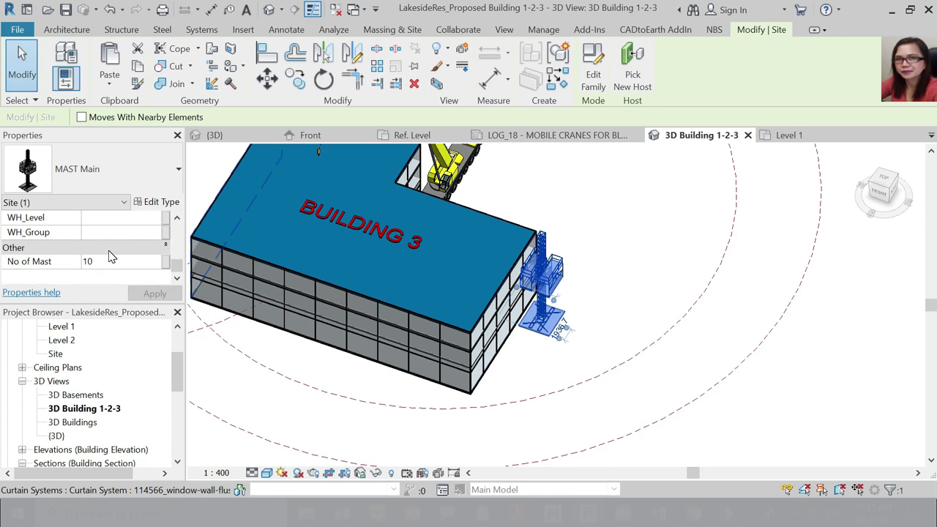
key("Tab")
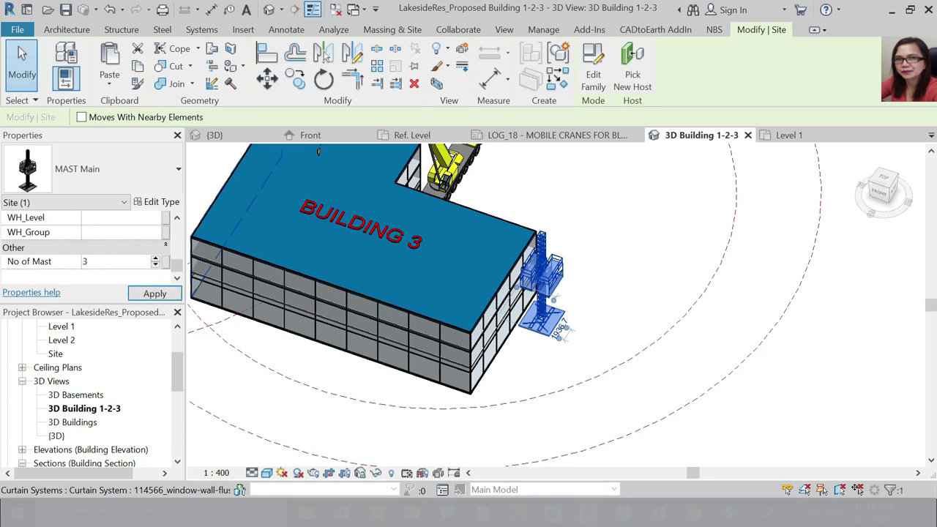
left_click(139, 294)
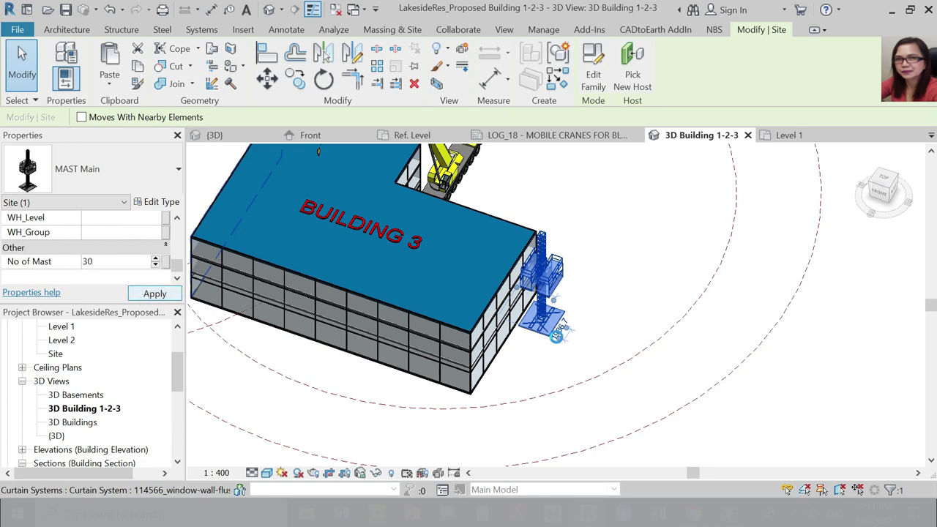
scroll(556, 335, "down", 3)
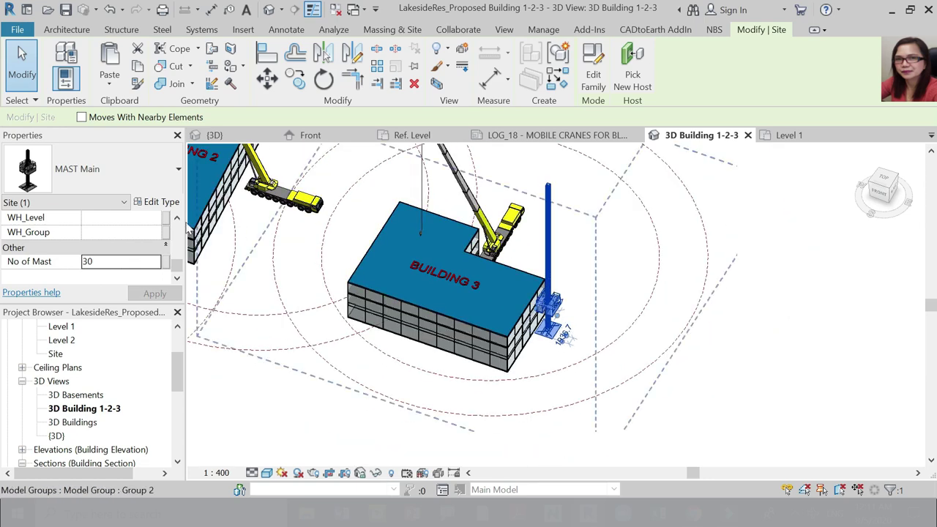
Set the hoist's Car Height to 10000 and Car Height 2 to 15000.
scroll(126, 245, "up", 10)
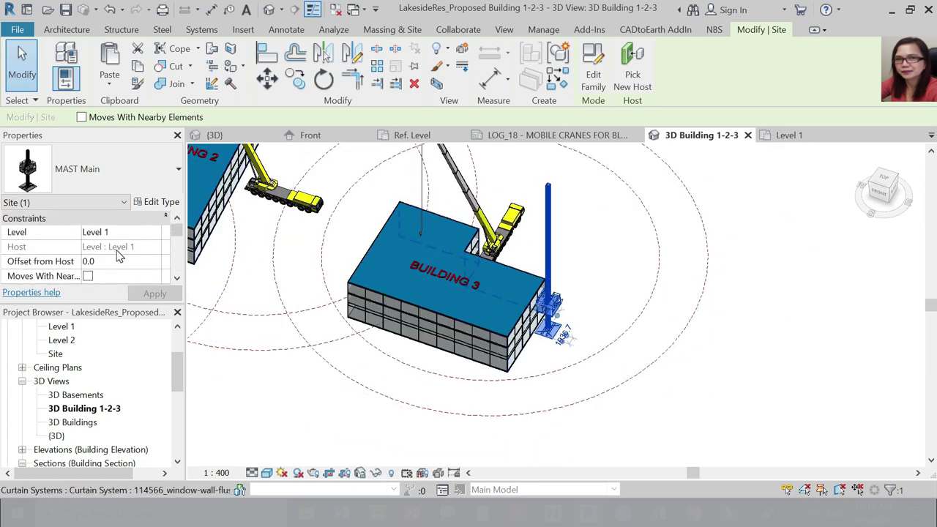
scroll(121, 249, "down", 3)
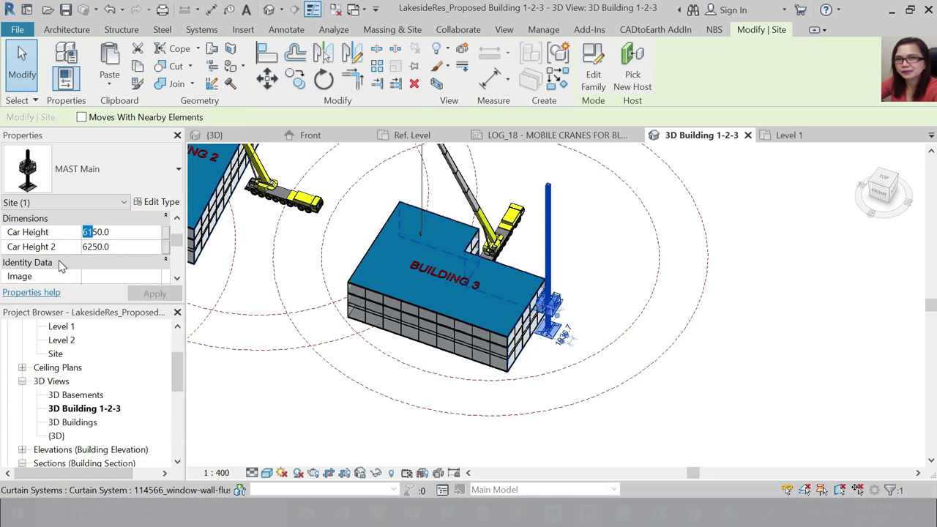
type("000")
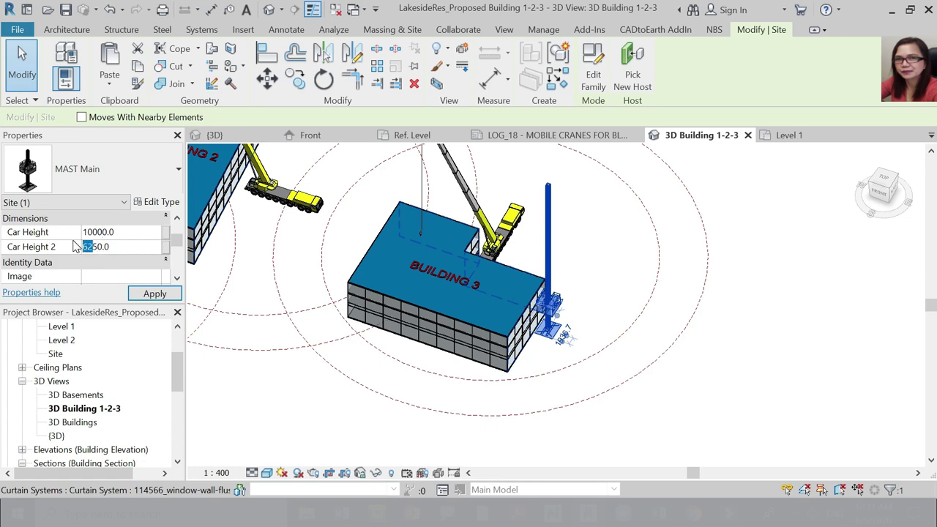
type("1500")
key("Return")
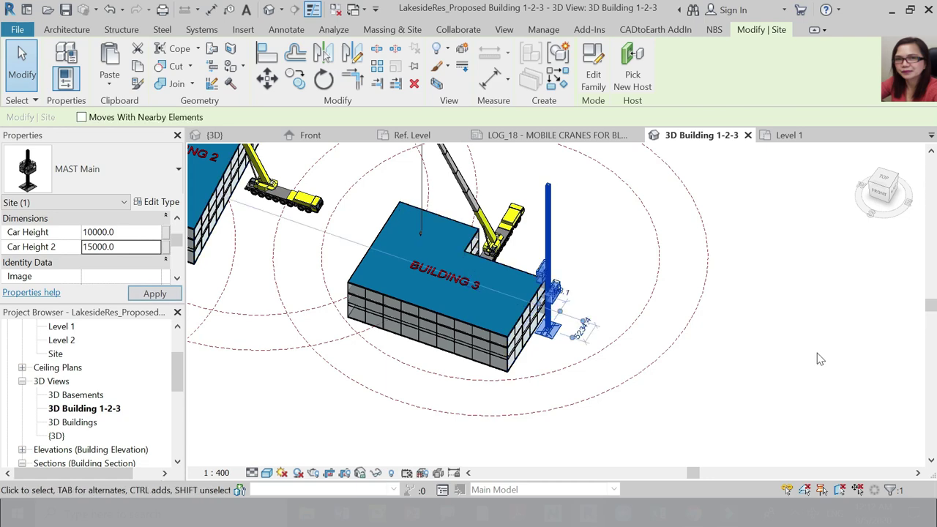
Examine the hoist's mast and its two cars at their different heights beside Building 3 from several angles.
scroll(586, 277, "up", 3)
scroll(590, 274, "up", 5)
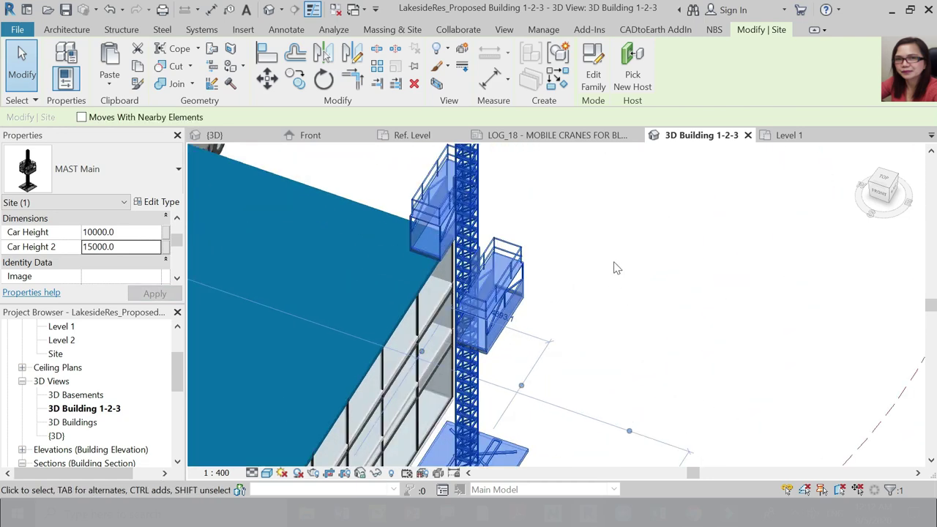
left_click(512, 345)
scroll(515, 345, "down", 5)
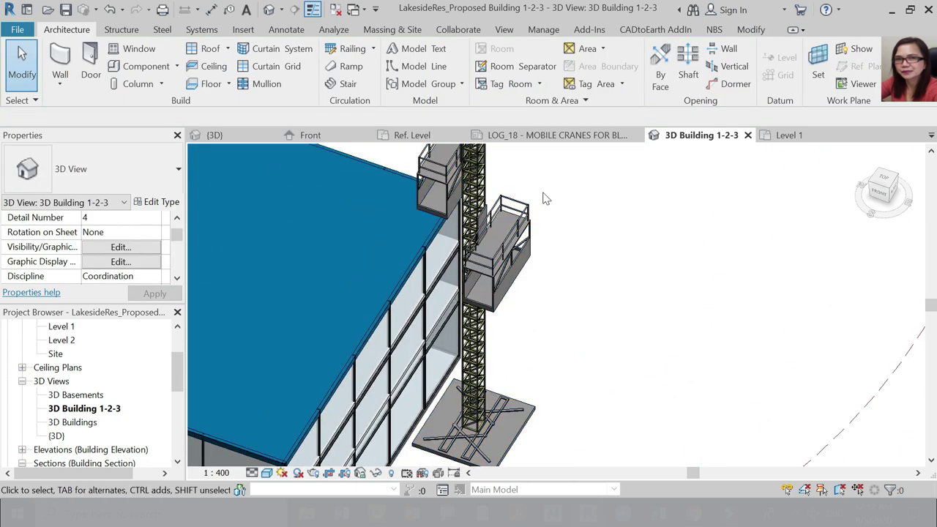
middle_click_drag(540, 198, 563, 222, "shift")
scroll(628, 202, "down", 5)
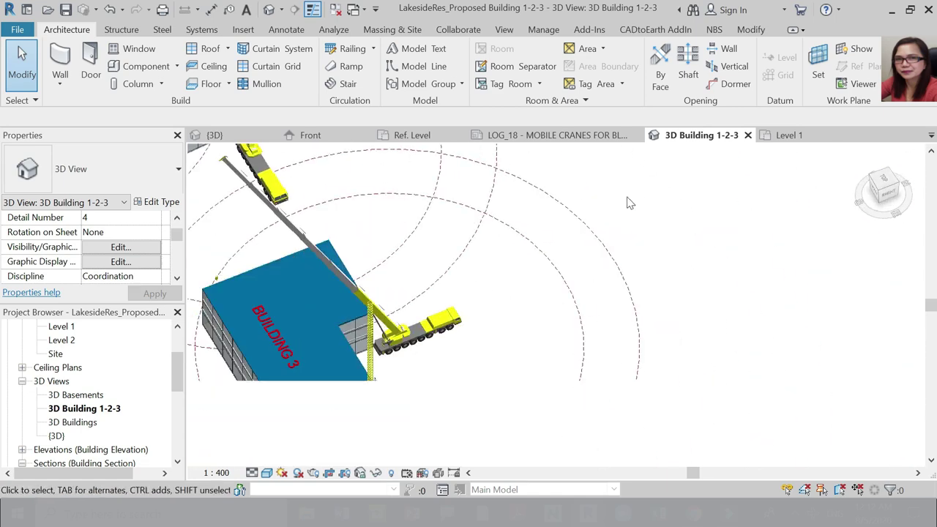
middle_click_drag(622, 262, 565, 326, "shift")
middle_click_drag(488, 320, 699, 295, "shift")
scroll(515, 382, "down", 1)
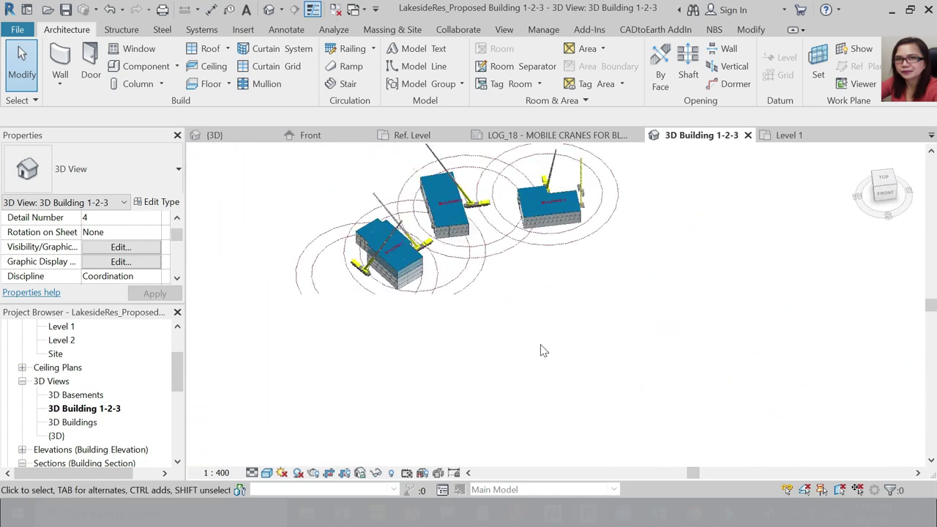
scroll(573, 254, "up", 8)
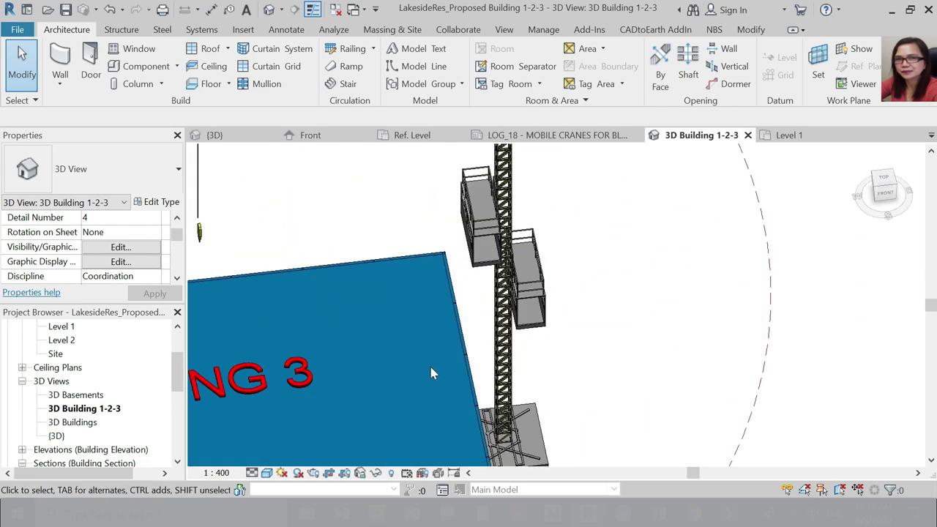
scroll(433, 370, "down", 5)
scroll(480, 301, "up", 5)
scroll(480, 301, "up", 5)
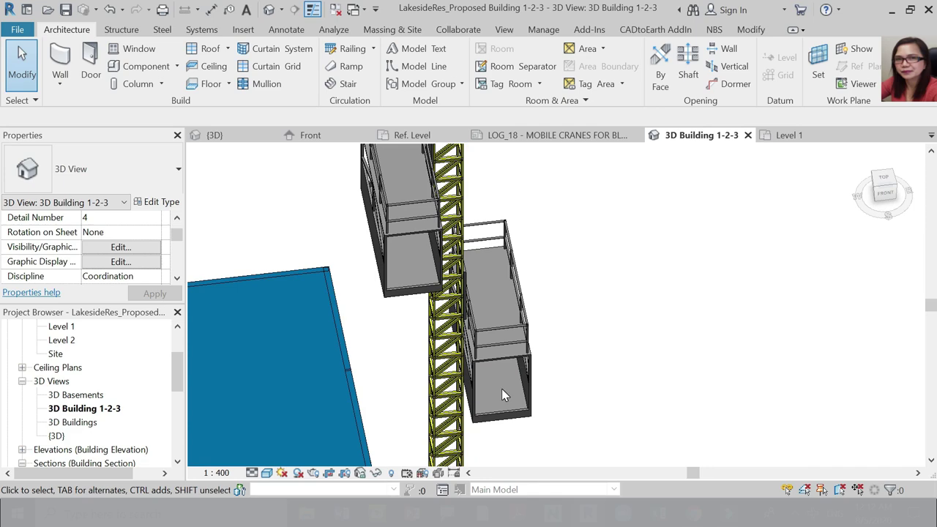
scroll(502, 245, "down", 2)
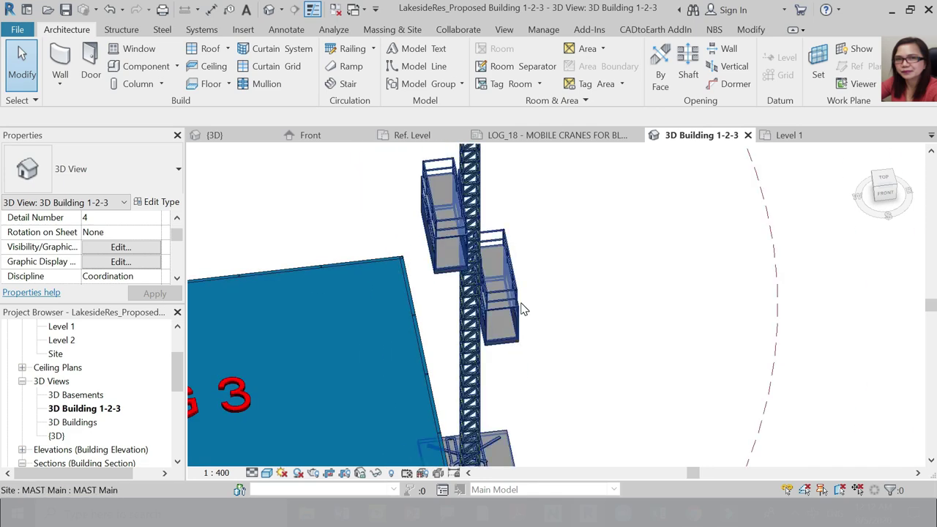
scroll(542, 248, "down", 5)
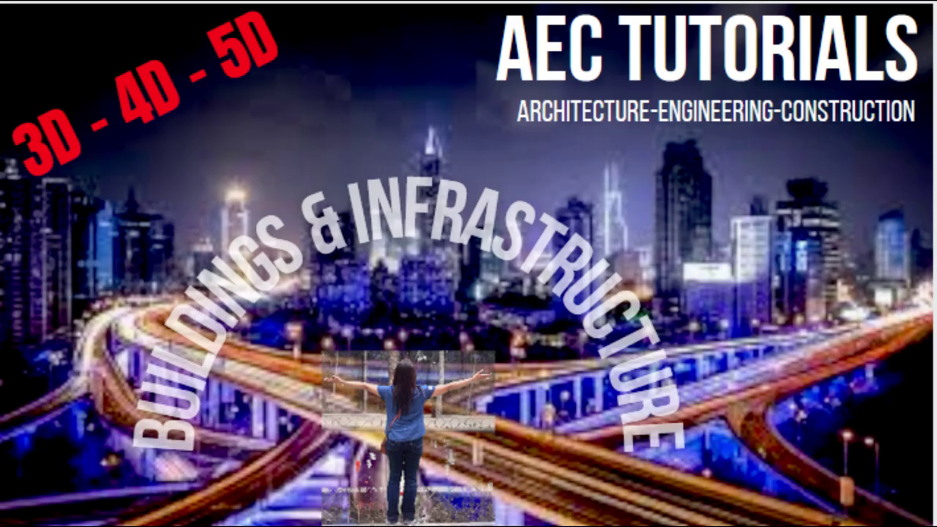